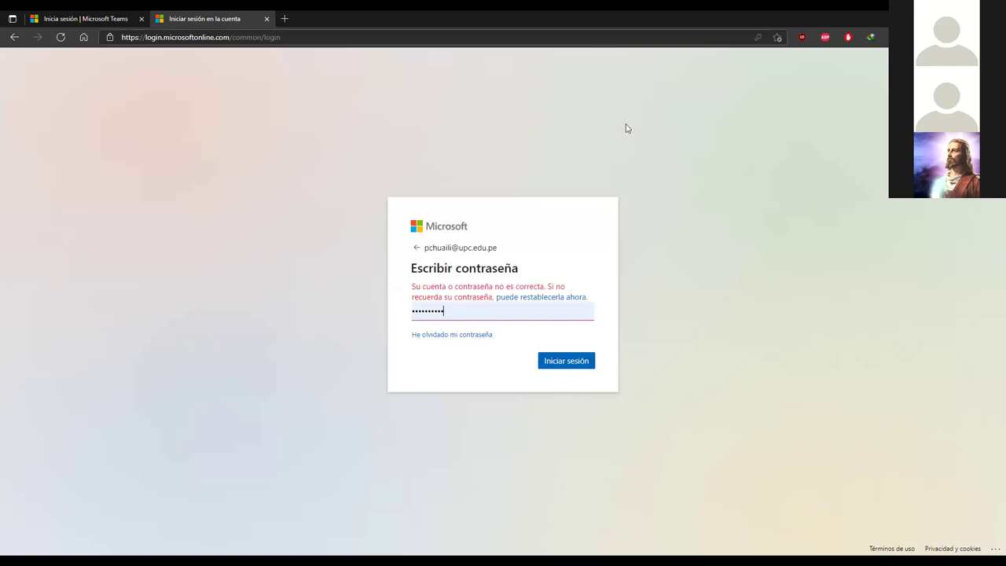
Step: Submit the entered password to sign in to Microsoft Teams
key("Return")
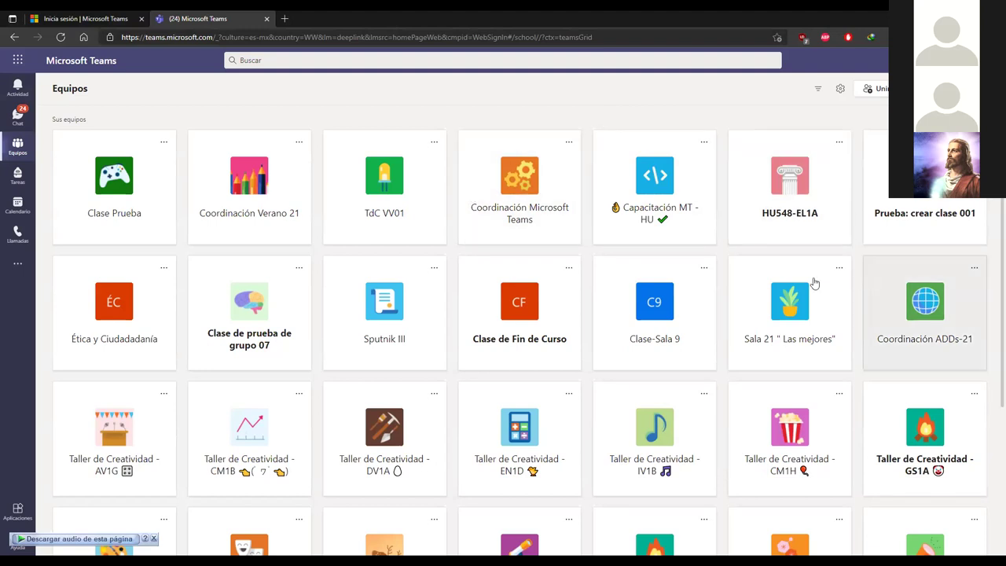
Step: Switch to the 'Inicia sesión | Microsoft Teams' browser tab with the welcome page
scroll(479, 212, "down", 3)
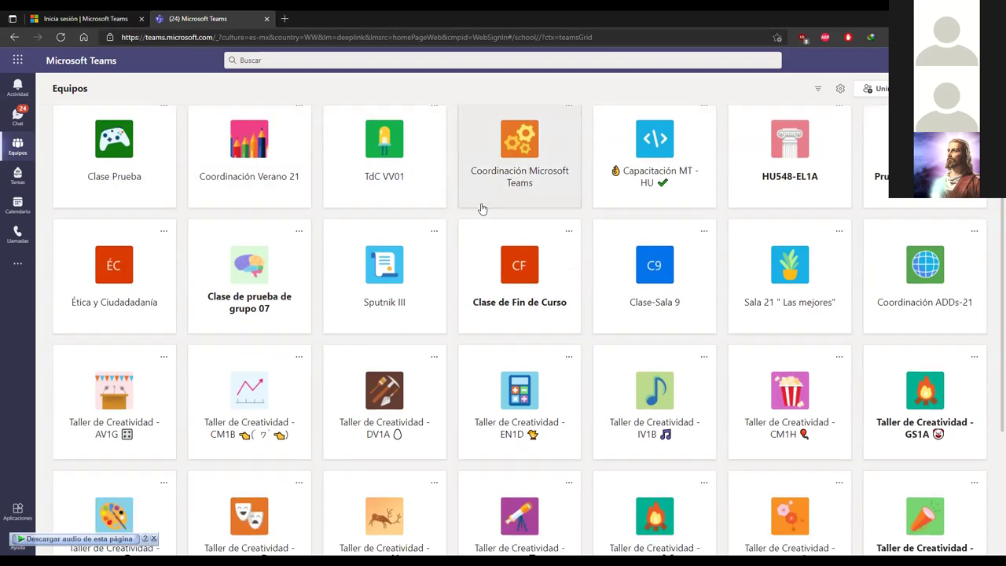
scroll(641, 201, "up", 3)
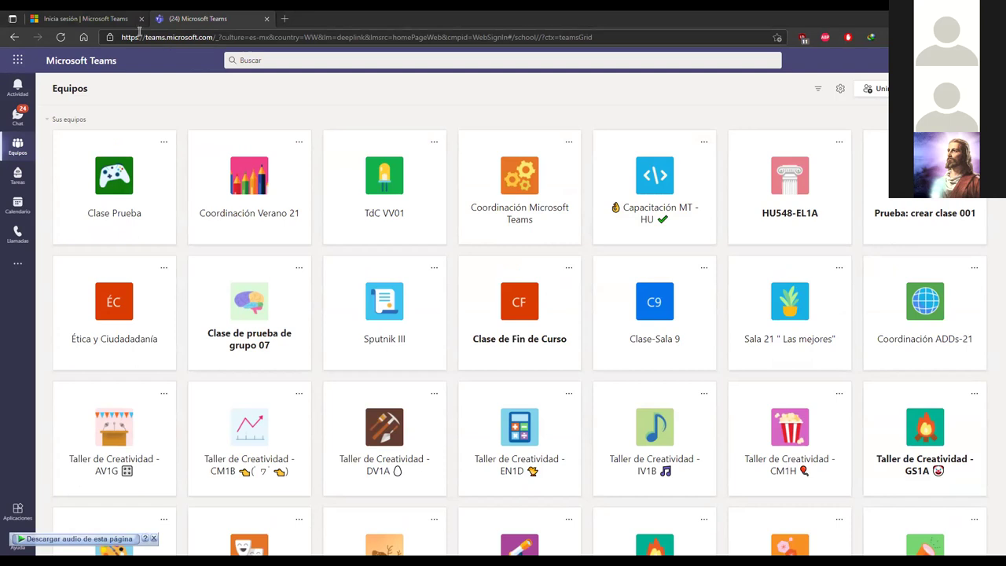
key("ctrl+shift+Tab")
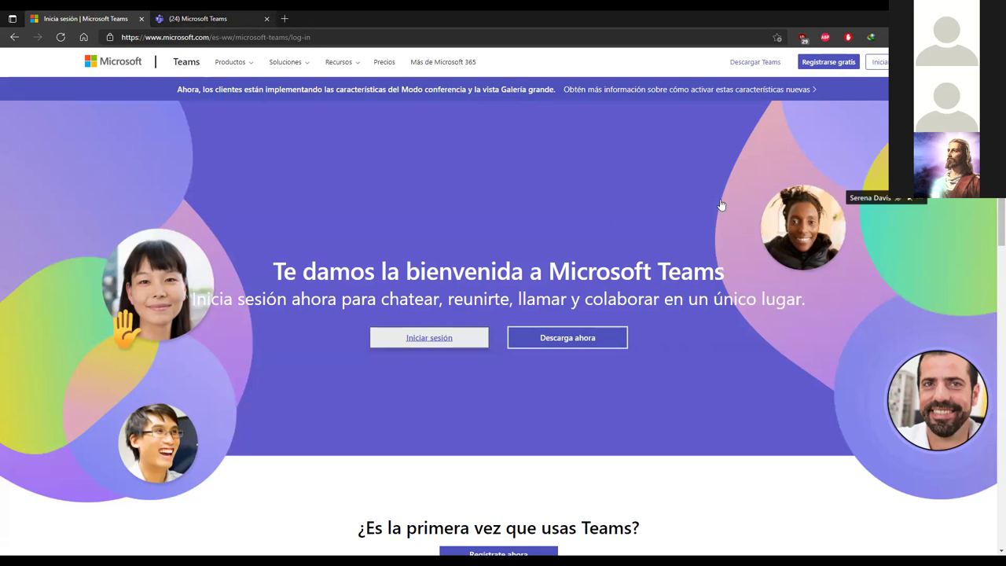
Step: Return to the '(24) Microsoft Teams' tab showing the Equipos grid
key("ctrl+Tab")
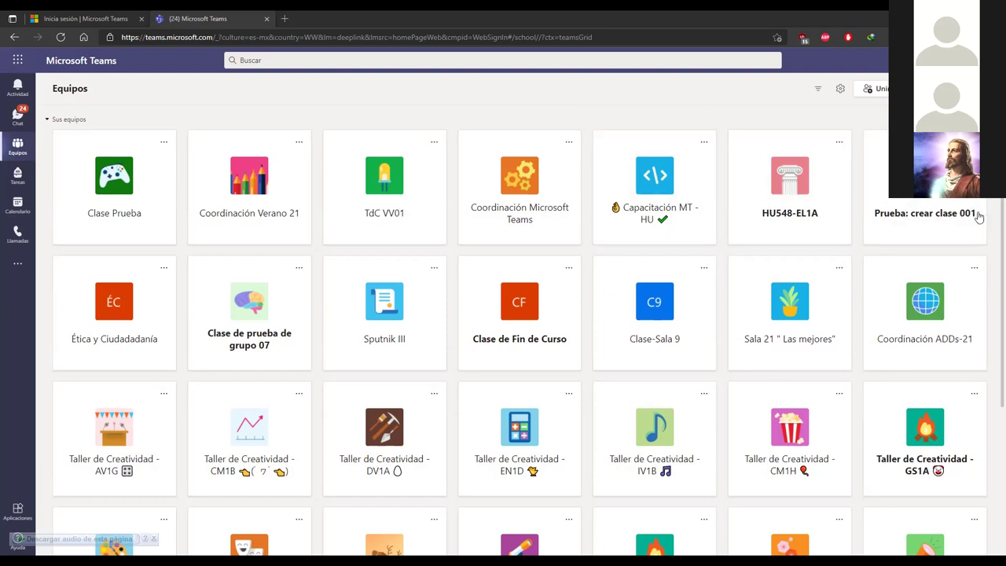
scroll(991, 250, "down", 3)
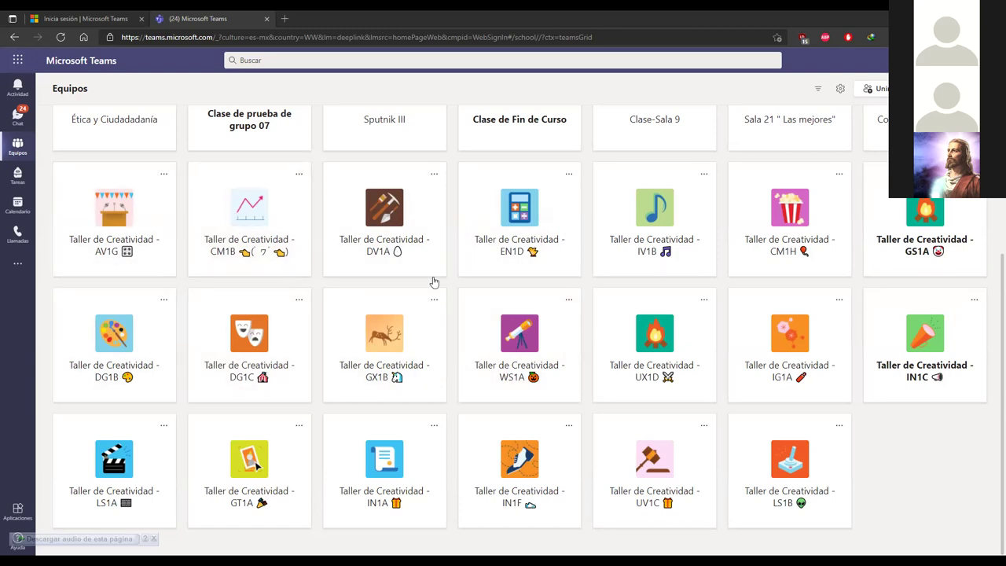
scroll(896, 303, "up", 2)
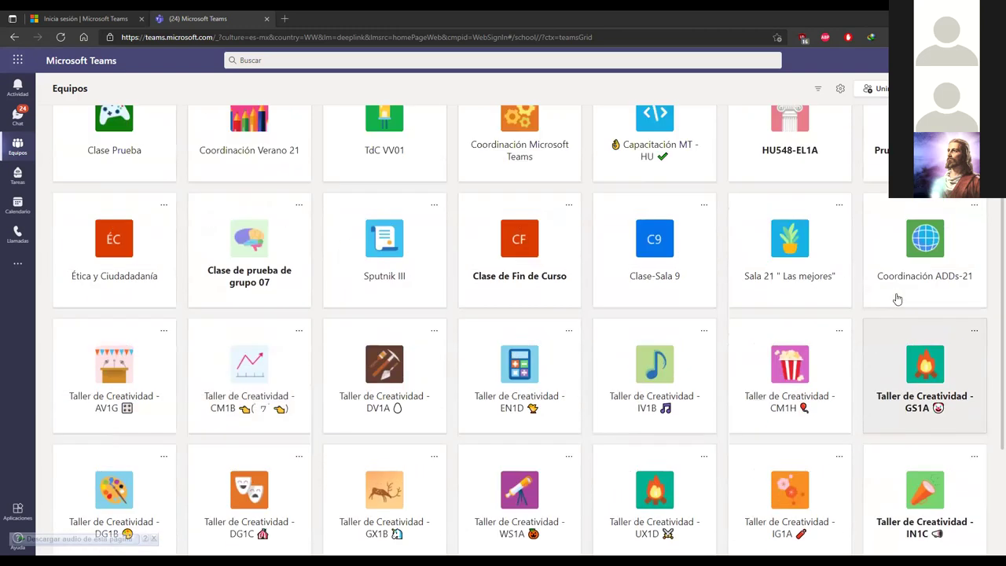
scroll(898, 299, "up", 1)
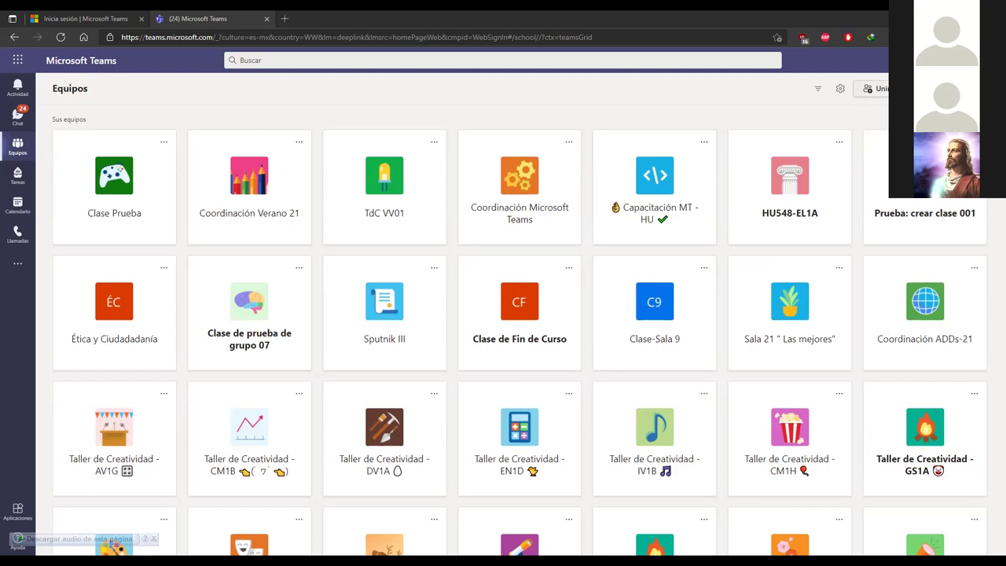
Step: Open 'Unirse a un equipo o crear uno' and choose 'Crear equipo'
left_click(874, 88)
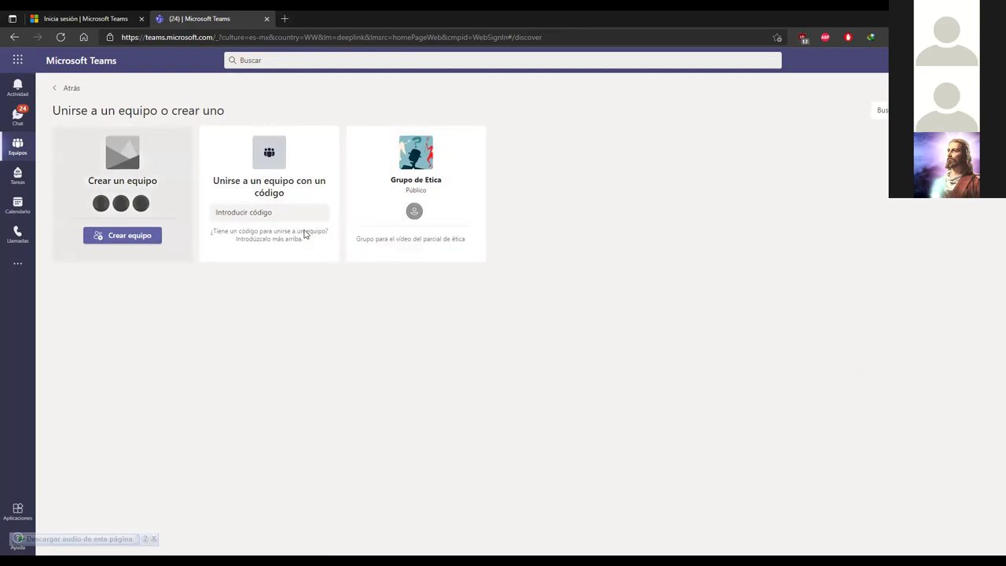
mouse_move(456, 191)
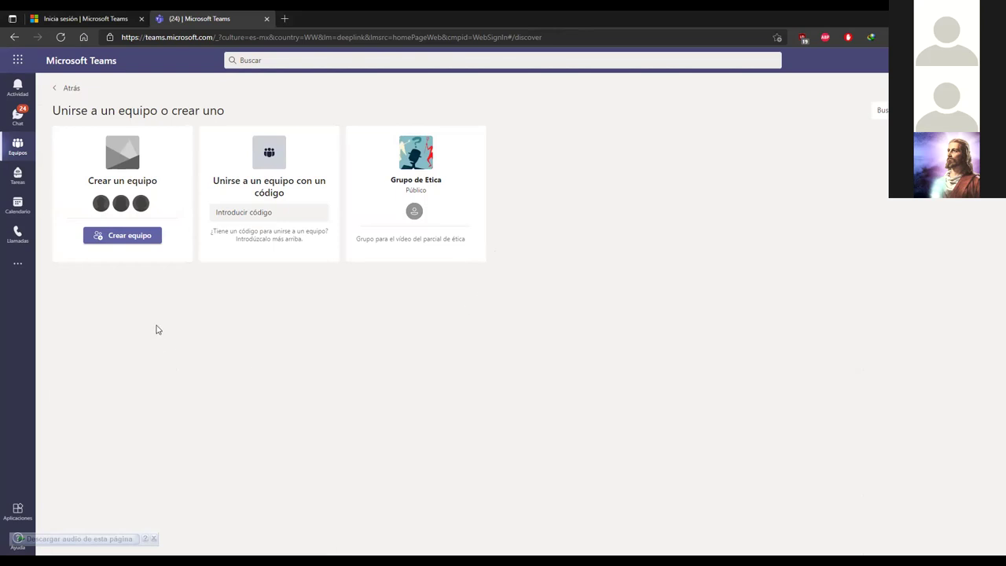
left_click(130, 235)
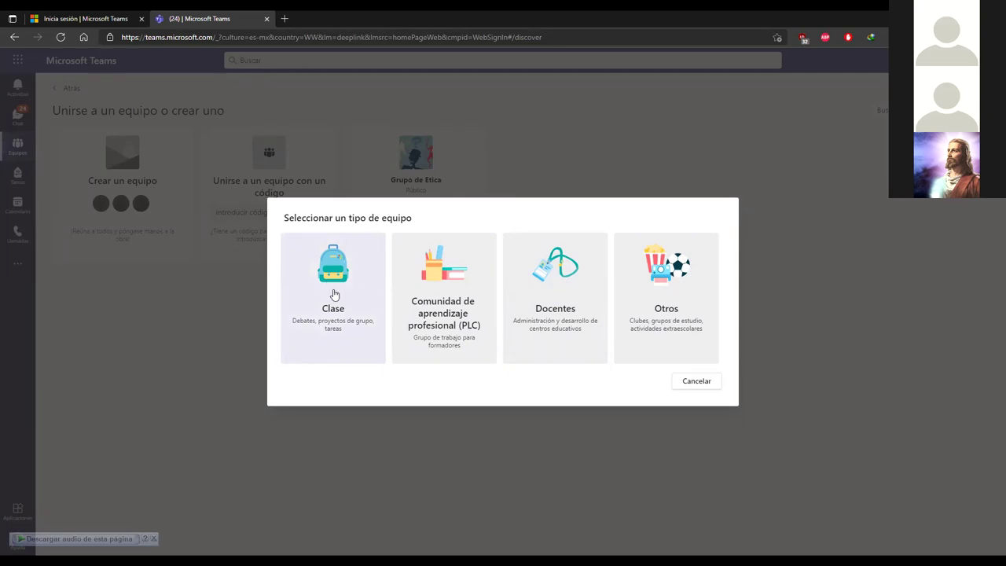
Step: Choose Clase as the new team's type
left_click(333, 293)
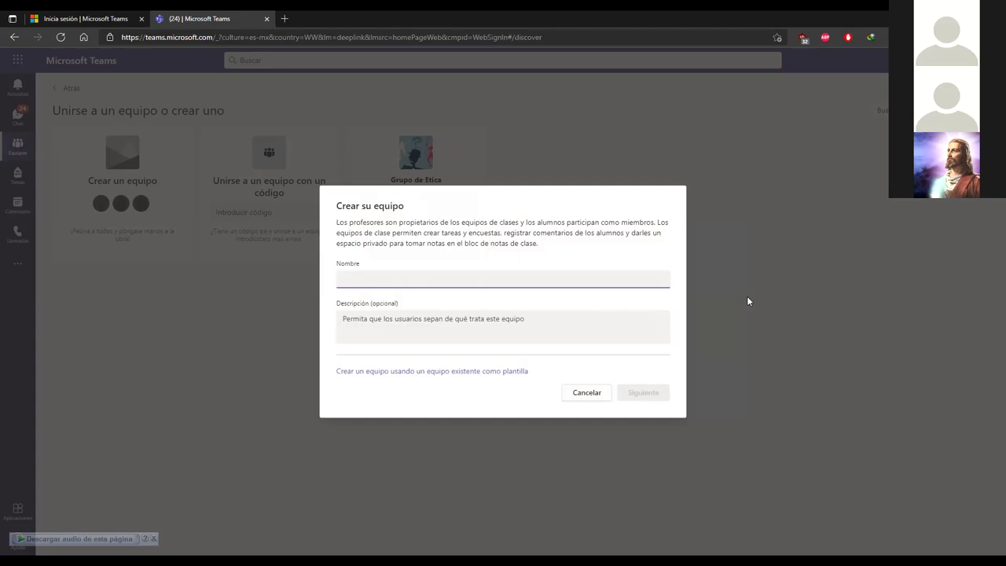
Step: Name the class team 'Taller FIE MT', leave the description empty, and create it
type("Taller FIE ")
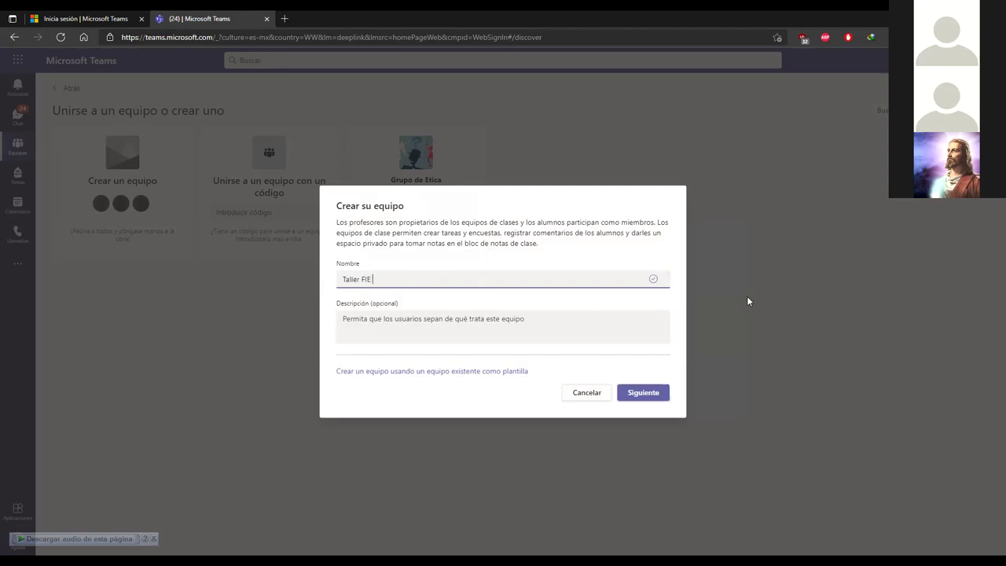
type("MT")
left_click(561, 332)
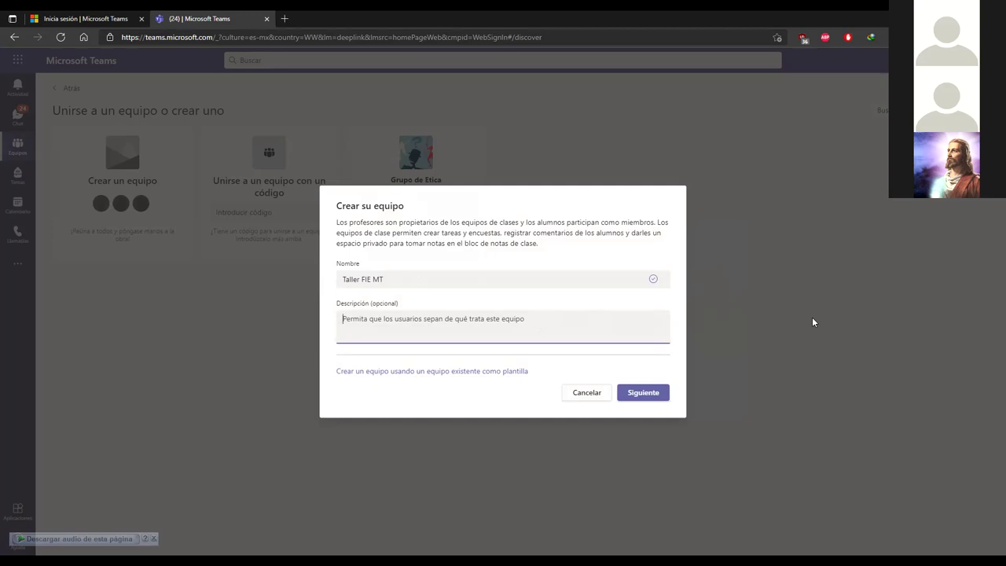
left_click(645, 393)
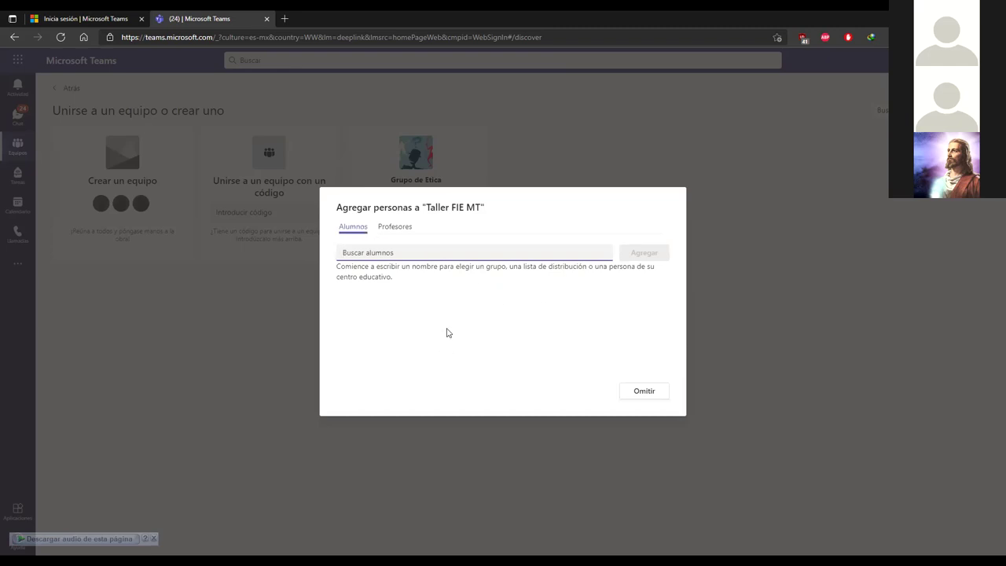
left_click(393, 228)
left_click(353, 229)
left_click(394, 229)
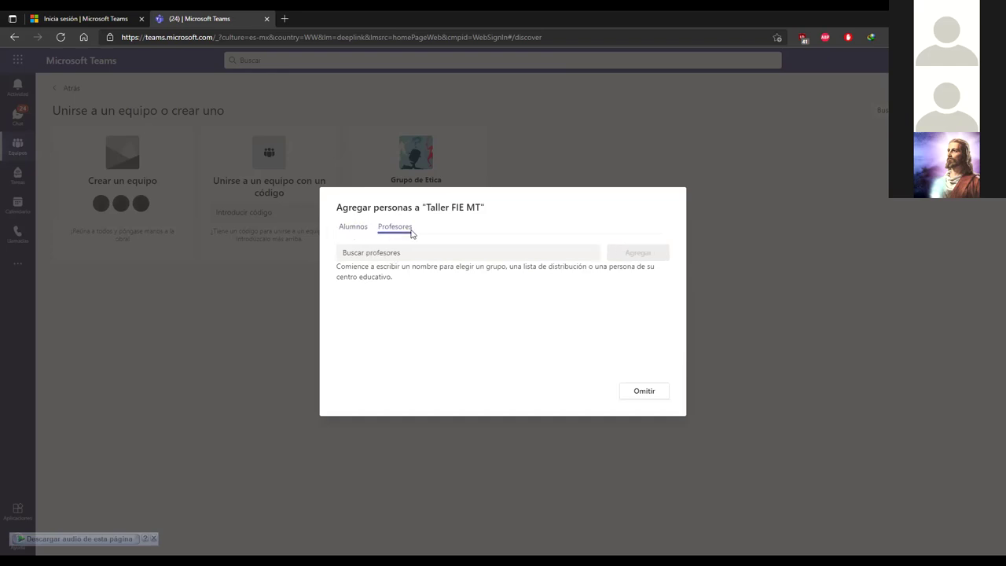
left_click(345, 233)
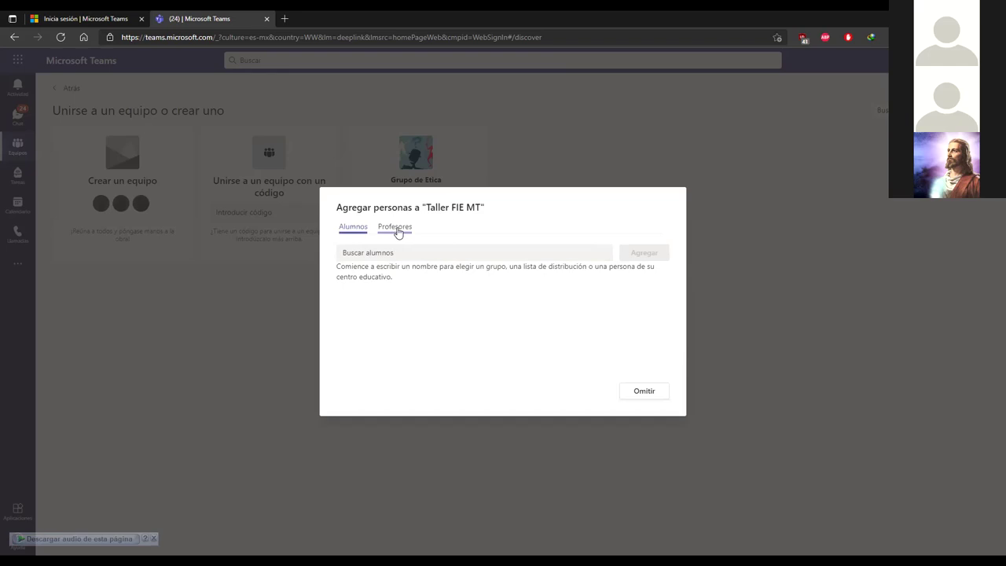
left_click(383, 229)
left_click(360, 230)
left_click(453, 255)
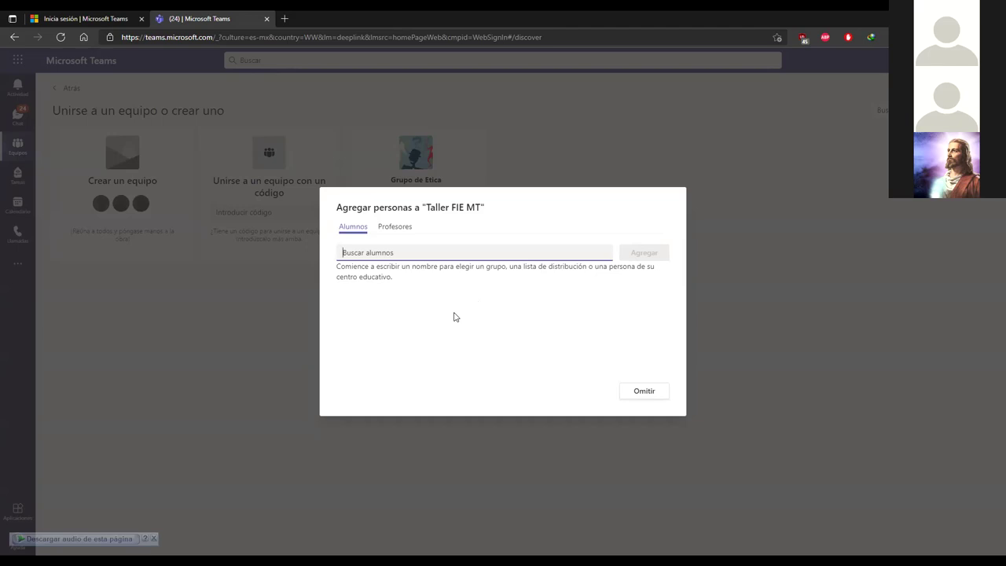
type("u")
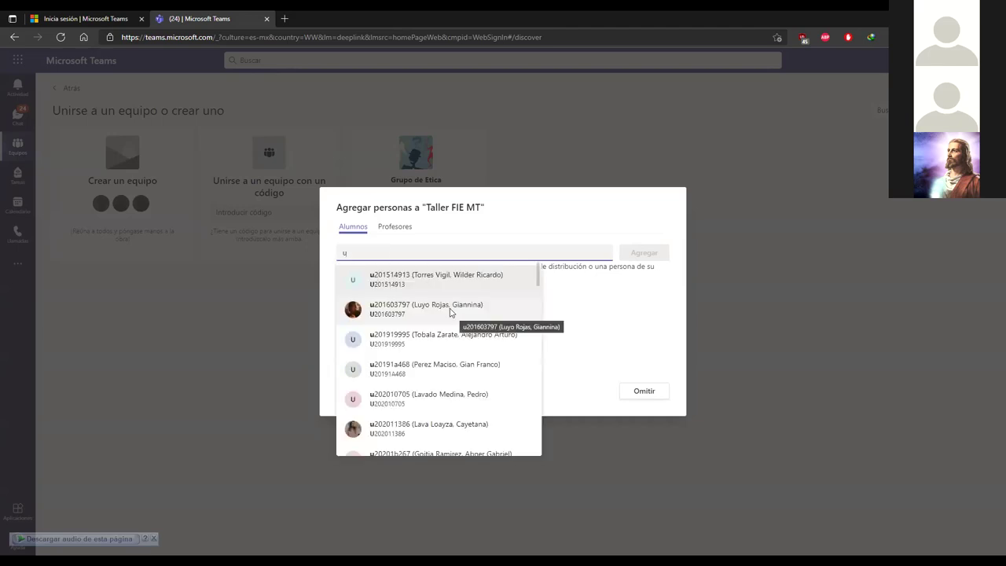
scroll(444, 283, "down", 15)
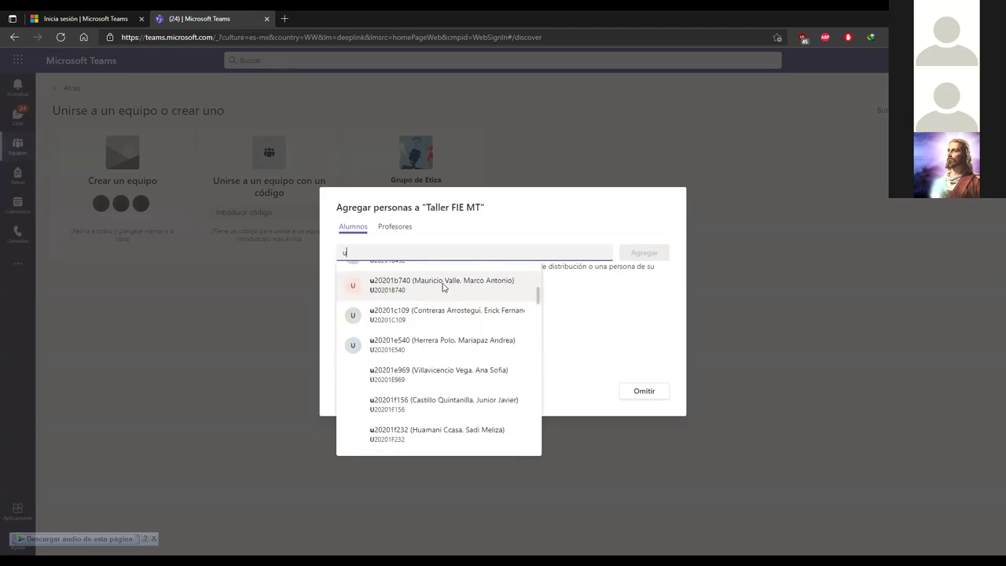
scroll(440, 292, "down", 8)
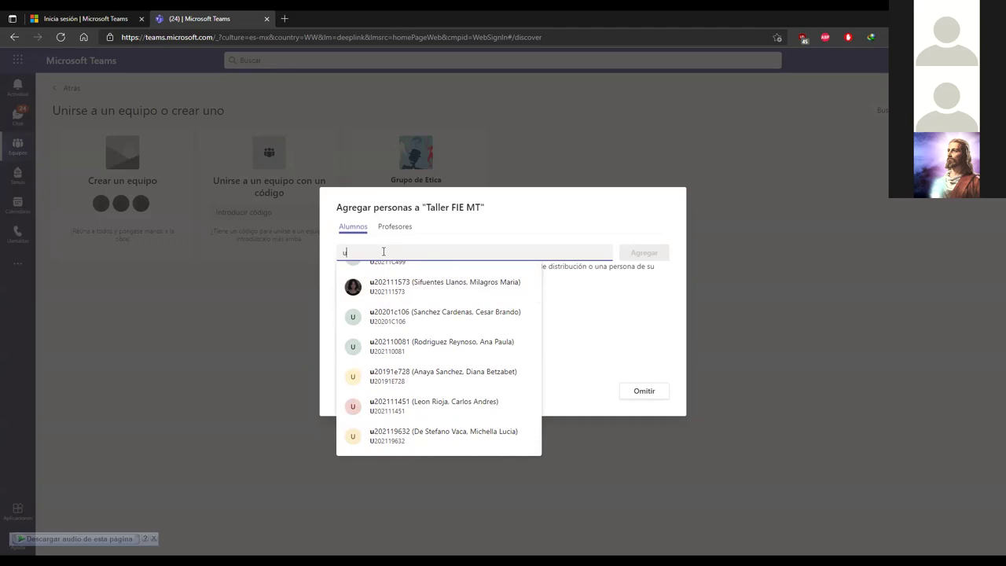
type("42")
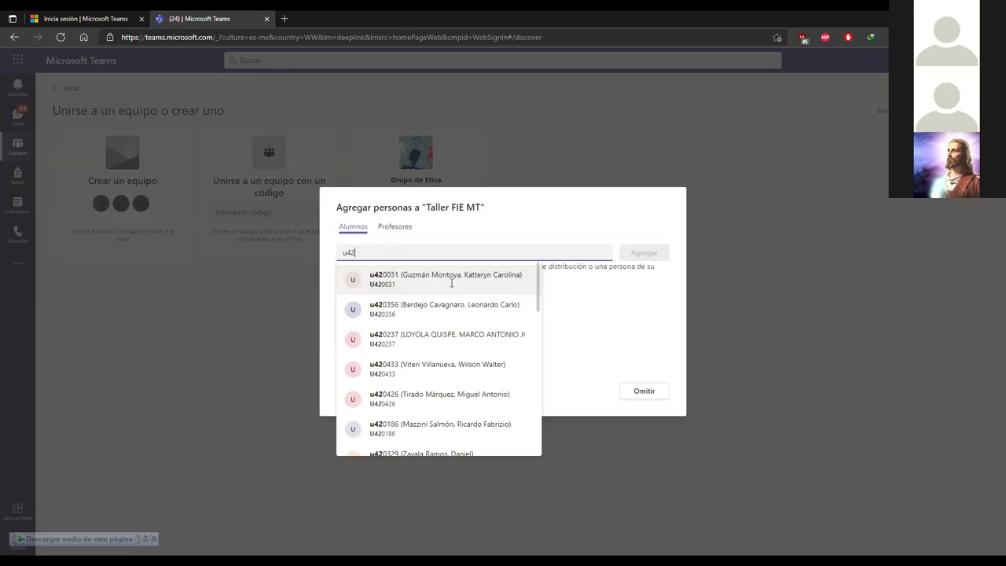
scroll(452, 283, "down", 10)
scroll(444, 275, "up", 5)
key("BackSpace")
key("BackSpace")
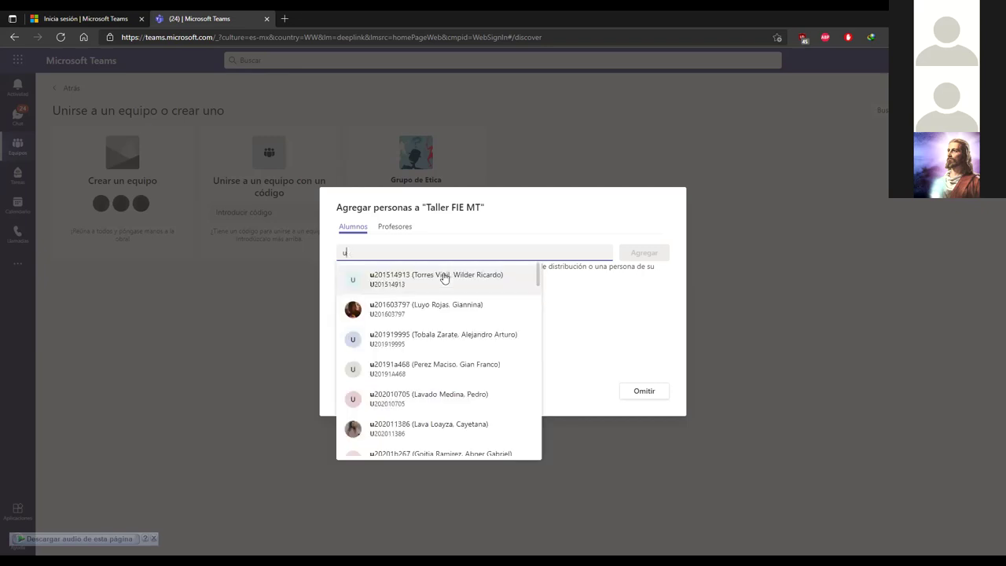
type("200")
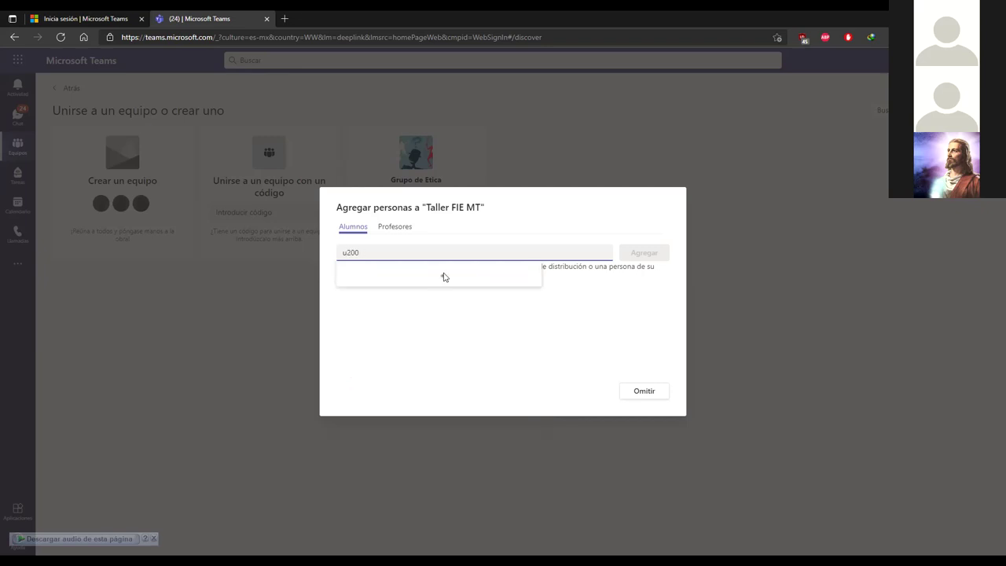
key("BackSpace")
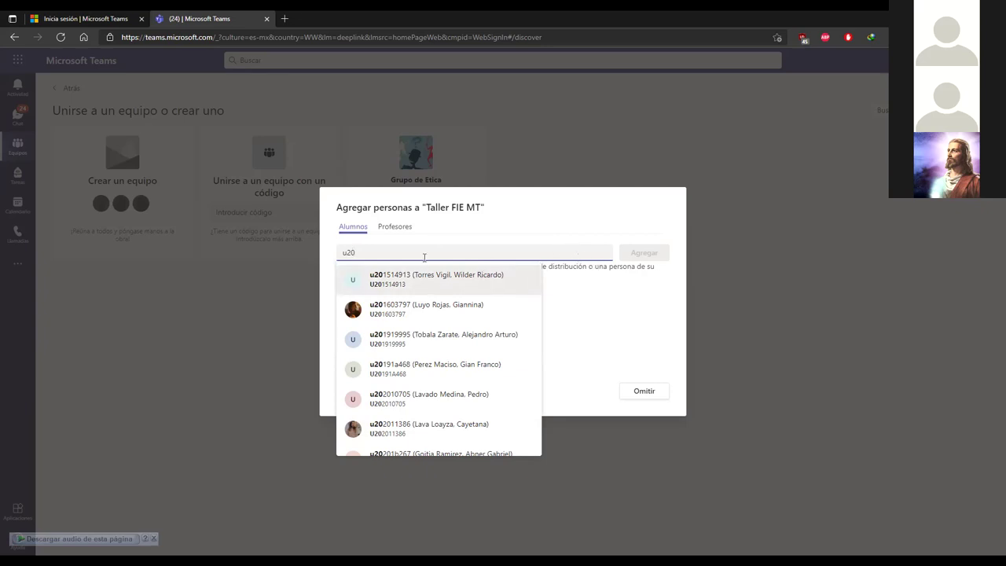
key("BackSpace")
key("BackSpace")
key("BackSpace")
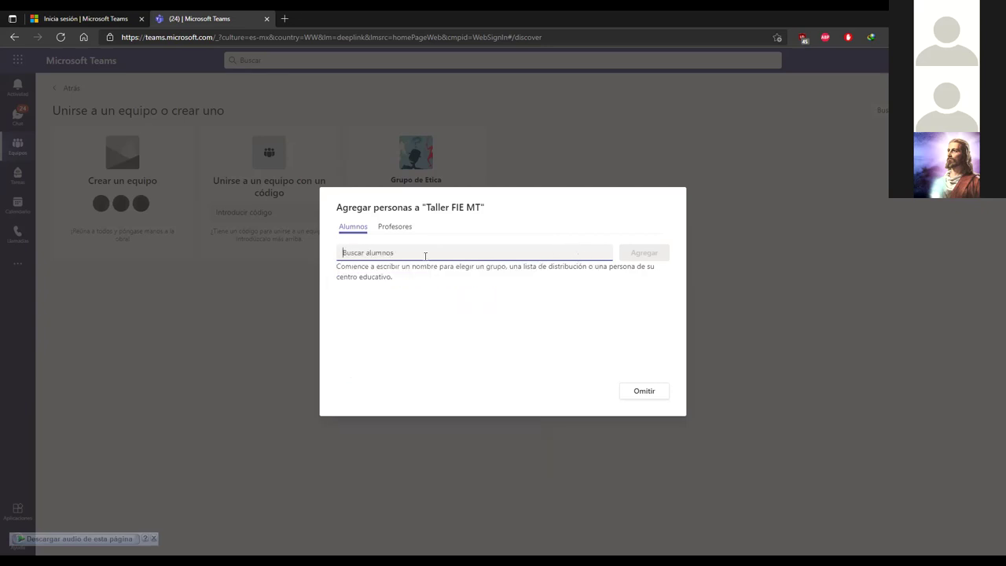
type("anndy")
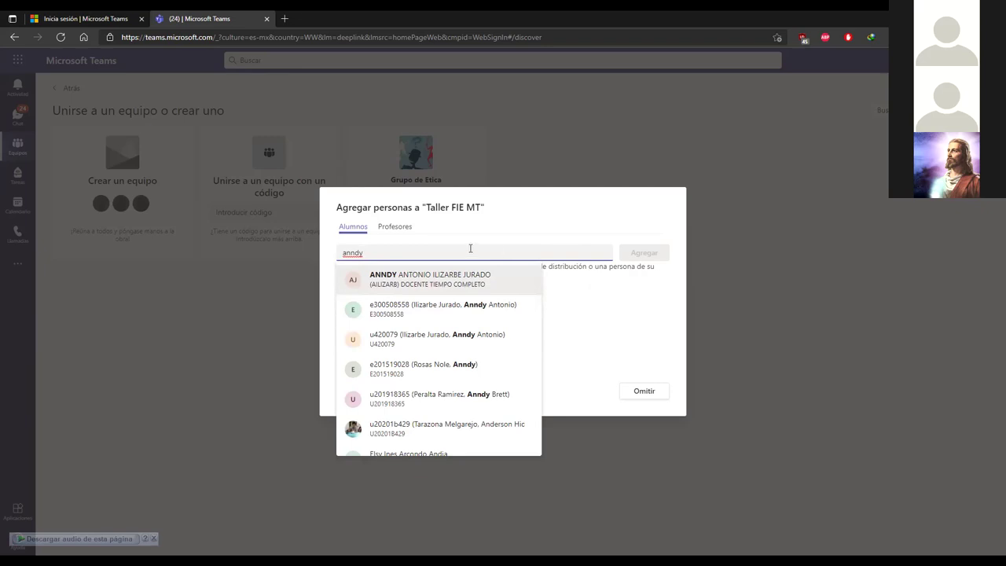
key("BackSpace")
key("BackSpace")
key("BackSpace")
key("BackSpace")
key("BackSpace")
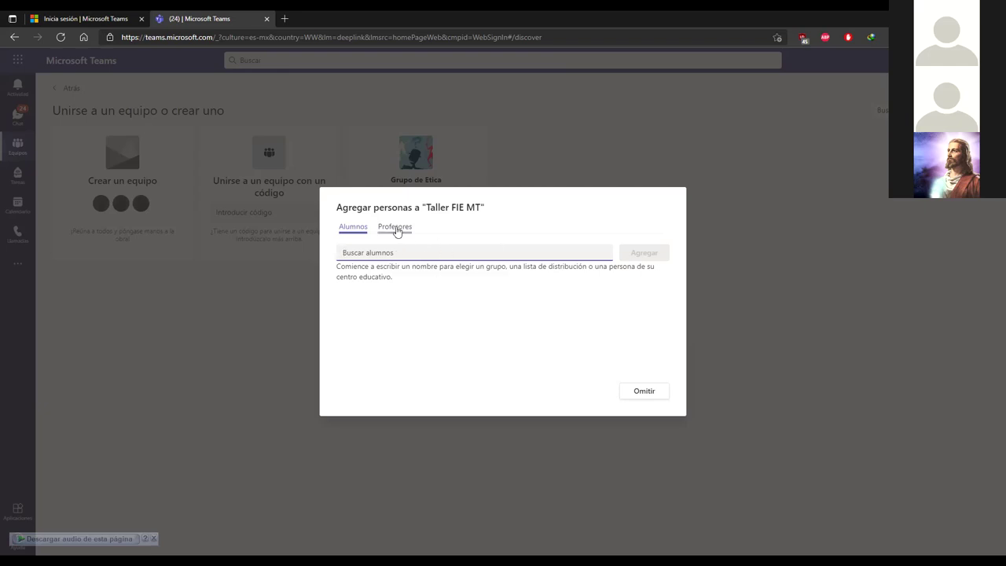
Step: Toggle the Agregar personas dialog between Alumnos and Profesores, ending on Profesores
left_click(398, 231)
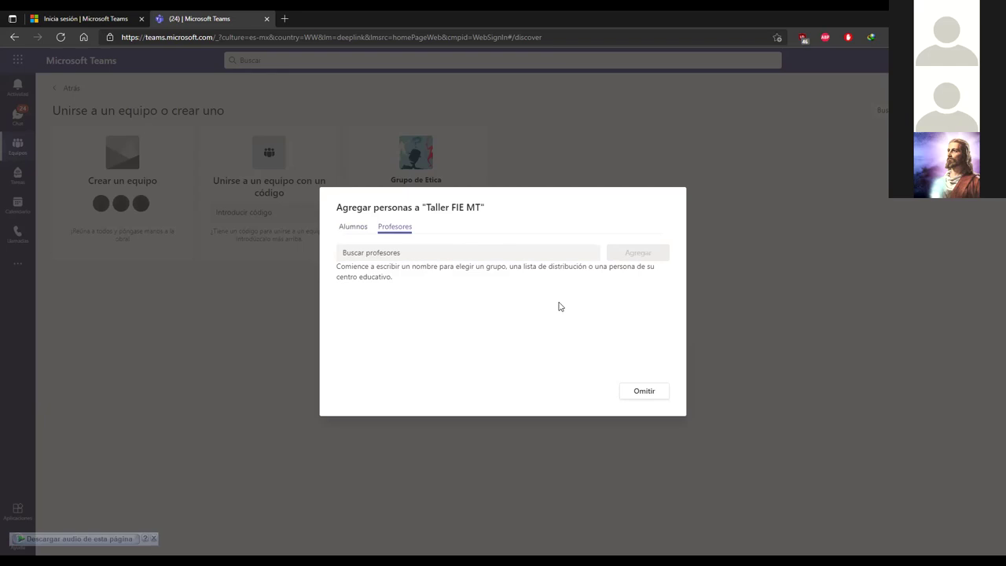
left_click(376, 252)
left_click(355, 227)
left_click(395, 228)
left_click(361, 228)
left_click(394, 227)
Step: Skip adding students and teachers with Omitir to enter the Taller FIE MT class
left_click(359, 228)
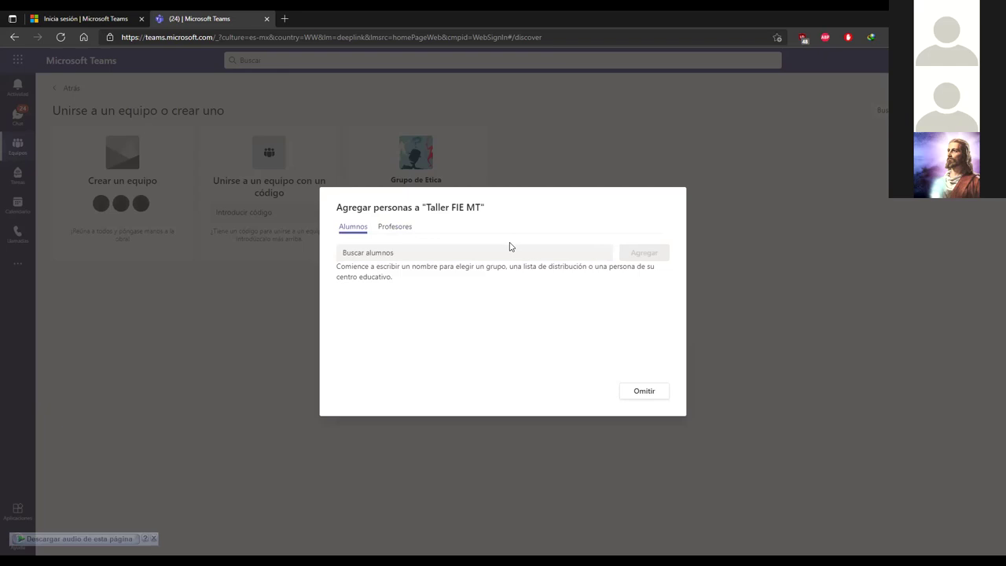
left_click(393, 227)
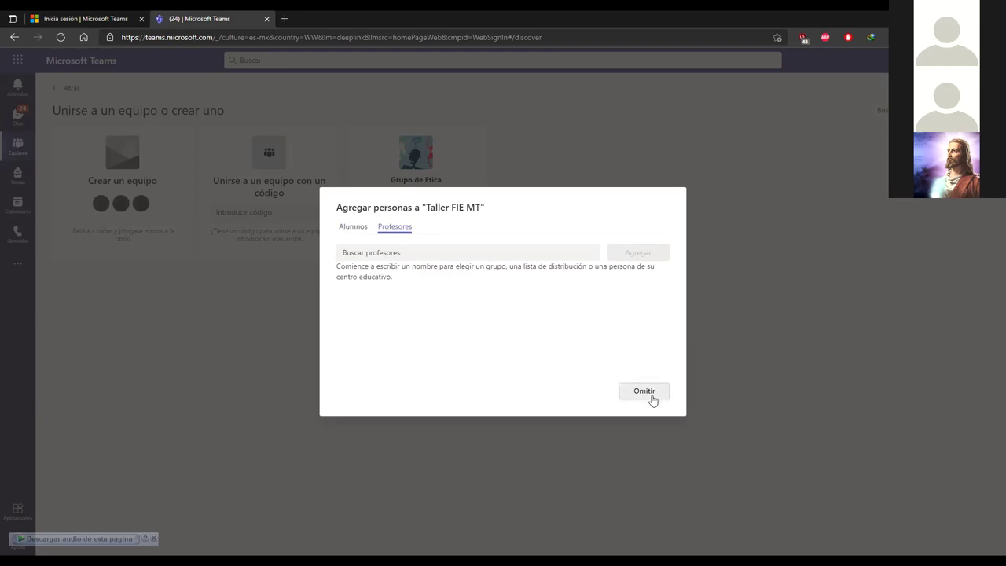
left_click(343, 231)
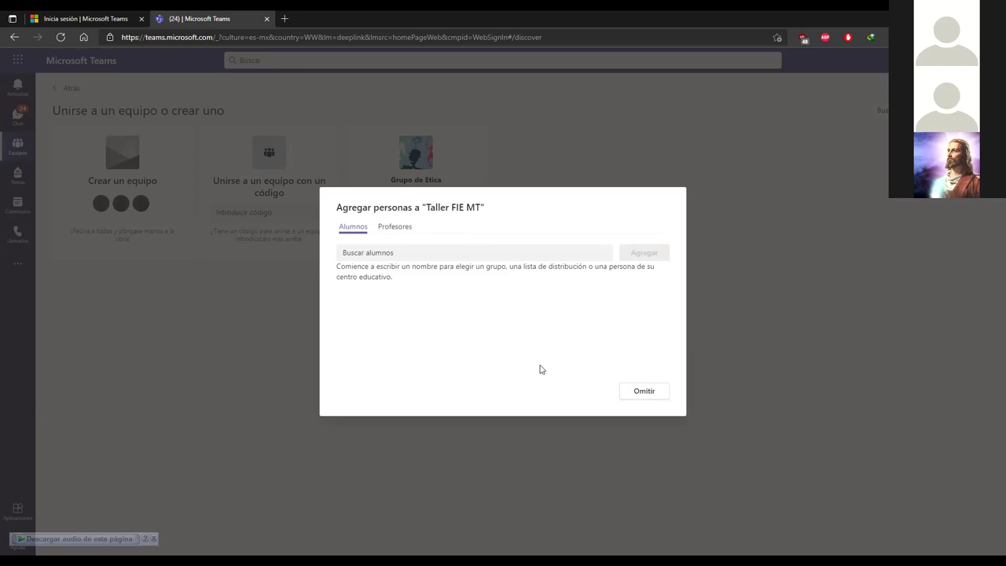
left_click(645, 400)
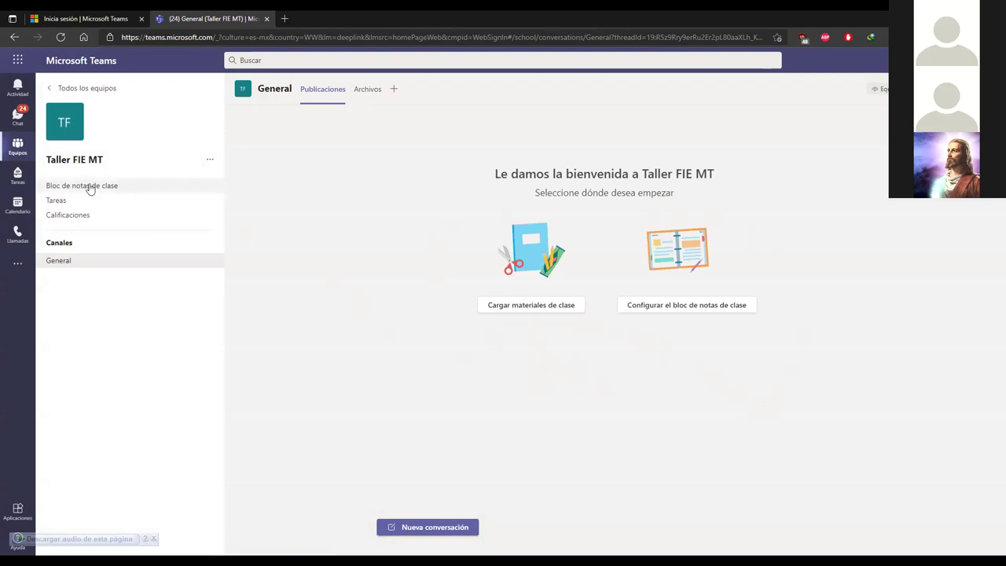
left_click(18, 148)
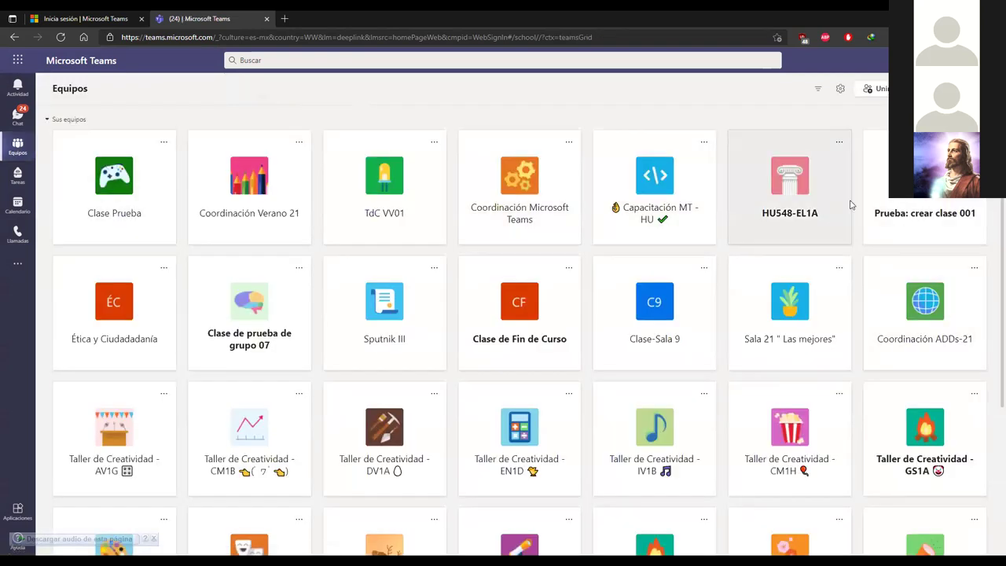
scroll(961, 233, "down", 3)
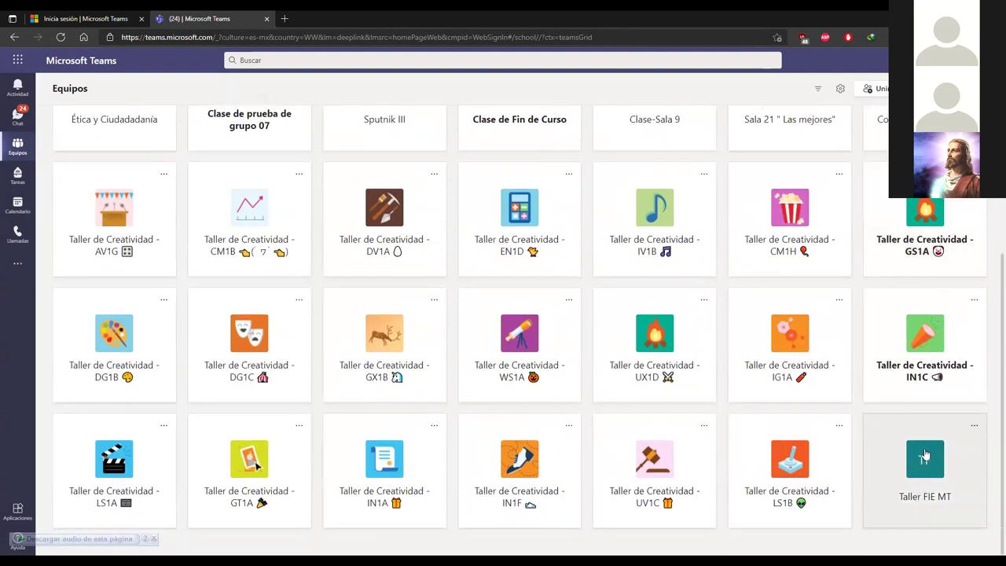
left_click(929, 456)
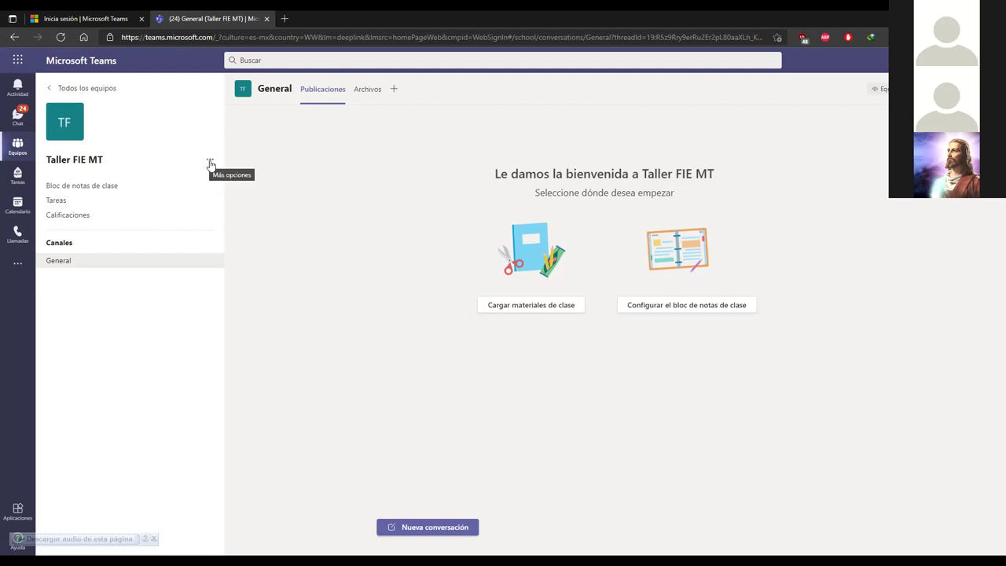
Step: Copy the Taller FIE MT team link via 'Obtener vínculo al equipo'
left_click(210, 162)
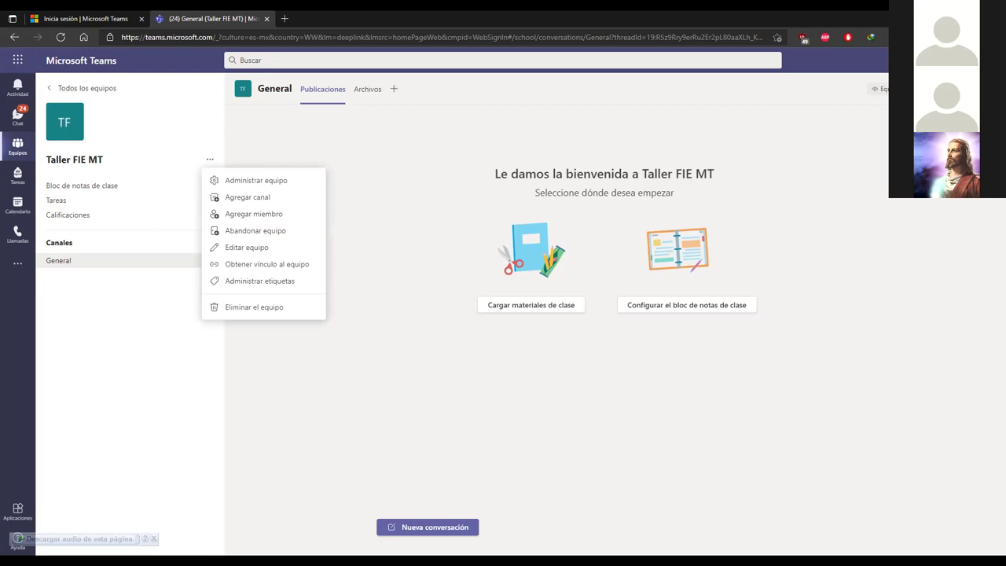
left_click(900, 89)
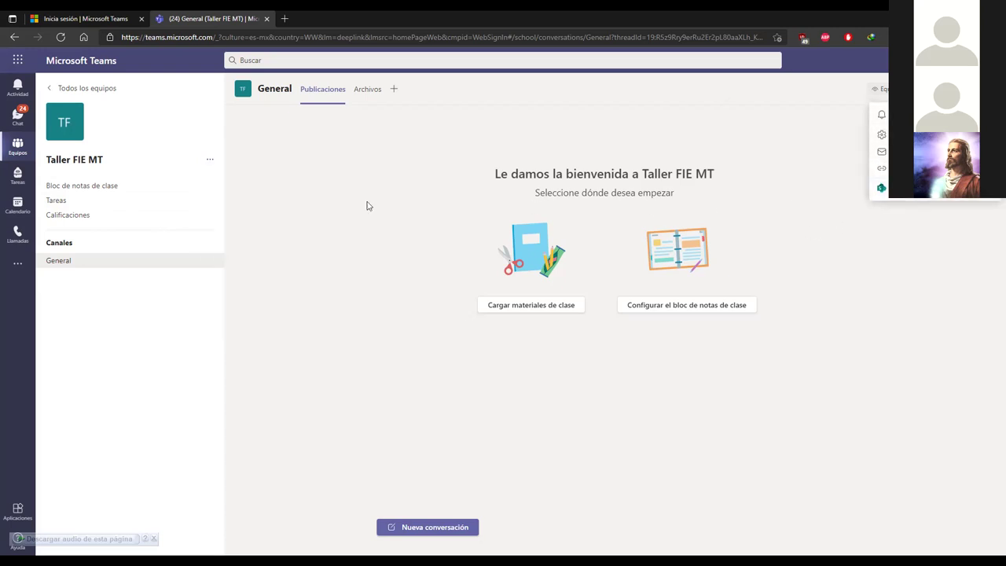
left_click(210, 161)
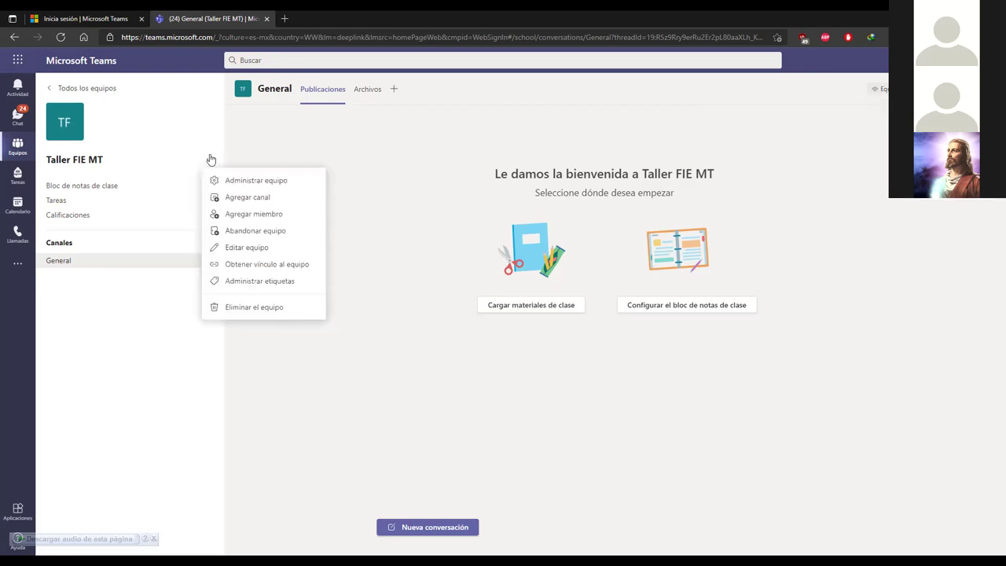
left_click(263, 266)
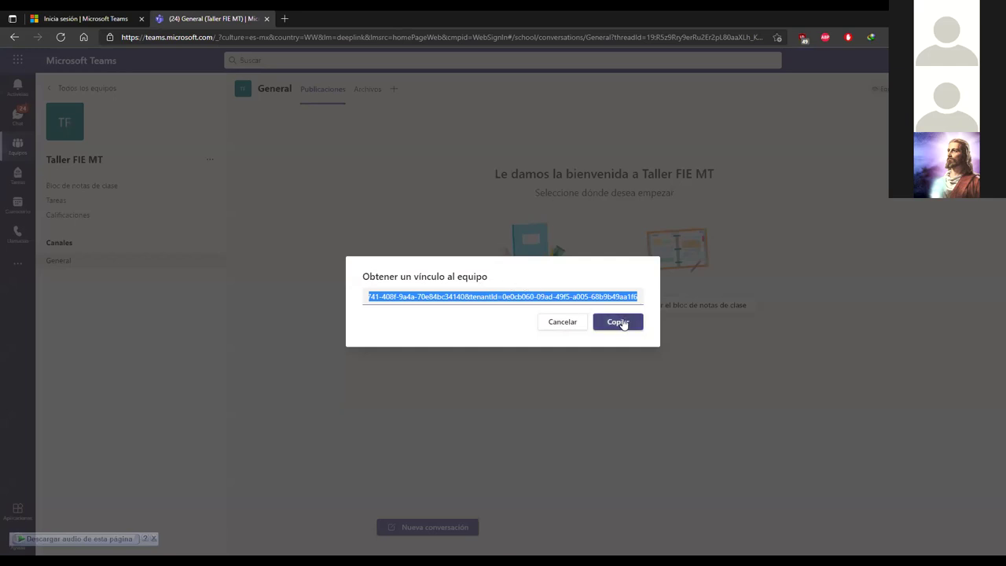
left_click(620, 322)
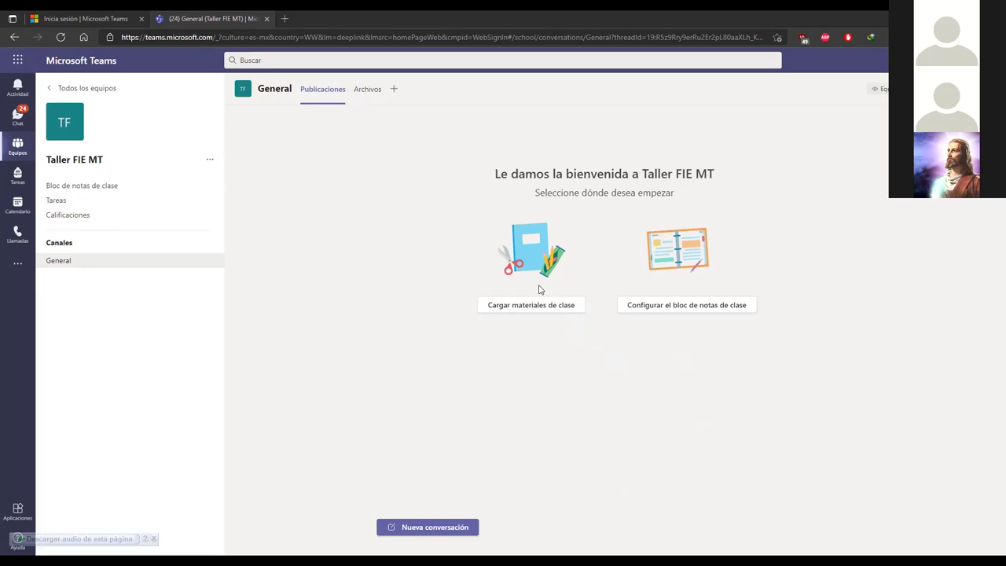
Step: Accept the pending join request in Administrar equipo, then review the Miembros list
left_click(211, 161)
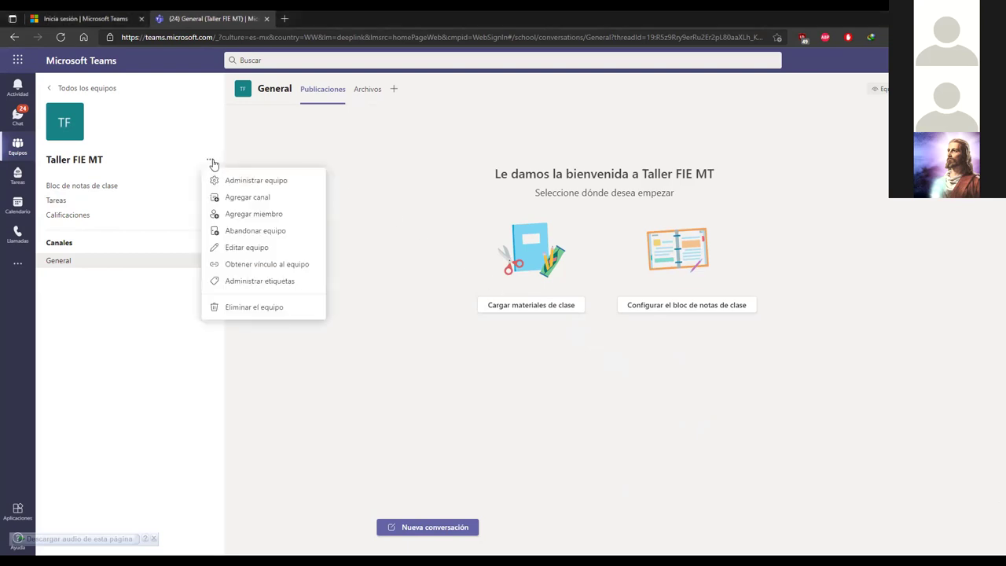
left_click(286, 184)
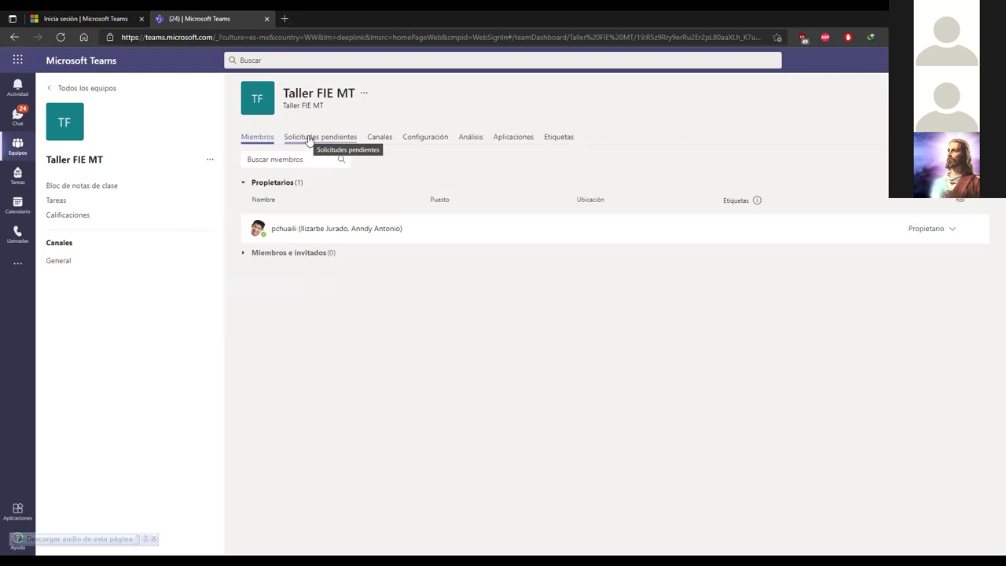
left_click(310, 139)
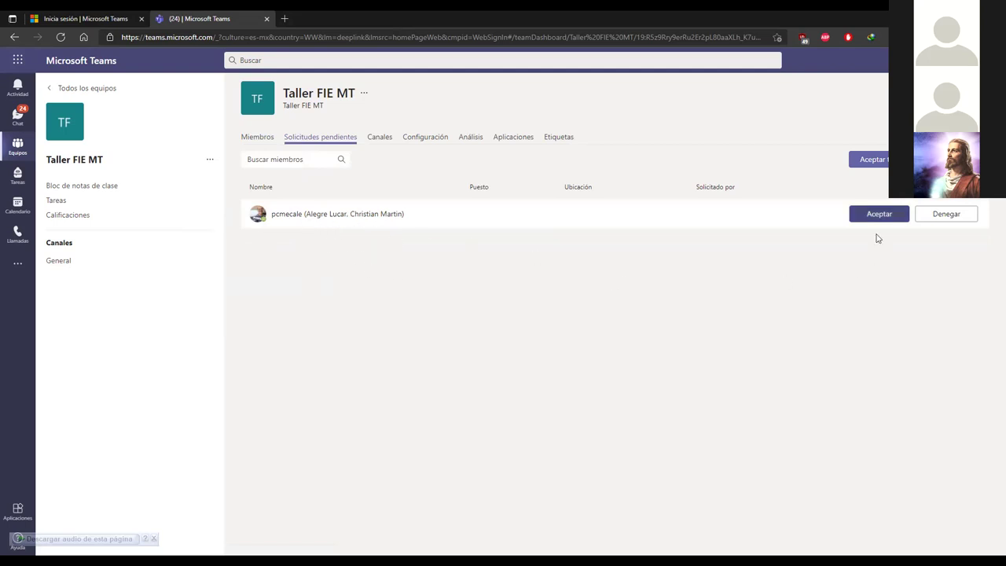
left_click(881, 214)
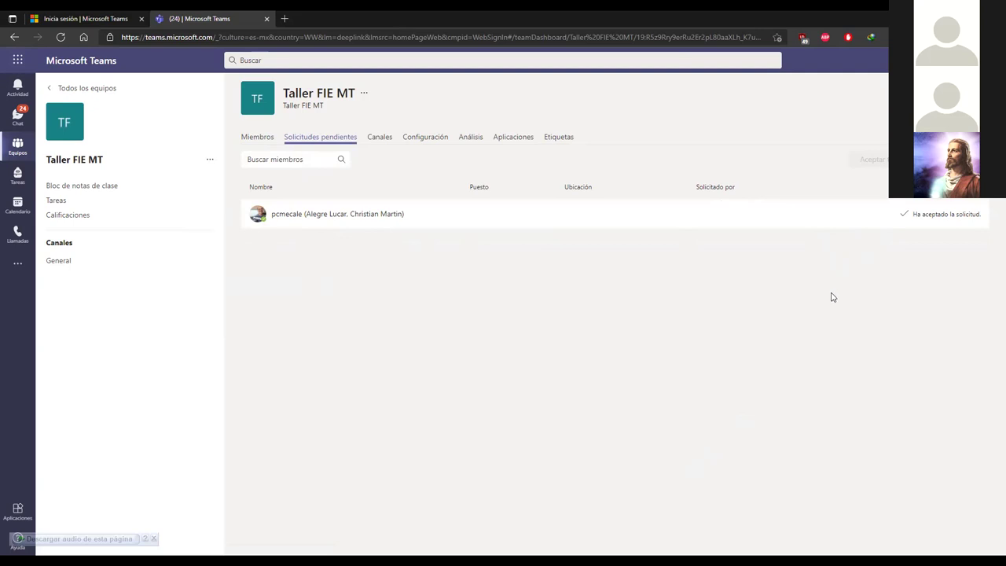
left_click(265, 139)
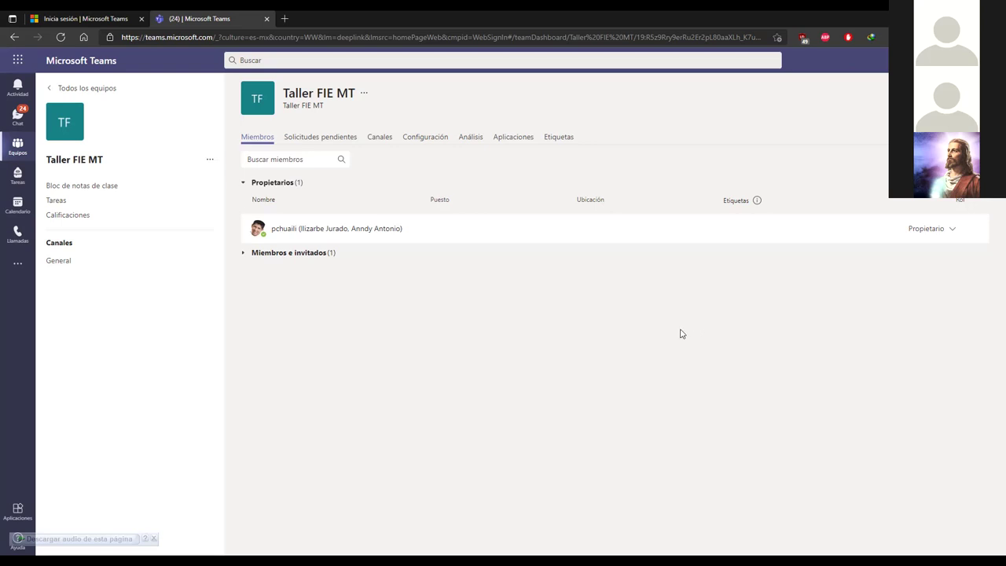
Step: Close the add-members dialog and review the member list, leaving the student's role as Miembro
mouse_move(756, 201)
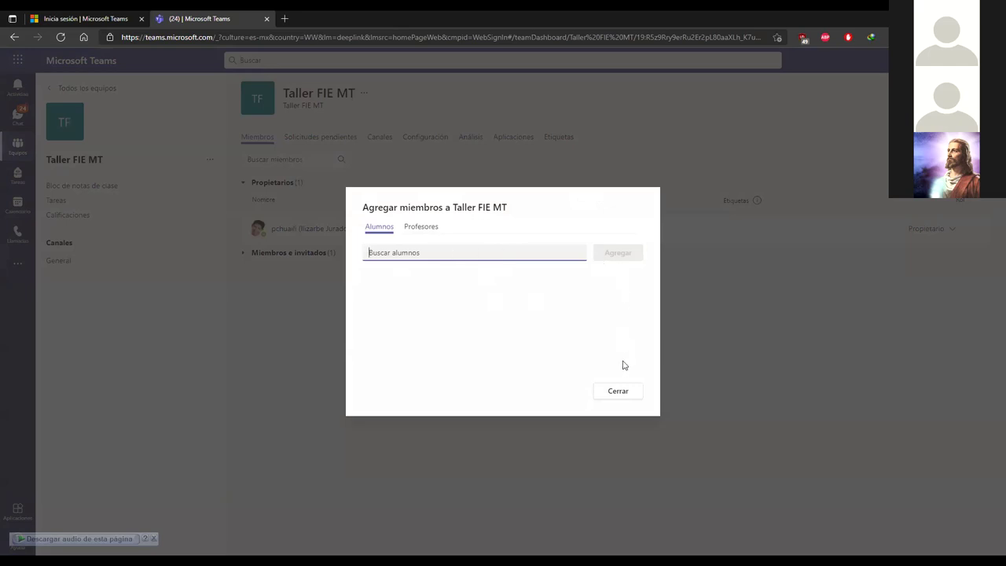
left_click(617, 392)
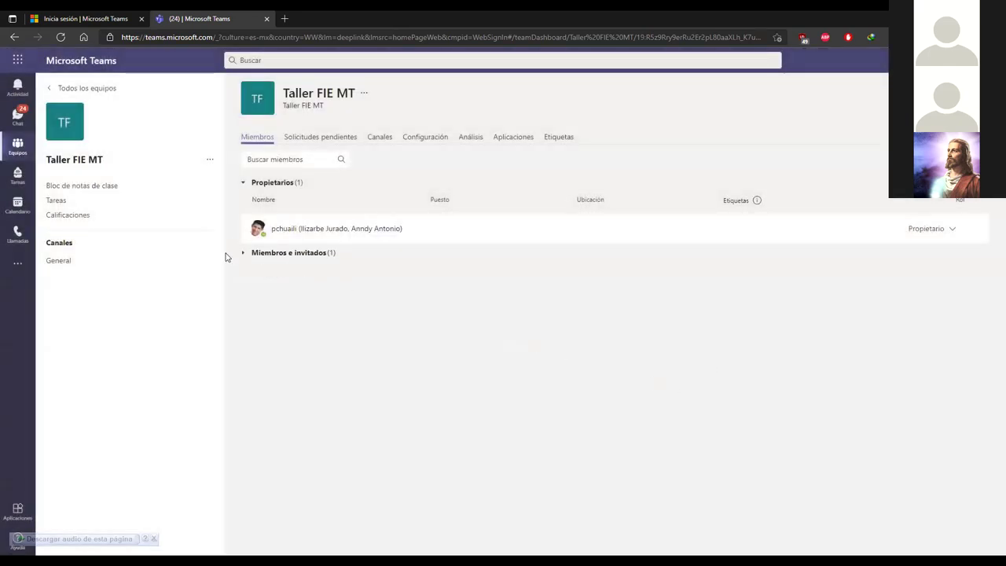
left_click(243, 253)
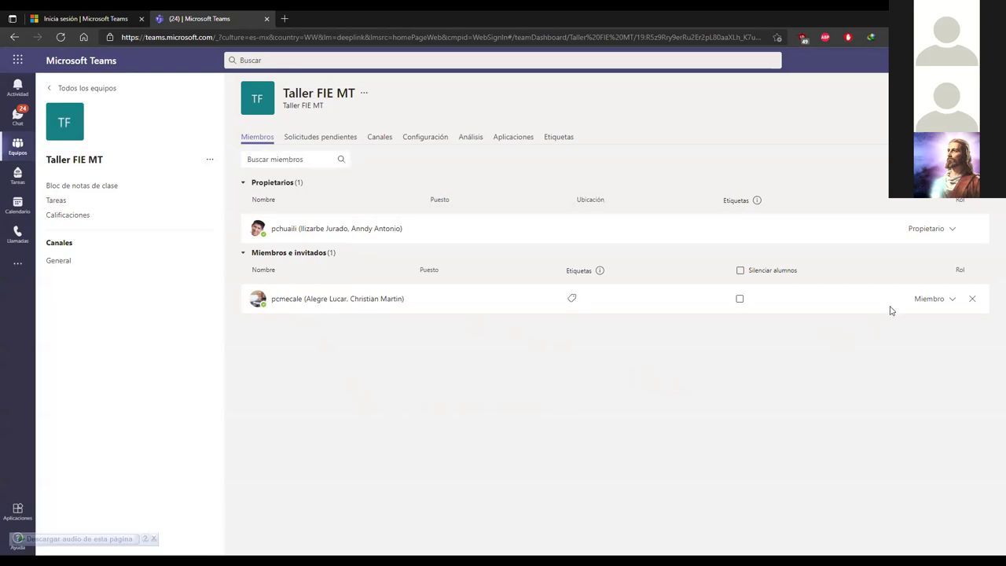
left_click(954, 302)
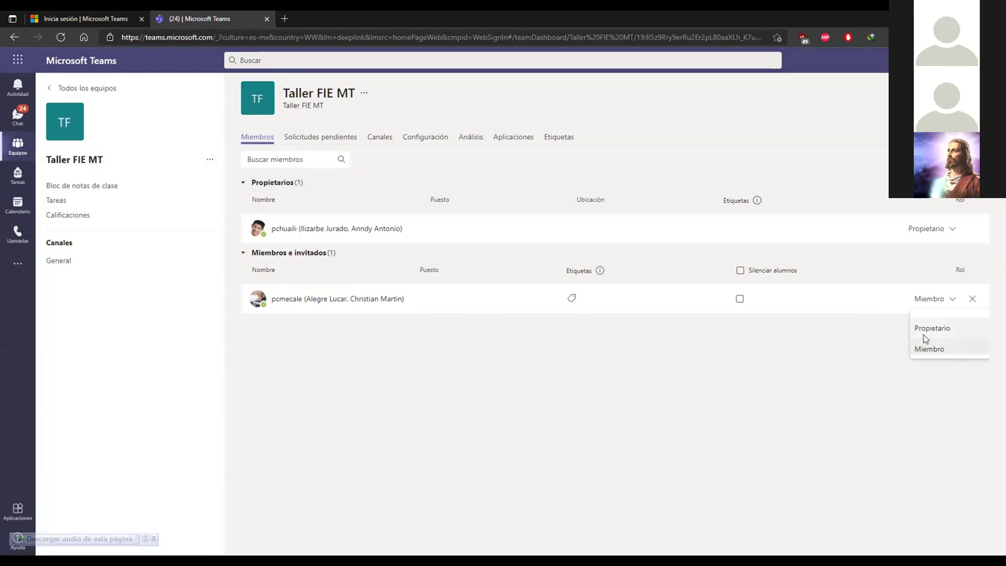
left_click(830, 357)
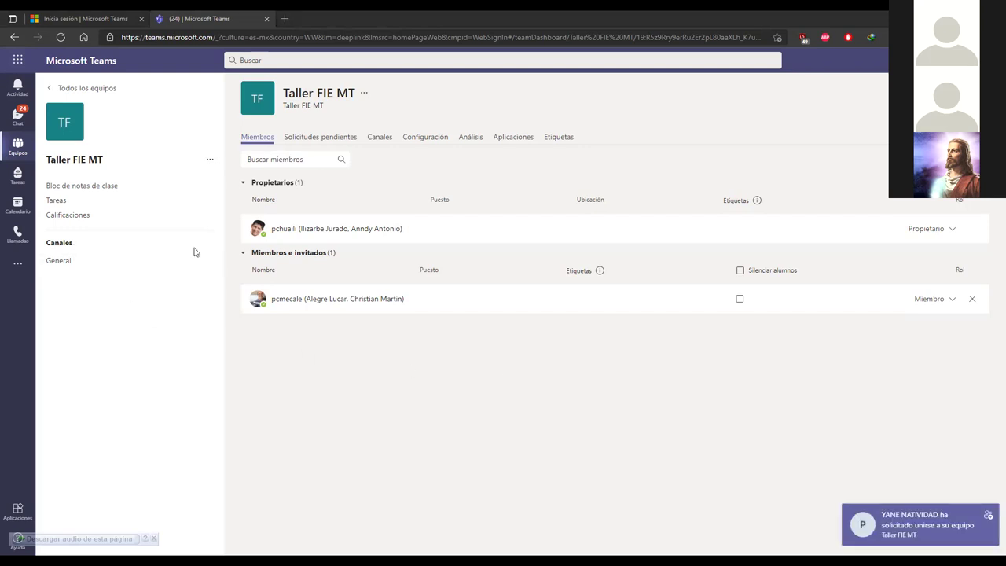
Step: Accept the pending join request, confirm the team has two members, and go to General
left_click(323, 138)
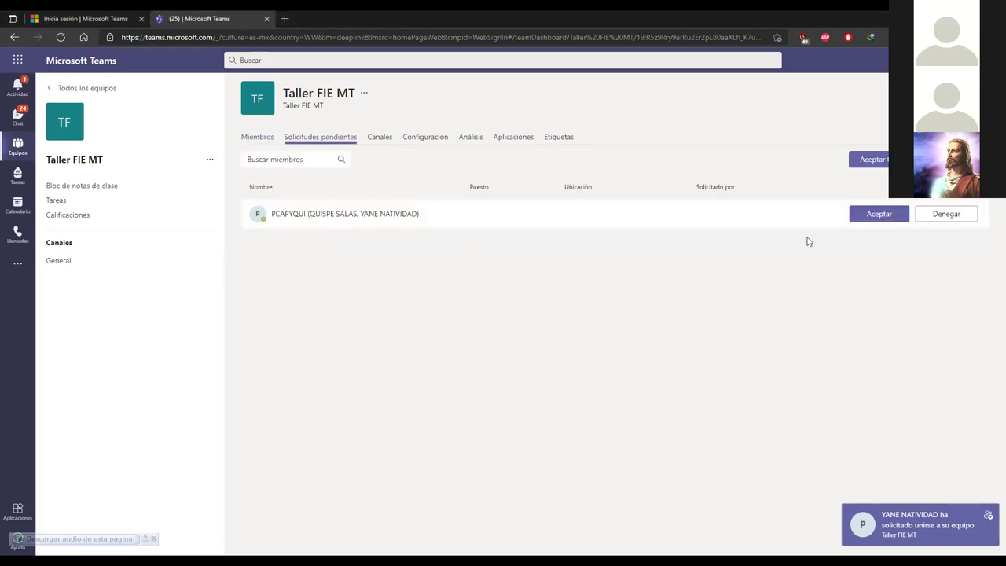
left_click(874, 221)
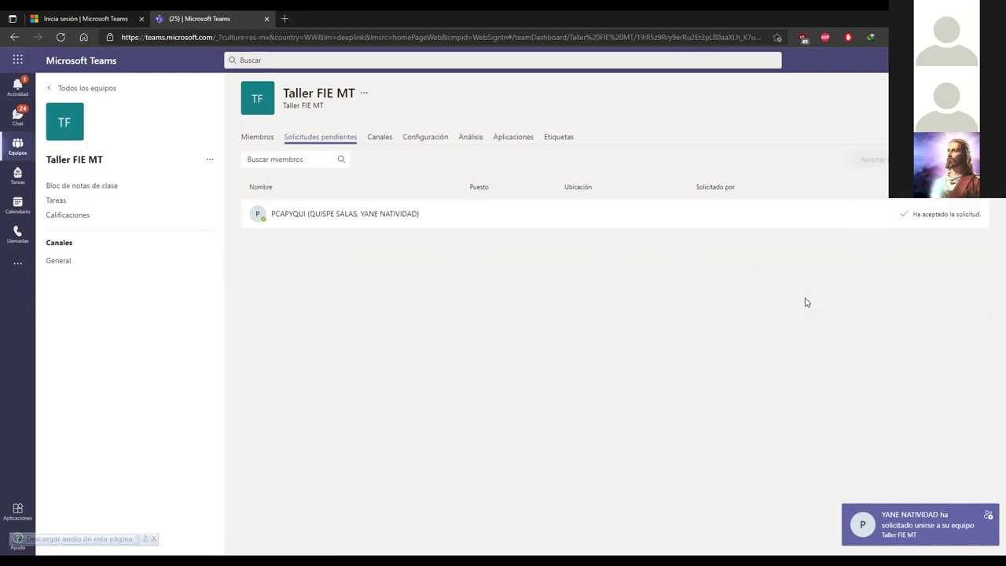
left_click(257, 138)
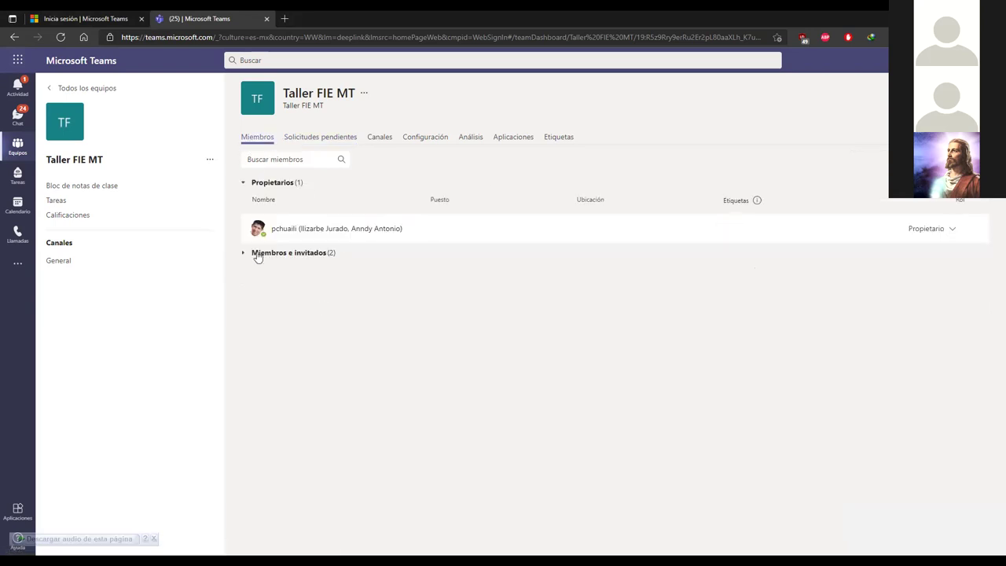
left_click(244, 254)
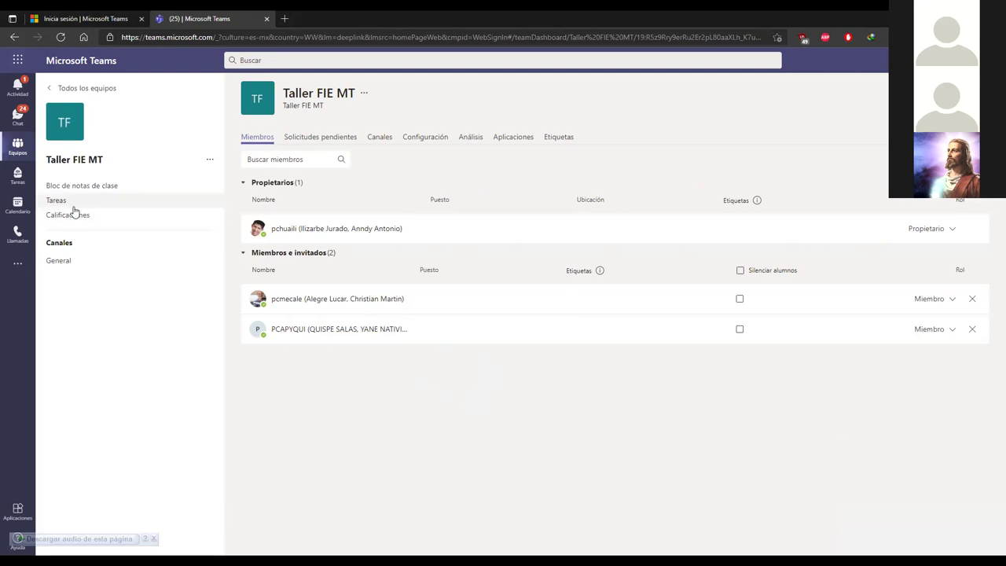
left_click(64, 261)
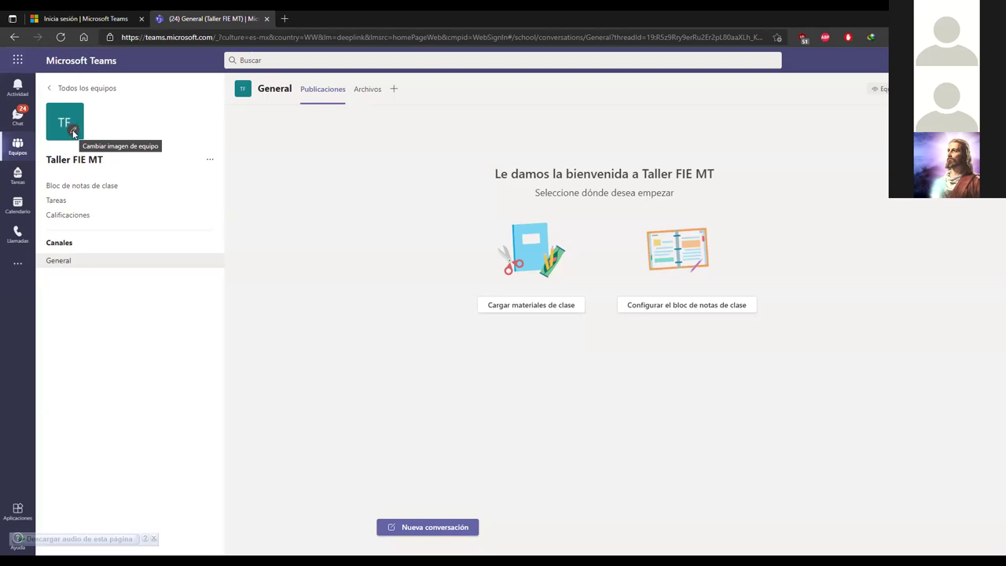
Step: Open the class details editor and browse the avatars, trying the pink hexagon
left_click(74, 133)
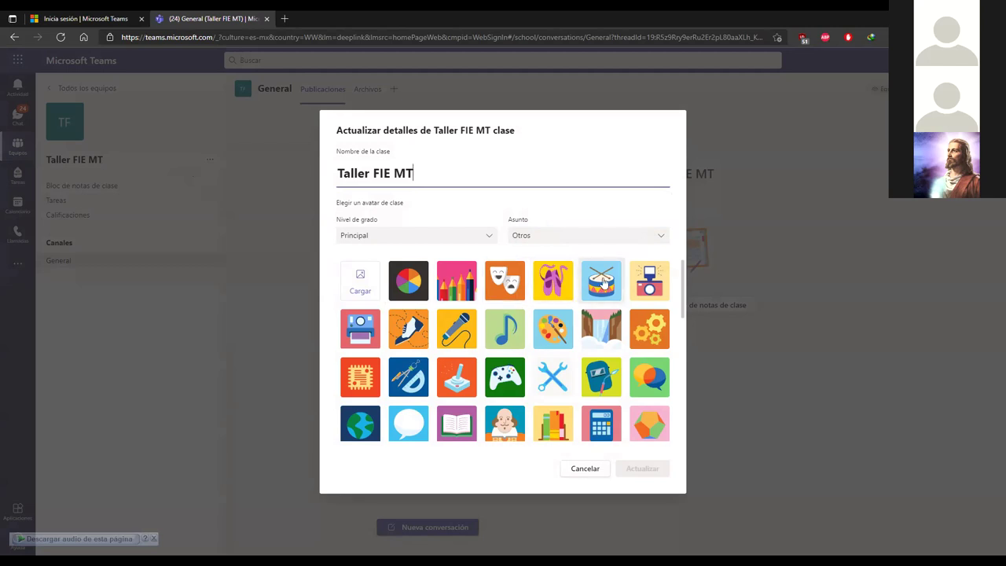
scroll(613, 284, "down", 5)
scroll(619, 288, "down", 2)
scroll(597, 288, "up", 5)
scroll(584, 289, "up", 2)
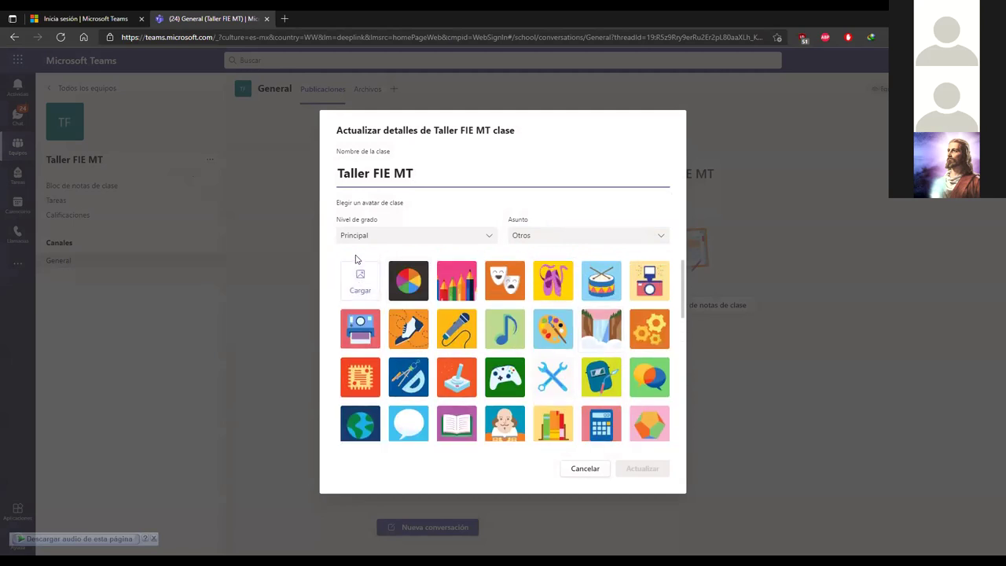
scroll(657, 282, "down", 2)
scroll(658, 281, "down", 5)
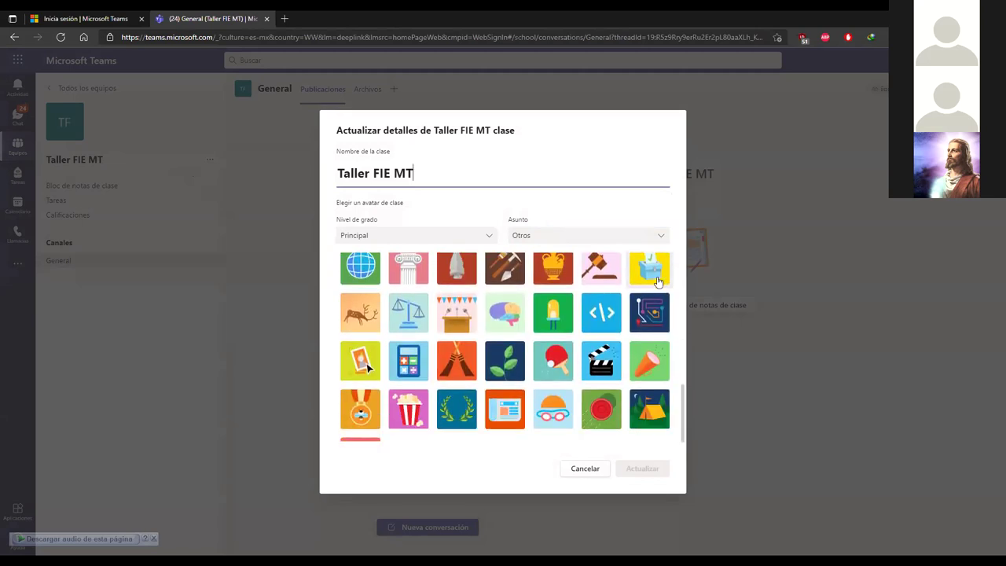
scroll(658, 282, "down", 1)
scroll(658, 281, "up", 5)
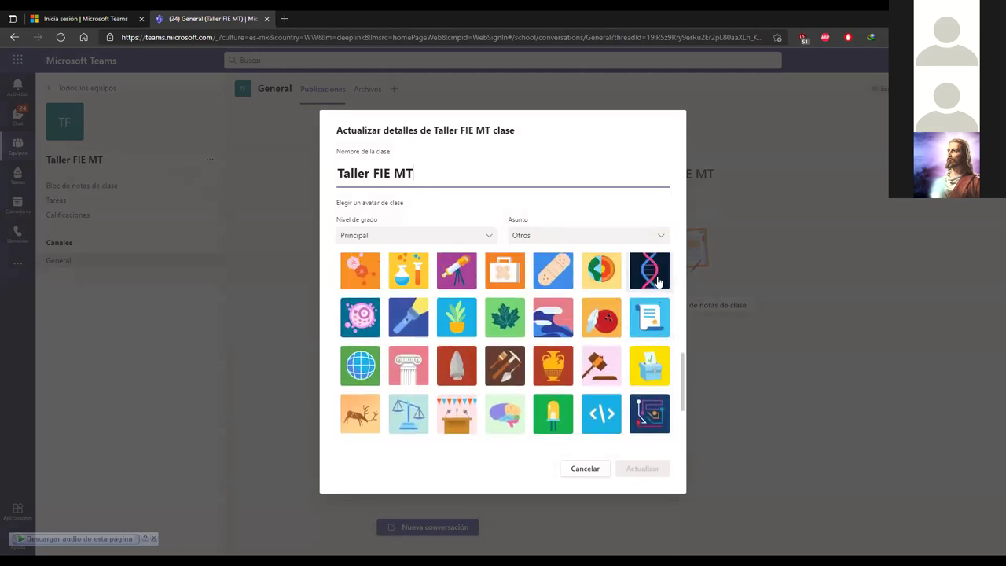
scroll(658, 282, "up", 3)
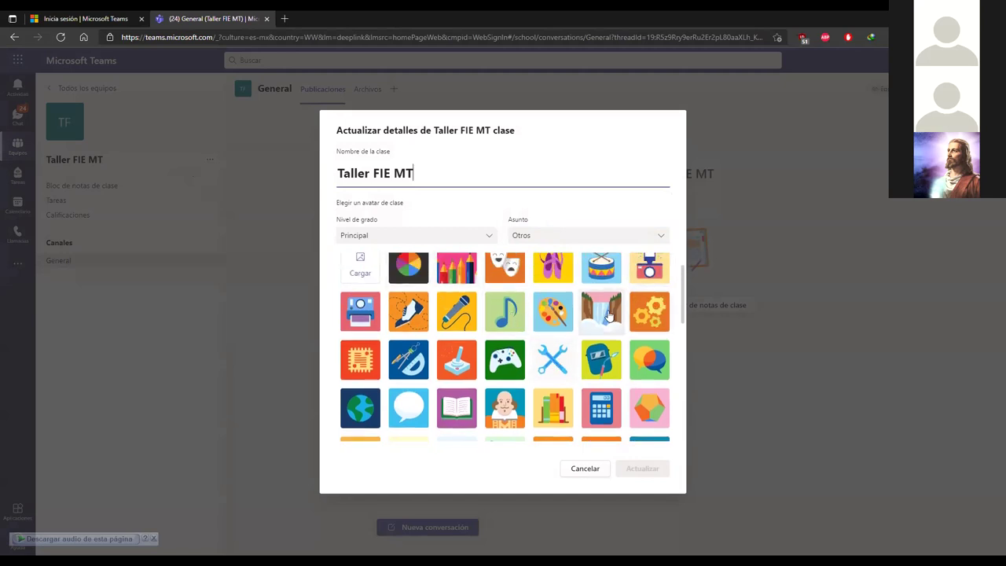
scroll(622, 325, "down", 1)
left_click(650, 356)
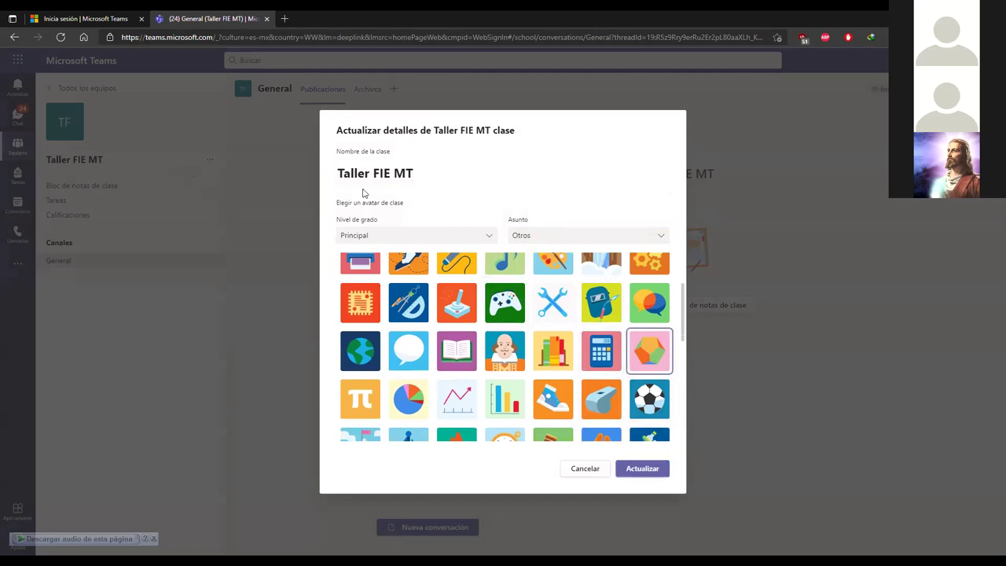
Step: Set the grade level to Secundaria superior and the subject to Ciencia
left_click(485, 235)
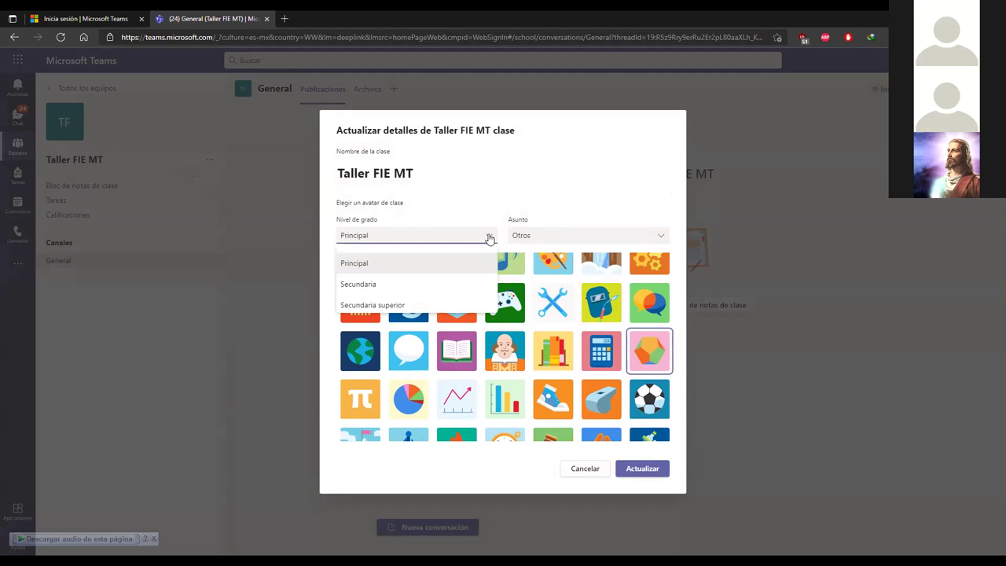
left_click(440, 306)
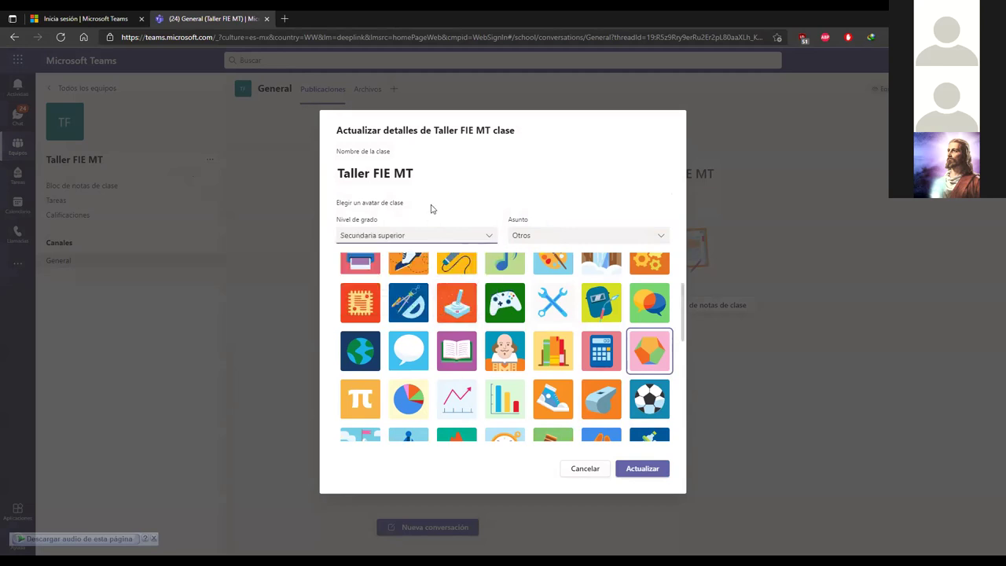
left_click(548, 237)
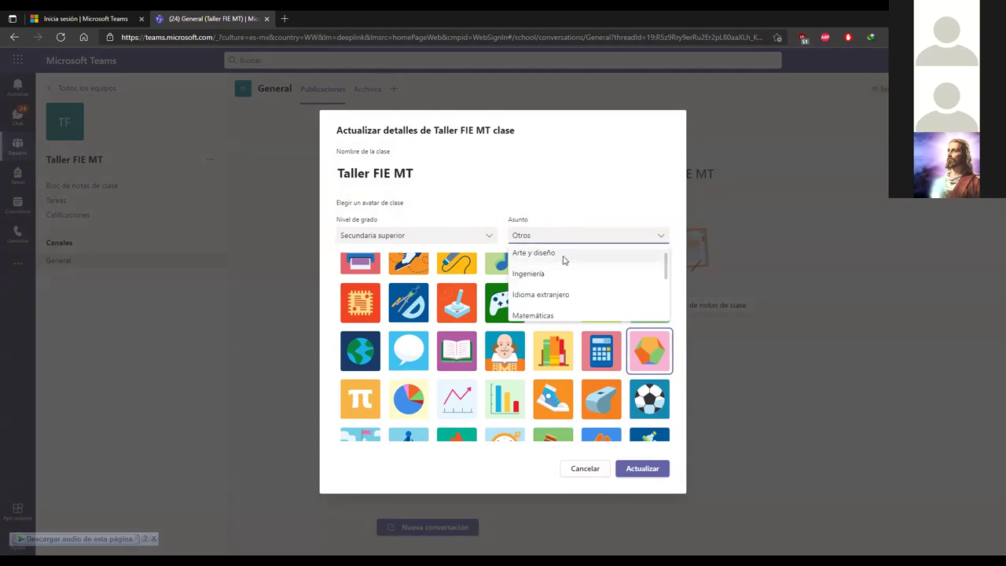
scroll(584, 292, "down", 1)
scroll(583, 291, "down", 3)
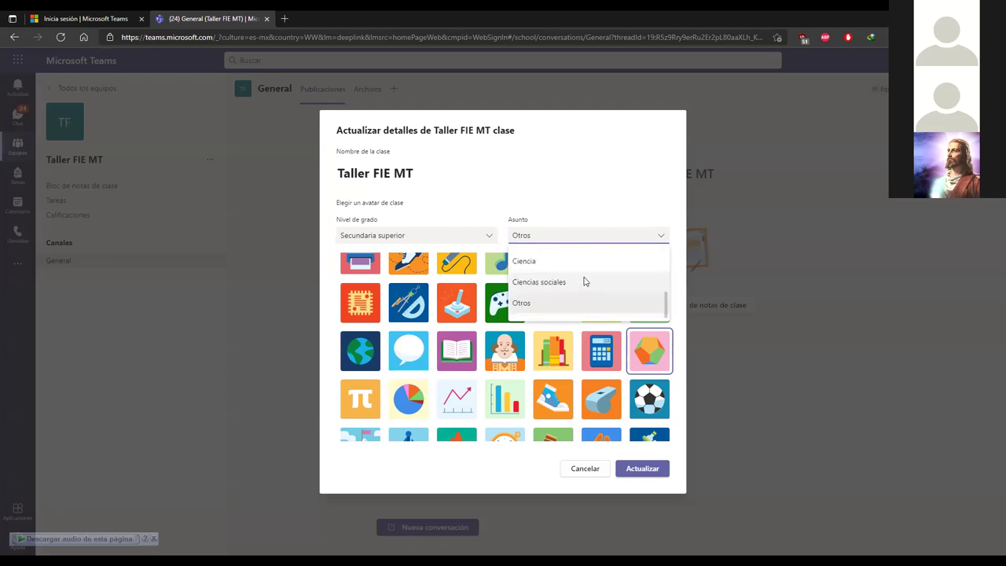
left_click(572, 261)
Step: Choose the circuit-board avatar and save the class details
scroll(620, 313, "down", 1)
scroll(620, 313, "down", 3)
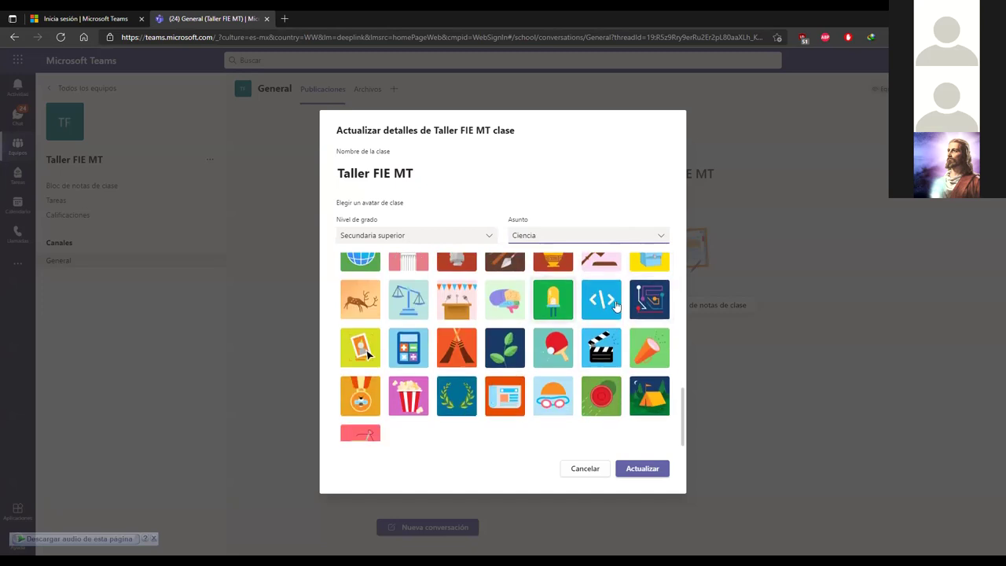
left_click(653, 306)
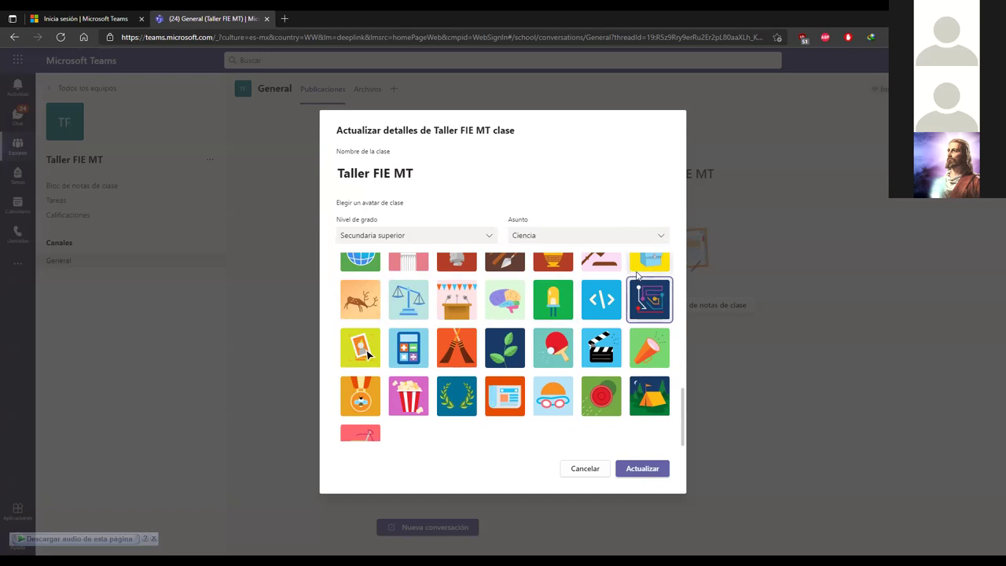
left_click(648, 472)
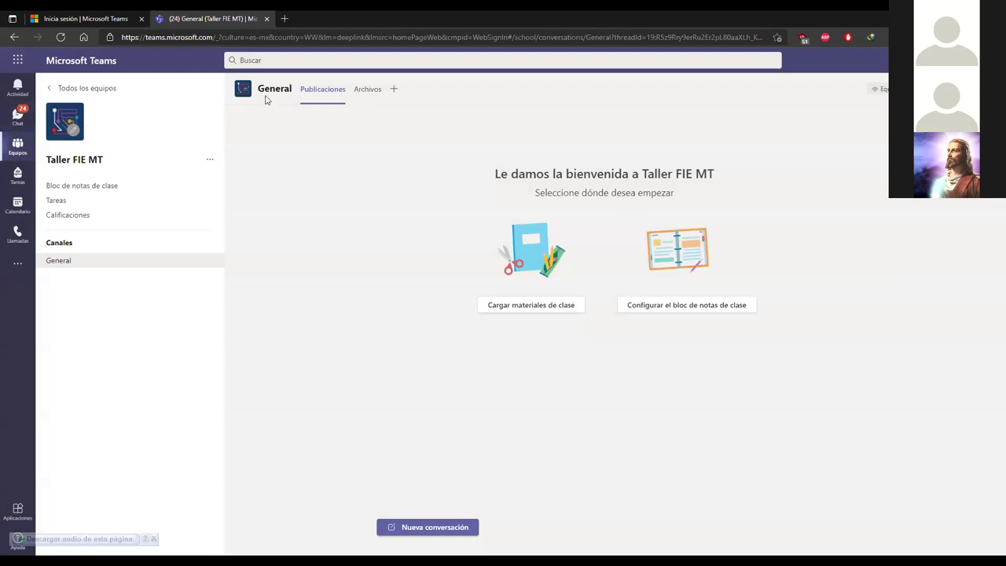
left_click(17, 149)
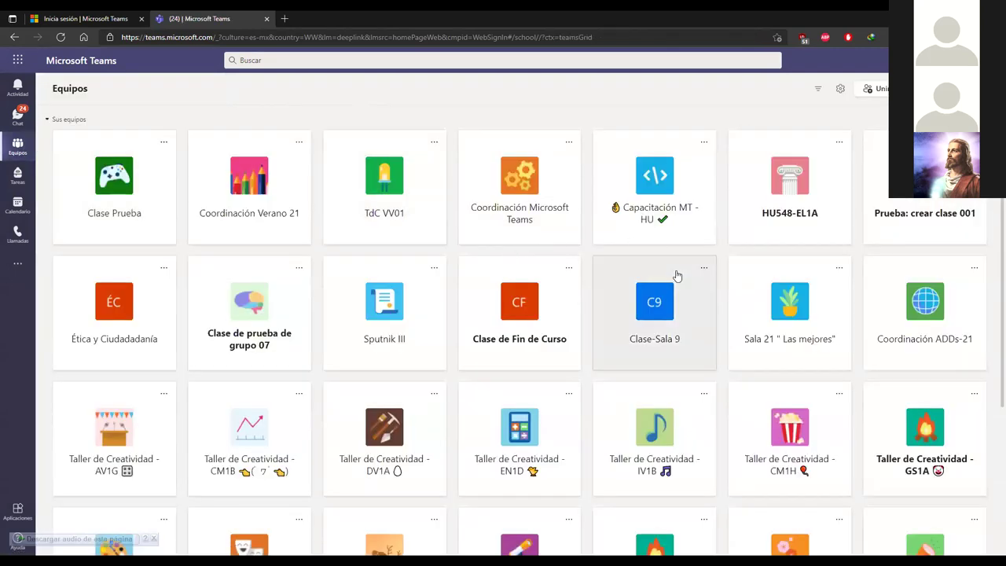
scroll(621, 220, "down", 3)
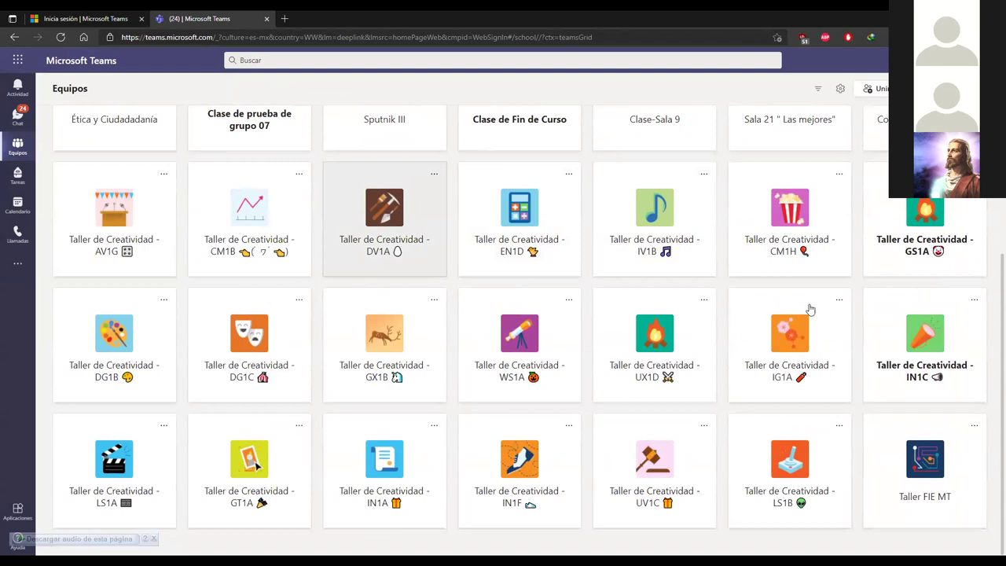
scroll(864, 280, "up", 3)
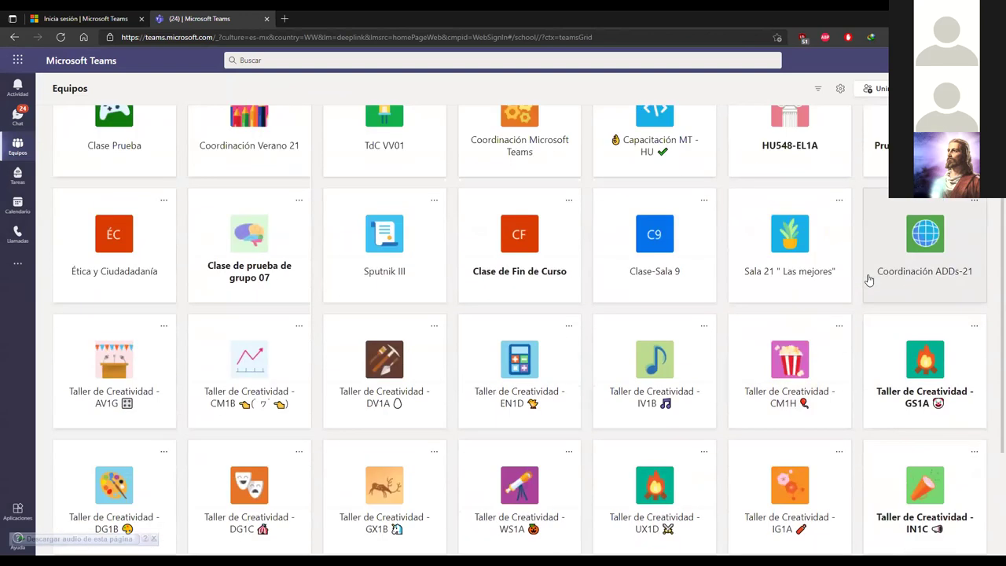
scroll(869, 280, "down", 3)
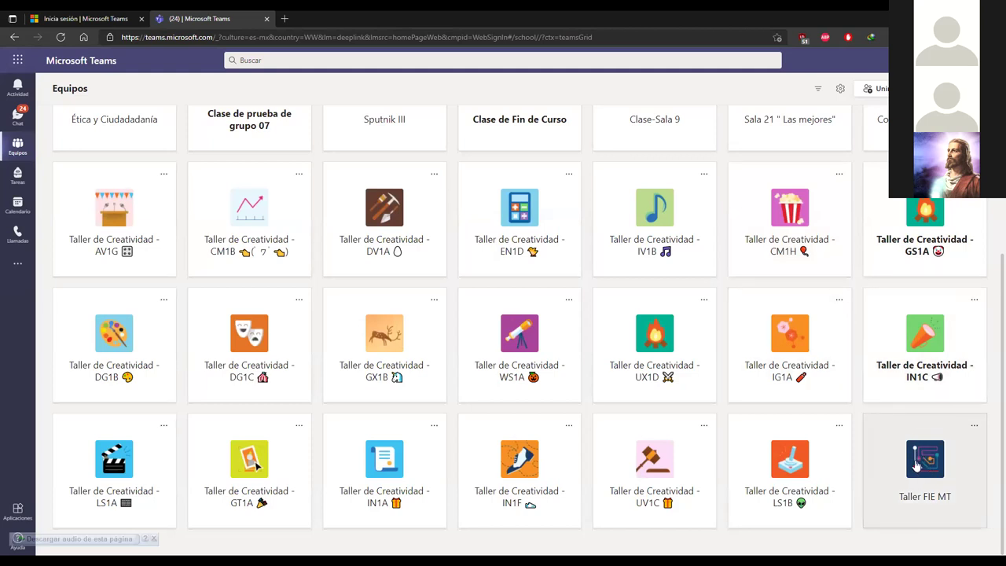
left_click(914, 471)
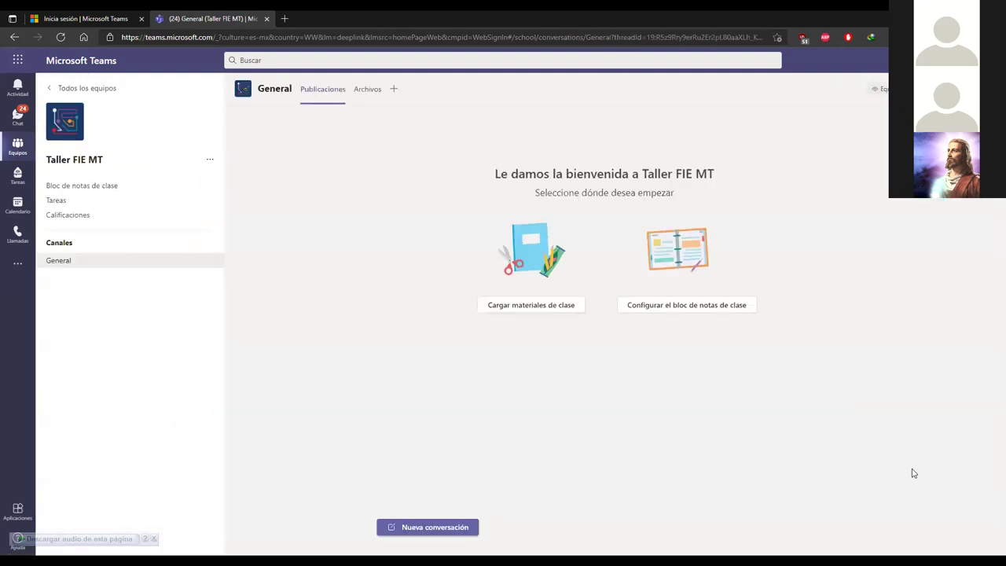
Step: Append a sunglasses face and a second emoticon face to the class name 'Taller FIE MT'
left_click(72, 132)
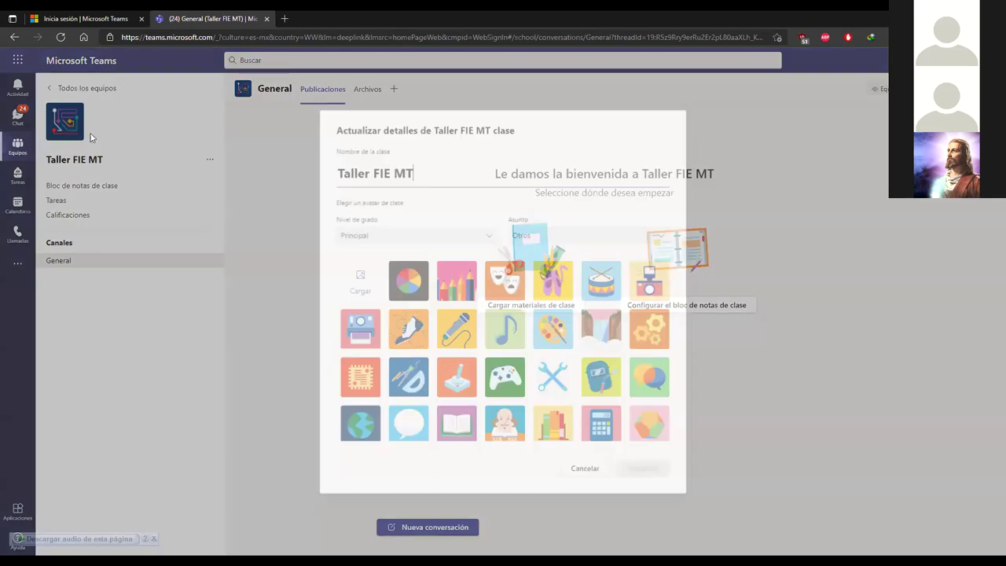
left_click_drag(421, 171, 330, 180)
left_click(429, 177)
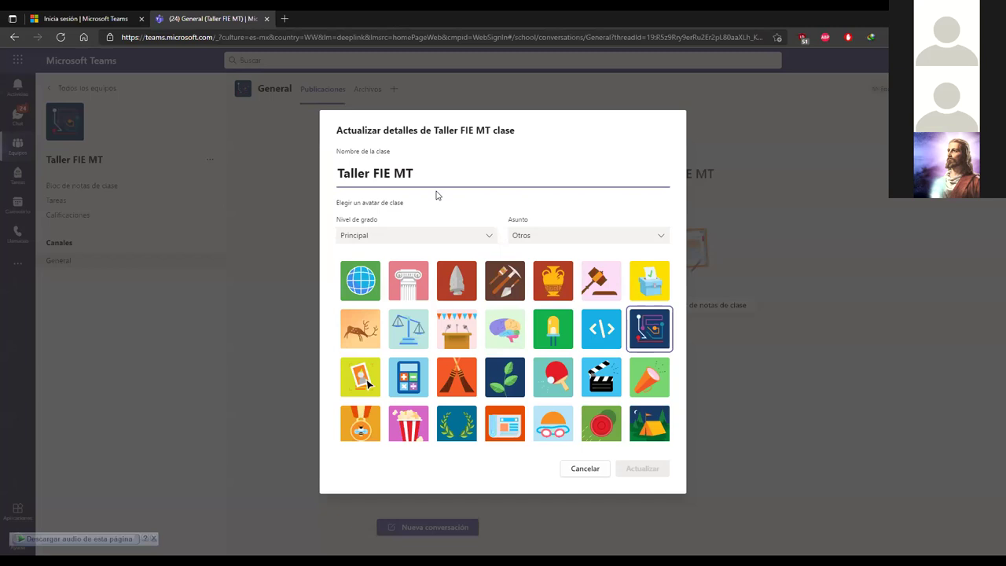
type("(⌐■_■)")
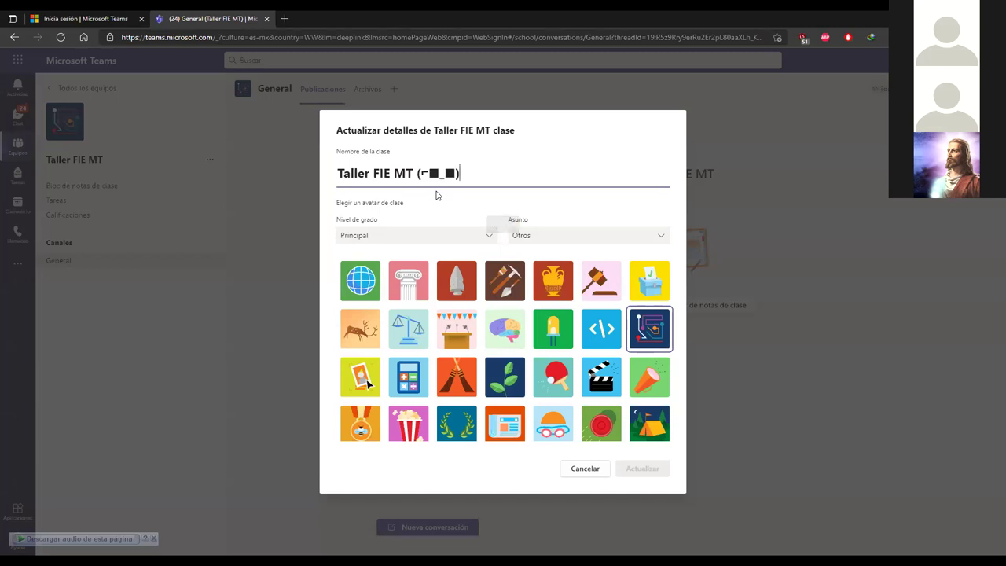
type("( •_•)>⌐■-■")
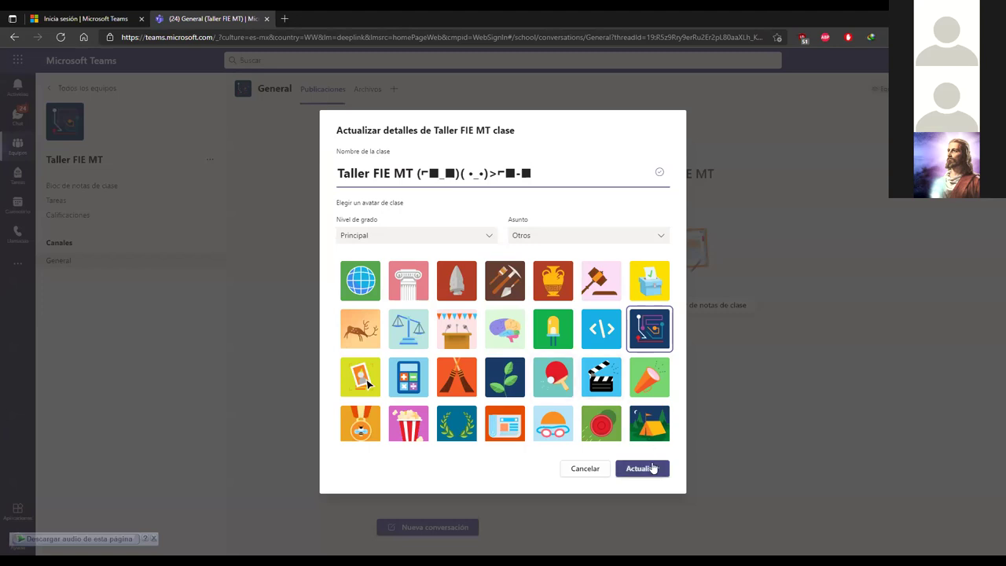
Step: Save the new class name
left_click(652, 468)
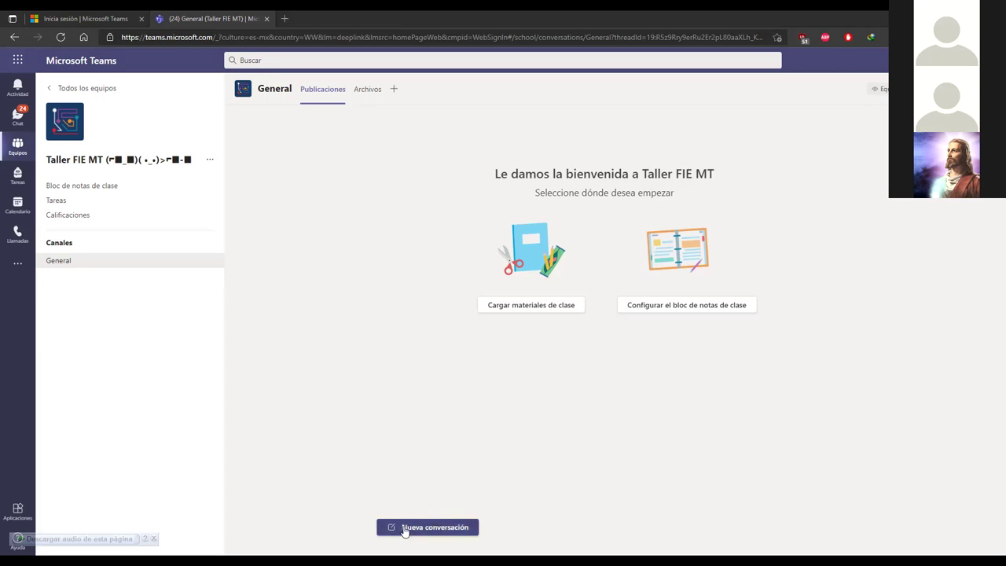
Step: Start a formatted General post reading 'Bienvenidos al taller'
left_click(452, 531)
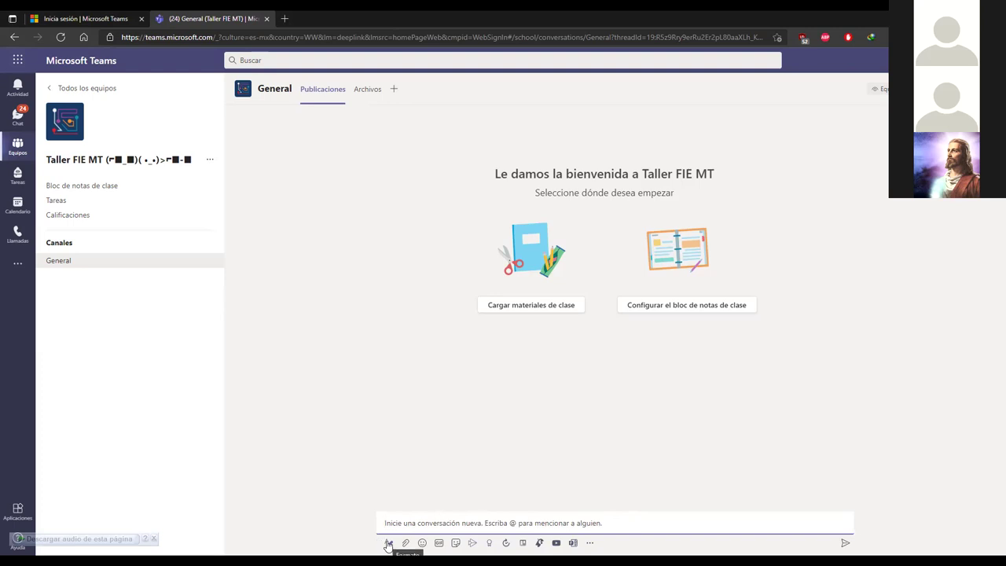
left_click(388, 543)
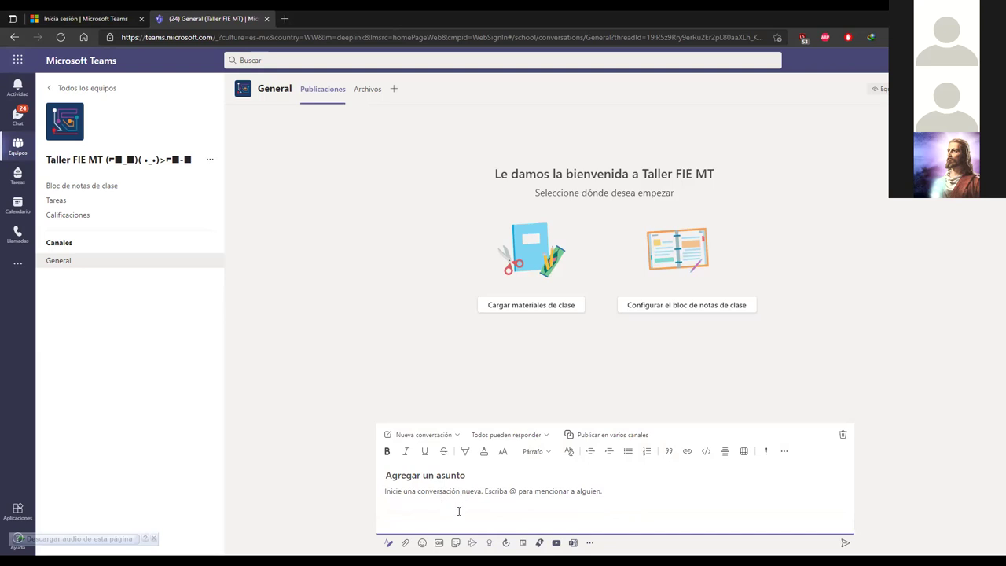
type("Bien")
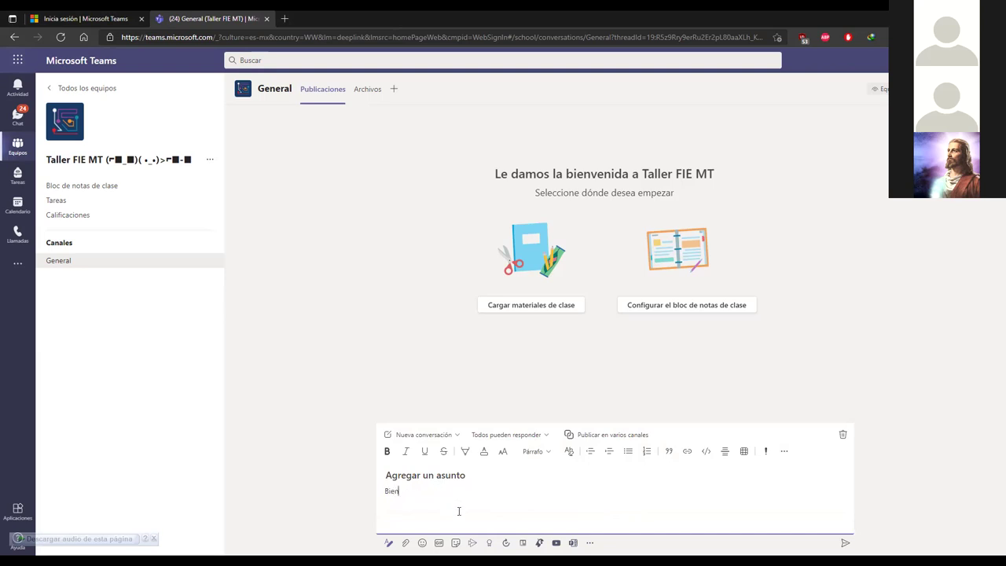
type("vve")
type("nido")
type("s a")
type("l taller")
Step: Make the 'Bienvenidos al taller' text bold and large
left_click_drag(454, 492, 366, 495)
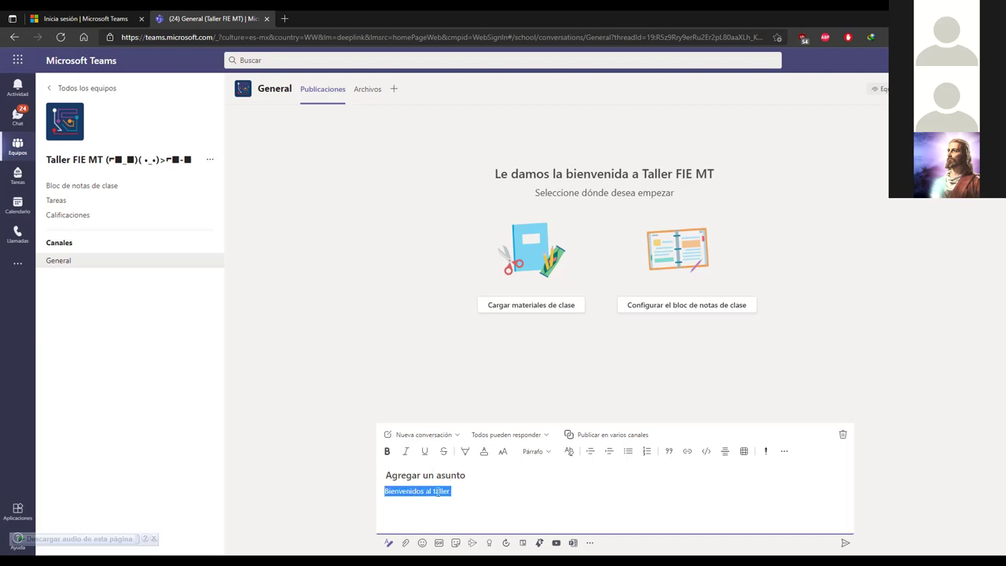
left_click(387, 451)
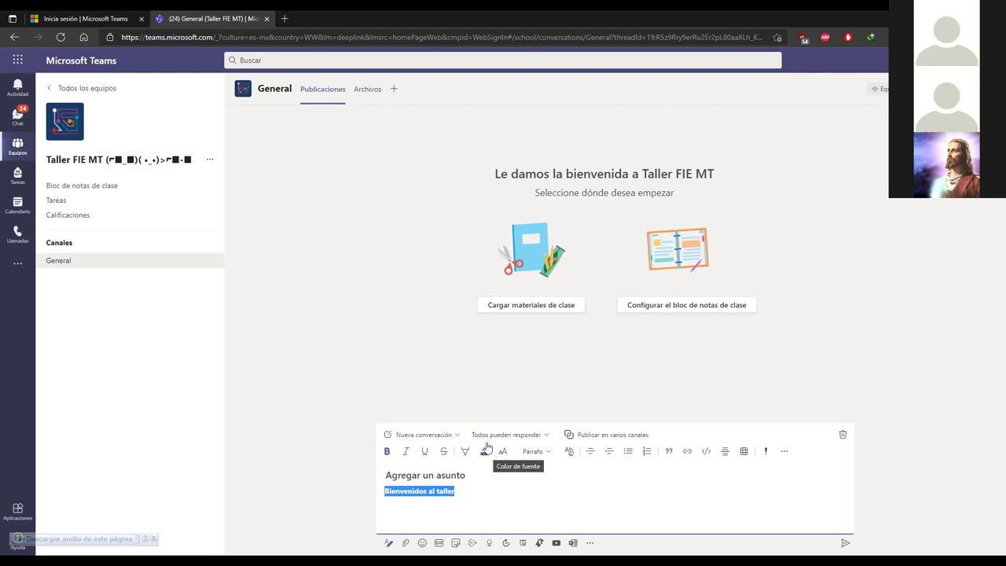
left_click(485, 453)
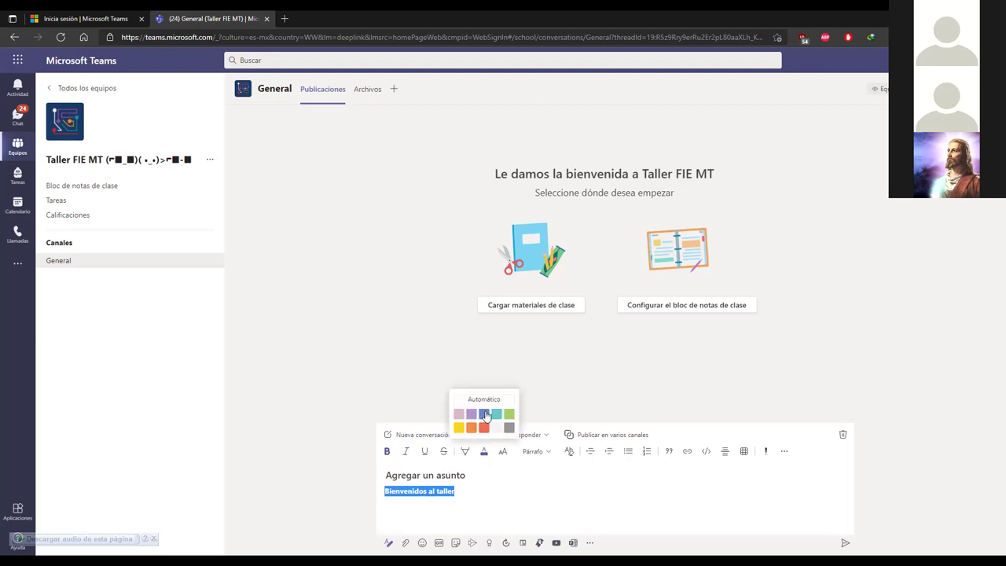
left_click(504, 454)
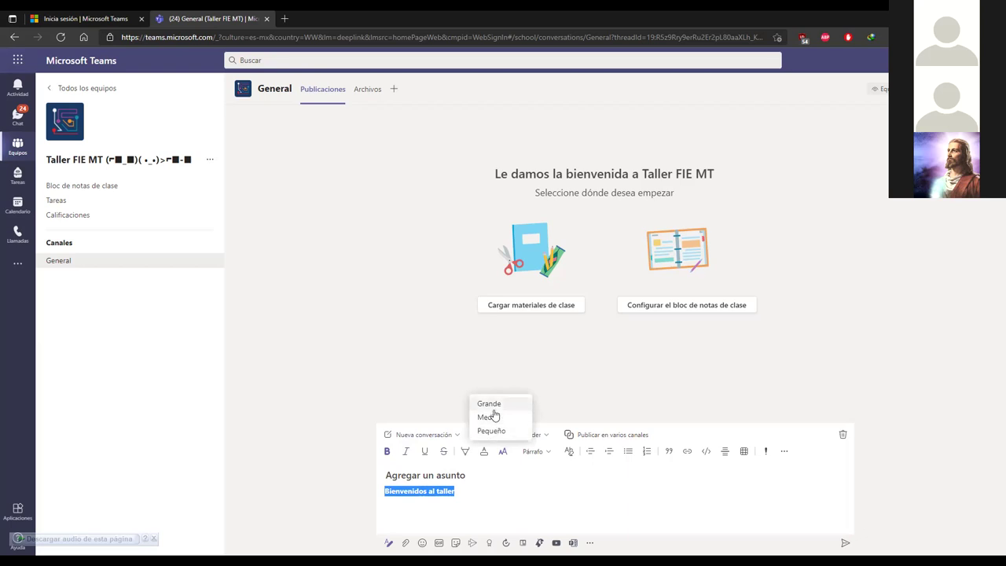
left_click(495, 412)
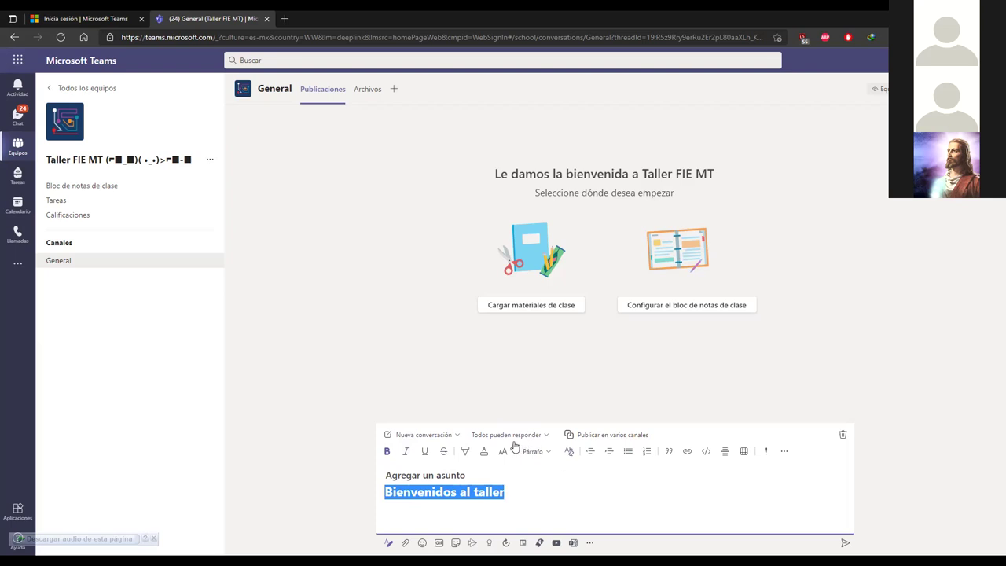
left_click(457, 435)
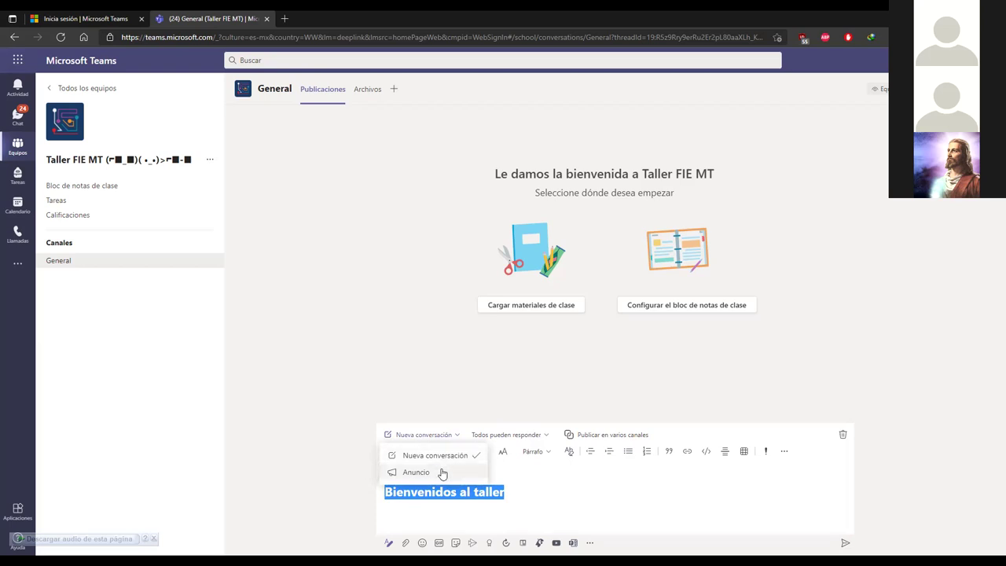
Step: Turn the draft into an announcement titled 'Hola!' on a dark purple banner
left_click(442, 473)
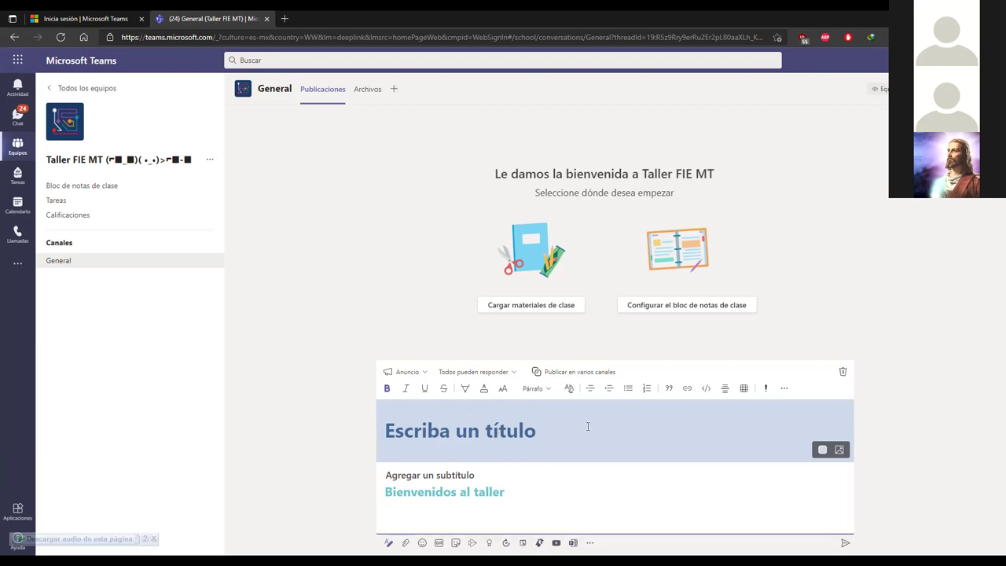
type("Hola")
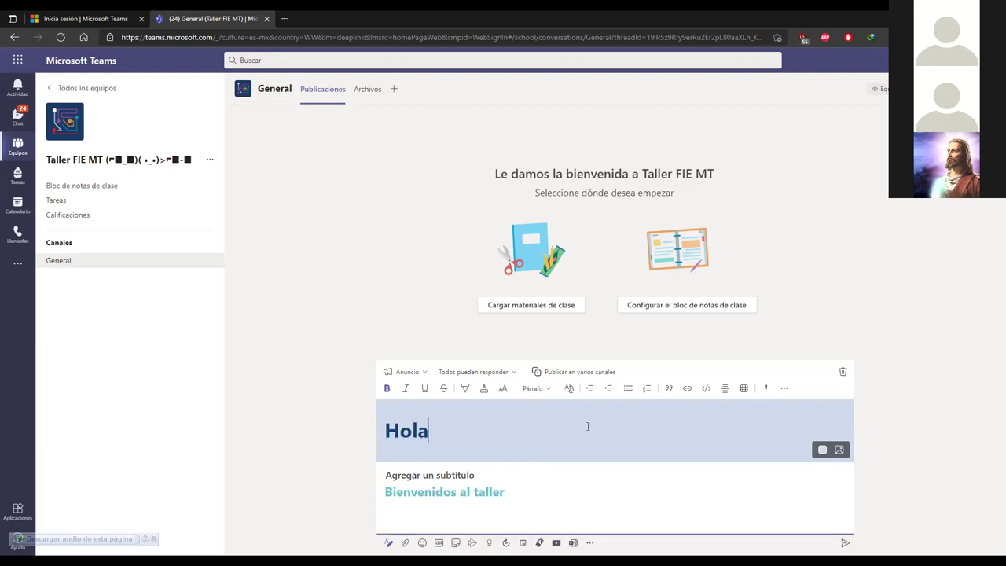
type("!")
left_click(822, 453)
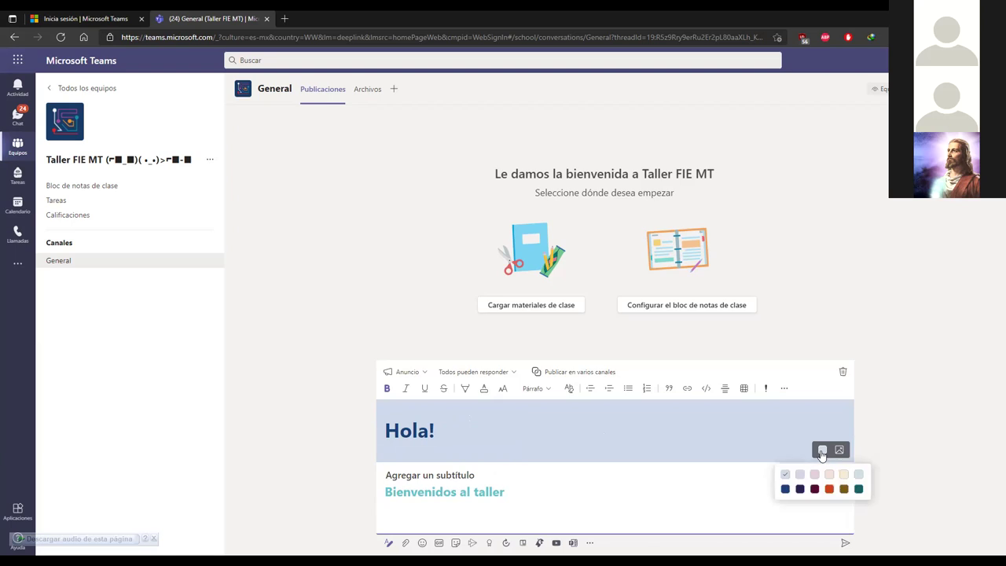
left_click(812, 489)
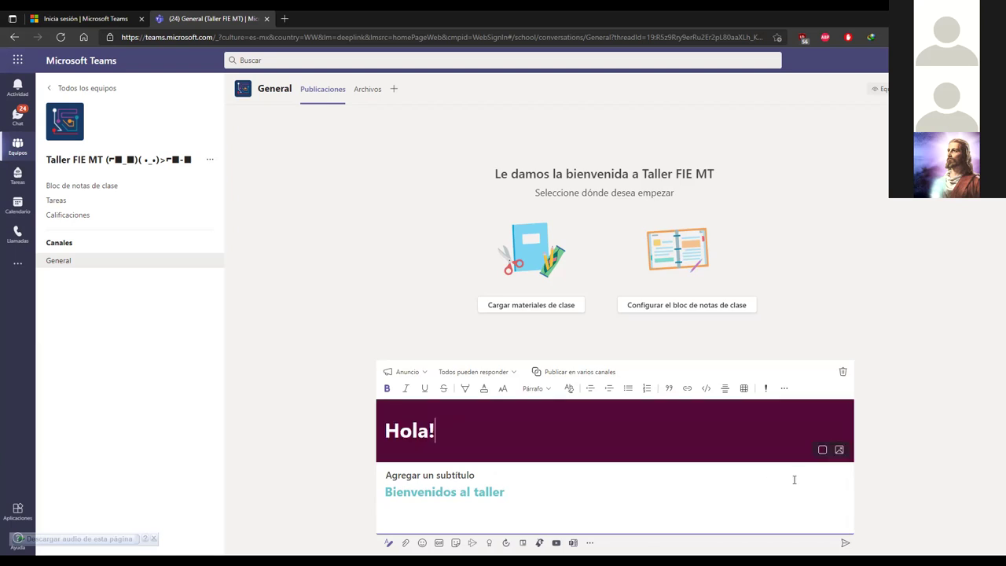
left_click(840, 451)
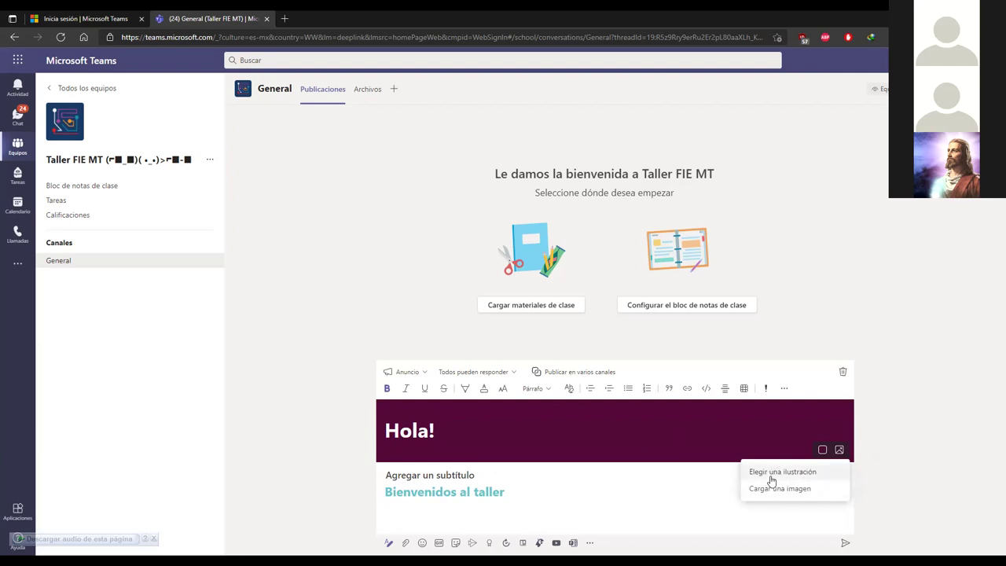
Step: Put the purple fire-breathing dragon illustration behind the 'Hola!' banner
left_click(771, 474)
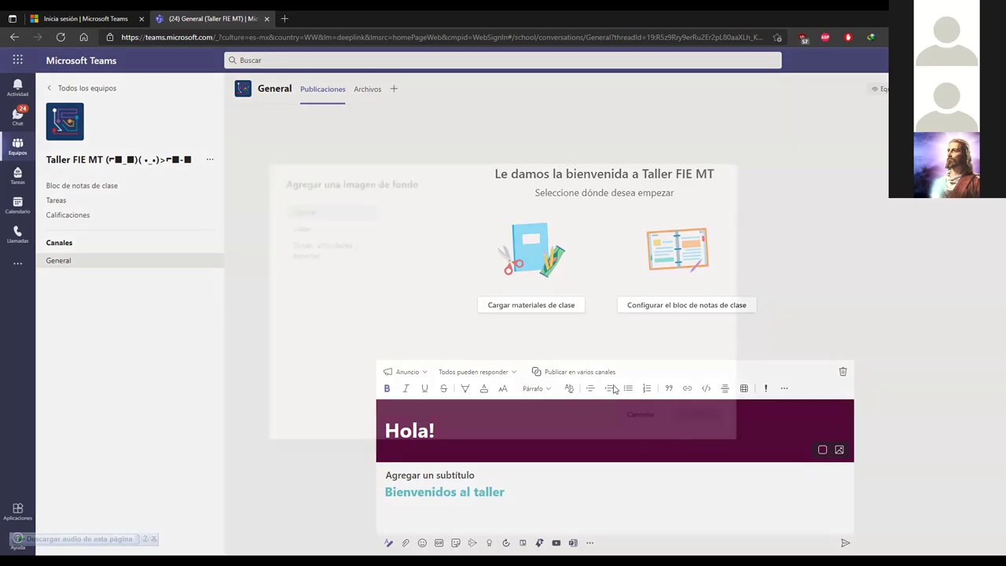
scroll(669, 314, "down", 3)
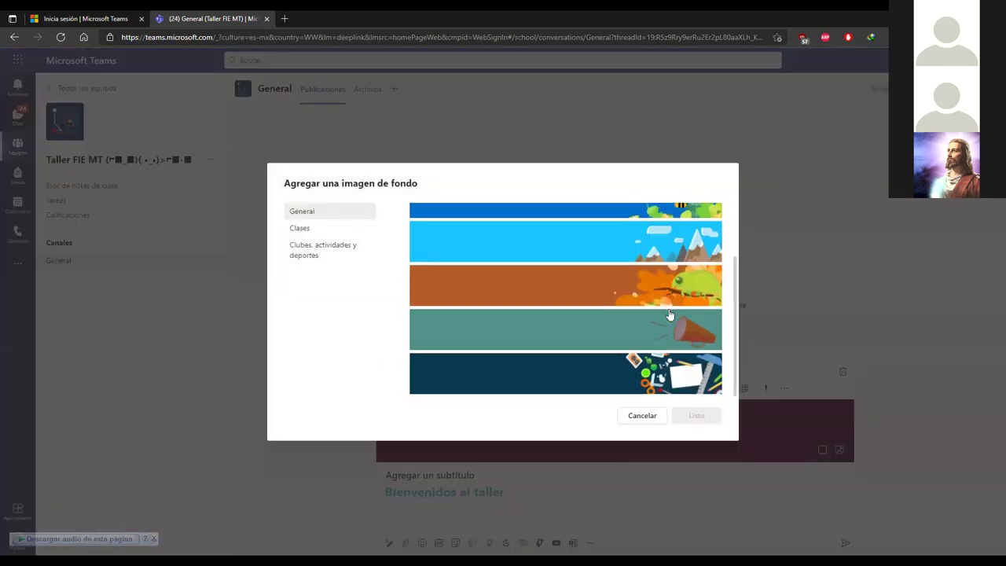
scroll(673, 320, "up", 3)
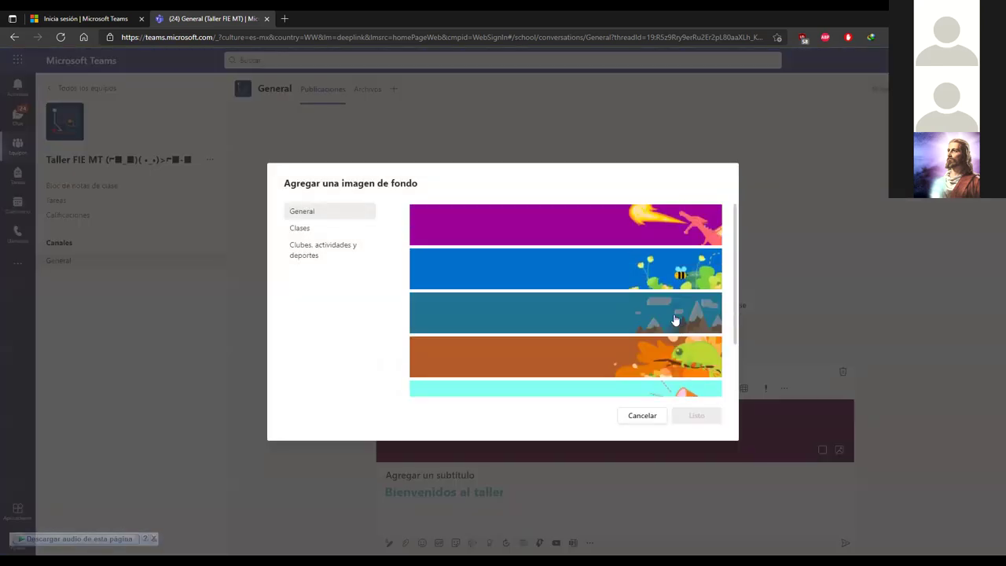
left_click(525, 227)
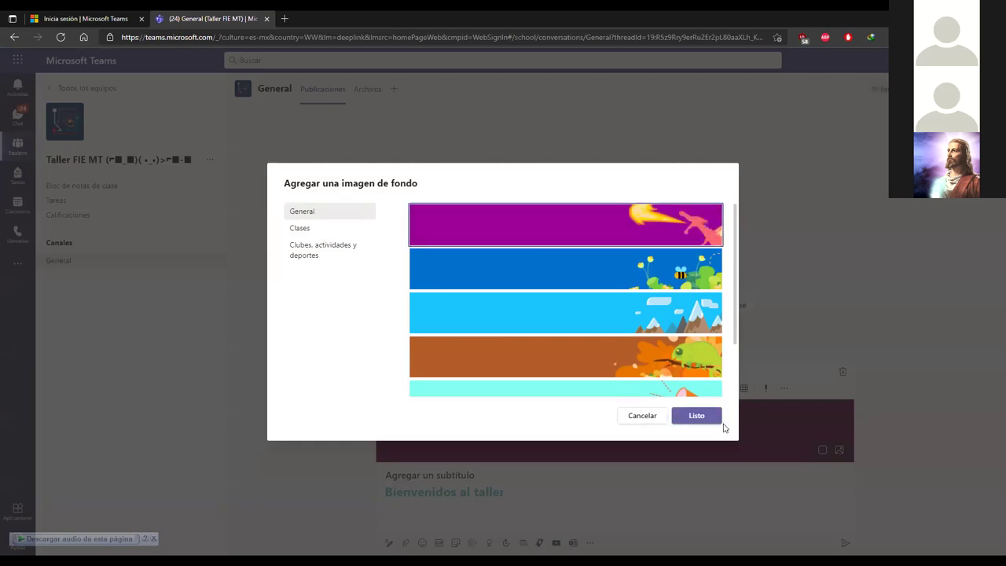
left_click(696, 415)
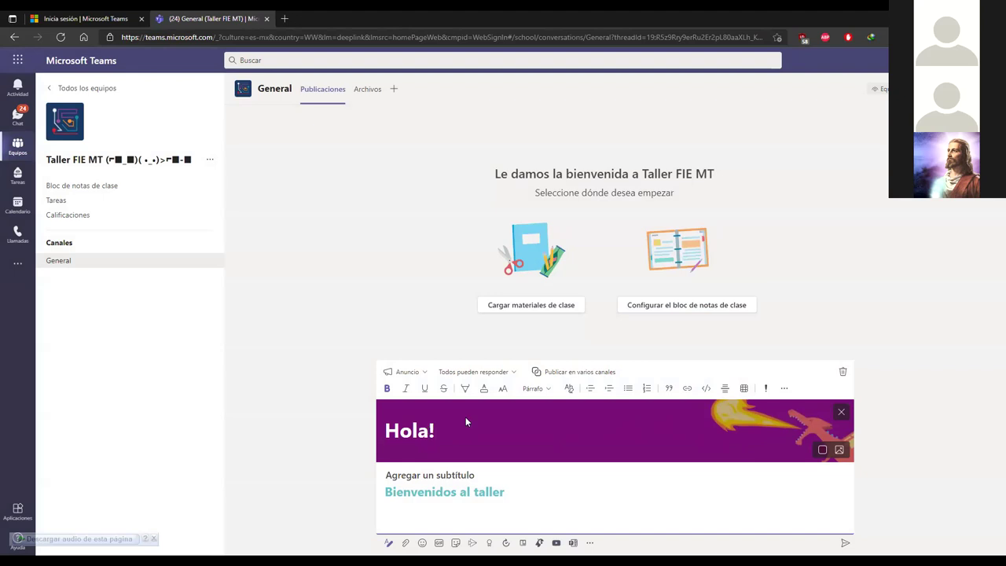
Step: Throw away the unfinished 'Hola!' announcement draft, leaving a blank General post
left_click(528, 490)
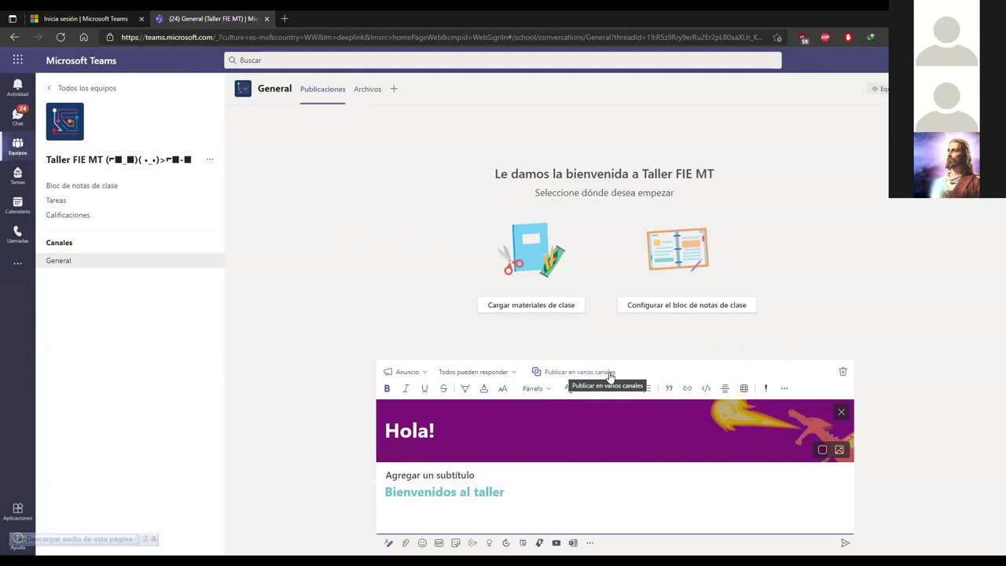
left_click(610, 374)
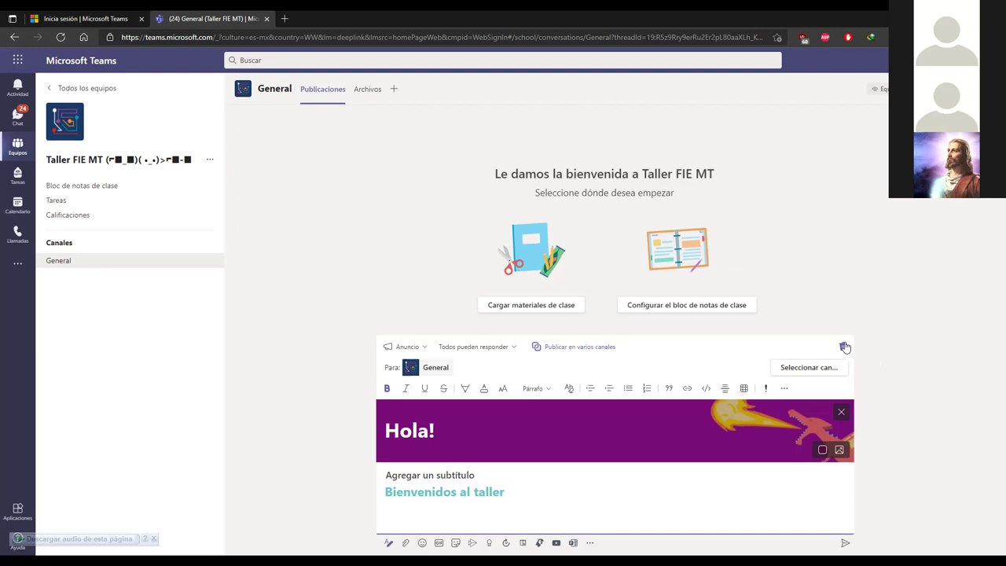
left_click(844, 347)
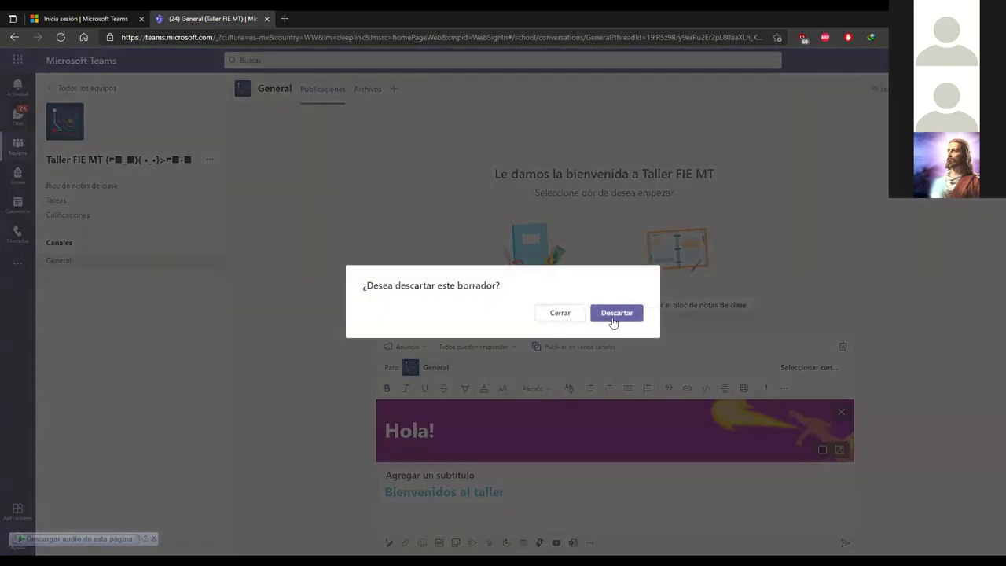
left_click(617, 312)
left_click(427, 527)
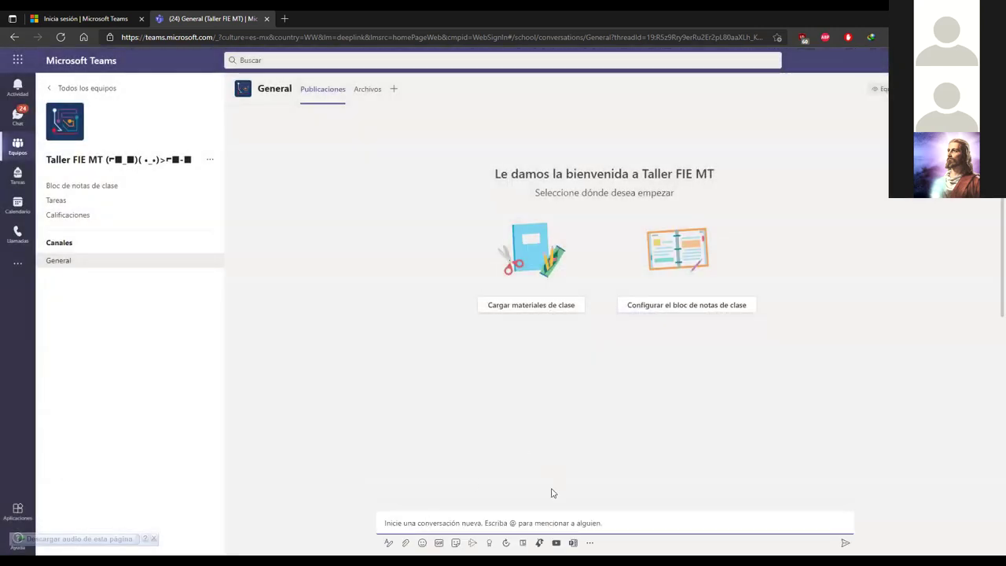
Step: Make the new post an announcement with the purple dragon banner illustration
left_click(389, 543)
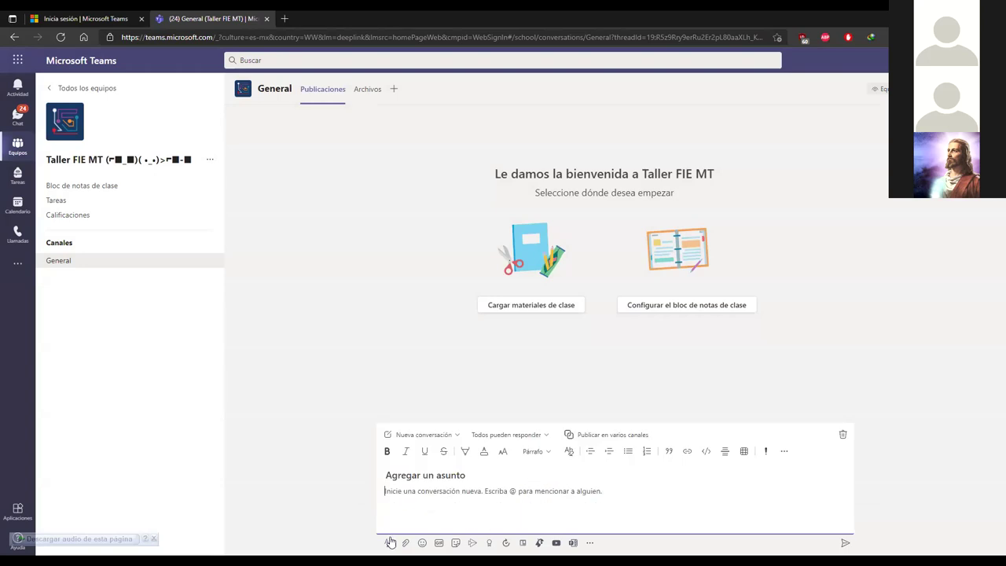
left_click(457, 437)
left_click(422, 474)
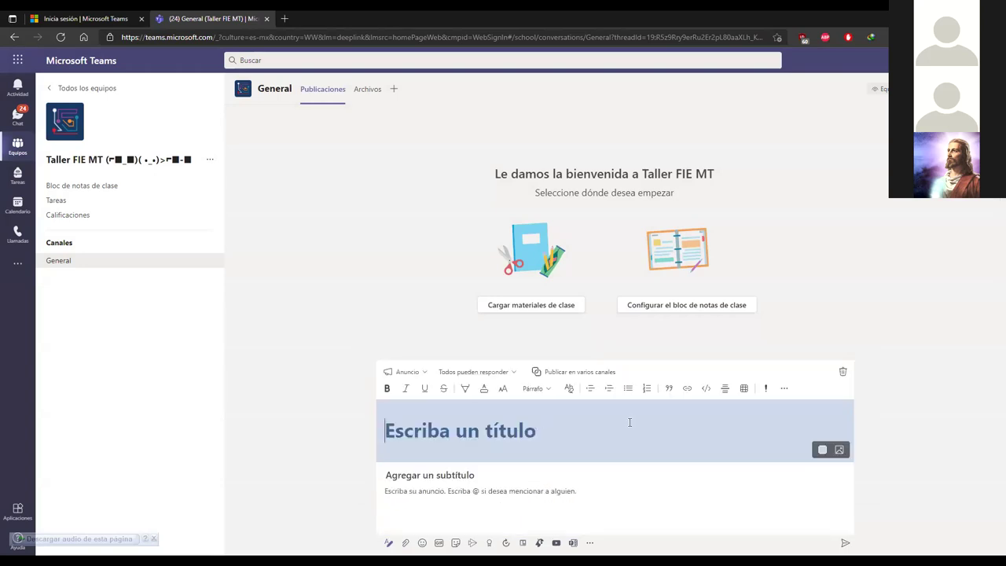
left_click(840, 450)
left_click(761, 471)
left_click(641, 240)
left_click(703, 415)
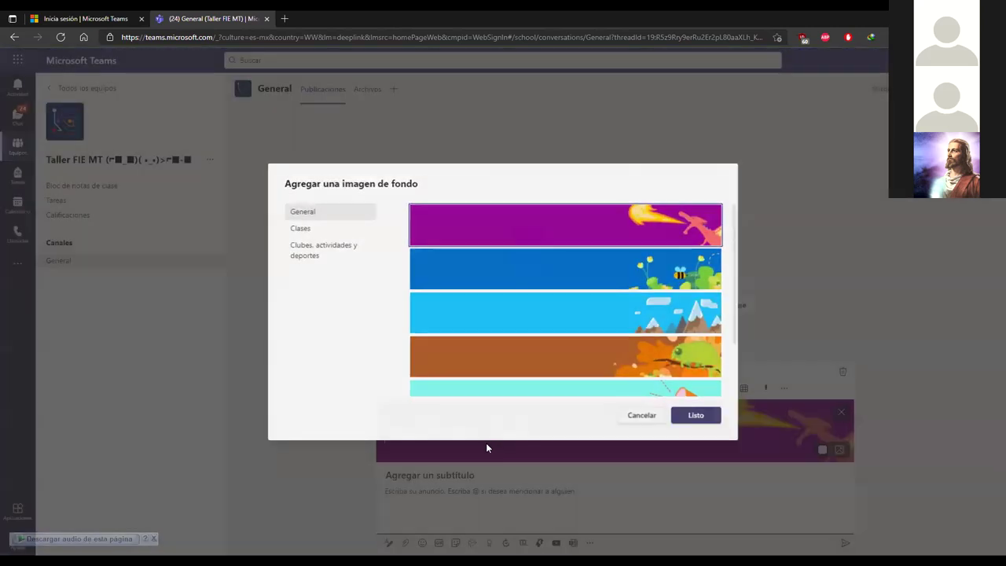
Step: Enter the title 'Bienvenidos' and the body 'Hola a todos.'
type("Bie")
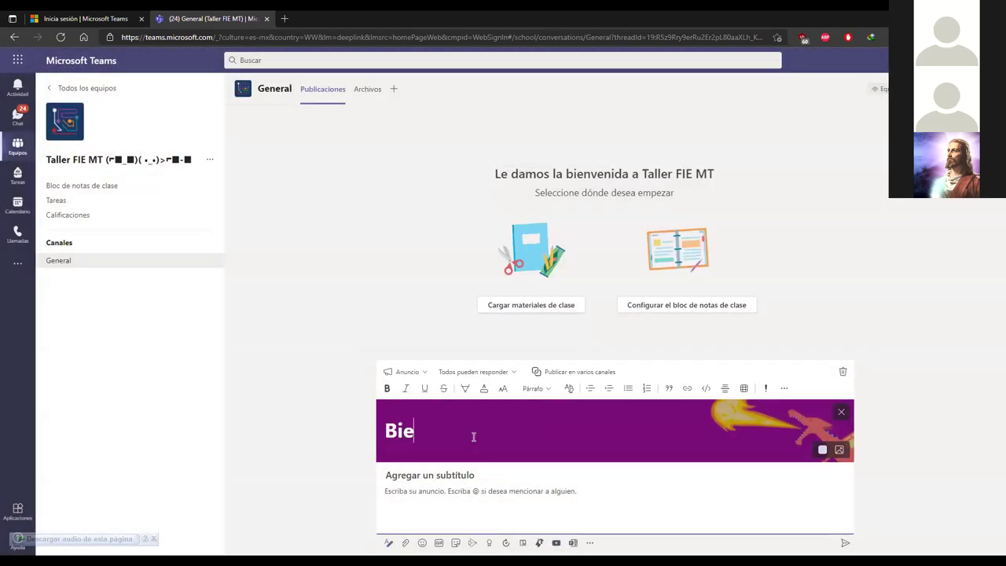
type("nvenidos")
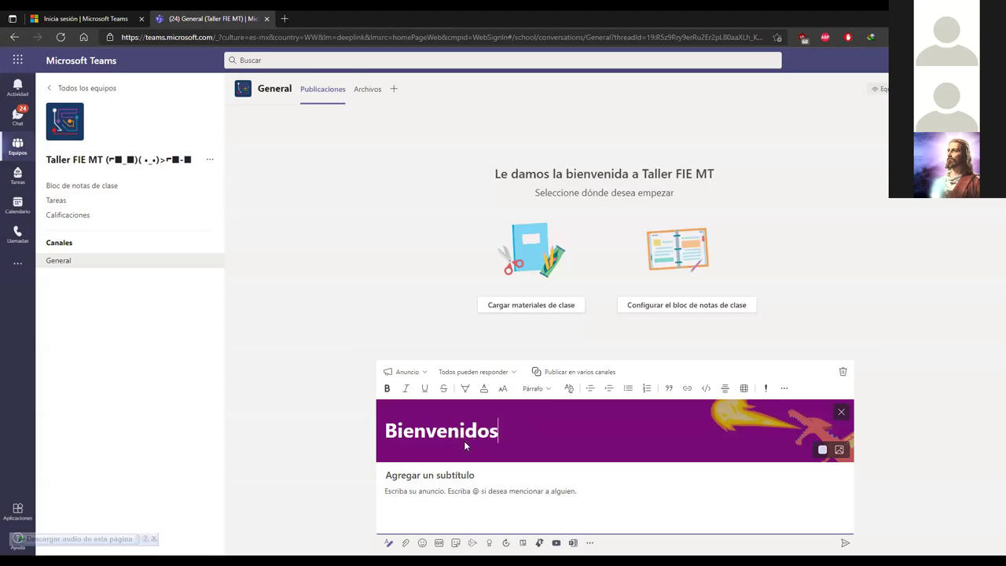
left_click(491, 525)
type("Hola a")
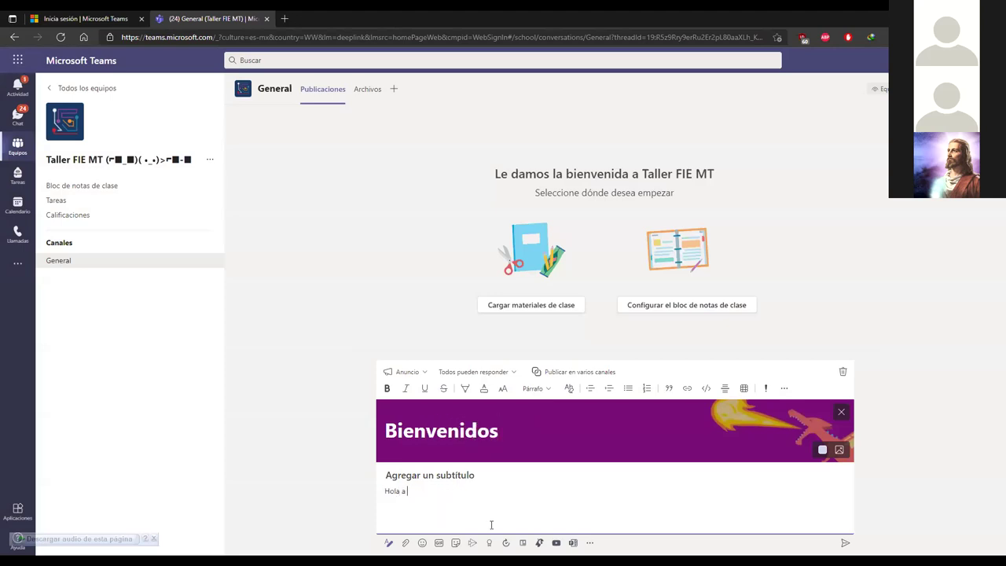
type(" todos")
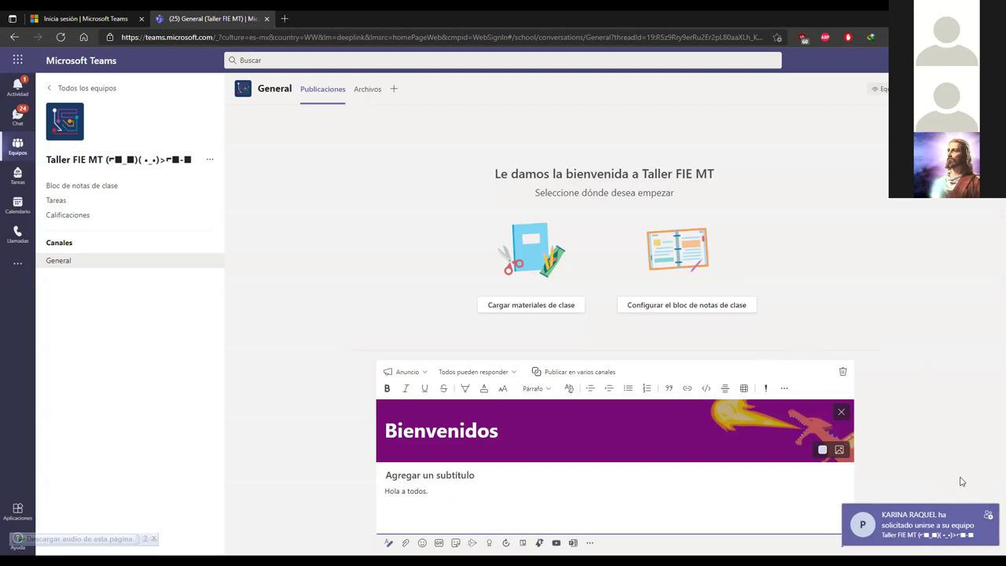
type(".")
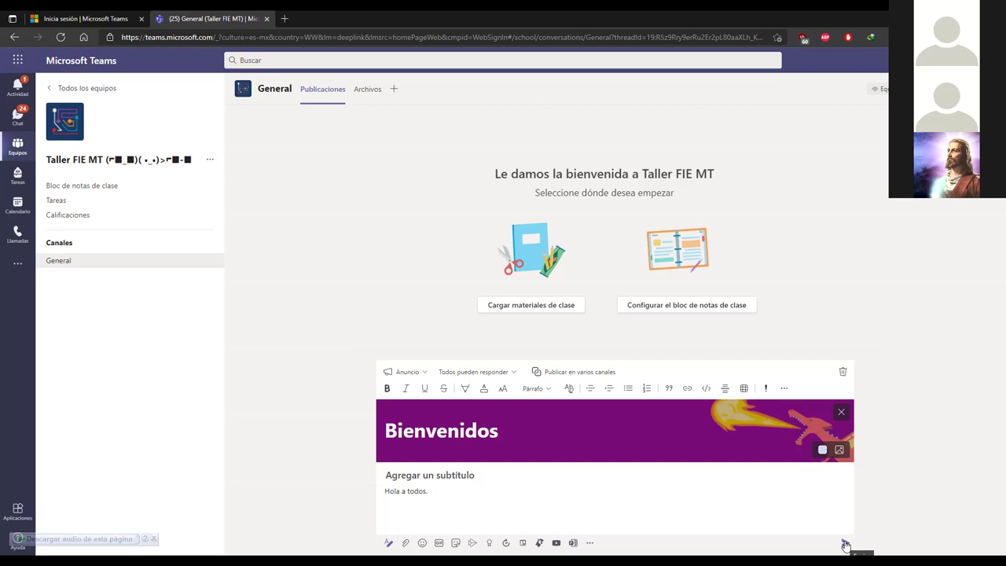
Step: Post the 'Bienvenidos' announcement to the General channel
left_click(845, 545)
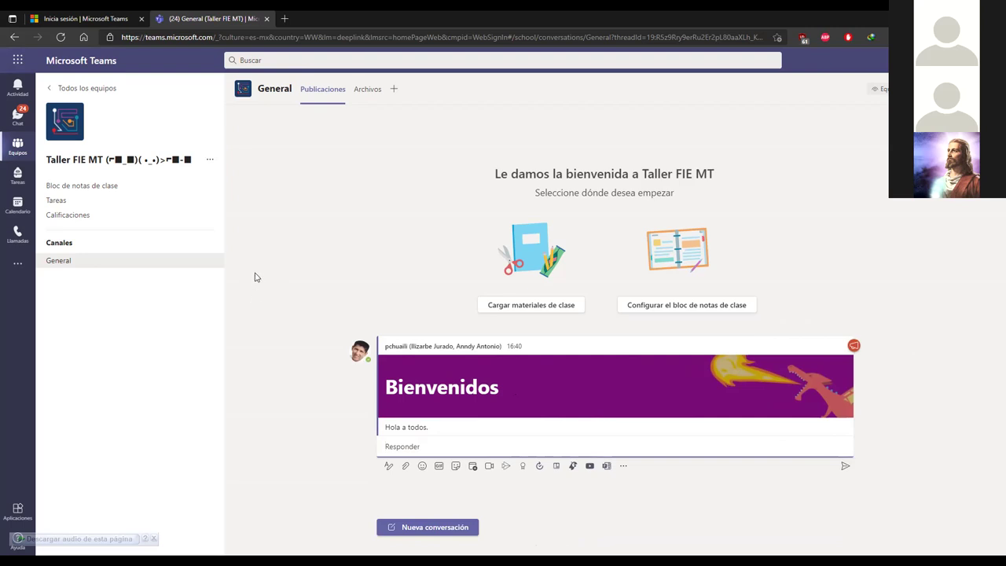
left_click(210, 161)
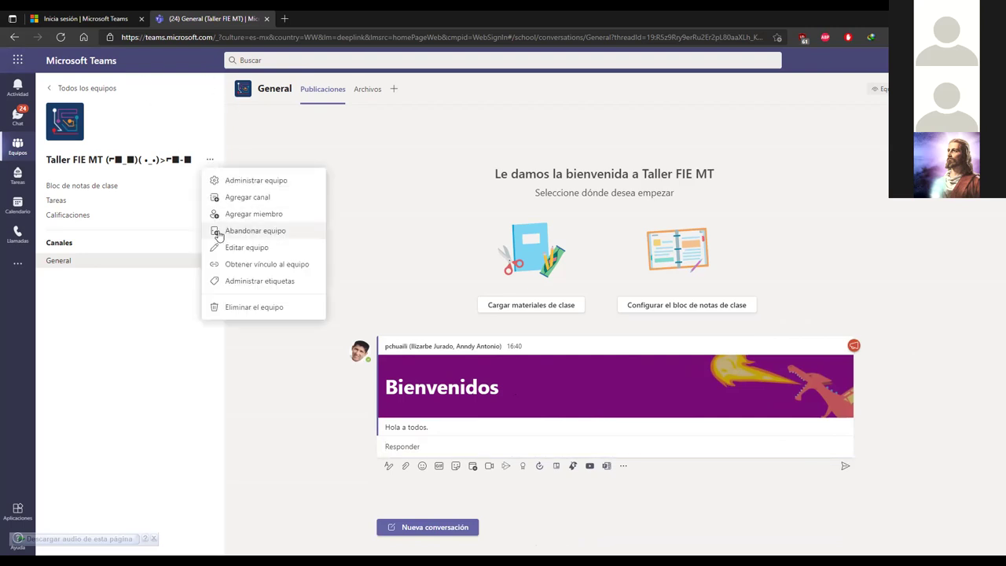
Step: Accept the pending join request in Taller FIE MT's team management, then return to General
left_click(267, 180)
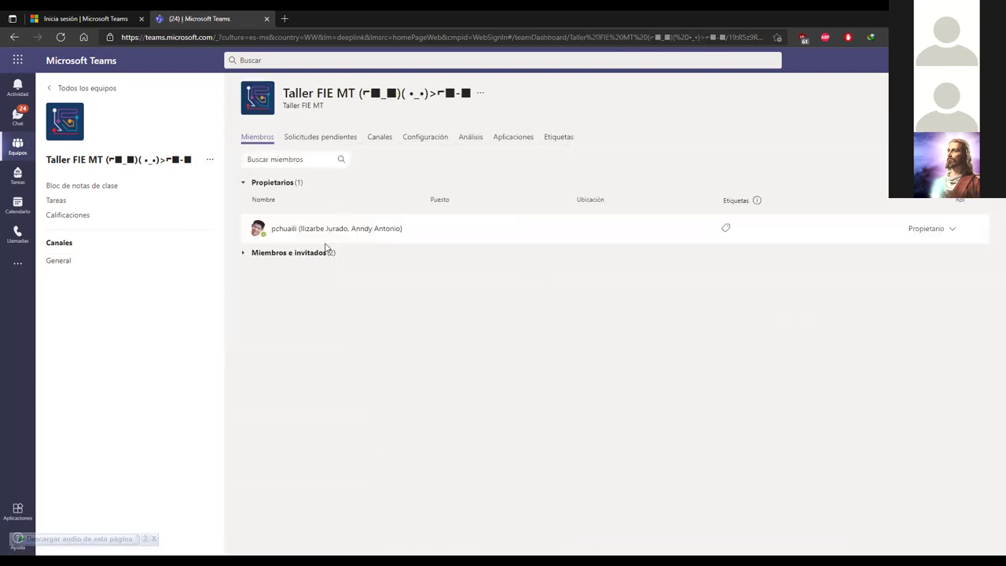
left_click(317, 139)
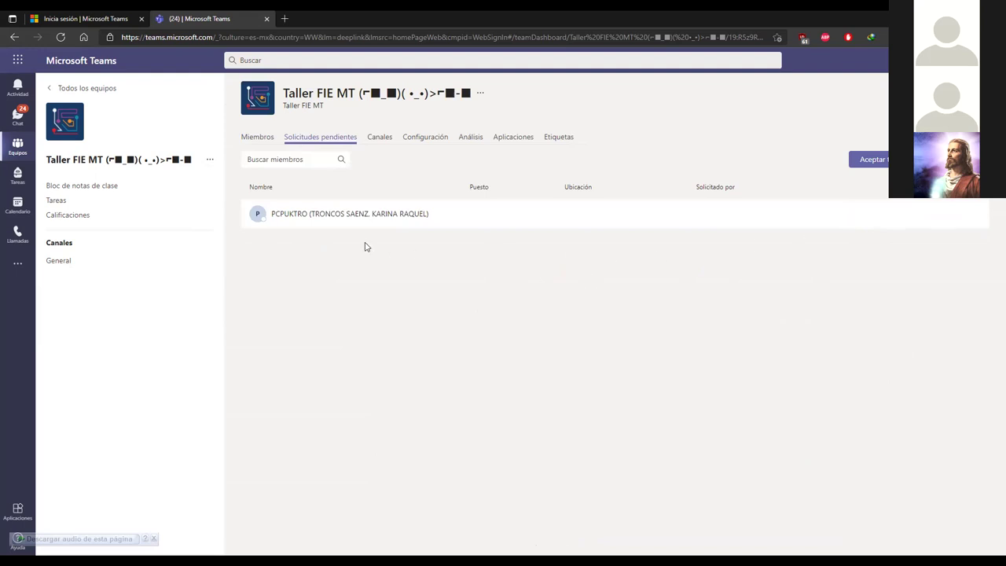
left_click(257, 141)
left_click(53, 261)
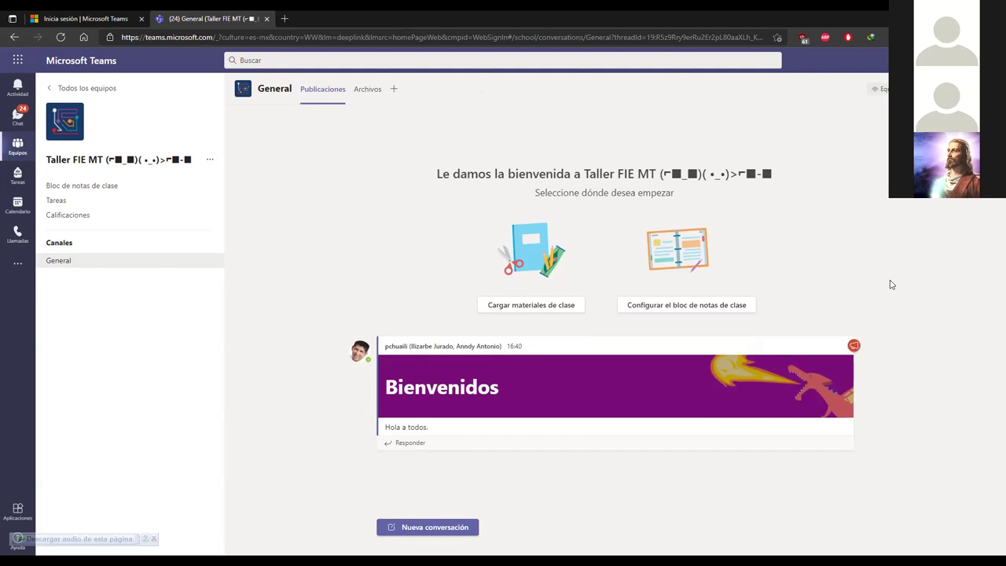
mouse_move(580, 368)
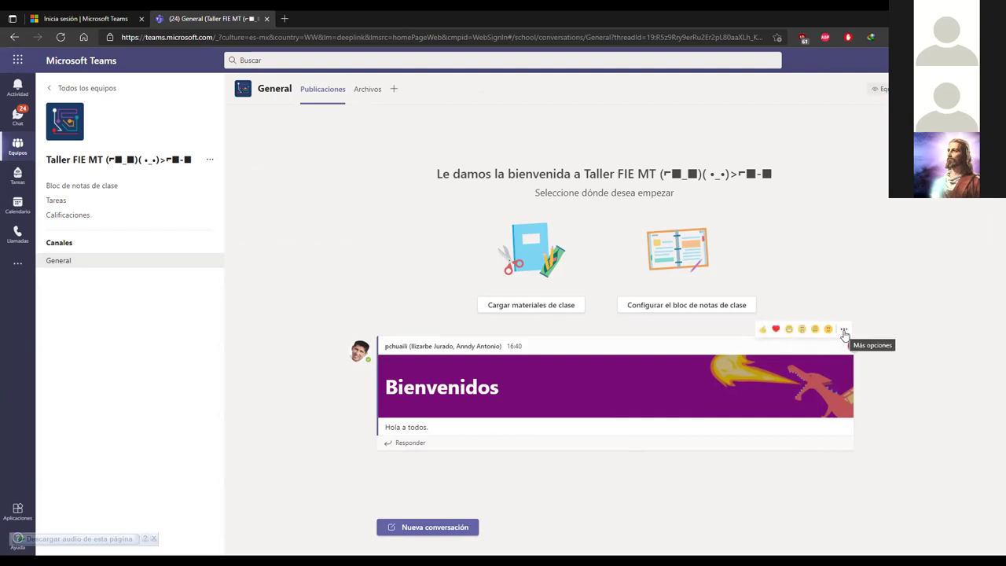
left_click(843, 330)
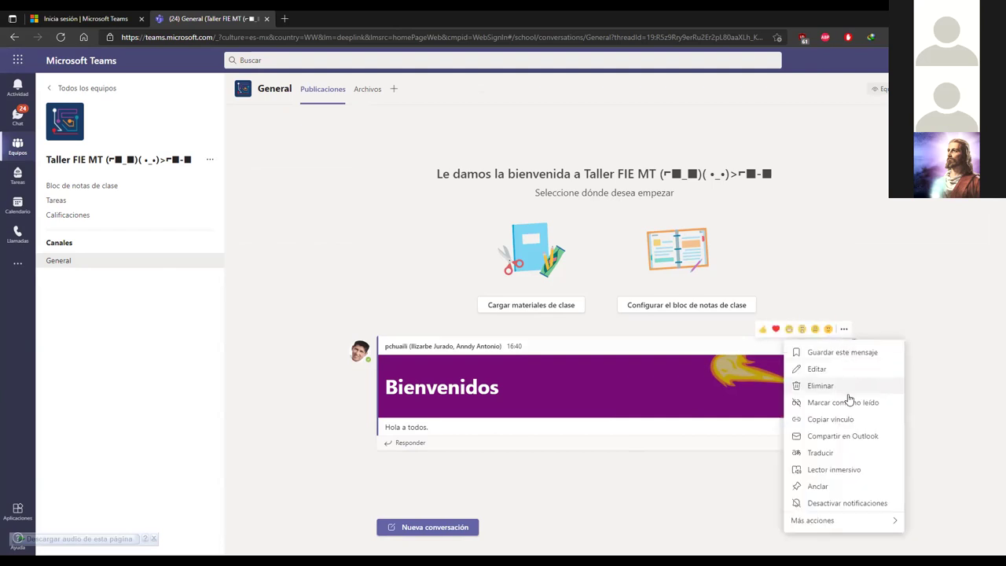
left_click(718, 486)
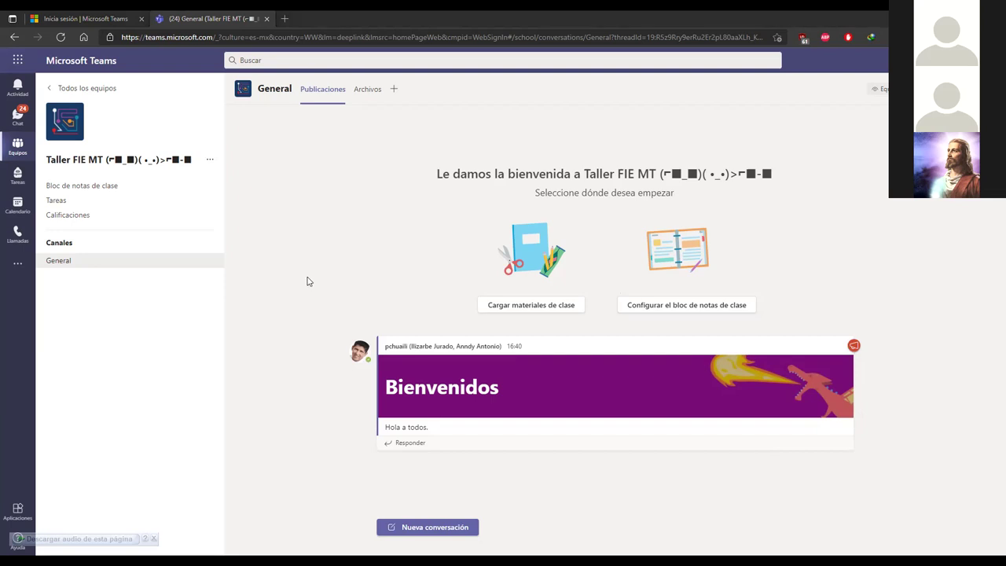
mouse_move(543, 398)
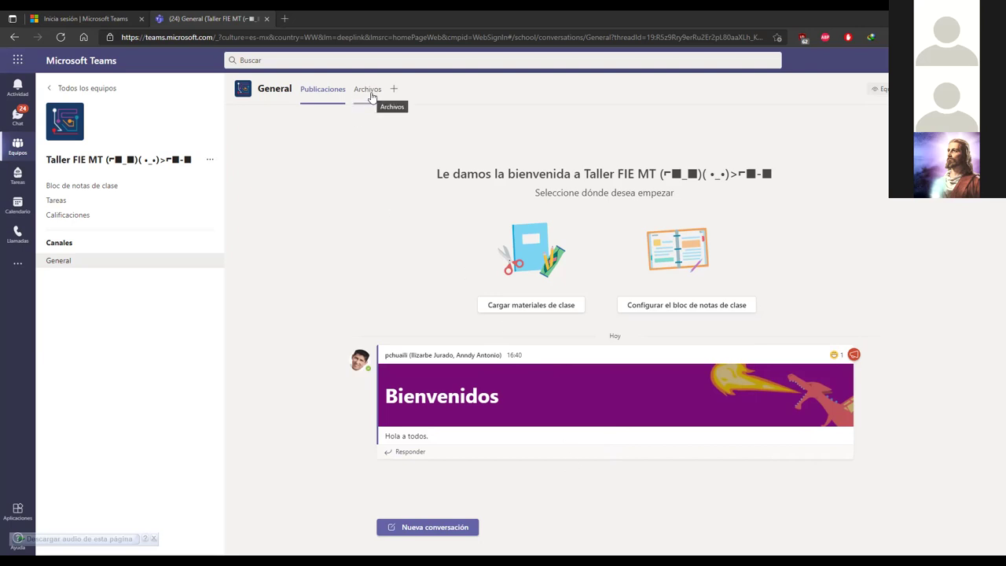
left_click(371, 96)
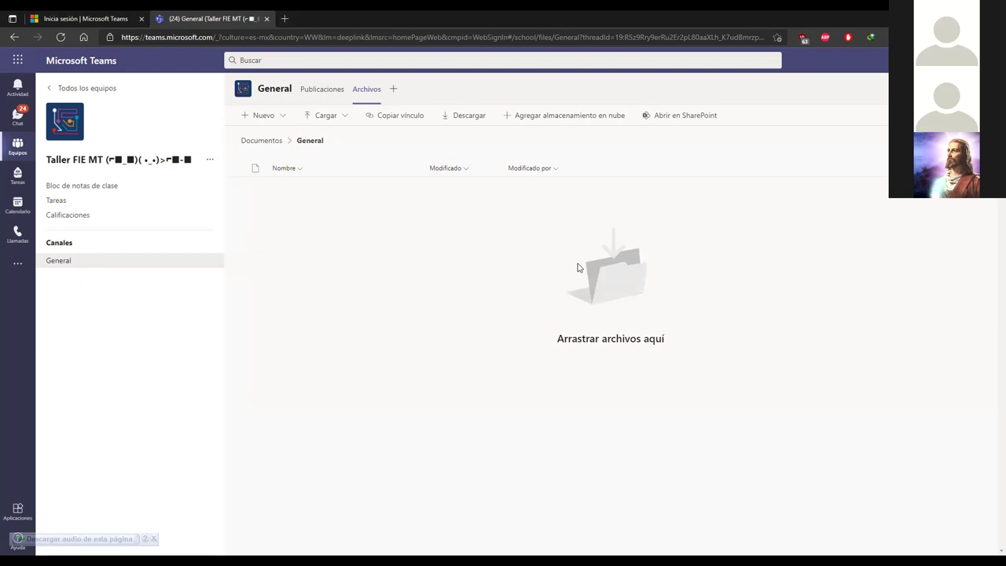
left_click(321, 92)
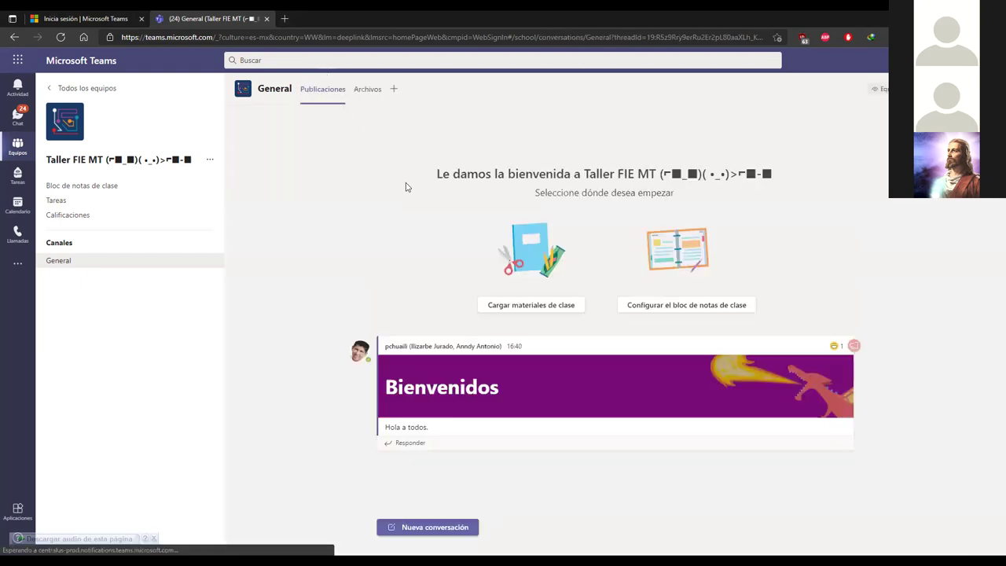
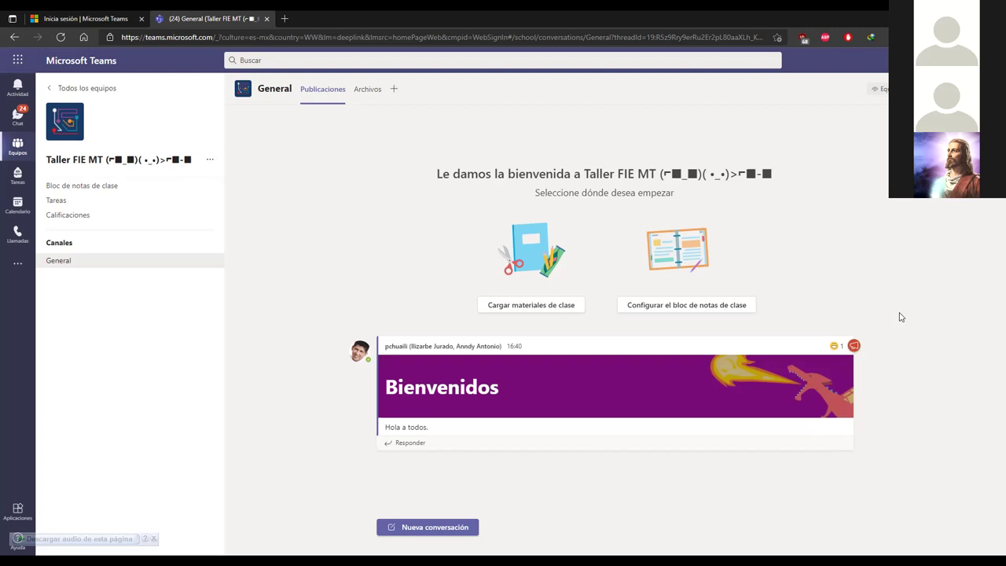
Step: From the team's menu, open Administrar equipo for Taller FIE MT and start Agregar miembro
left_click(209, 260)
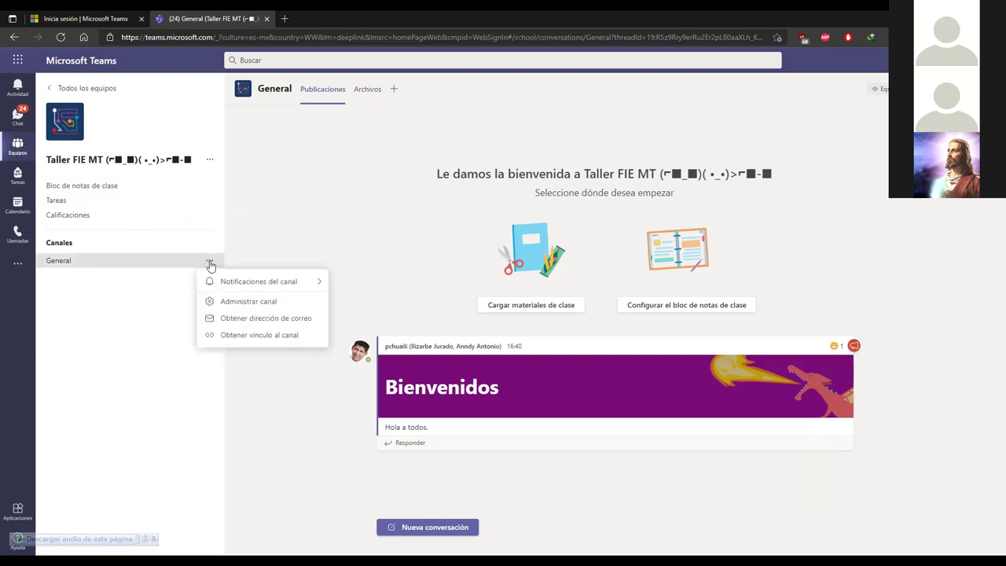
left_click(211, 160)
left_click(275, 181)
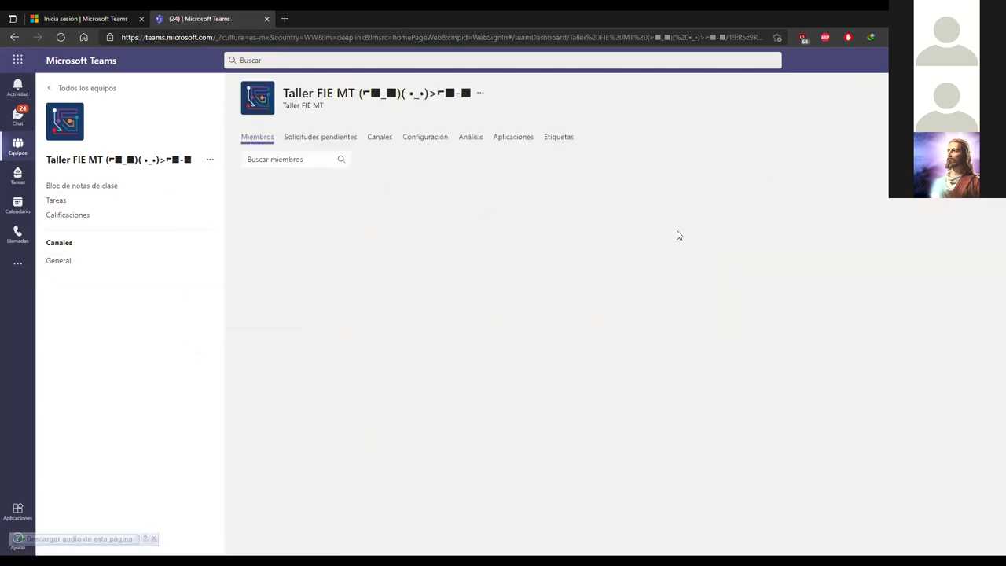
left_click(943, 158)
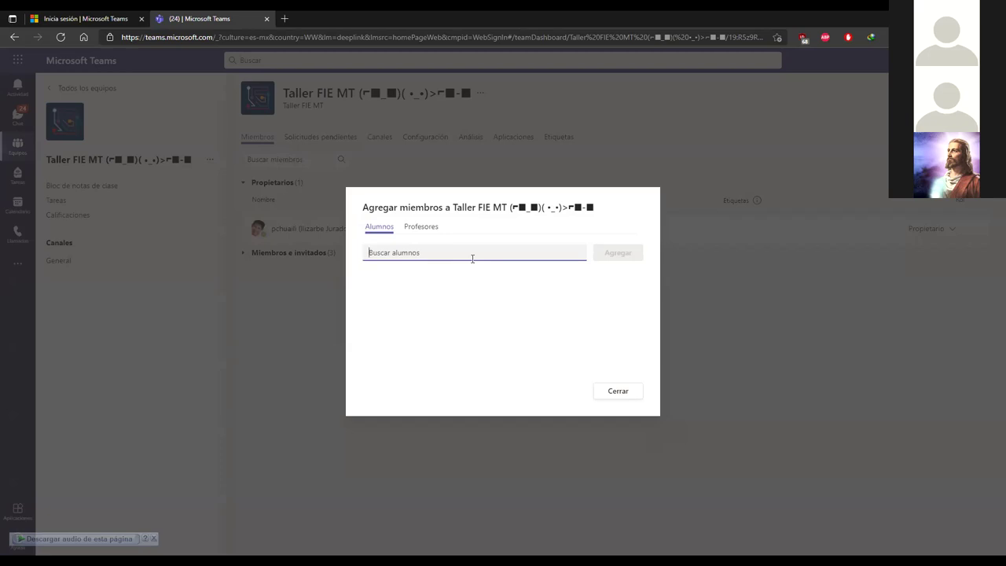
Step: Close the Agregar miembros dialog to return to the Taller FIE MT Miembros tab
left_click(635, 393)
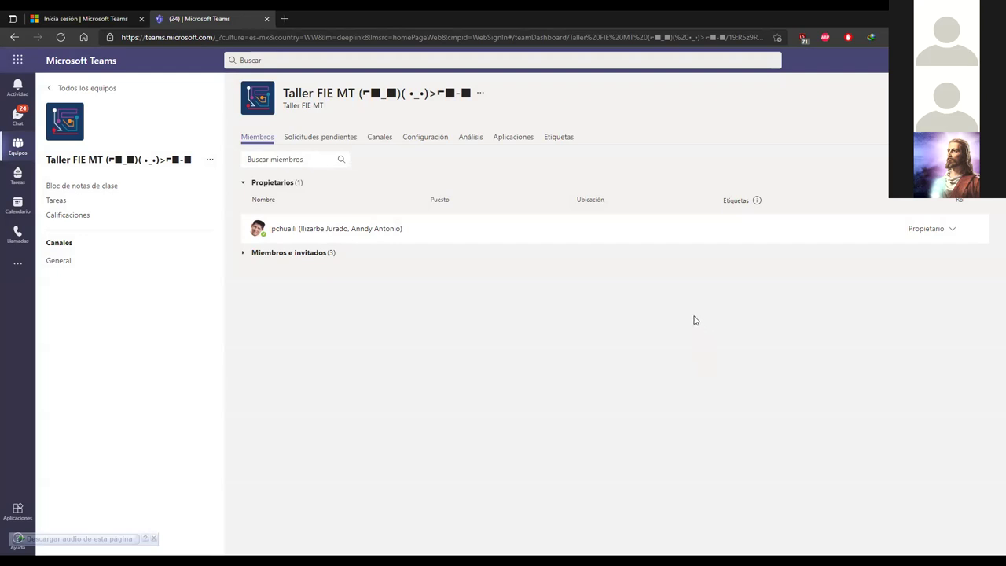
Step: Review the three Miembro-role profiles under Miembros e invitados, then check Solicitudes pendientes
left_click(263, 257)
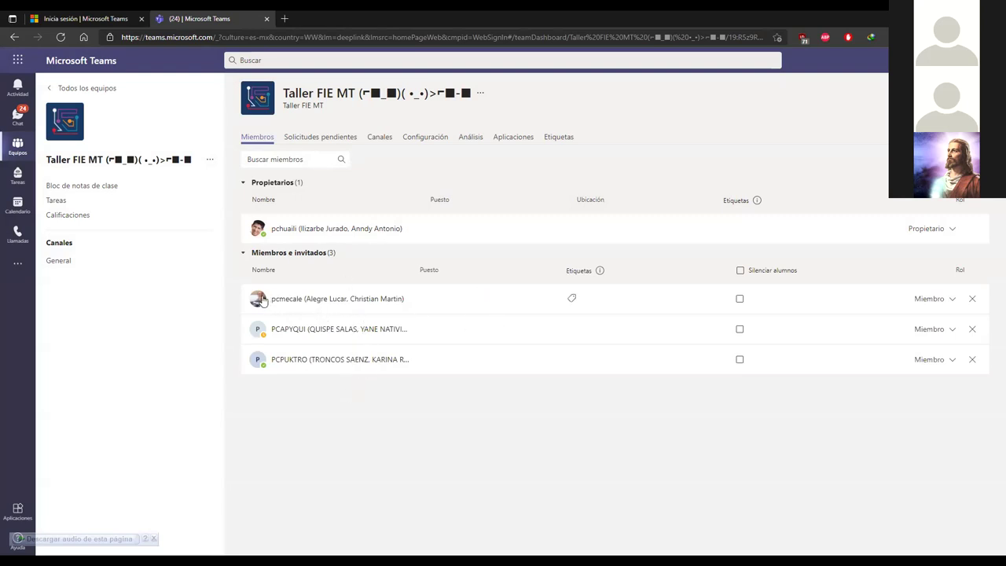
mouse_move(262, 301)
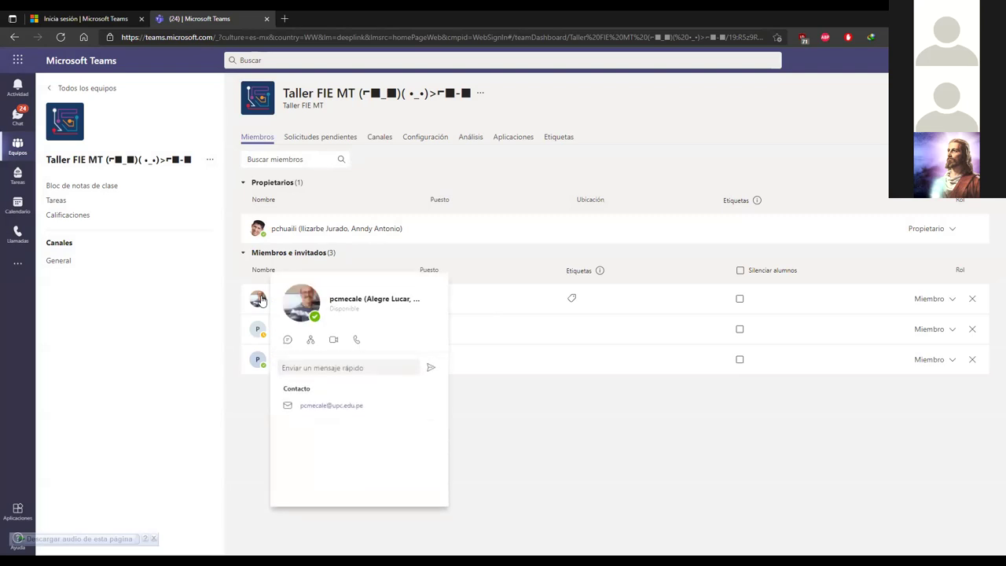
mouse_move(312, 409)
mouse_move(257, 329)
mouse_move(321, 436)
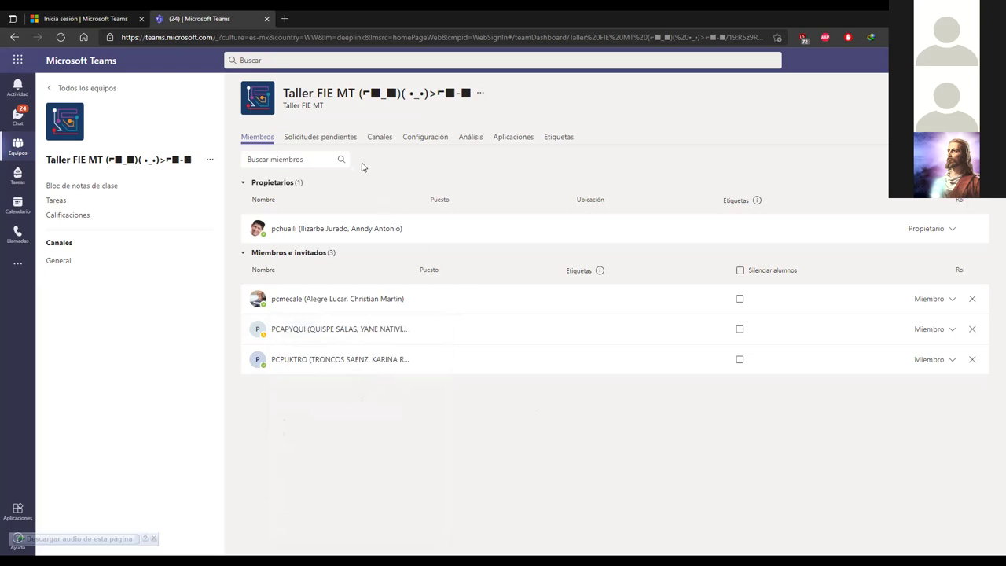
left_click(336, 140)
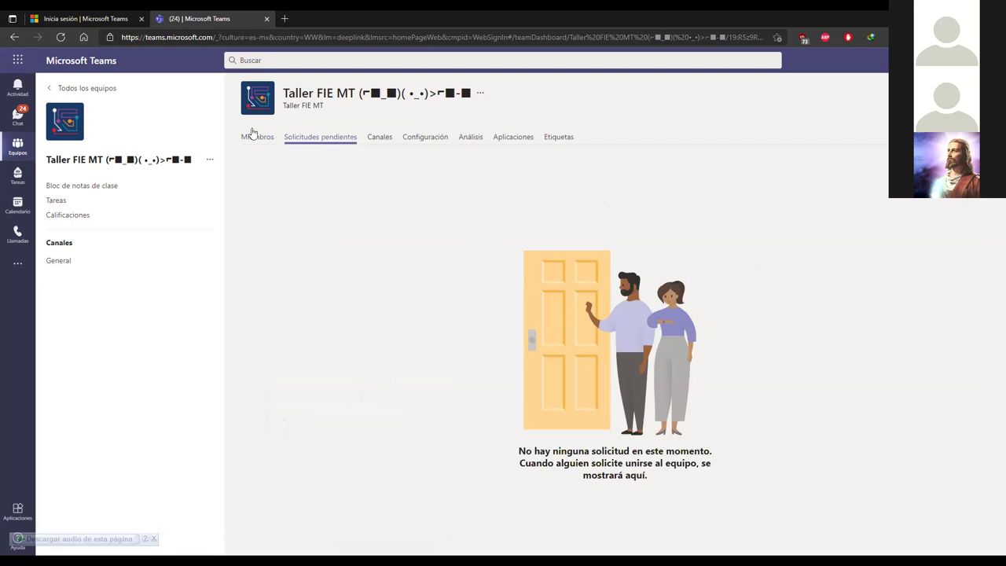
Step: Return to the Taller FIE MT General channel showing the 'Bienvenidos' welcome post
left_click(85, 266)
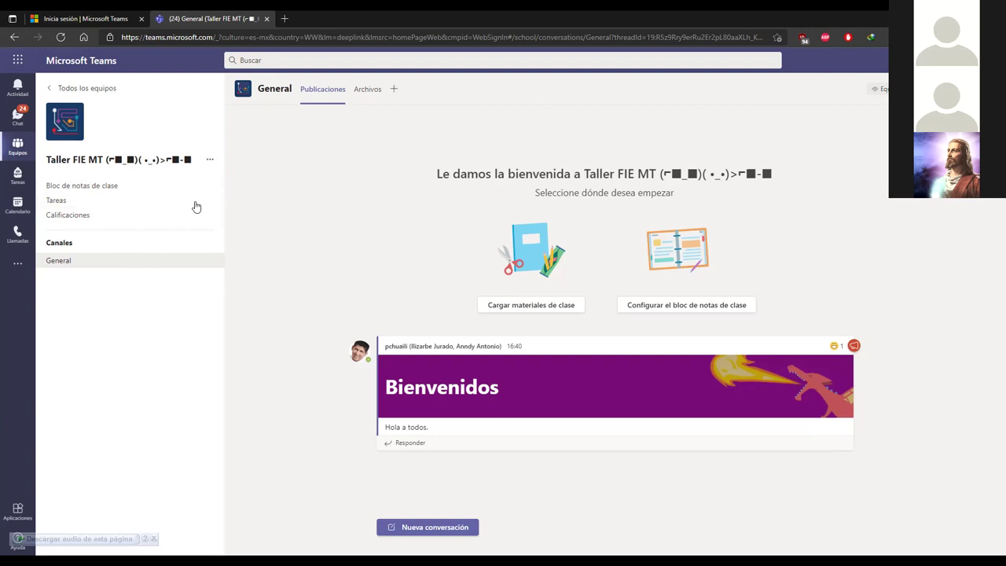
Step: Change all three members' roles to Propietario in Administrar equipo, then go back to General
left_click(209, 160)
left_click(252, 181)
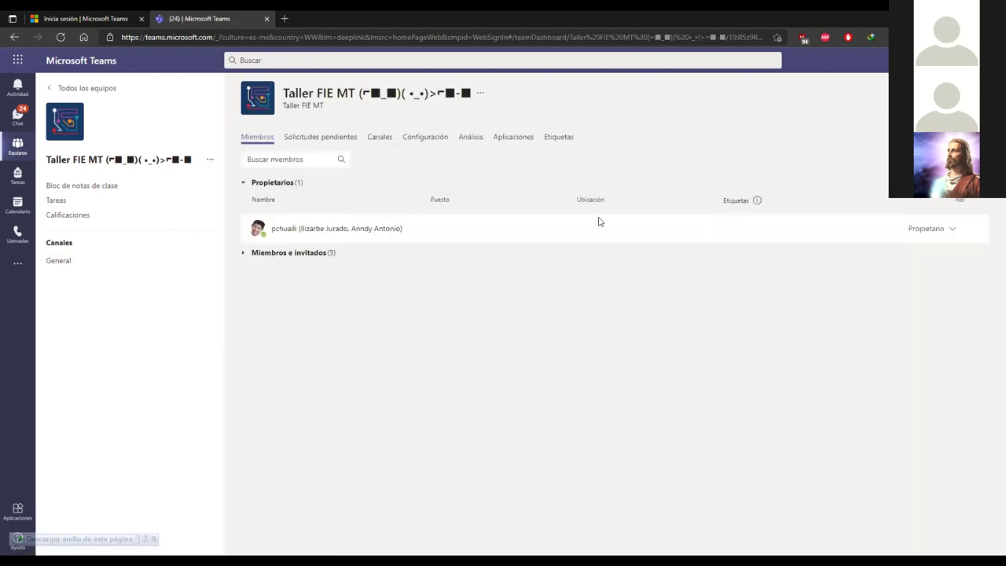
left_click(244, 253)
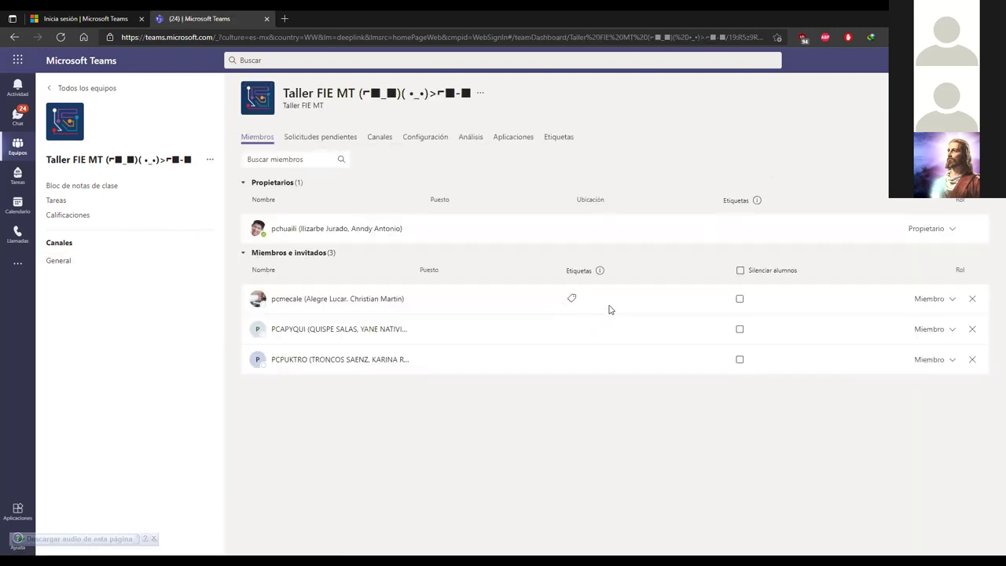
left_click(952, 300)
left_click(929, 328)
left_click(937, 330)
left_click(928, 358)
left_click(933, 359)
left_click(930, 388)
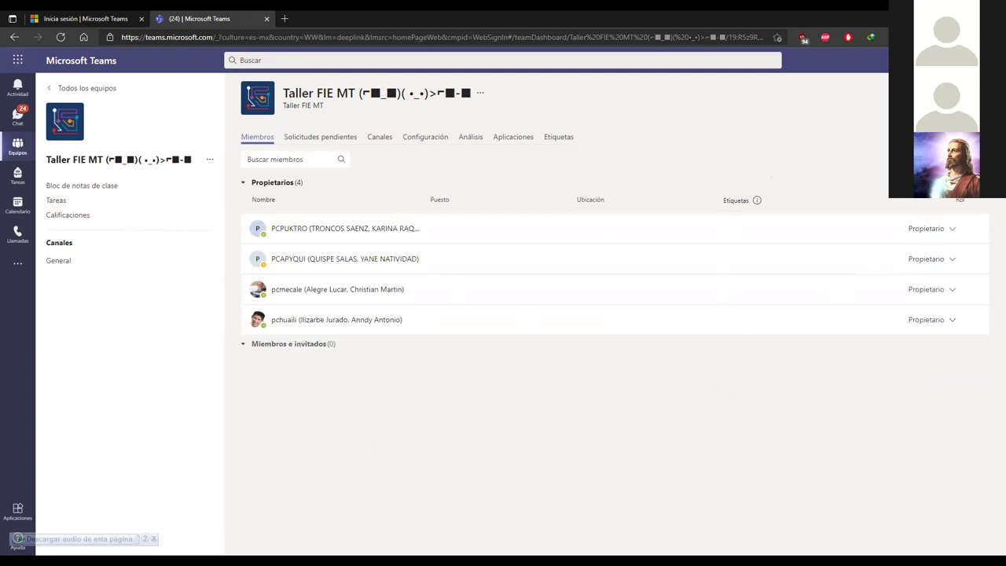
left_click(51, 259)
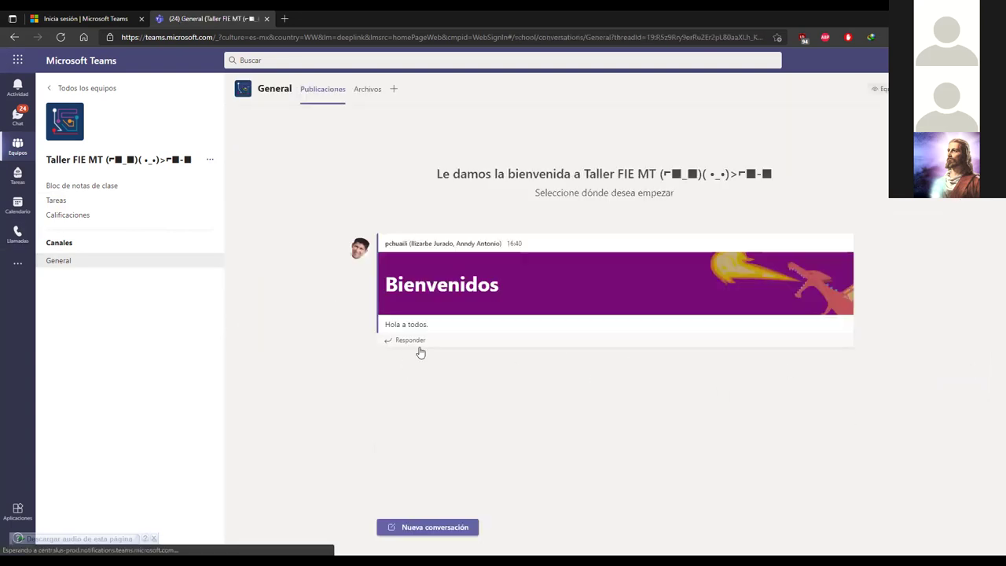
mouse_move(646, 405)
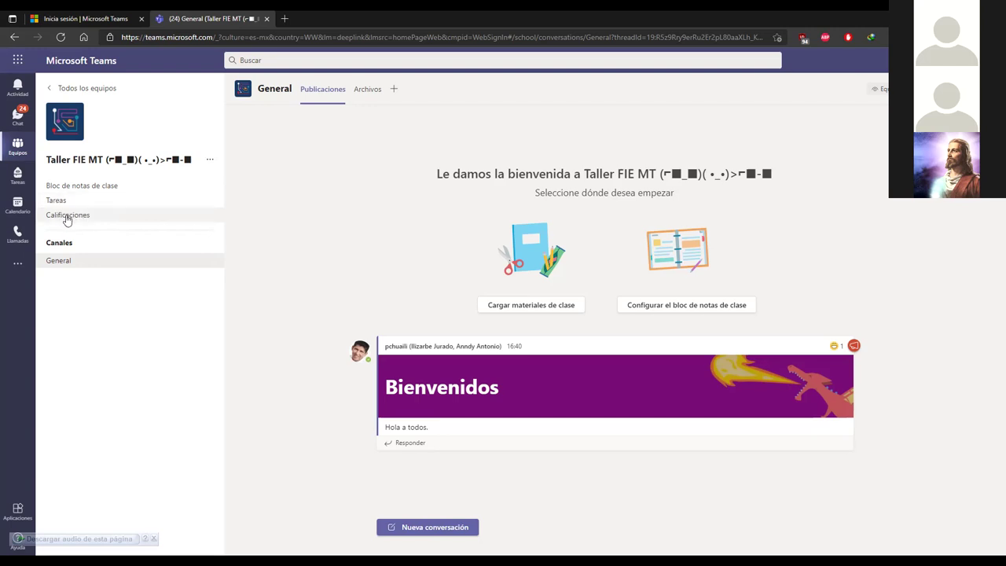
Step: Activate the team's Tareas with Empezar and start a new assignment via Crear > Tarea
left_click(68, 202)
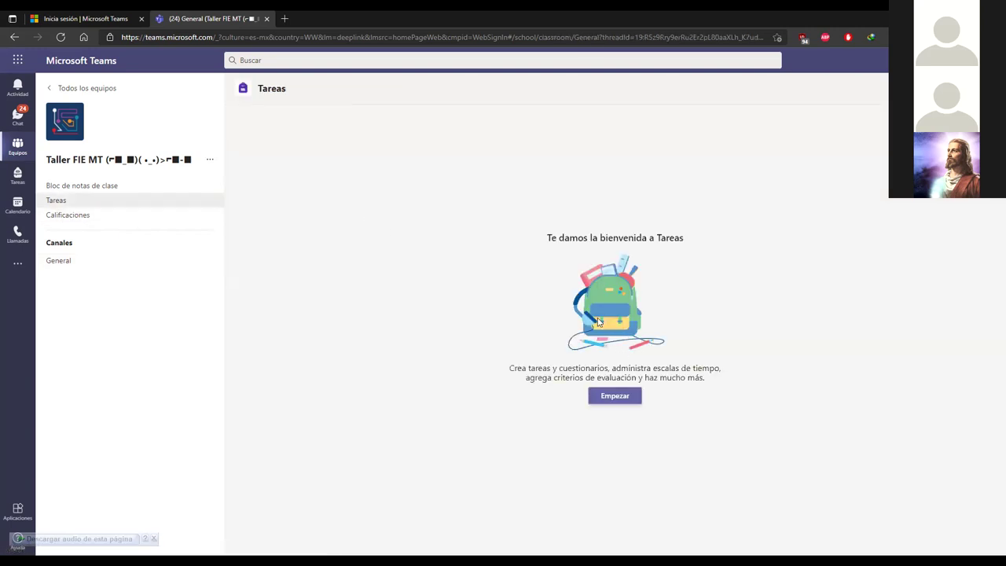
left_click(629, 397)
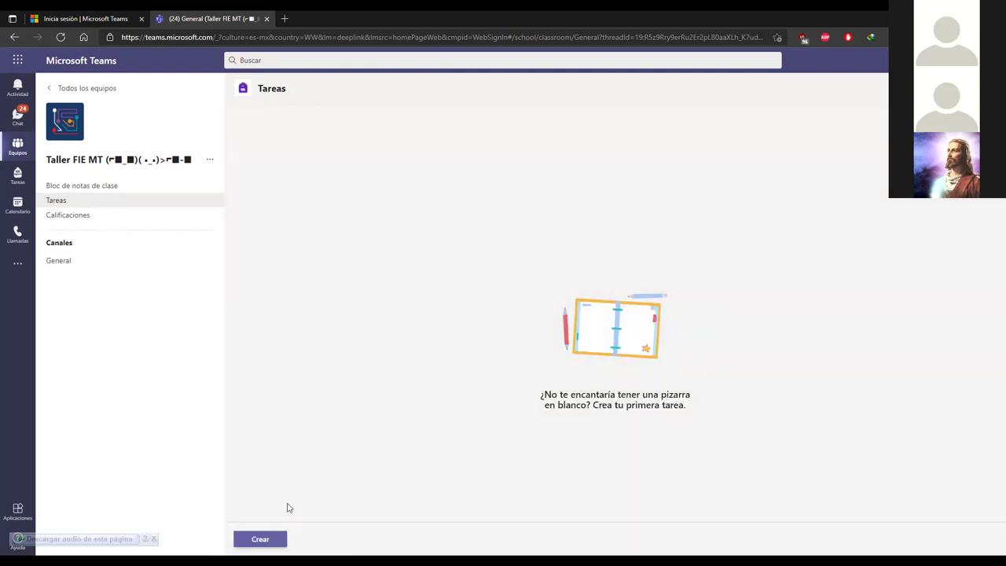
left_click(264, 539)
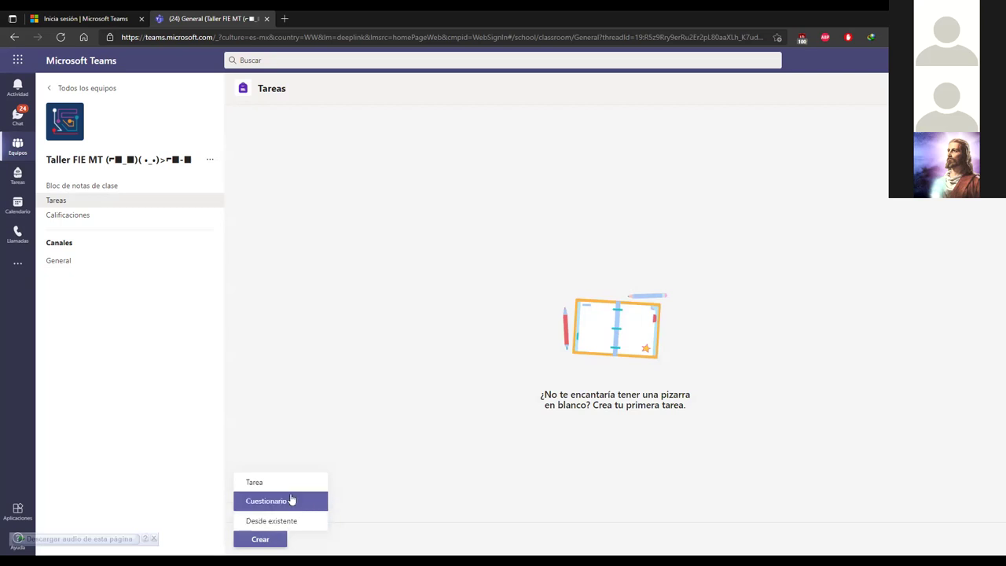
left_click(289, 488)
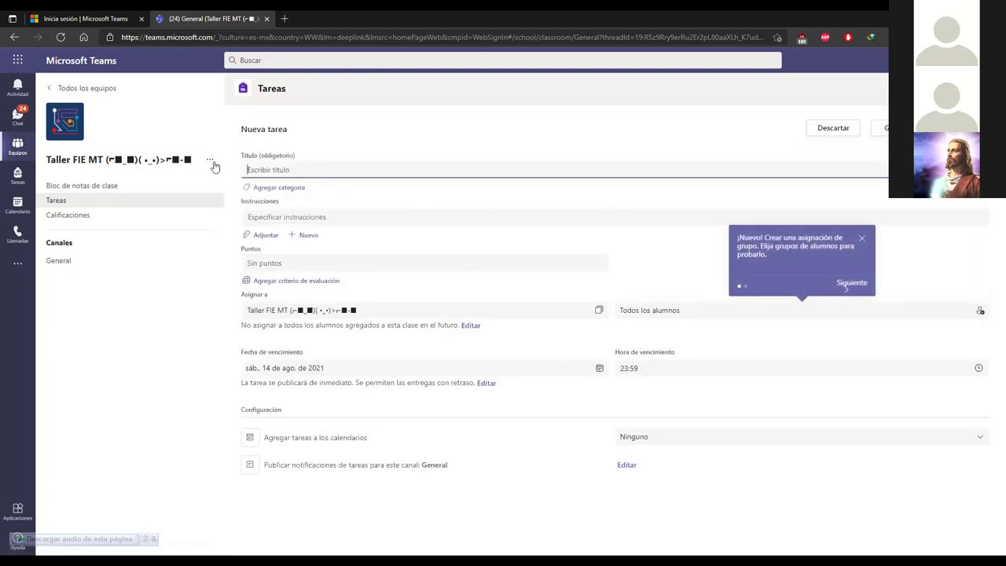
Step: Give the draft assignment 20 points and keep Taller FIE MT as its assigned class
left_click(264, 217)
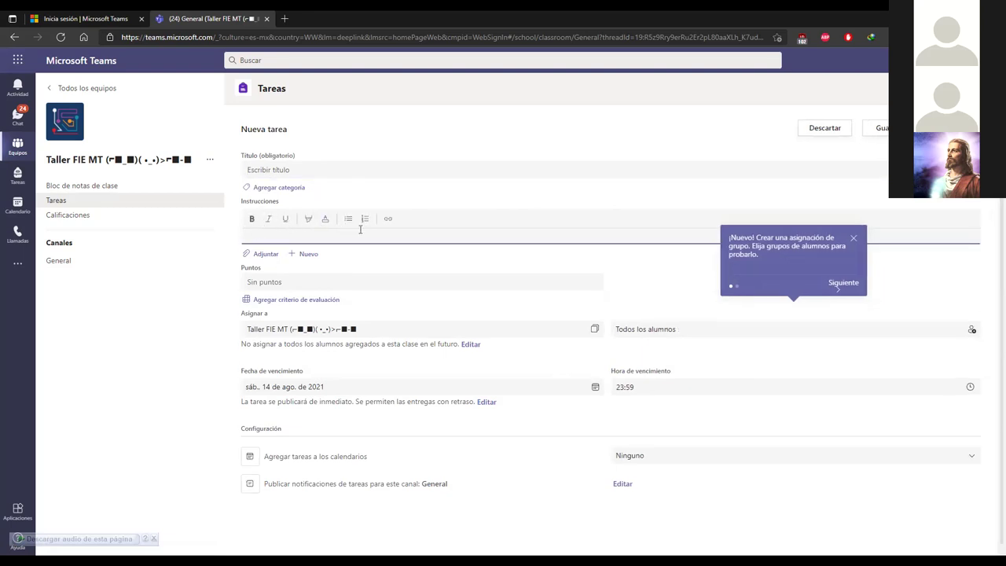
left_click(288, 281)
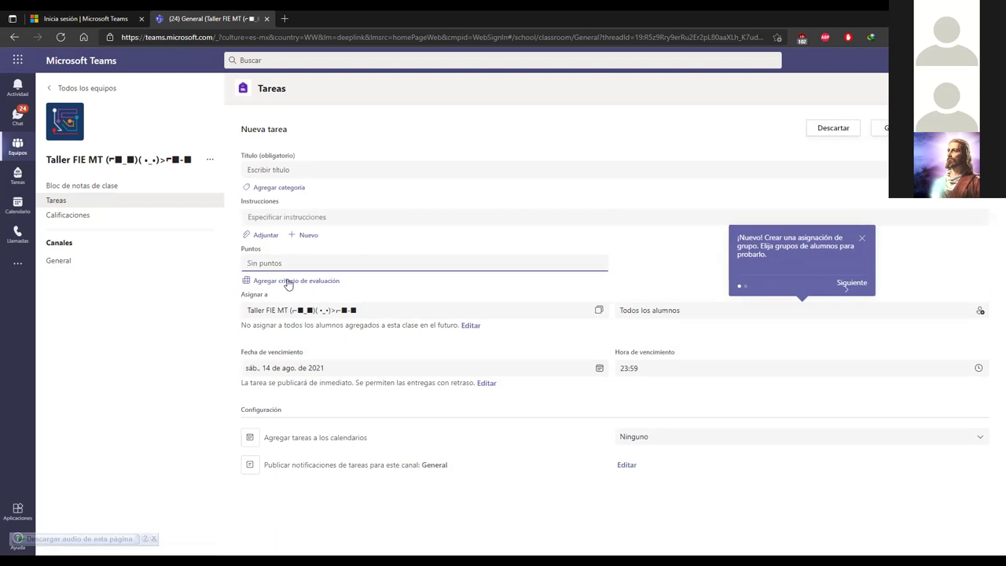
type("20")
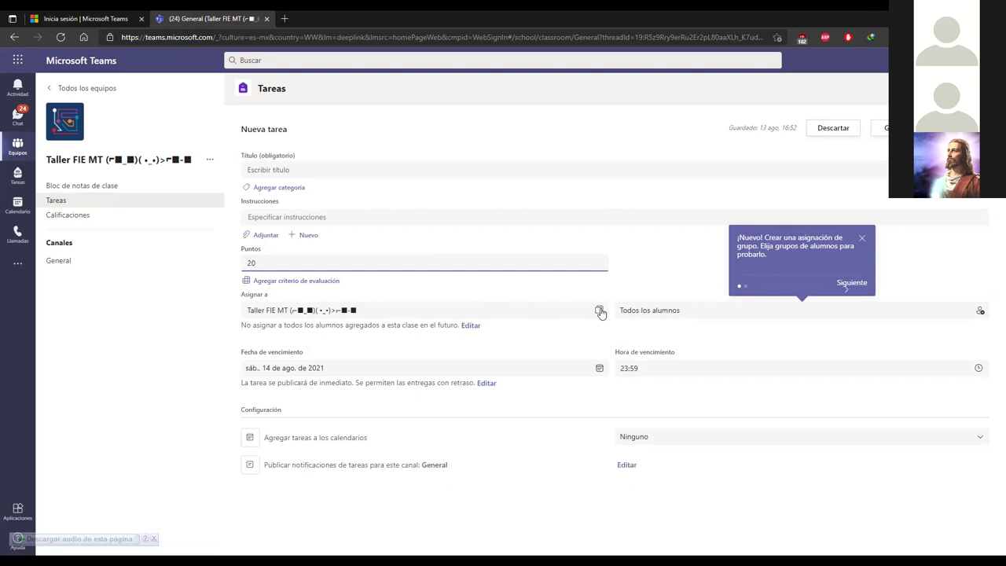
left_click(599, 311)
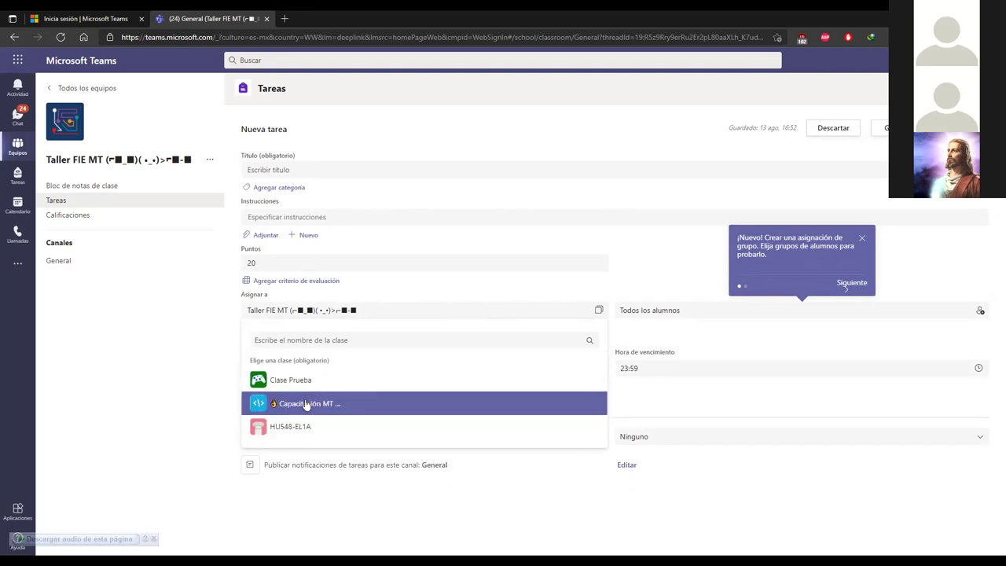
left_click(240, 310)
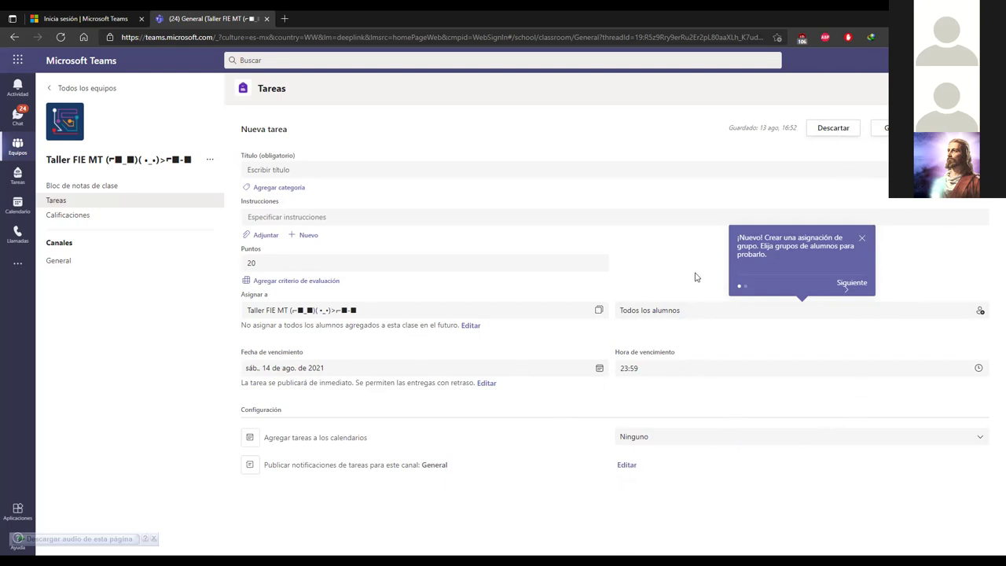
Step: Discard and confirm deleting the 'Nueva tarea' draft, then dismiss the Crear menu unused
left_click(819, 130)
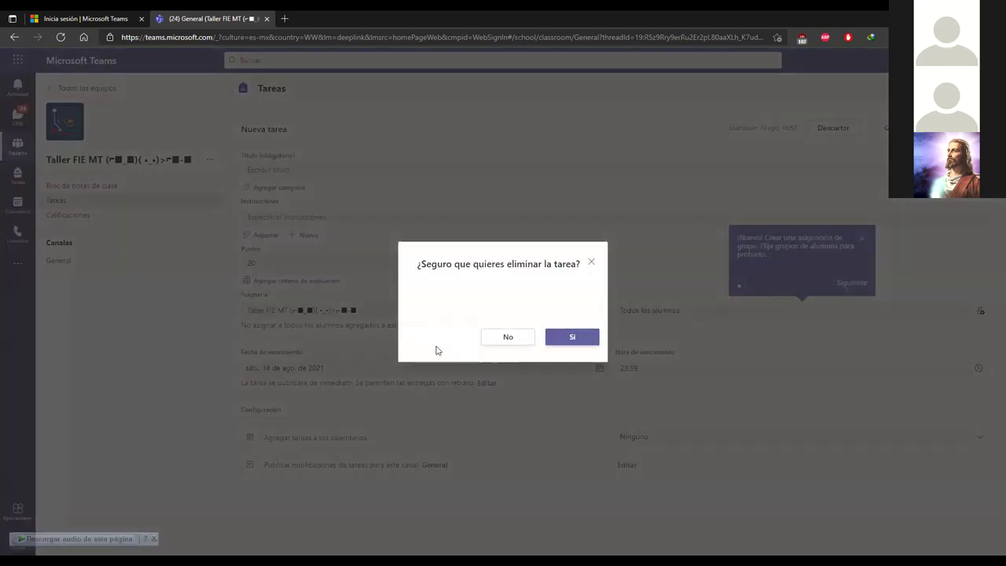
left_click(554, 336)
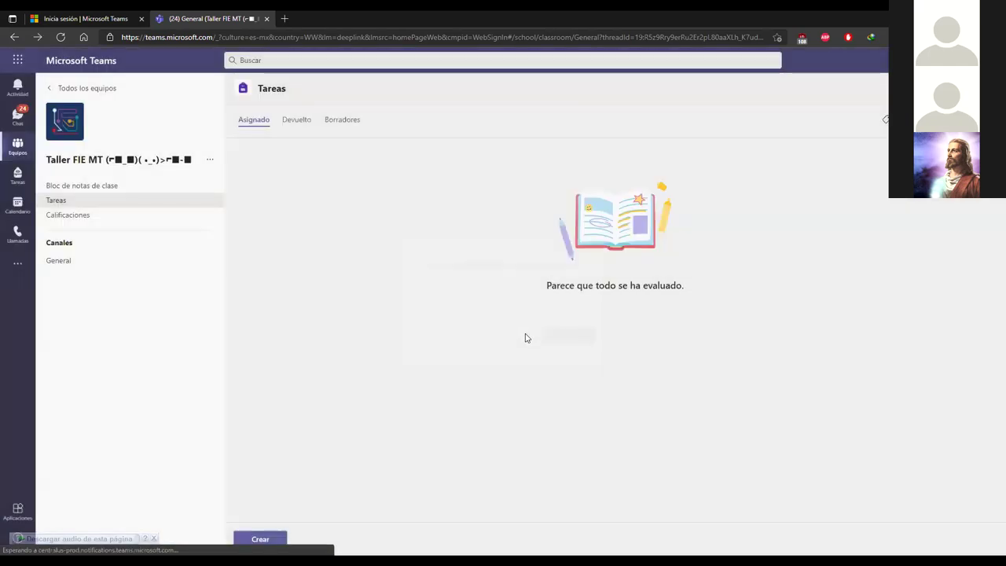
left_click(263, 540)
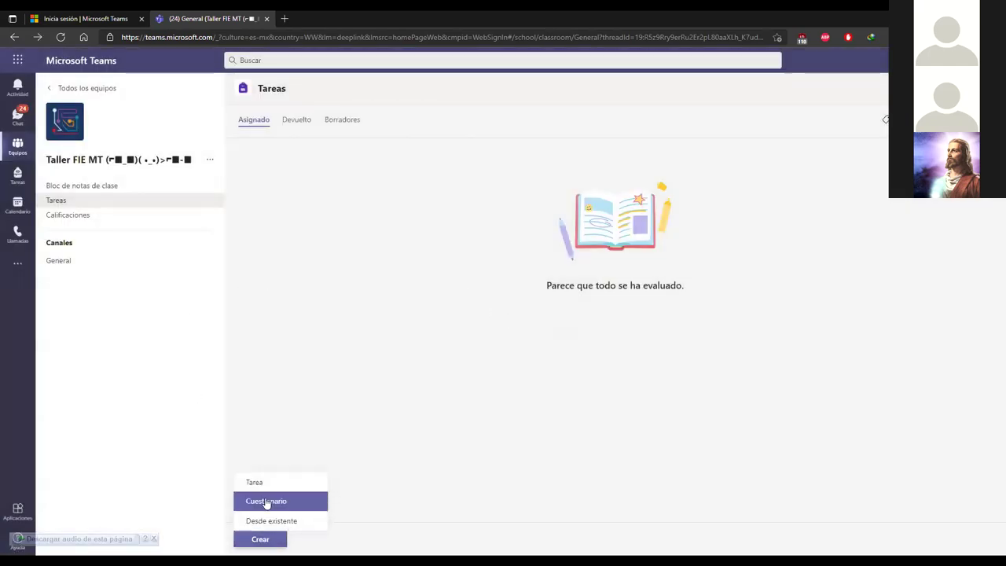
left_click(338, 351)
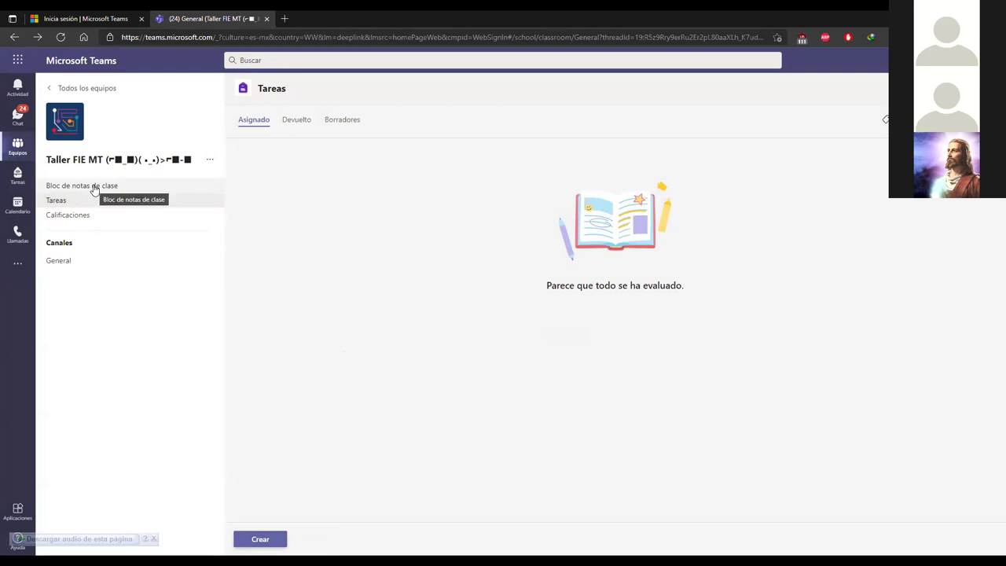
Step: Go back to the Taller FIE MT General channel's posts
left_click(71, 260)
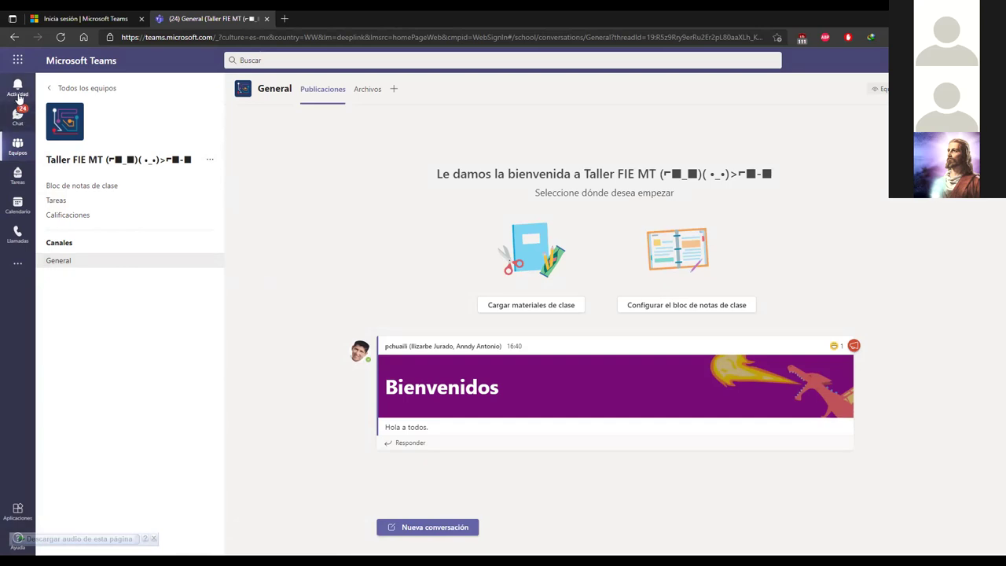
Step: Open Actividad to check the laughing reaction on Bienvenidos and a student's join request
left_click(19, 88)
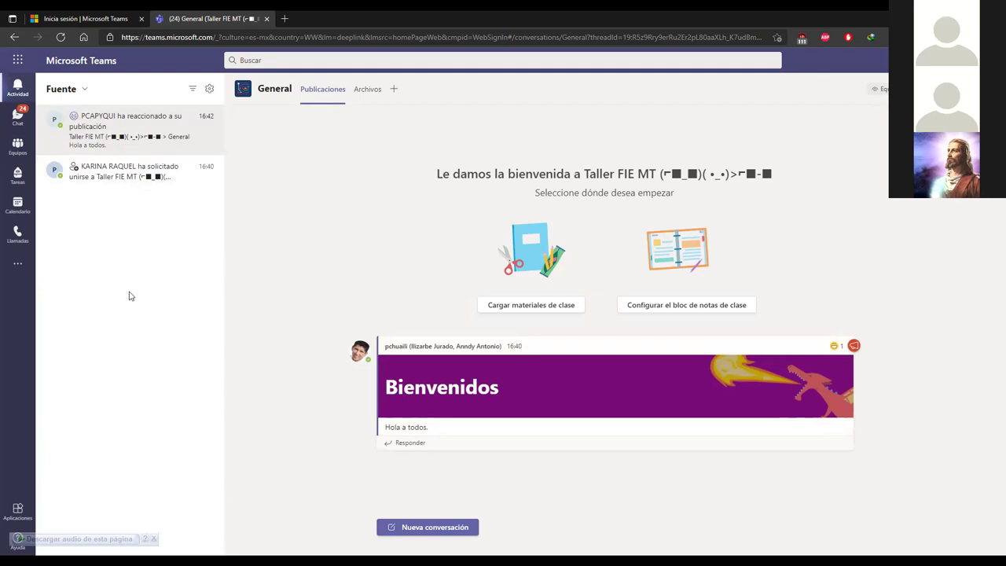
mouse_move(571, 385)
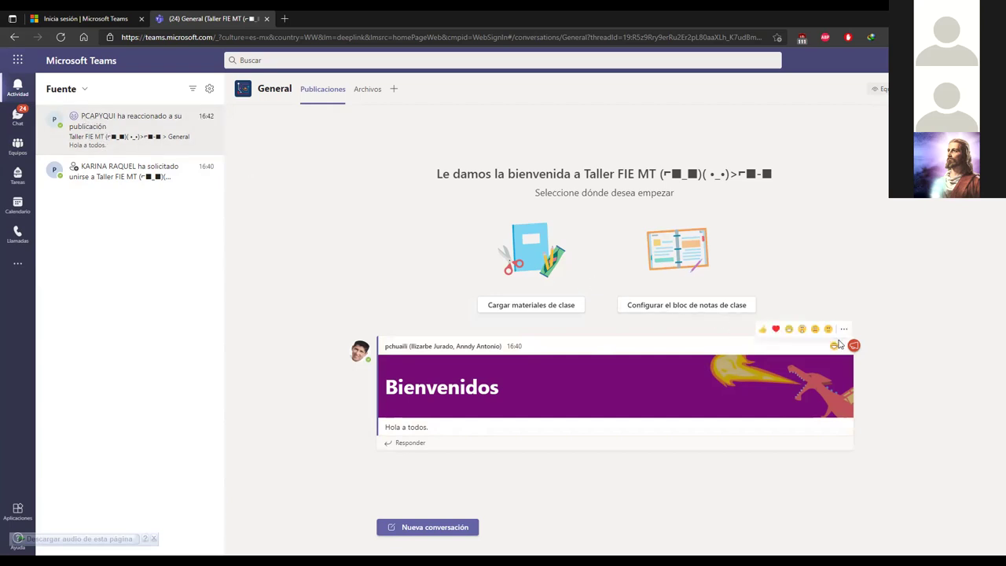
mouse_move(838, 347)
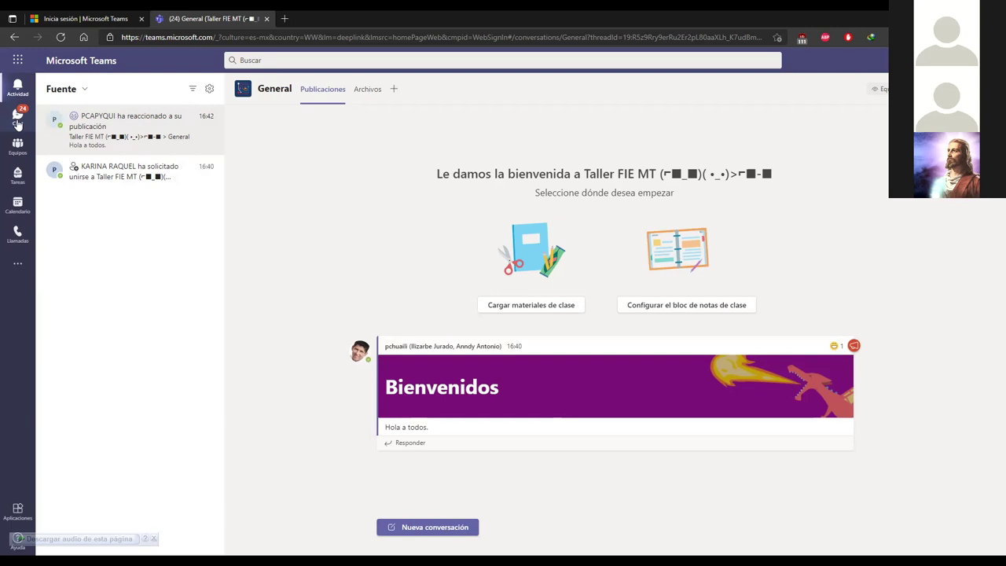
Step: Open Chat and scroll through the recent chats, landing on the Reunión Importante conversation
left_click(17, 118)
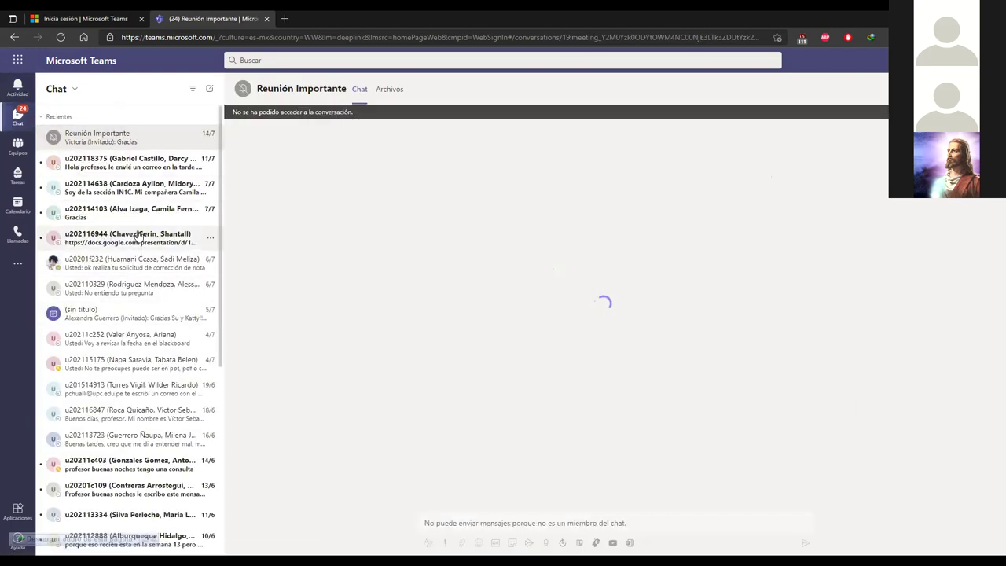
scroll(138, 240, "down", 1)
scroll(138, 239, "down", 4)
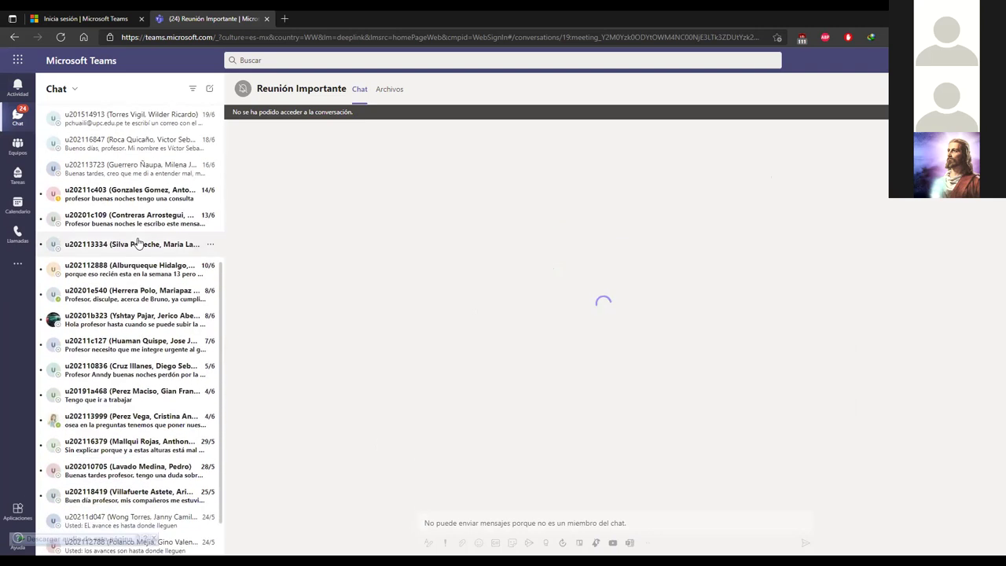
scroll(146, 283, "down", 5)
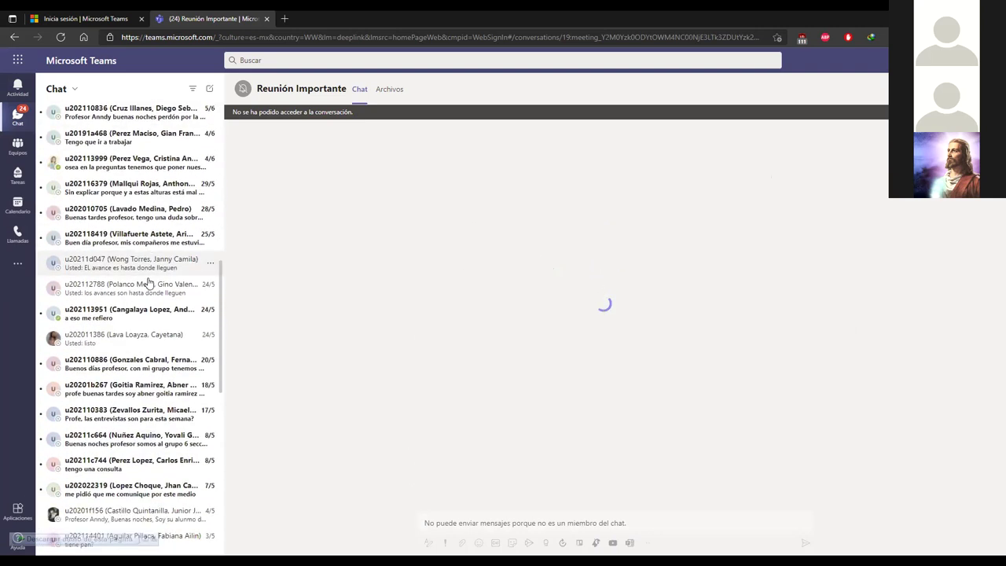
scroll(149, 279, "down", 2)
scroll(149, 276, "up", 5)
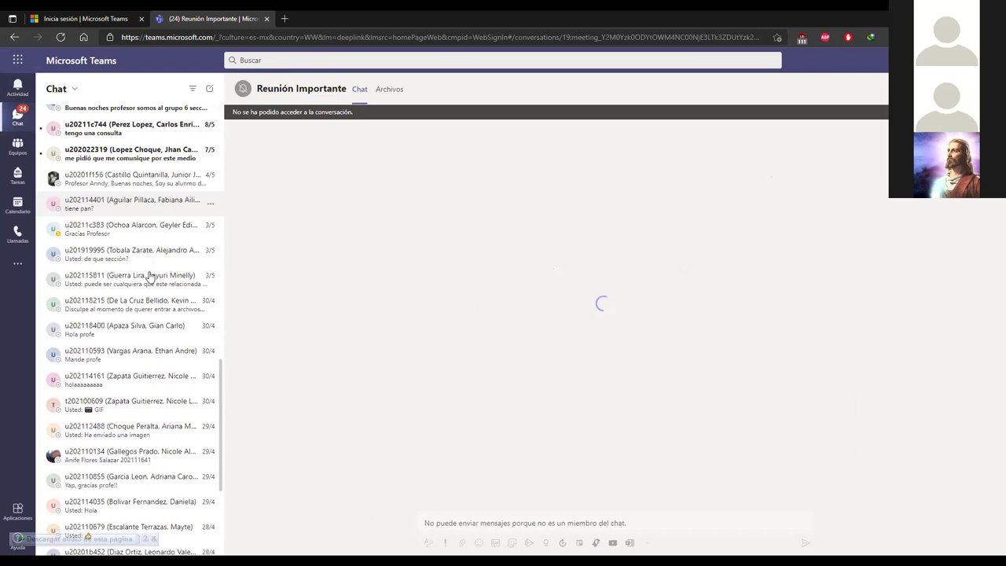
scroll(150, 277, "up", 5)
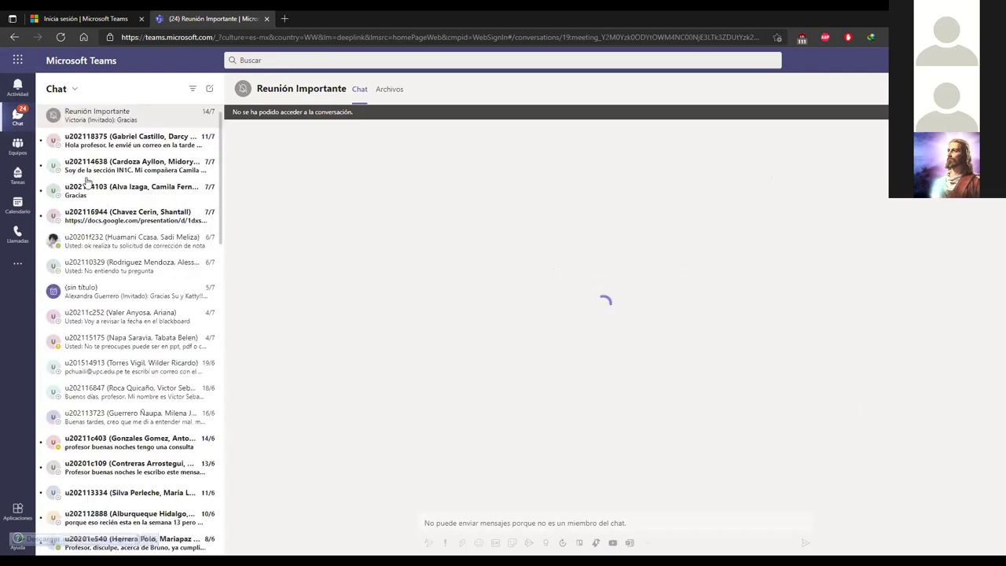
Step: Browse the teams grid and the join-or-create page, then view the Tareas assignments overview
left_click(18, 147)
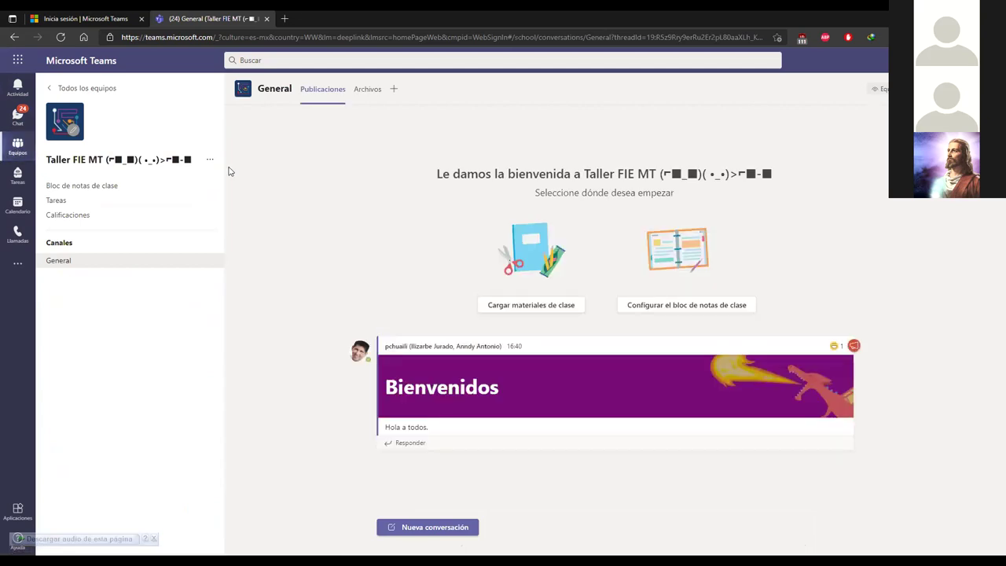
left_click(15, 151)
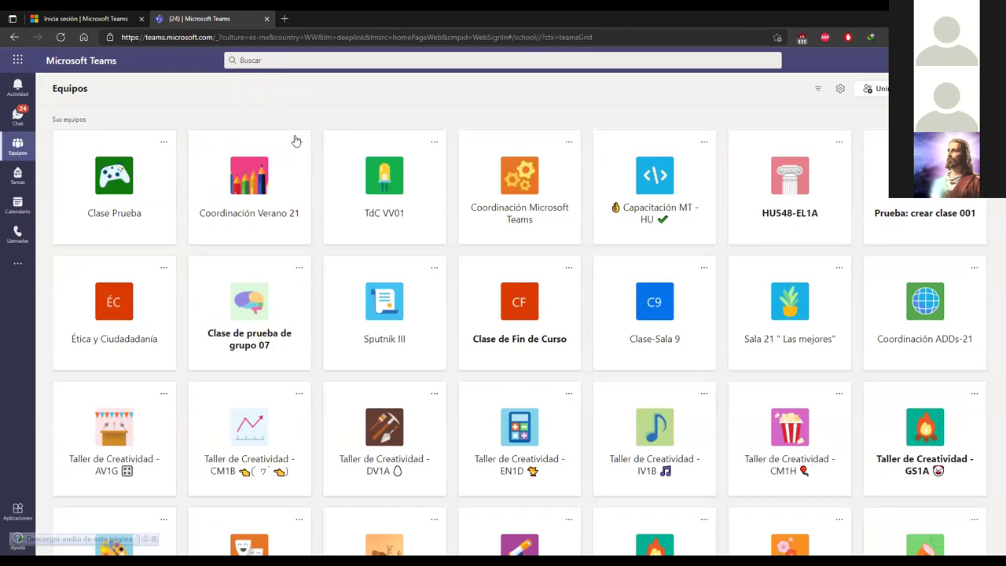
left_click(873, 88)
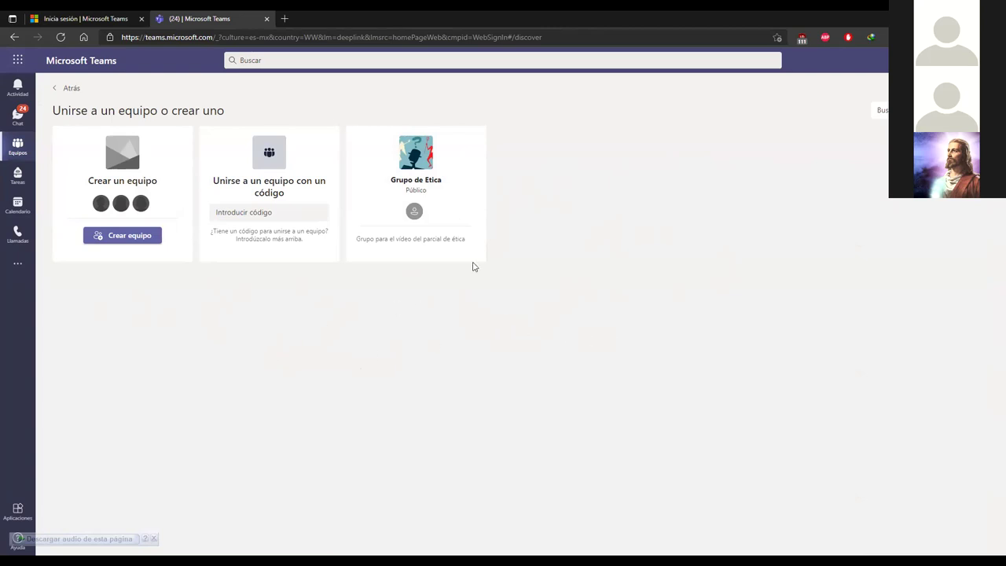
left_click(18, 176)
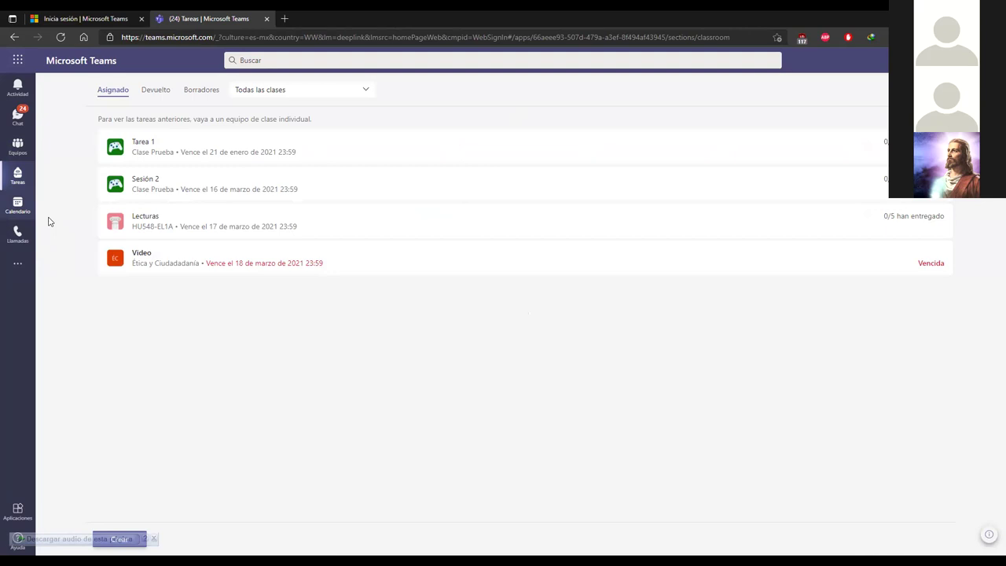
Step: Show the Calendario for the week of 9–13 August 2021
left_click(18, 206)
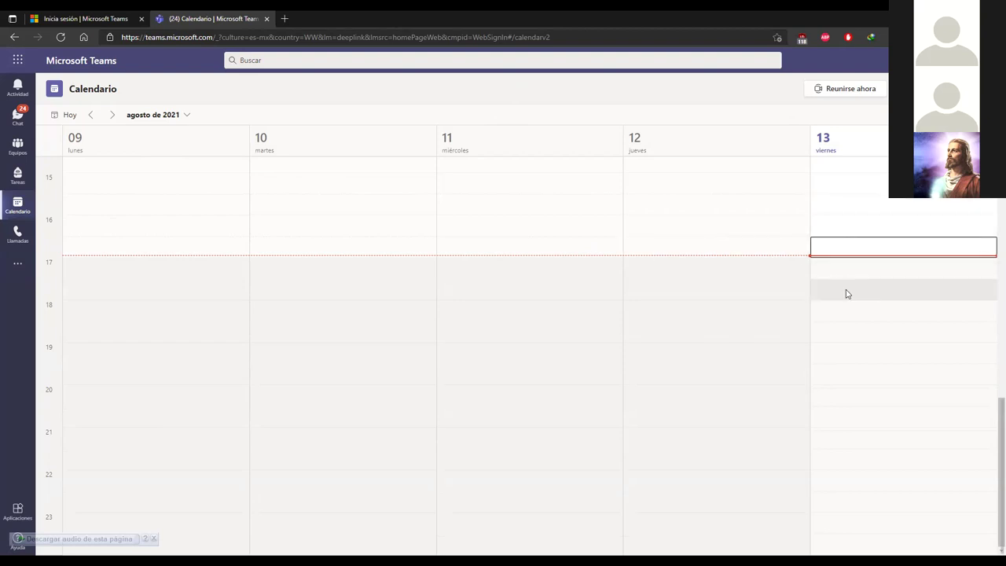
scroll(839, 284, "up", 3)
scroll(833, 283, "down", 1)
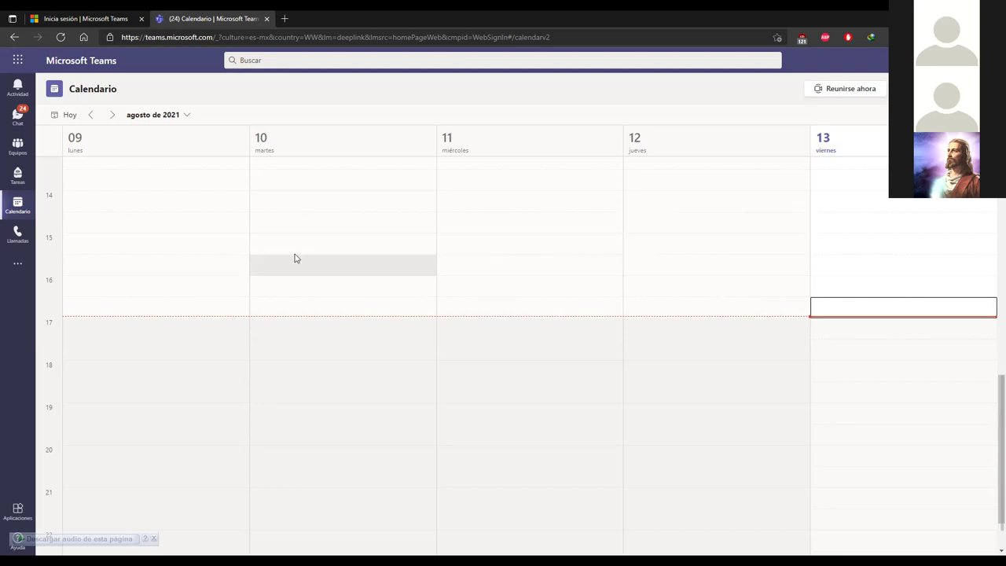
Step: Go to Llamadas to see the Marcación rápida speed-dial contacts
left_click(17, 236)
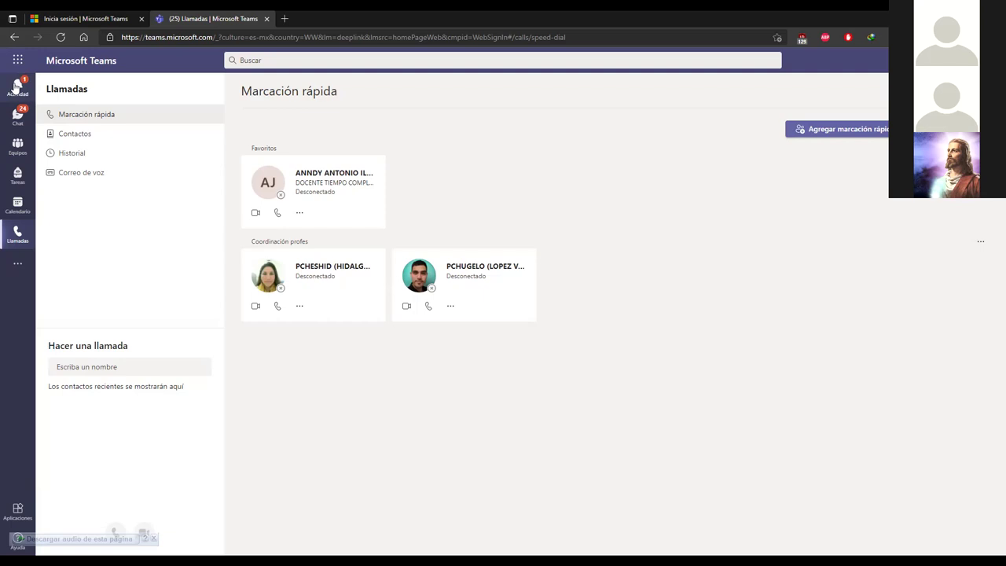
Step: Check the activity feed, then open the Taller FIE MT team from the teams grid
left_click(18, 85)
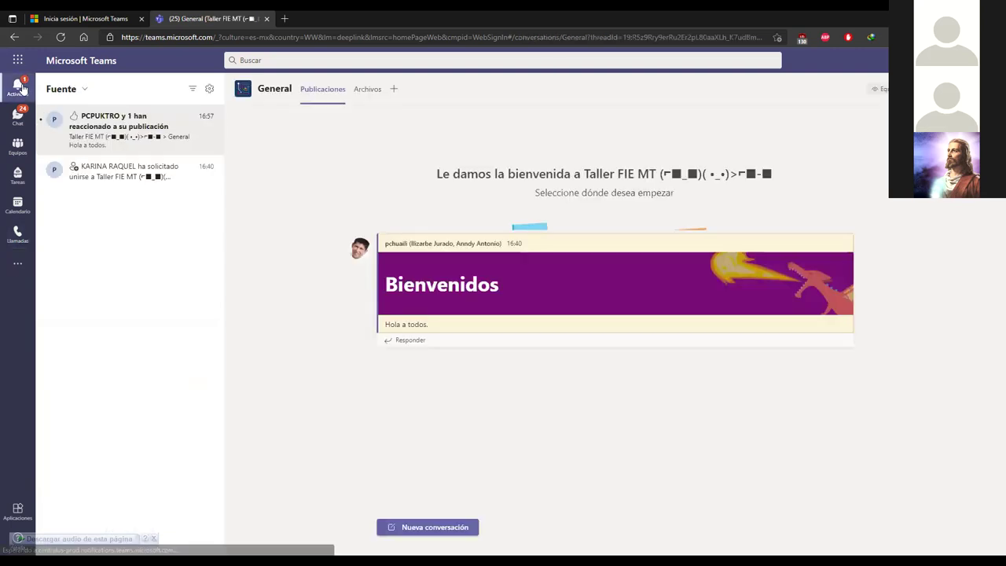
left_click(18, 147)
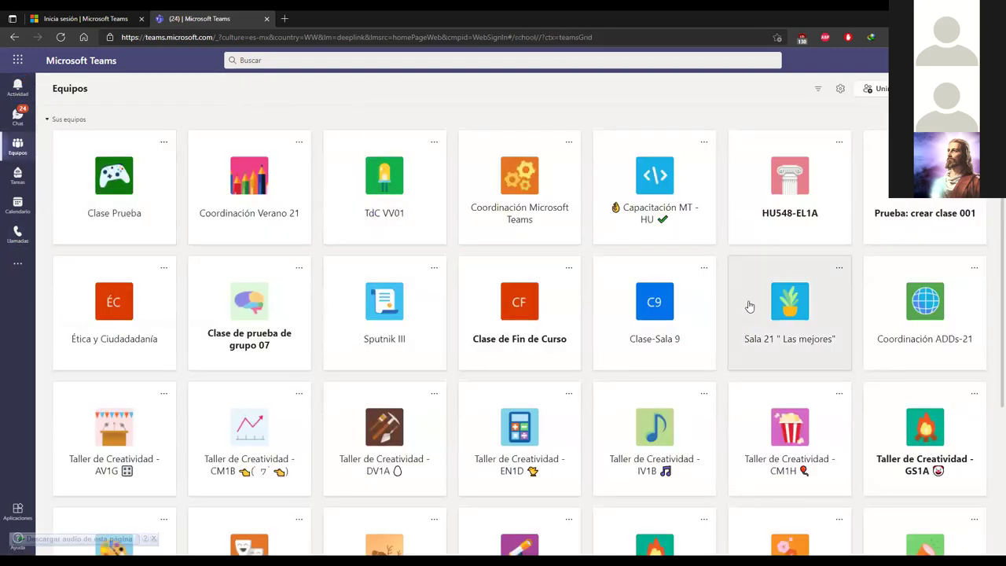
scroll(749, 306, "down", 3)
left_click(880, 440)
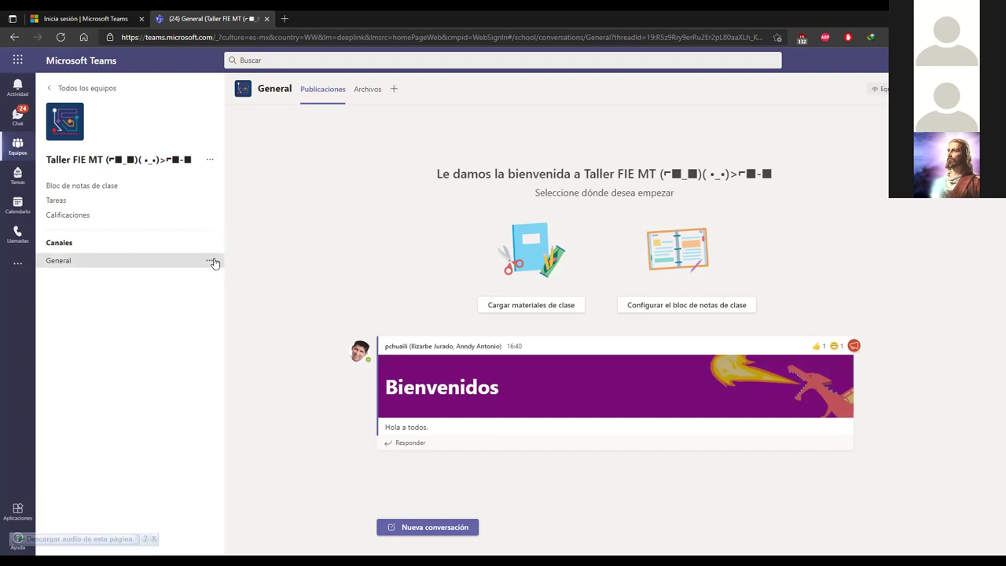
Step: Start a new team channel named 'Grupo 1' and bring up its privacy choices
left_click(211, 160)
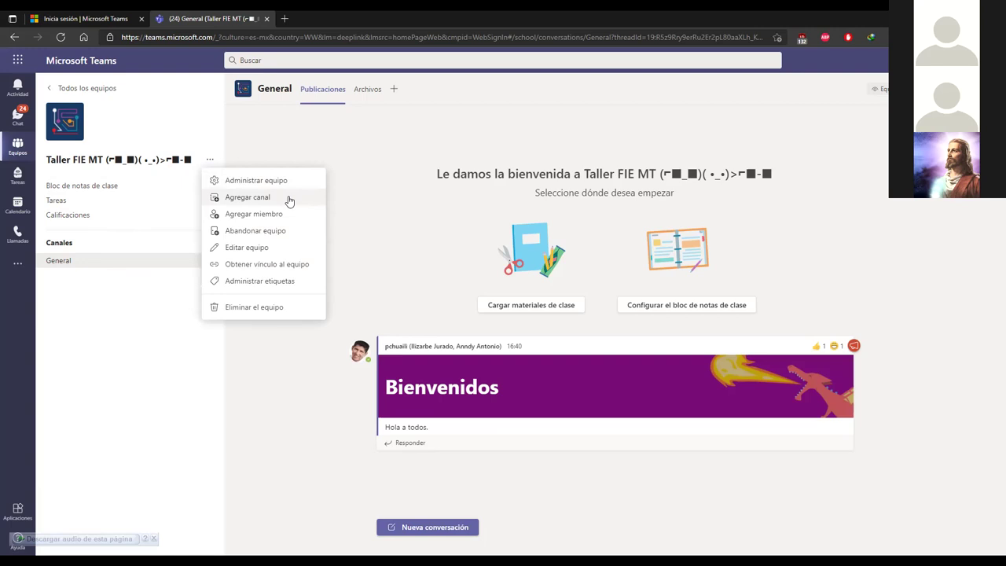
left_click(287, 199)
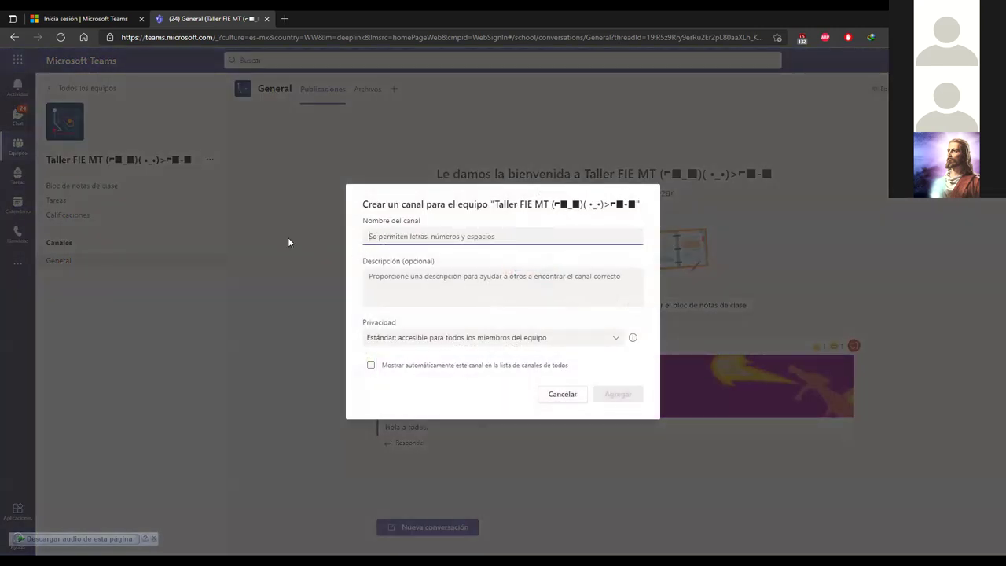
type("Grupo 1")
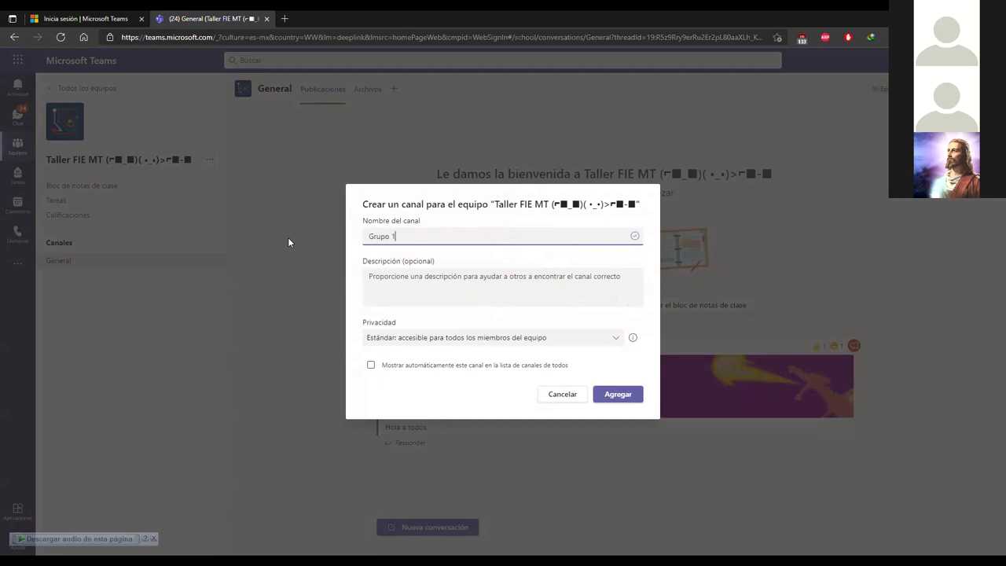
left_click(435, 278)
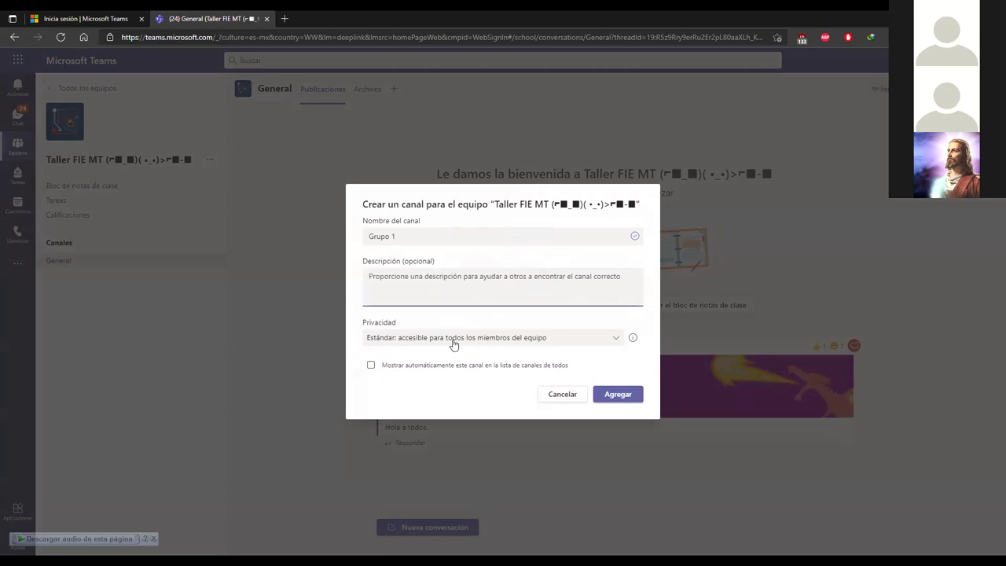
left_click(419, 340)
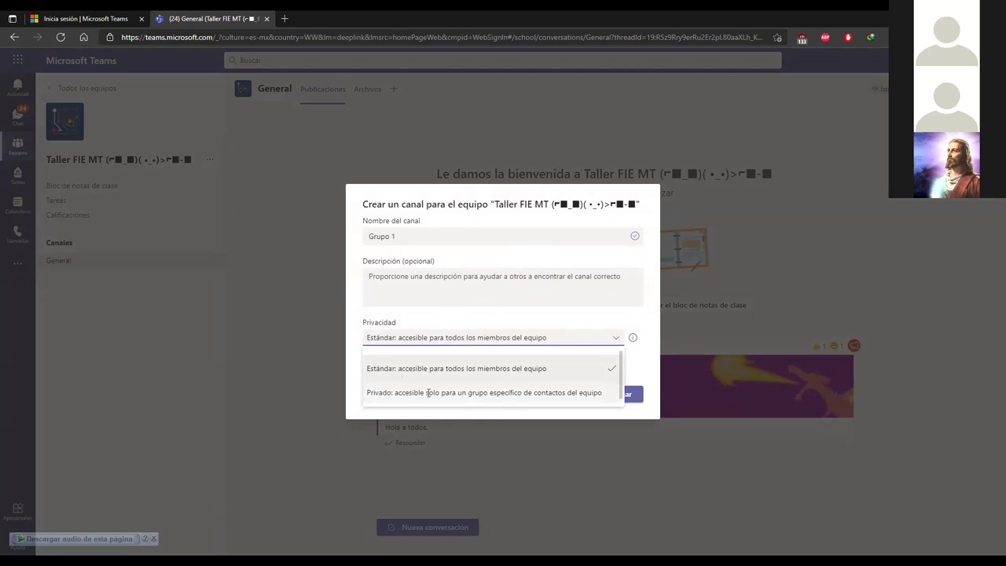
Step: Set Grupo 1's privacy to Privado and create the channel
left_click(411, 388)
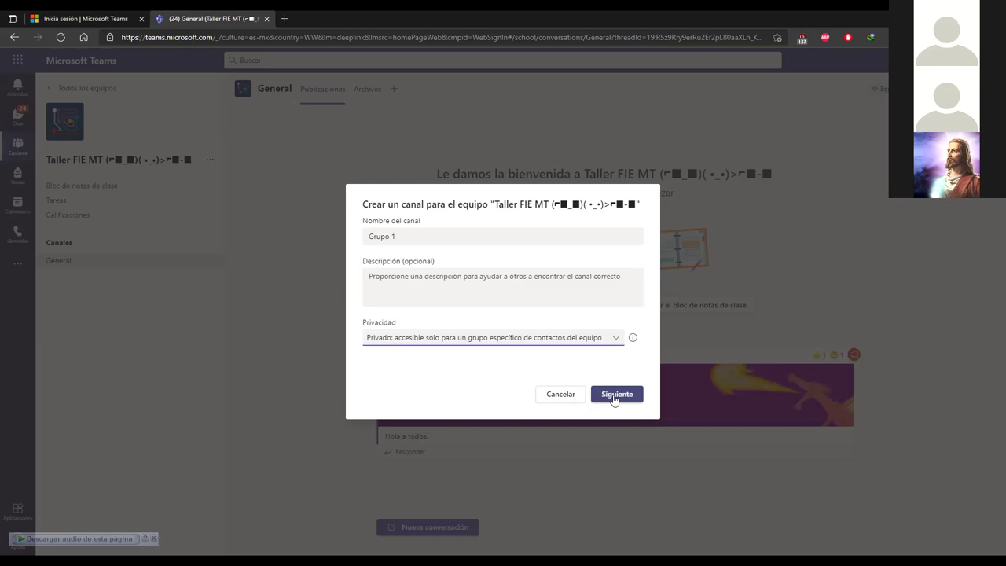
left_click(614, 397)
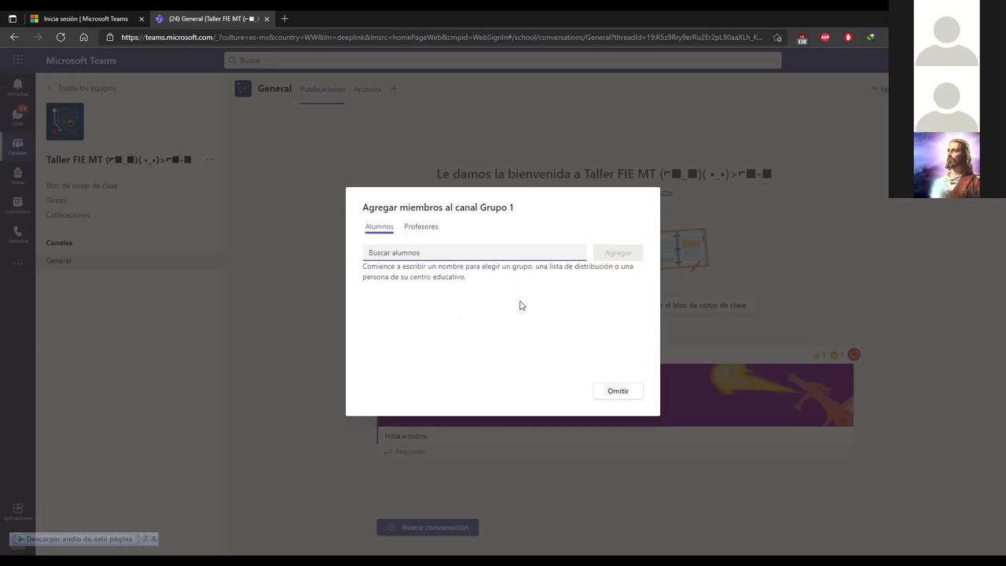
type("chri")
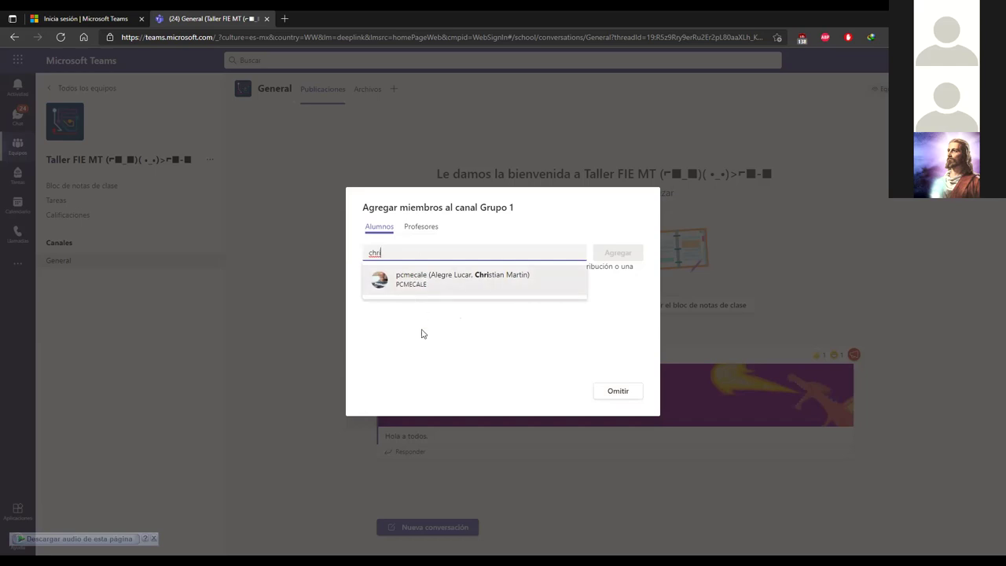
key("BackSpace")
key("BackSpace")
key("BackSpace")
key("BackSpace")
left_click(423, 333)
left_click(449, 252)
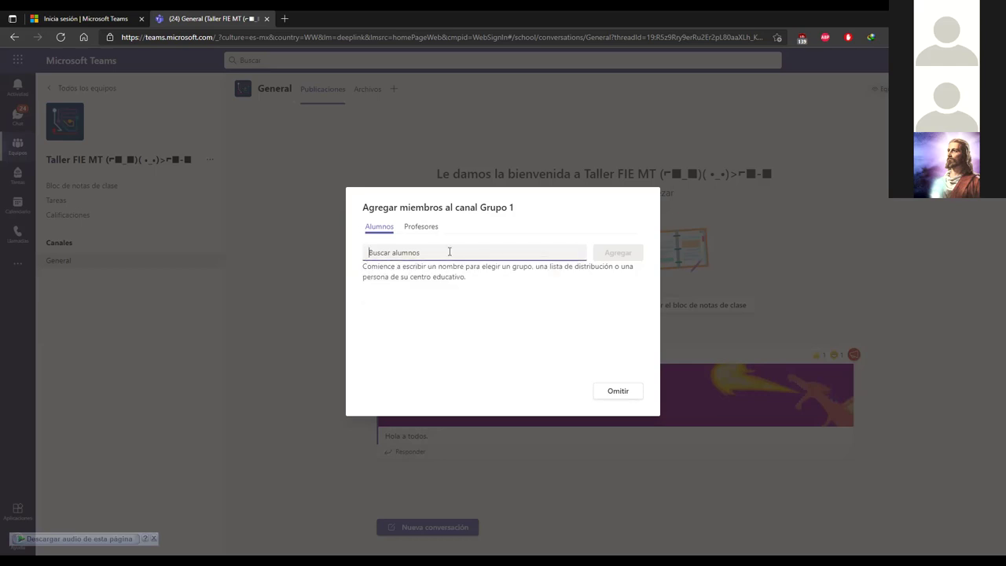
Step: Search for the student by name and add them to the Grupo 1 channel
type("u")
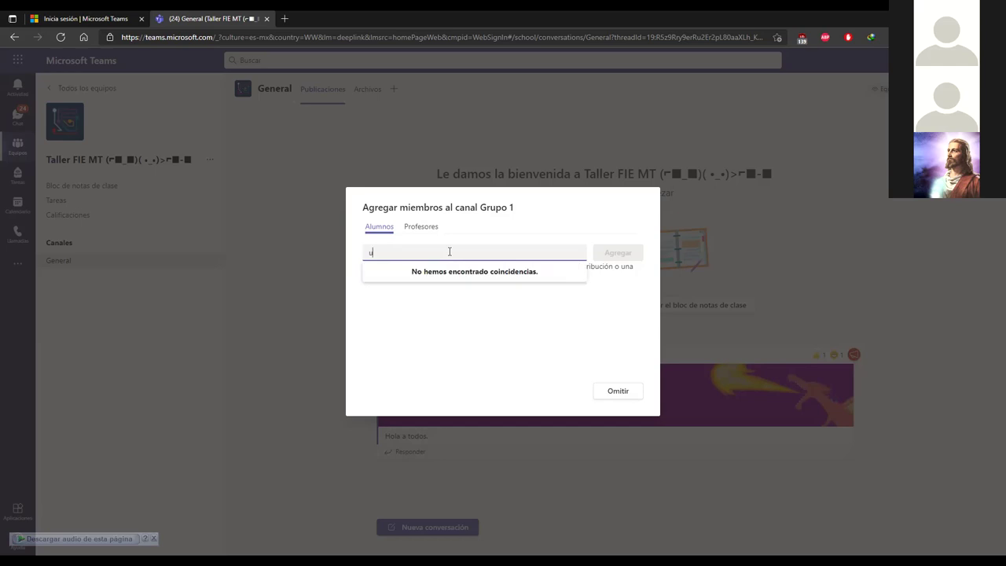
type("20")
key("BackSpace")
key("BackSpace")
key("BackSpace")
type("c")
key("BackSpace")
type("y")
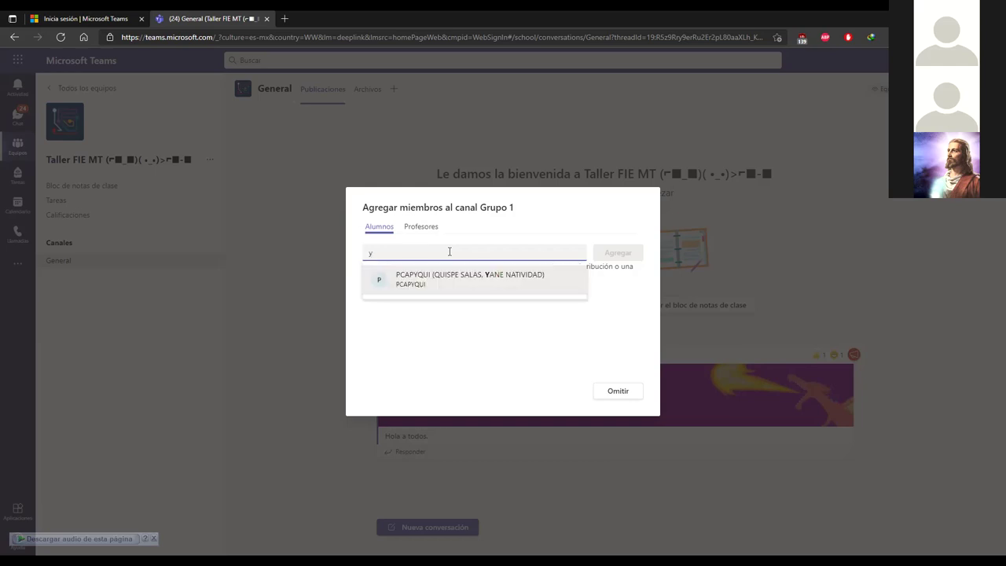
left_click(476, 279)
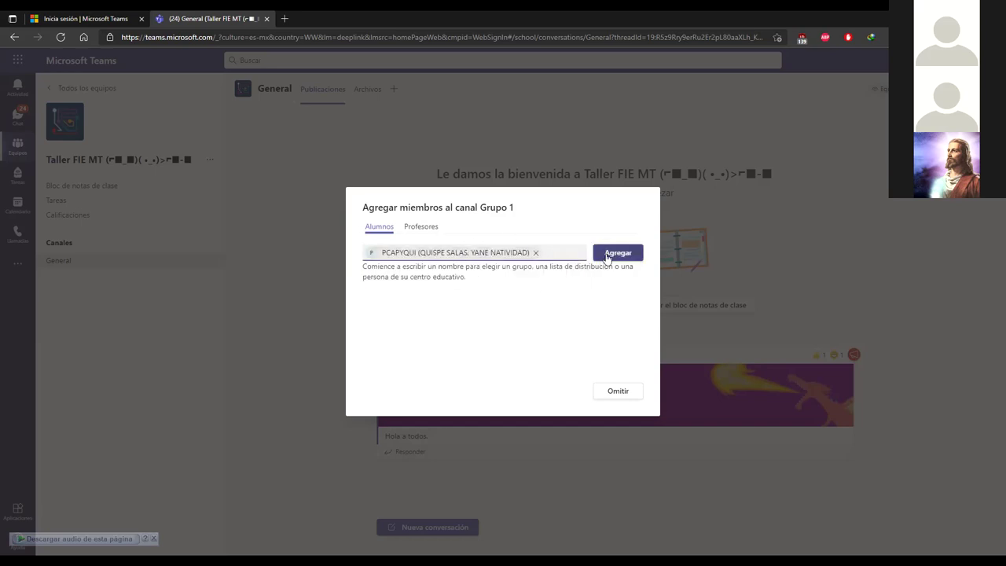
left_click(606, 254)
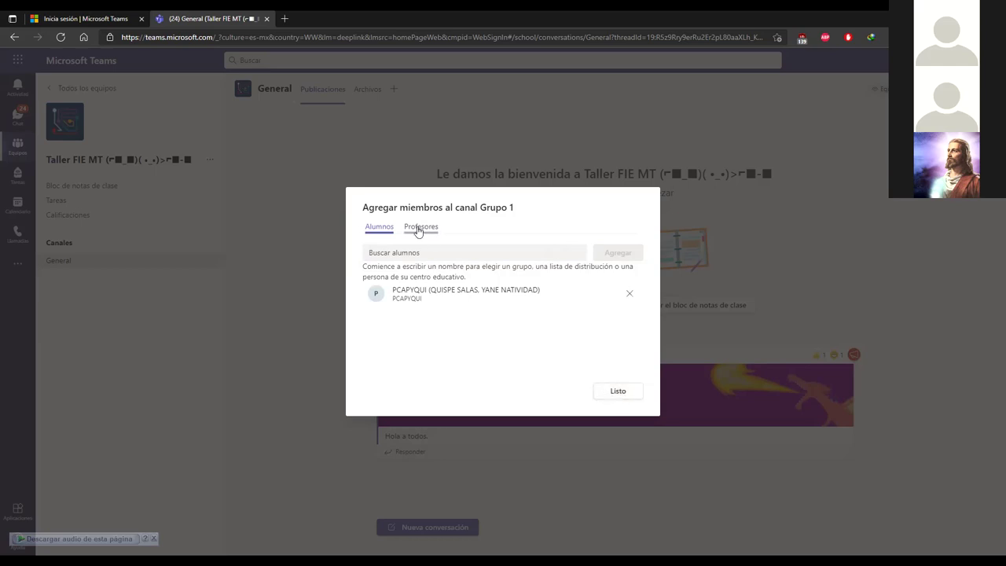
Step: Finish adding members with Listo and open Grupo 1's options menu
left_click(618, 393)
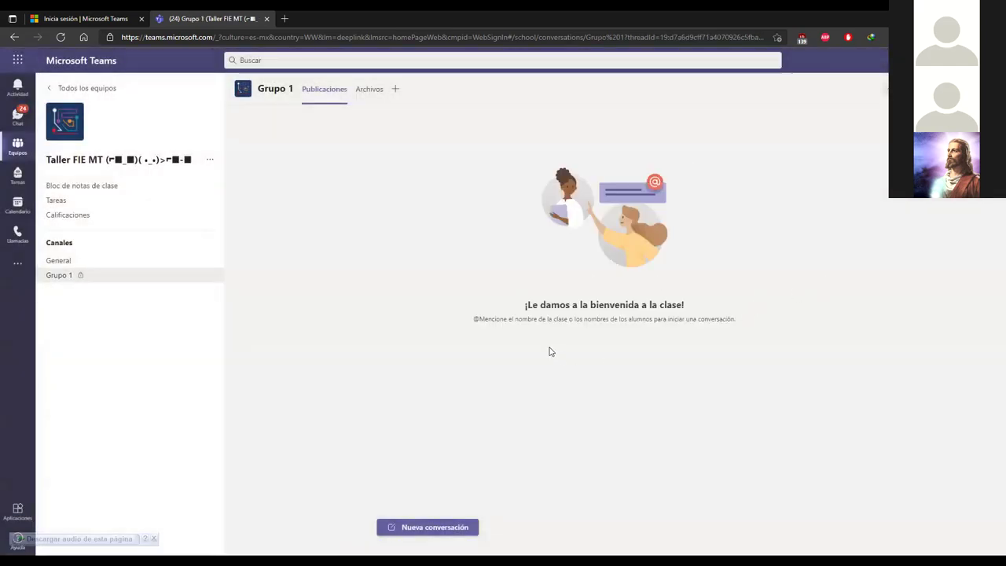
left_click(209, 276)
left_click(253, 351)
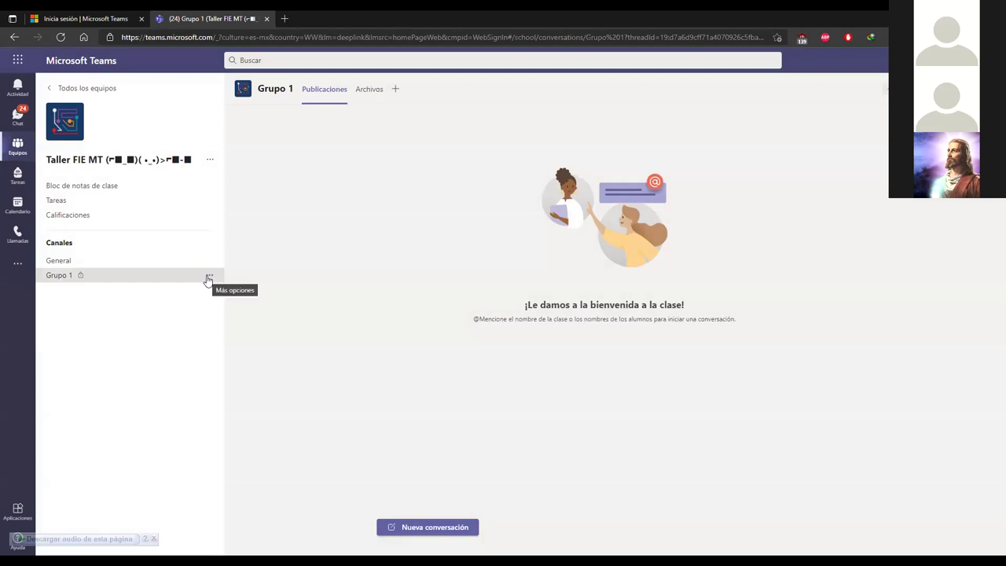
Step: Add a second student to Grupo 1 through its Agregar miembros option
left_click(210, 278)
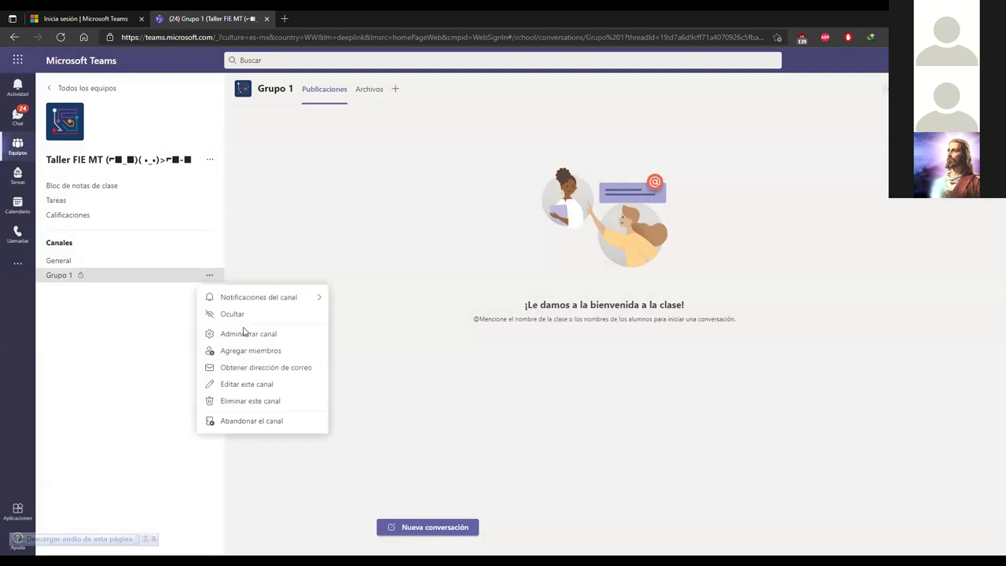
left_click(205, 350)
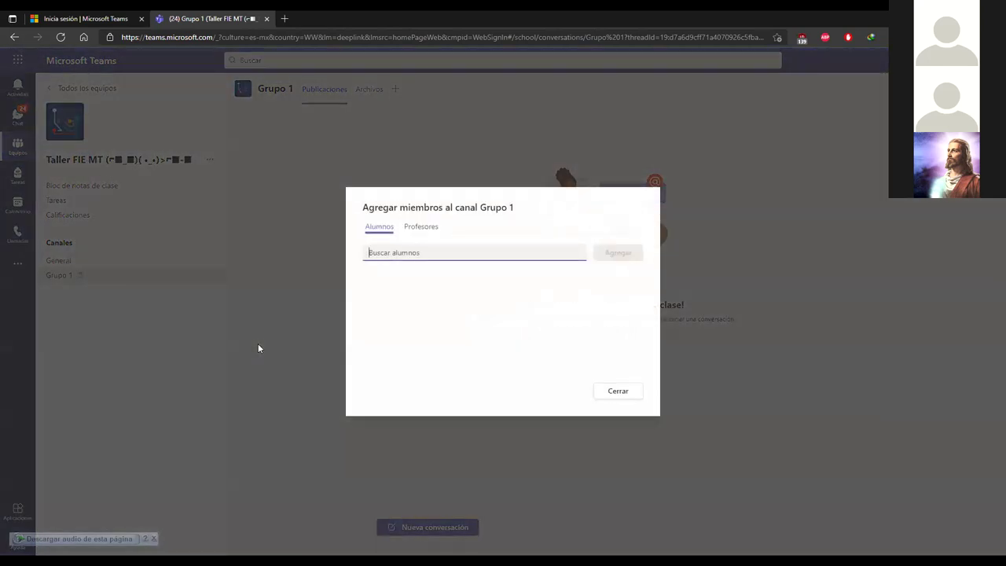
type("p")
left_click(400, 284)
left_click(618, 253)
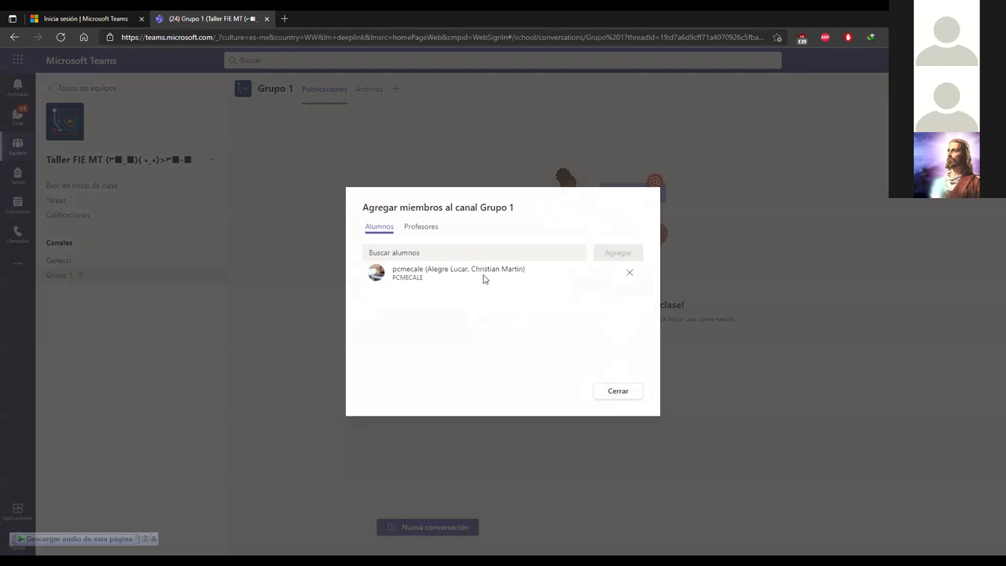
left_click(611, 390)
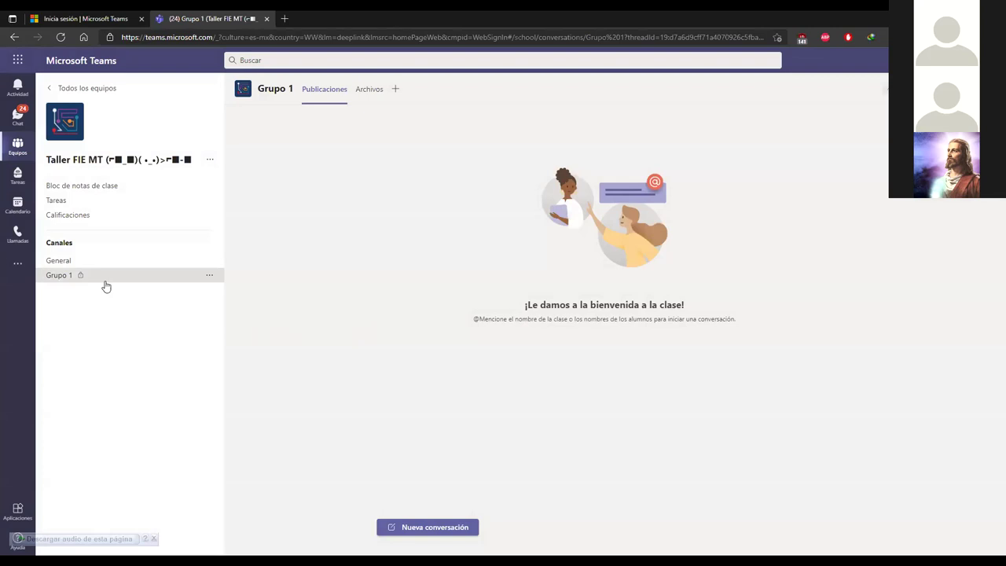
Step: Open the General channel's settings, then the team's options menu
left_click(209, 260)
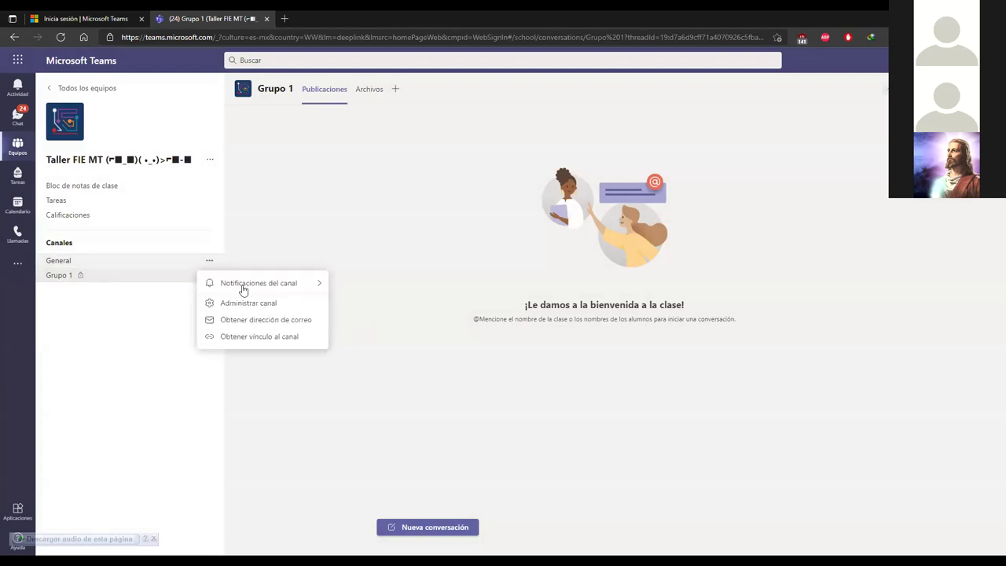
left_click(248, 304)
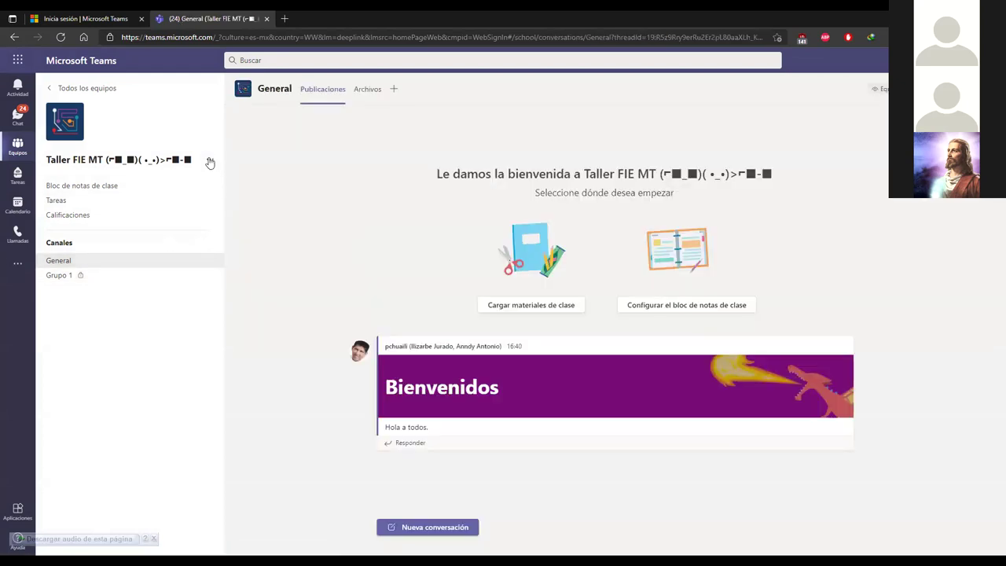
left_click(209, 160)
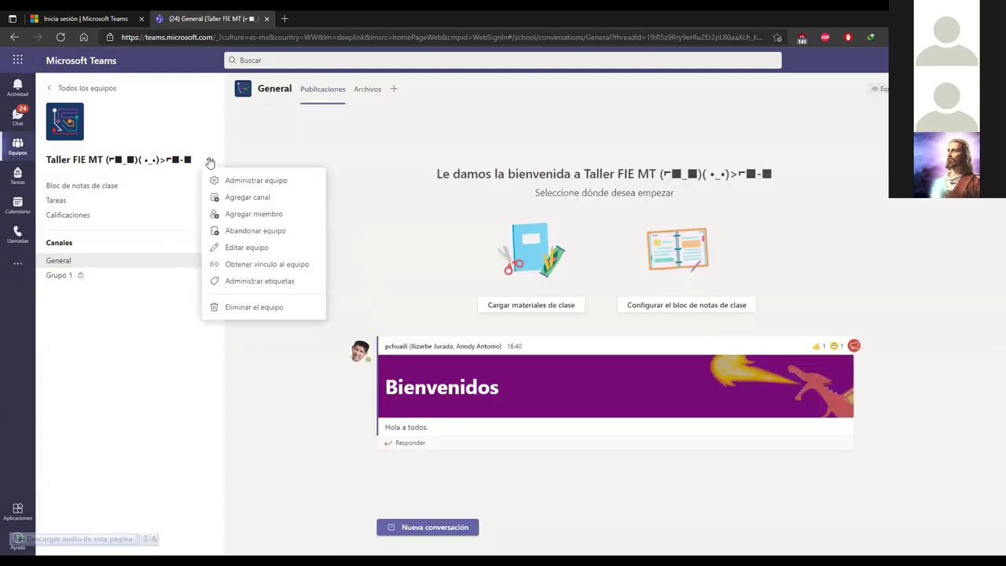
Step: Add a channel named 'Grupo 2' with Estándar privacy so all team members can access it
left_click(260, 204)
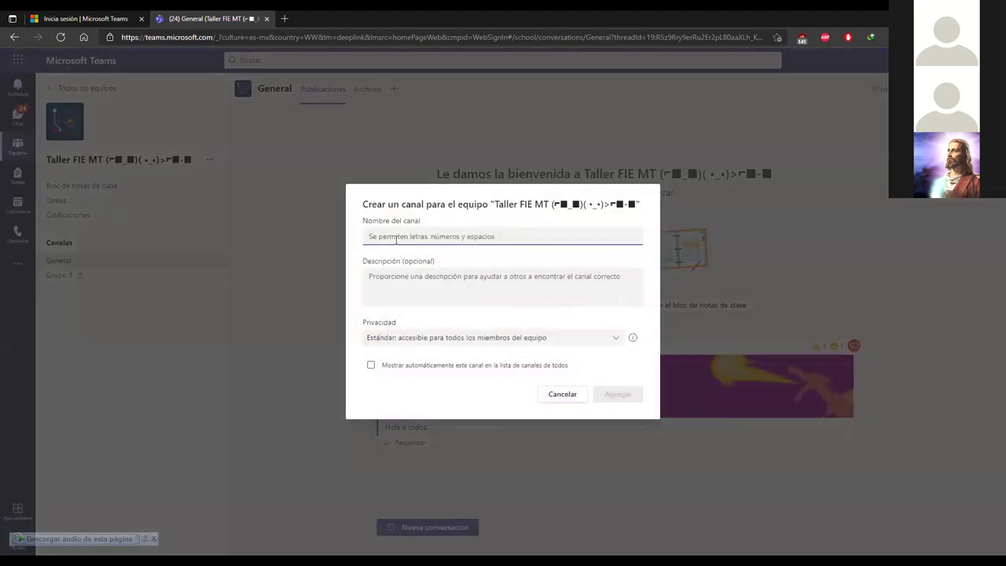
type("Gru")
left_click(518, 339)
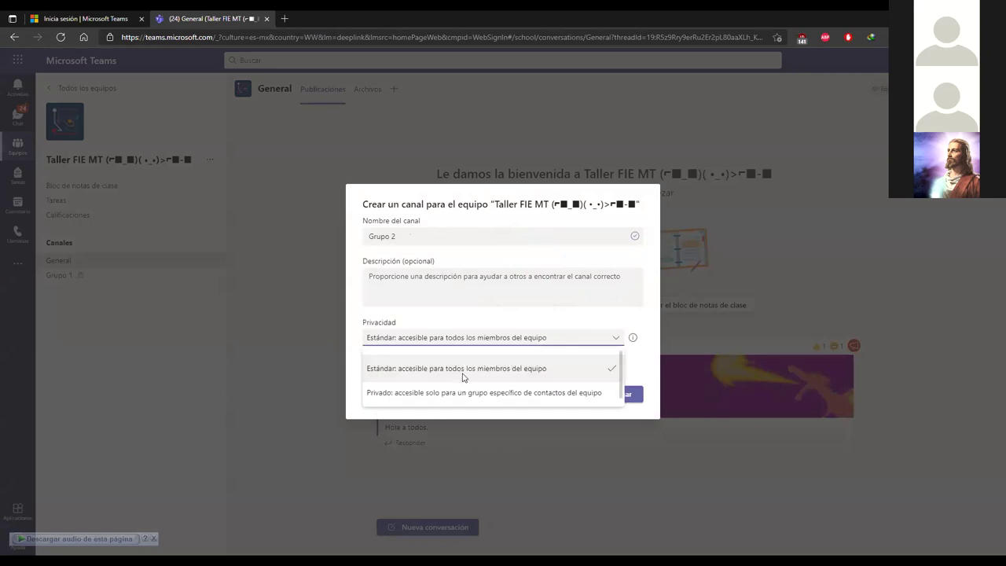
left_click(464, 377)
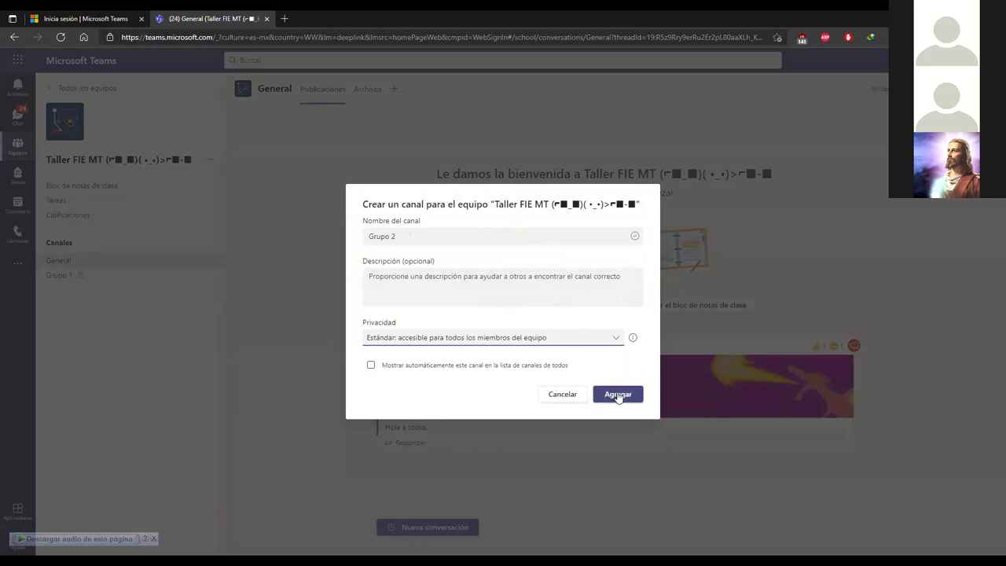
left_click(619, 395)
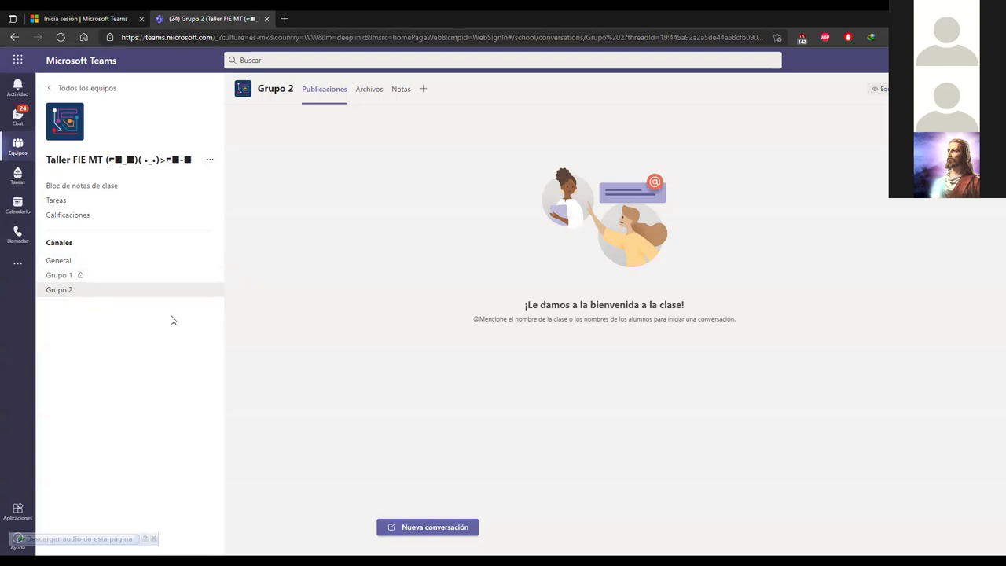
Step: Switch to Grupo 1, then General, then back to the Grupo 1 channel
left_click(101, 276)
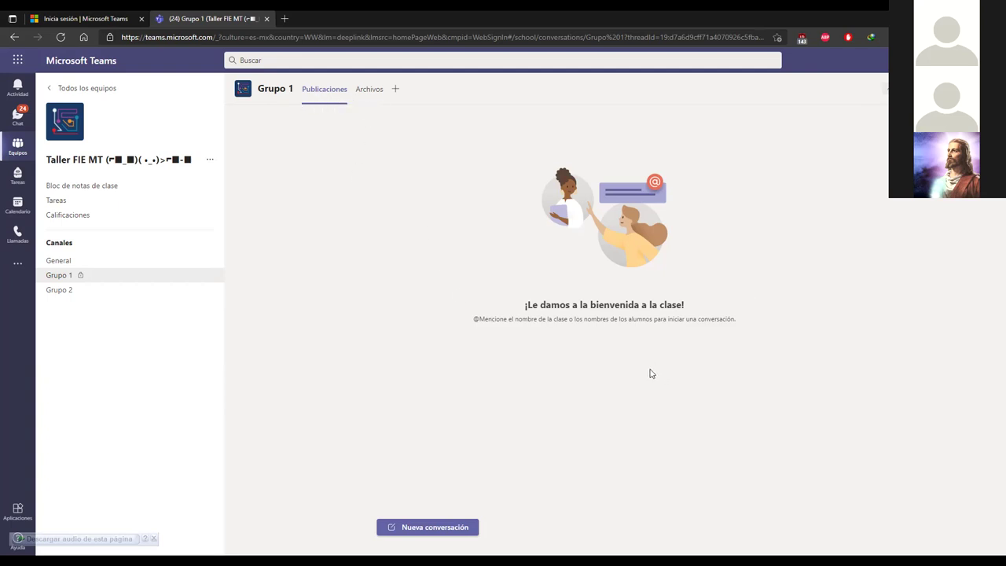
left_click(79, 263)
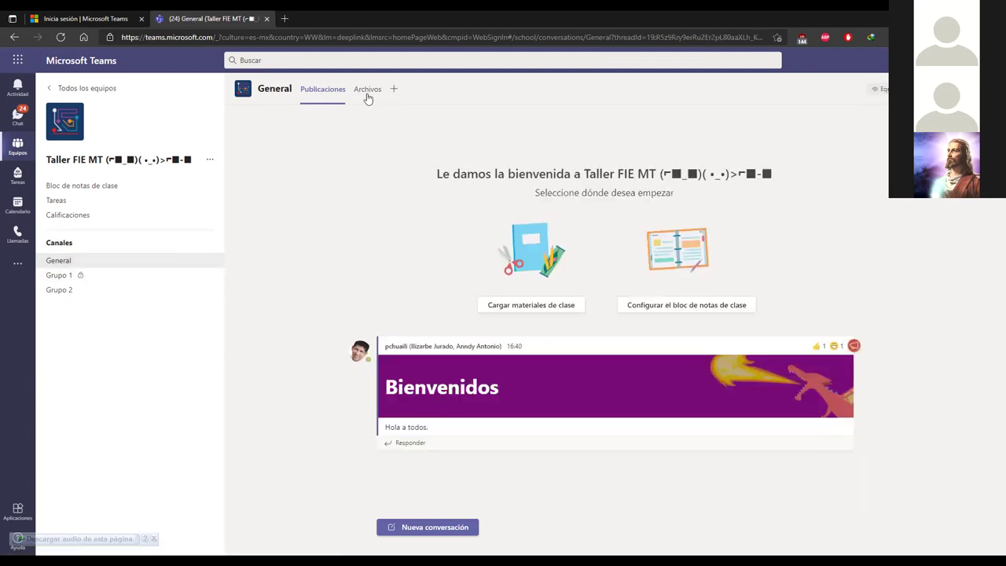
left_click(69, 279)
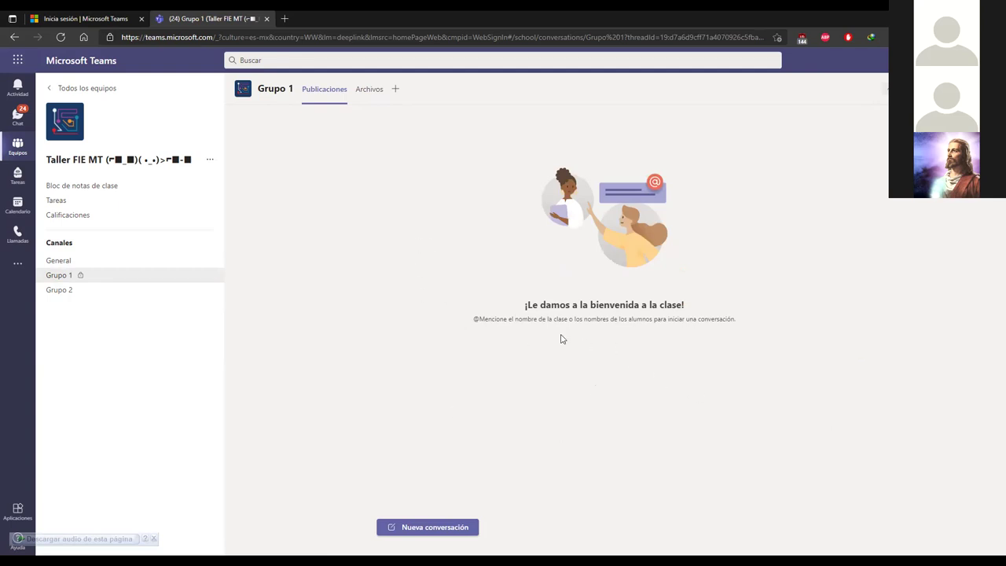
Step: Post 'Hola!' as a new conversation in the Grupo 1 channel
left_click(440, 526)
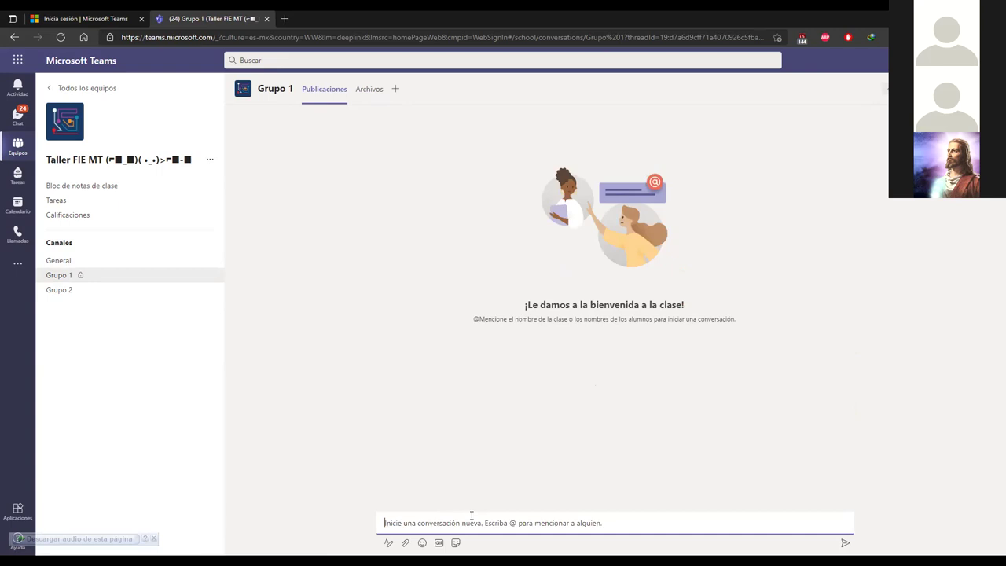
type("Hola!")
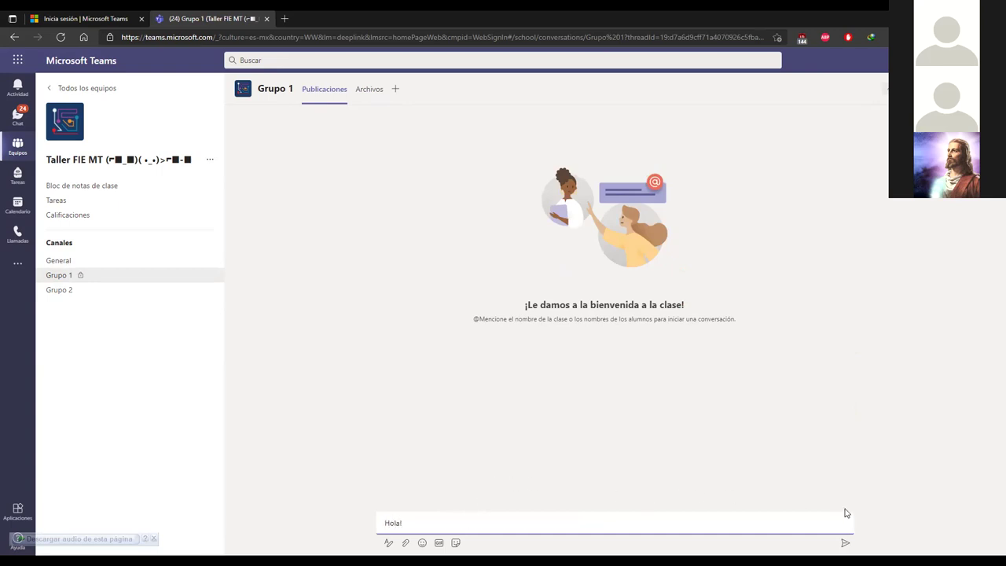
left_click(845, 543)
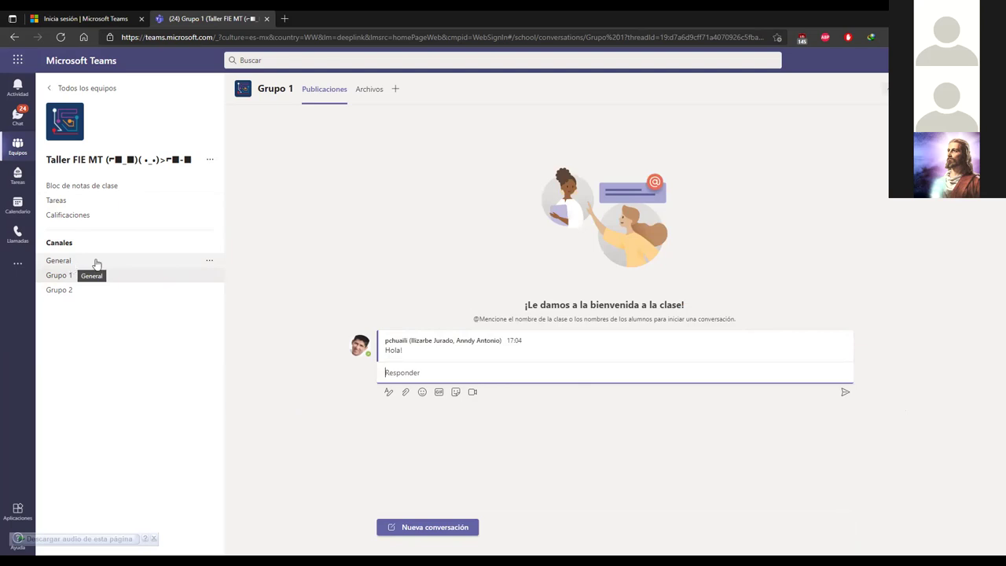
Step: Start a new conversation in the General channel and show the file-attachment sources
left_click(95, 264)
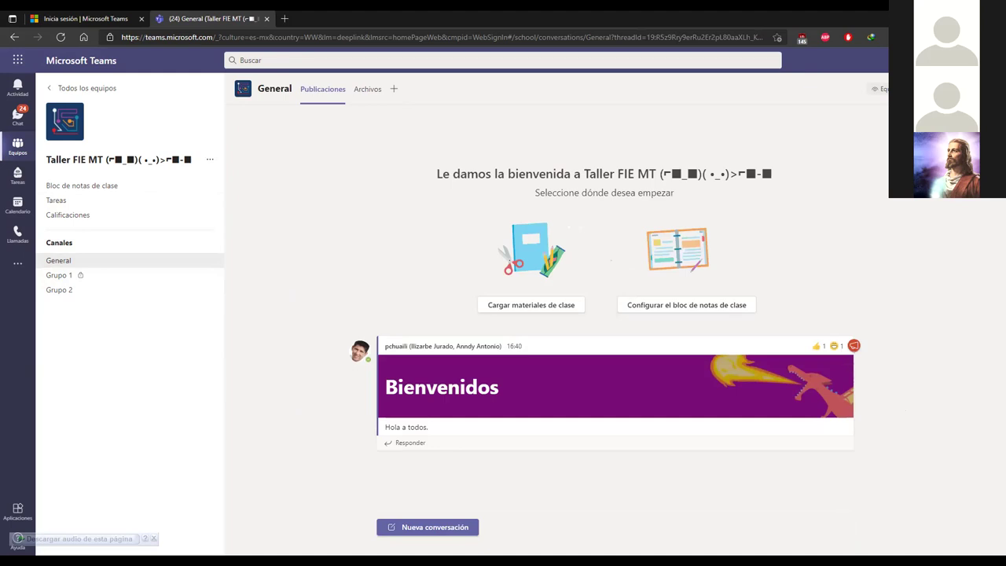
mouse_move(541, 356)
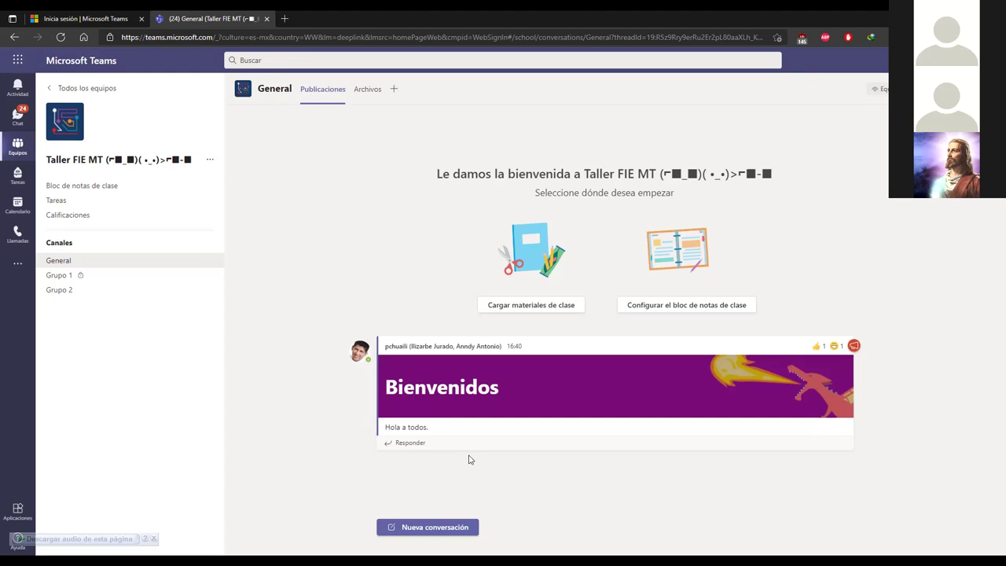
left_click(446, 530)
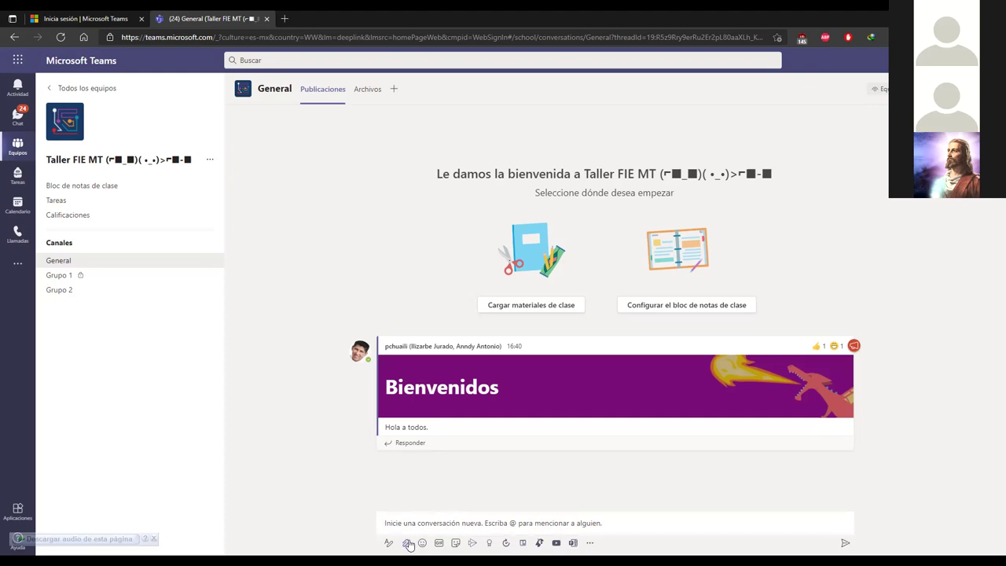
left_click(405, 545)
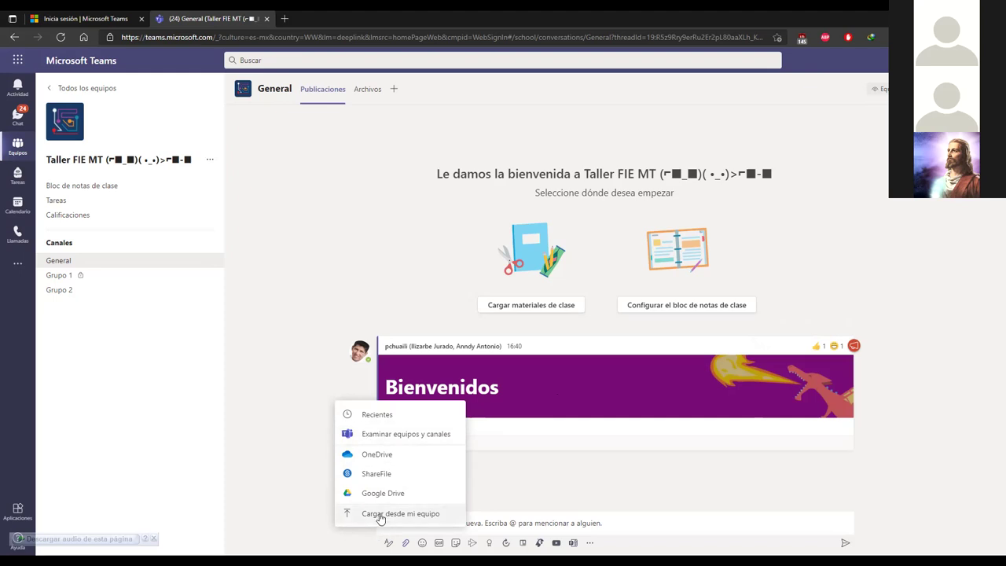
Step: Add a dark-haired emoji to the General channel draft, then pick a GIF for it
left_click(295, 458)
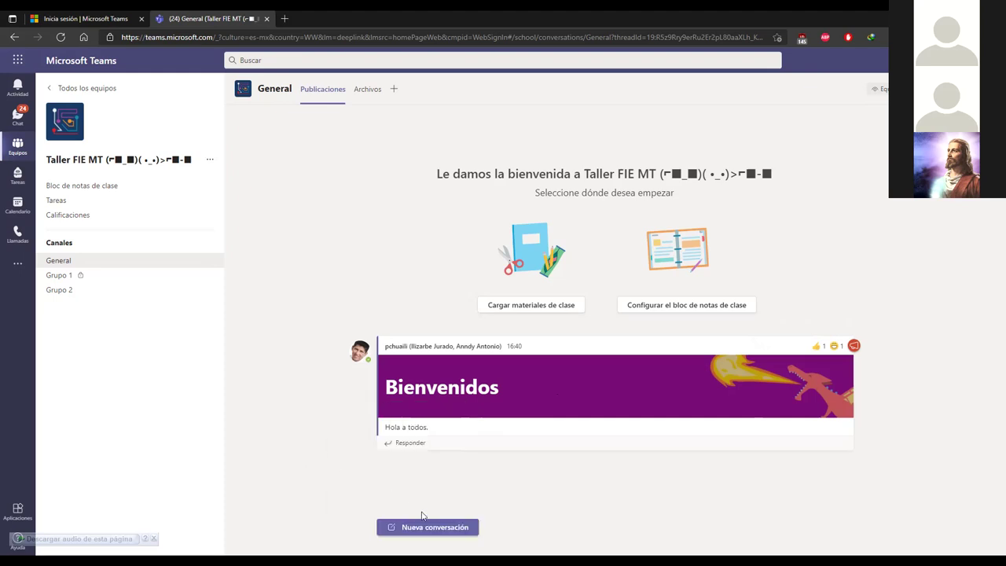
left_click(420, 521)
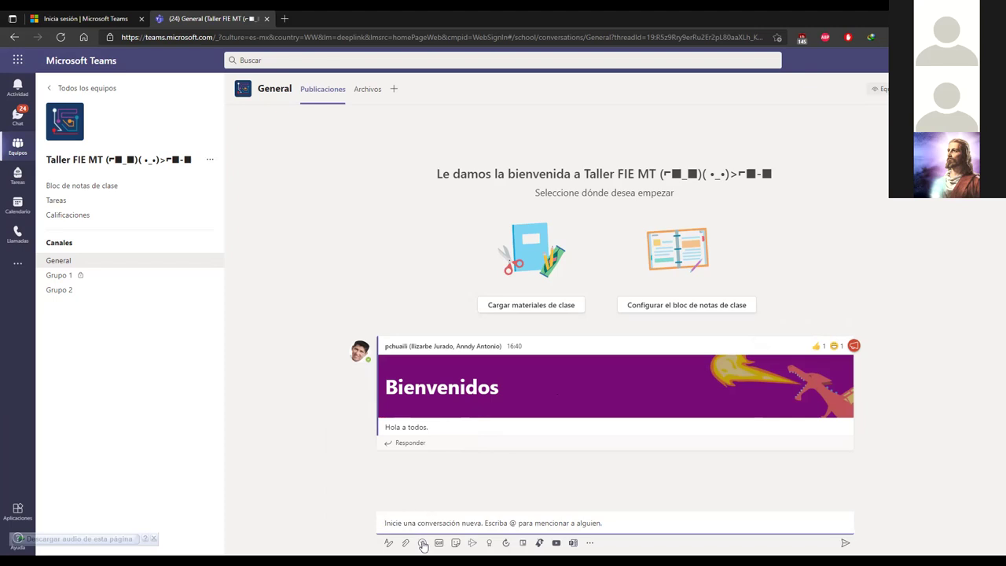
left_click(422, 543)
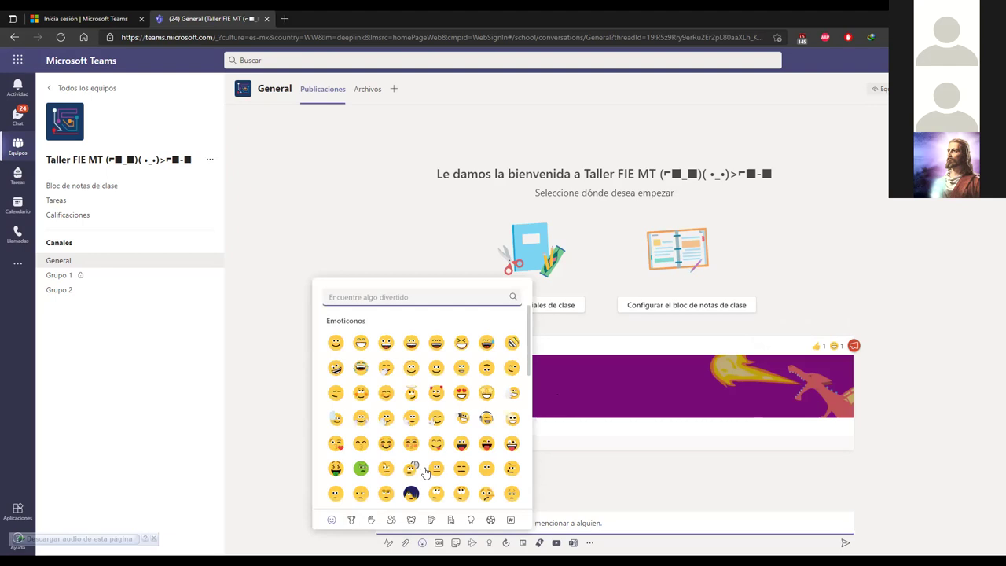
scroll(423, 481, "down", 5)
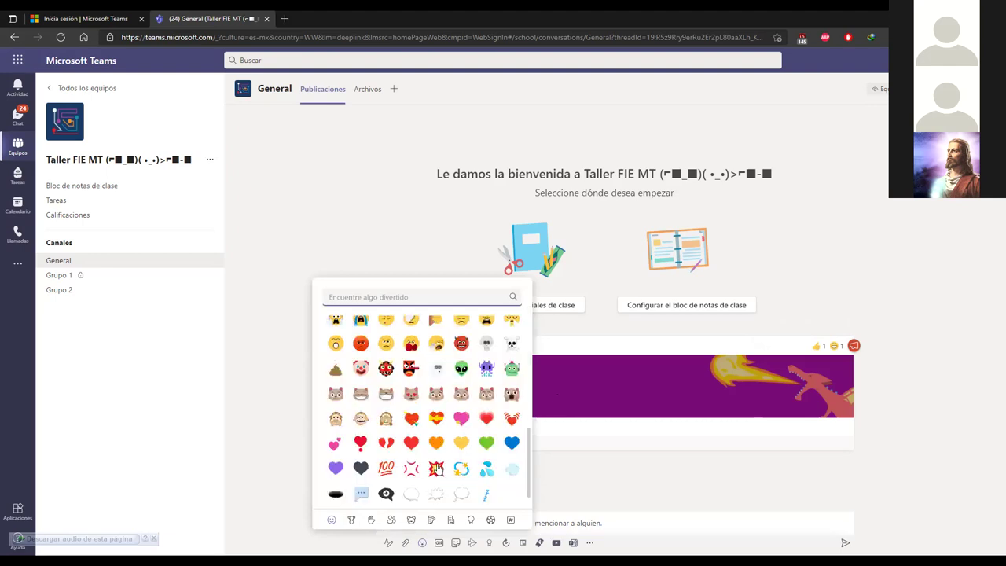
scroll(471, 417, "up", 6)
scroll(474, 417, "up", 3)
scroll(474, 418, "down", 2)
left_click(419, 413)
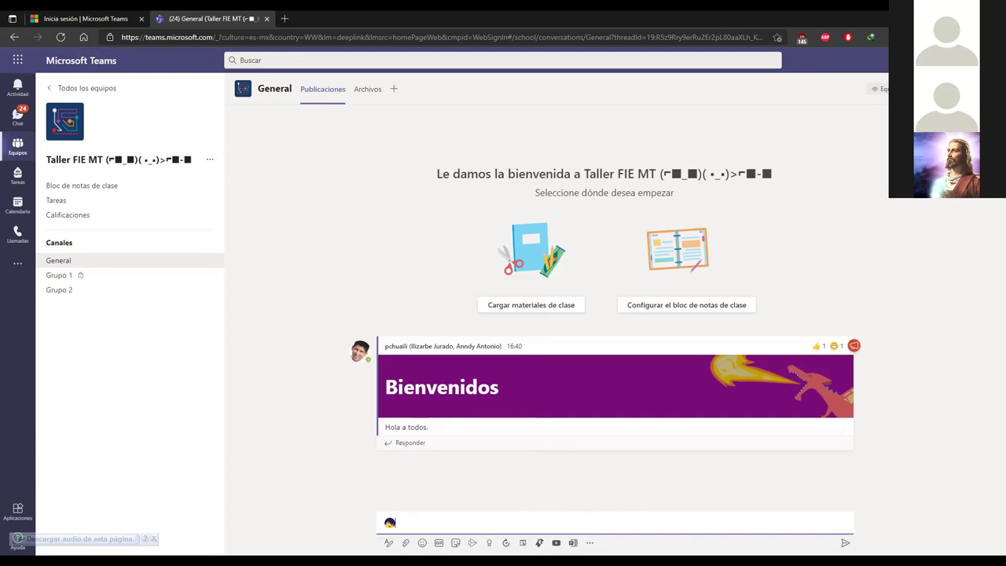
left_click(439, 544)
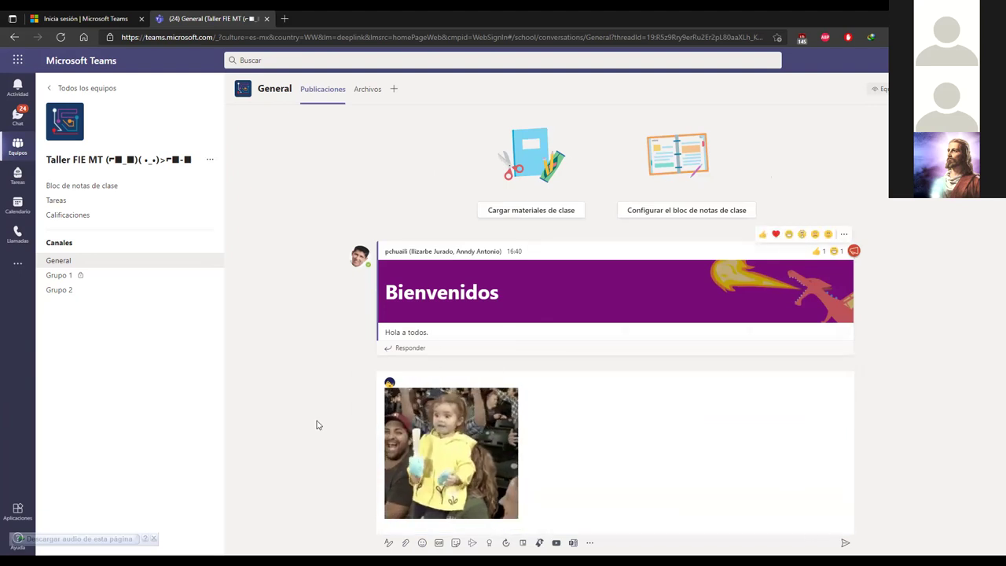
Step: Delete the GIF from the new-conversation draft
left_click(577, 463)
key("BackSpace")
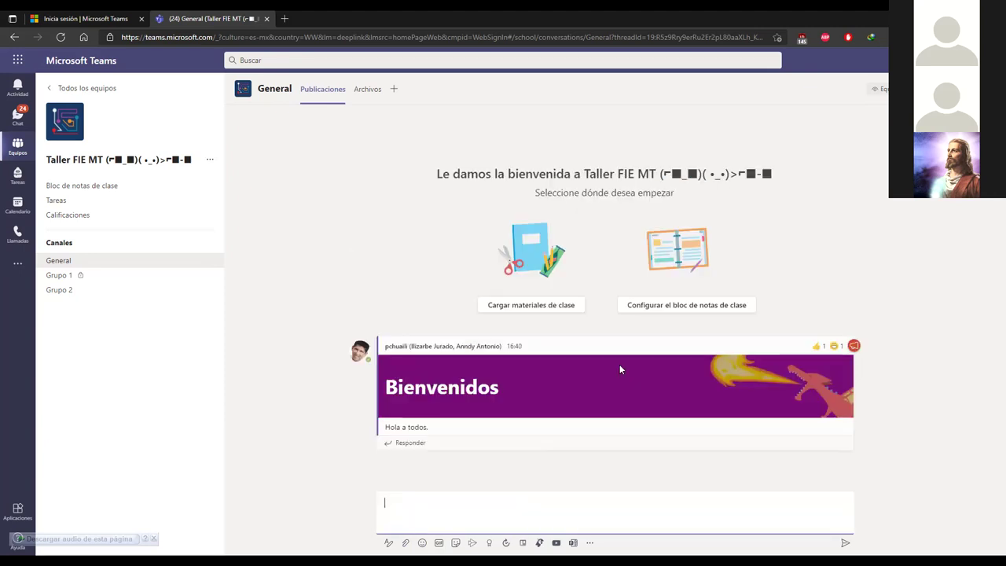
left_click(362, 521)
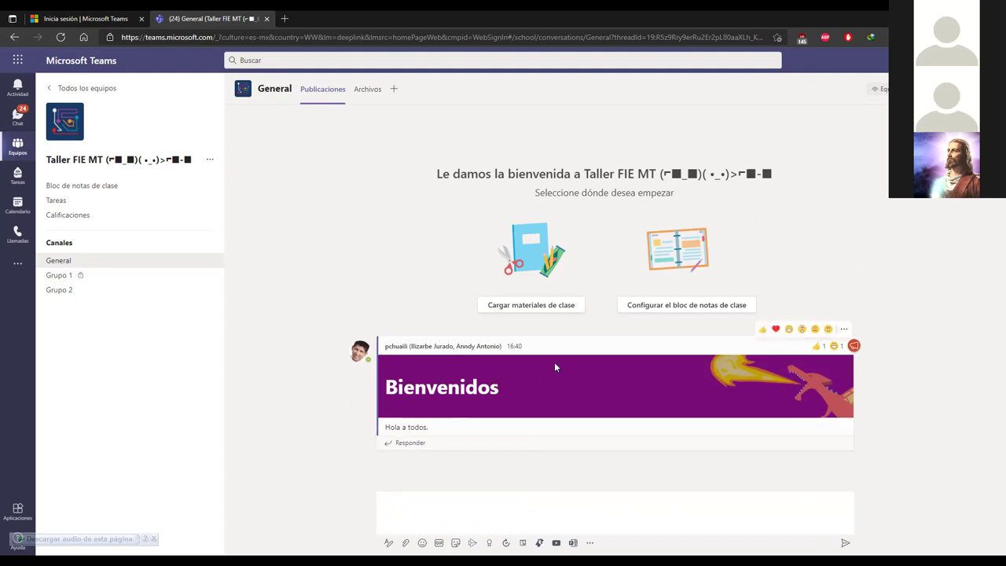
Step: Edit the Bienvenidos post to add a 'hello' Giphy GIF under 'Hola a todos.' and save it
left_click(844, 334)
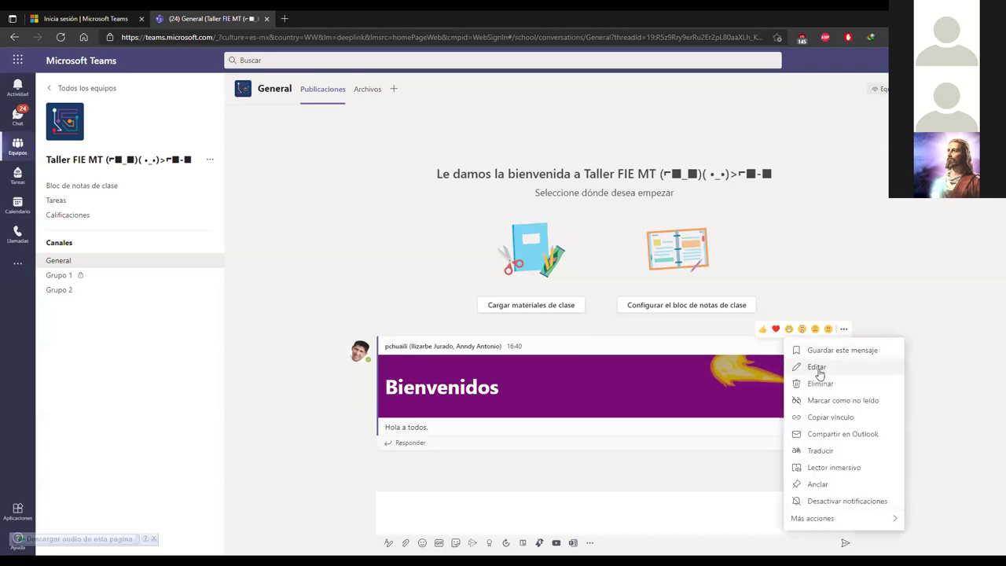
left_click(815, 369)
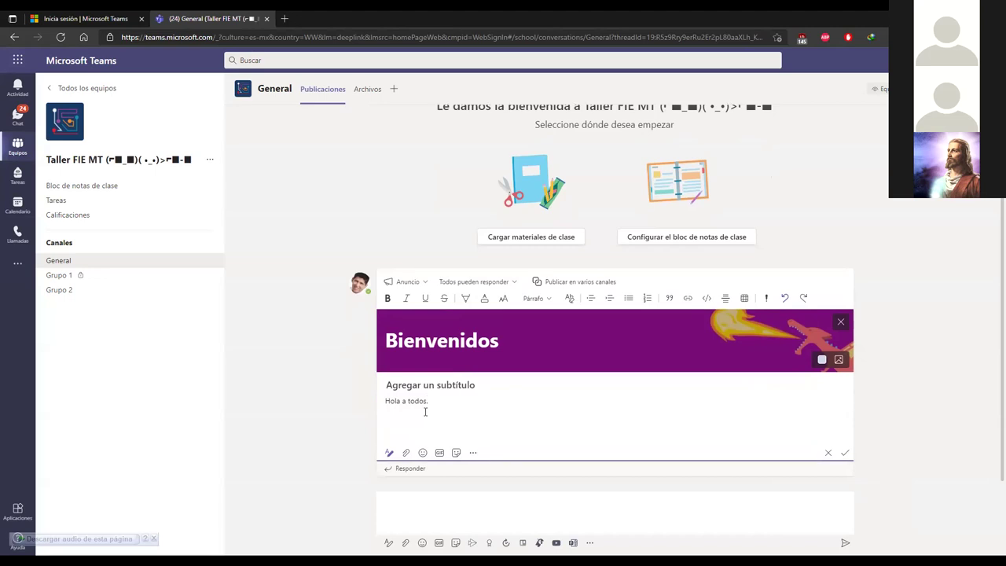
left_click(440, 452)
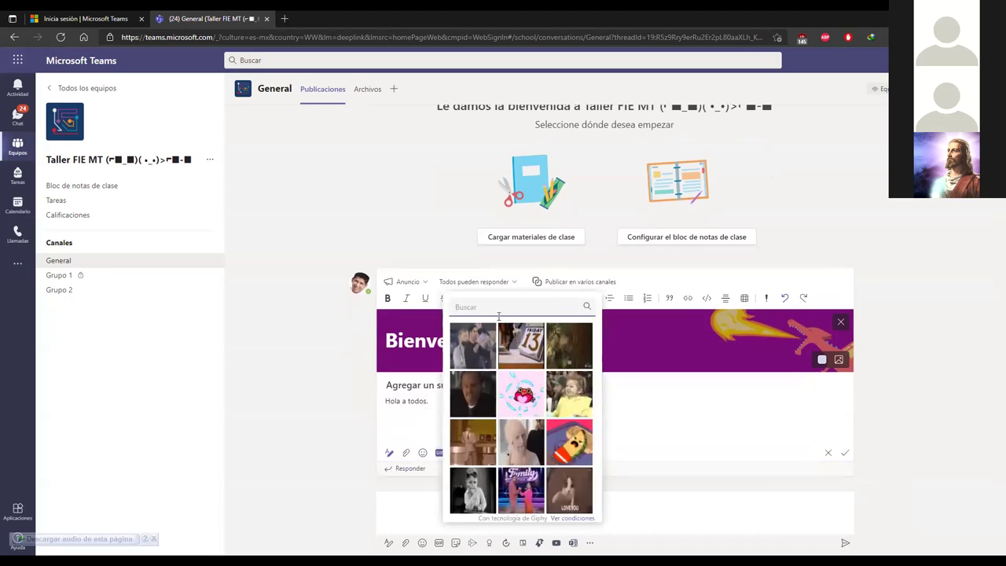
type("helloo")
key("BackSpace")
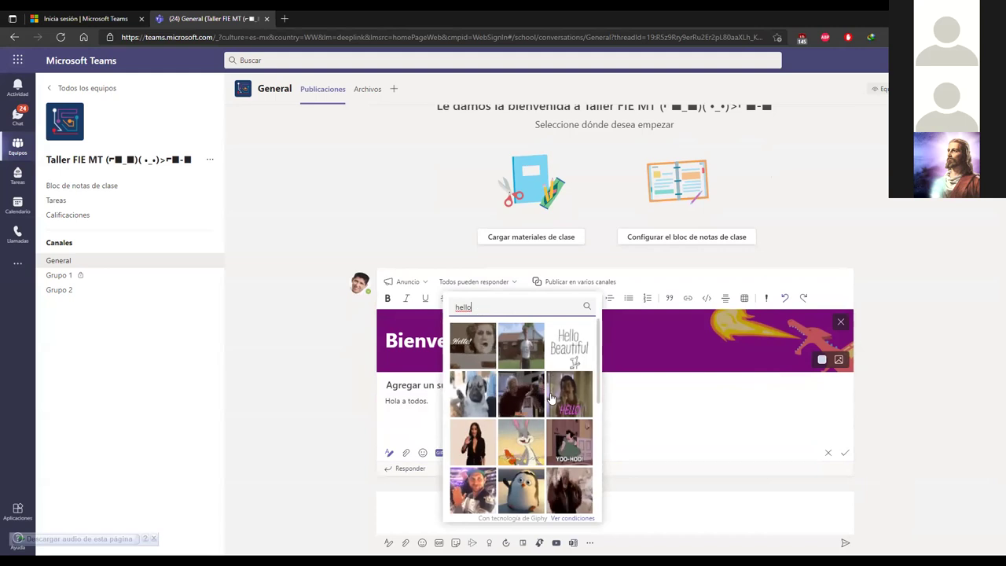
left_click(483, 350)
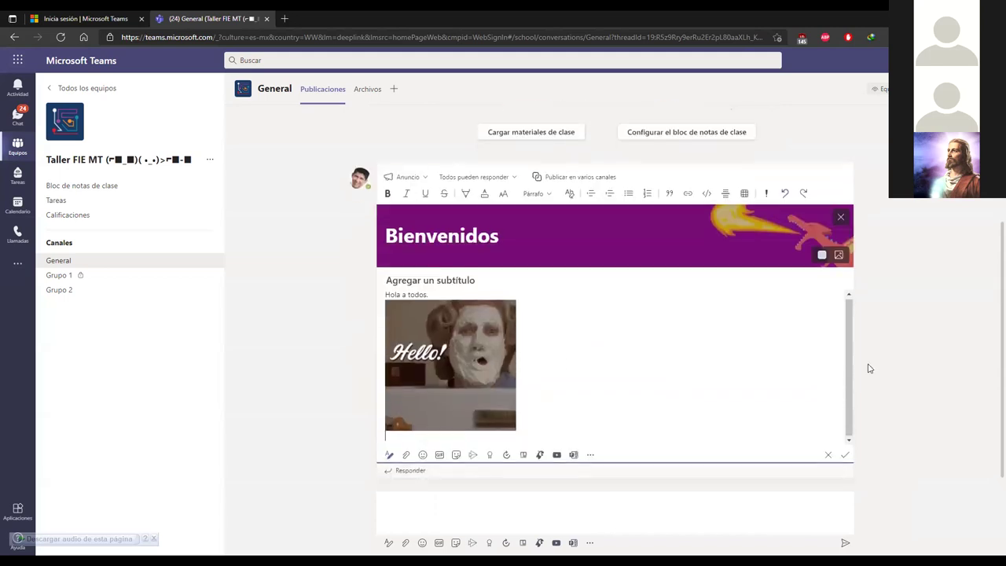
left_click(844, 455)
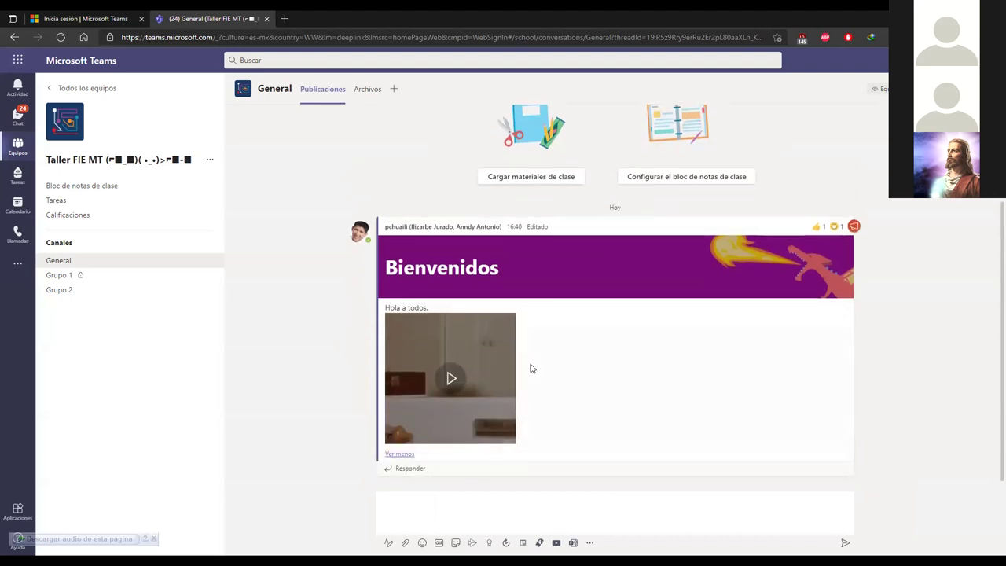
left_click(455, 378)
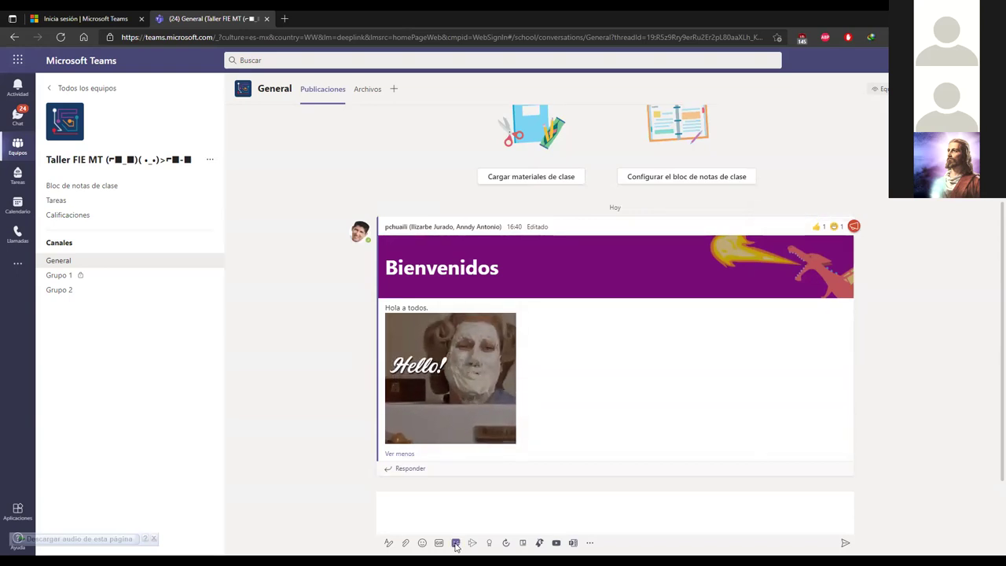
Step: Choose the orangutan meme from the Memes sticker category to caption it
left_click(456, 542)
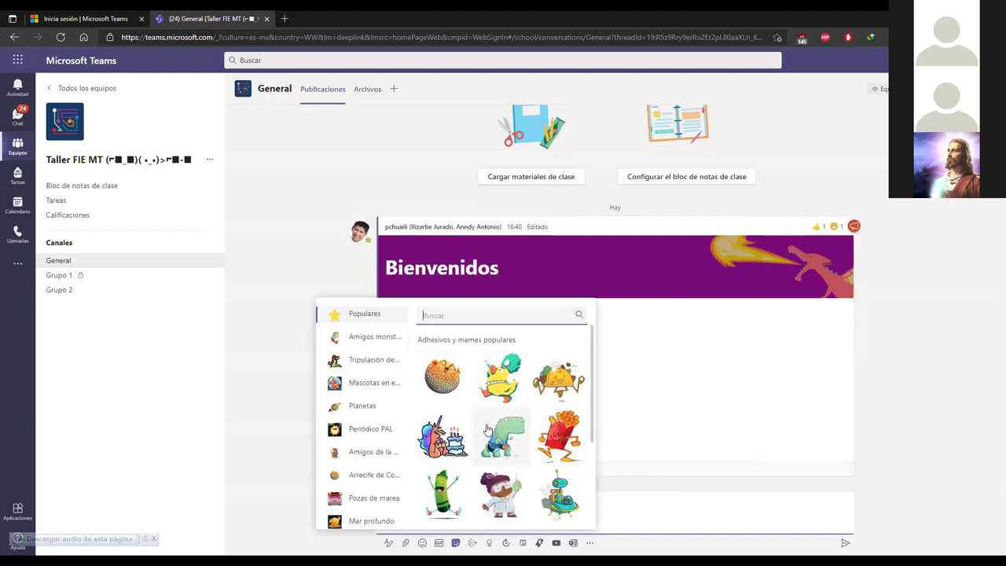
scroll(381, 402, "down", 10)
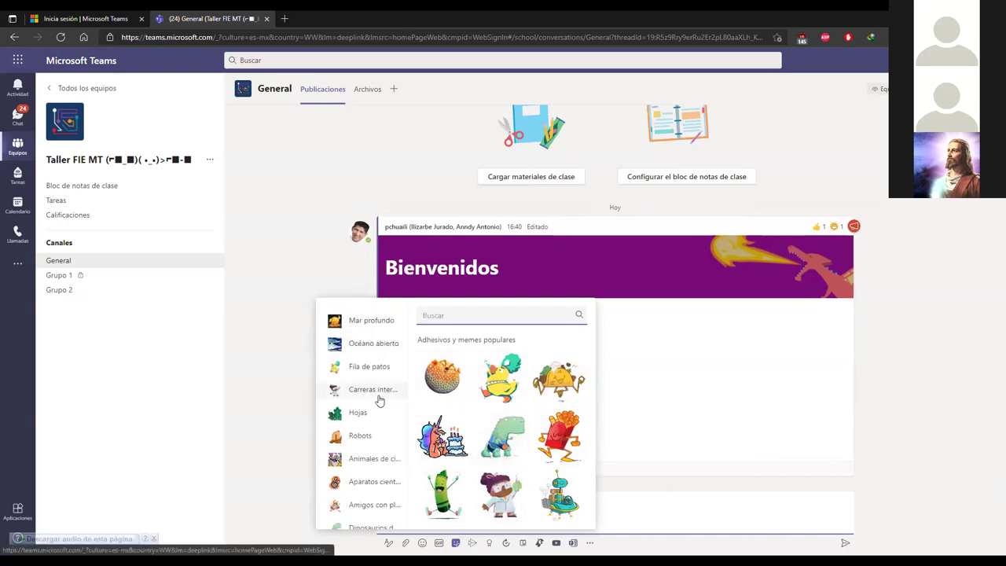
scroll(379, 398, "down", 5)
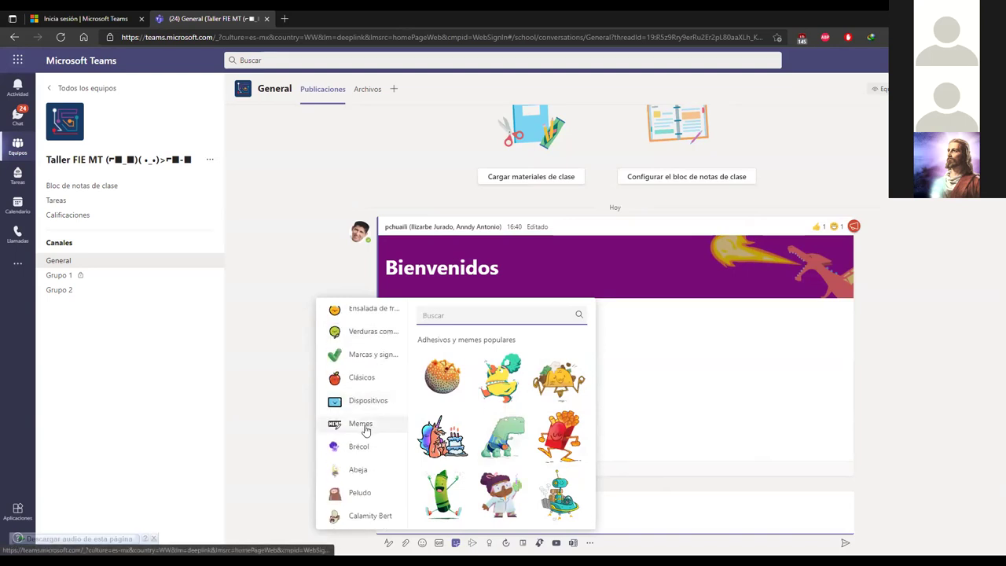
left_click(362, 430)
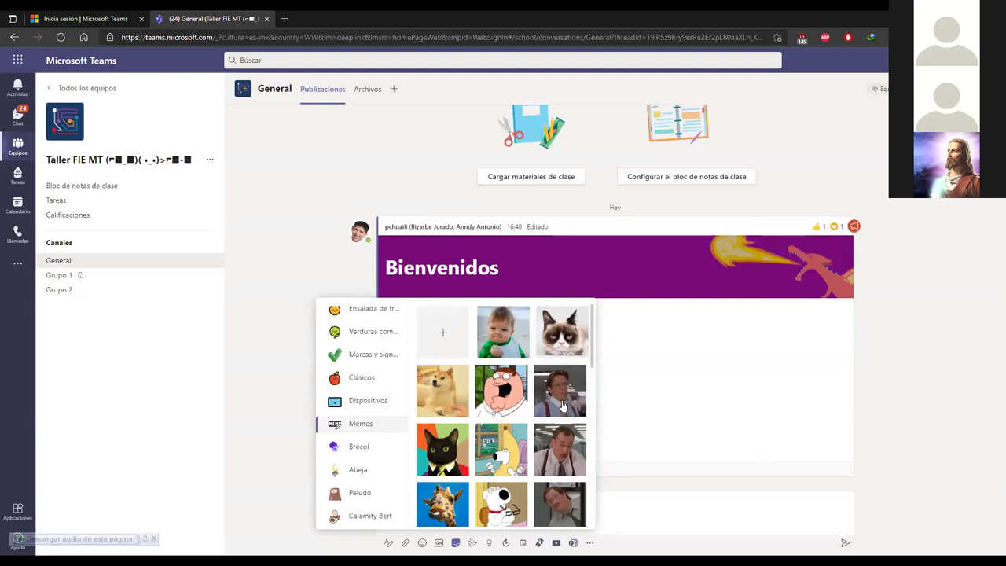
scroll(560, 389, "down", 3)
scroll(558, 387, "down", 8)
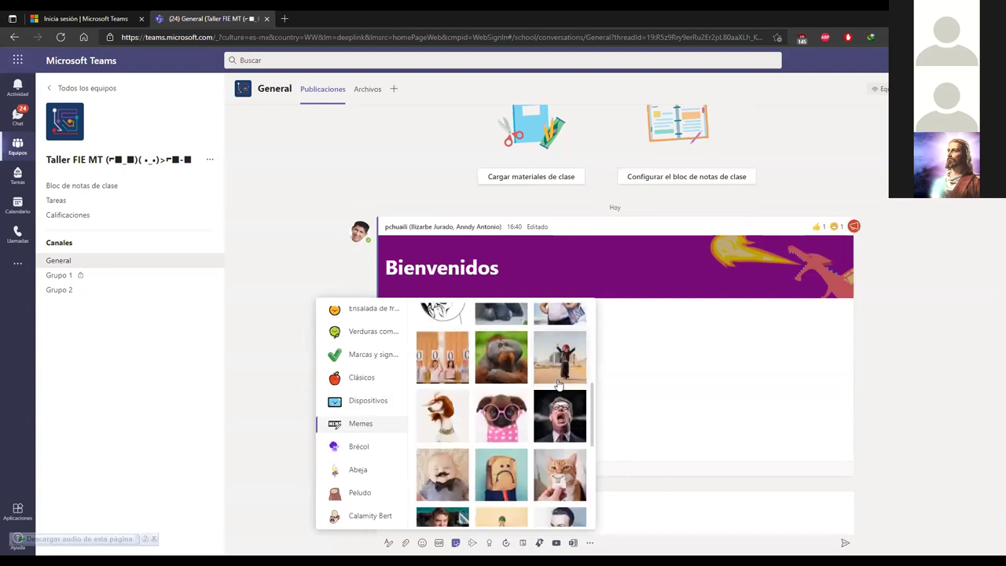
scroll(557, 383, "up", 8)
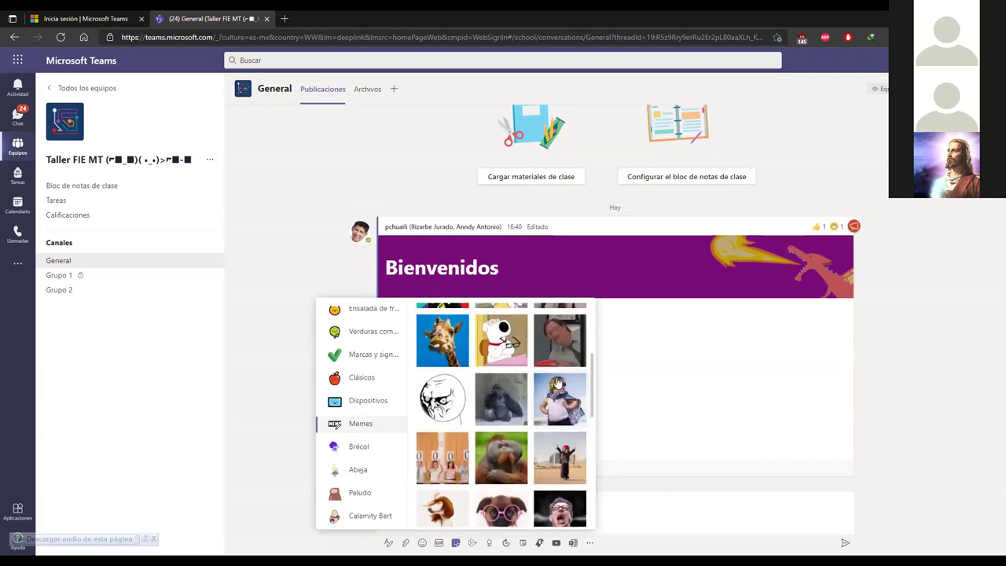
left_click(496, 455)
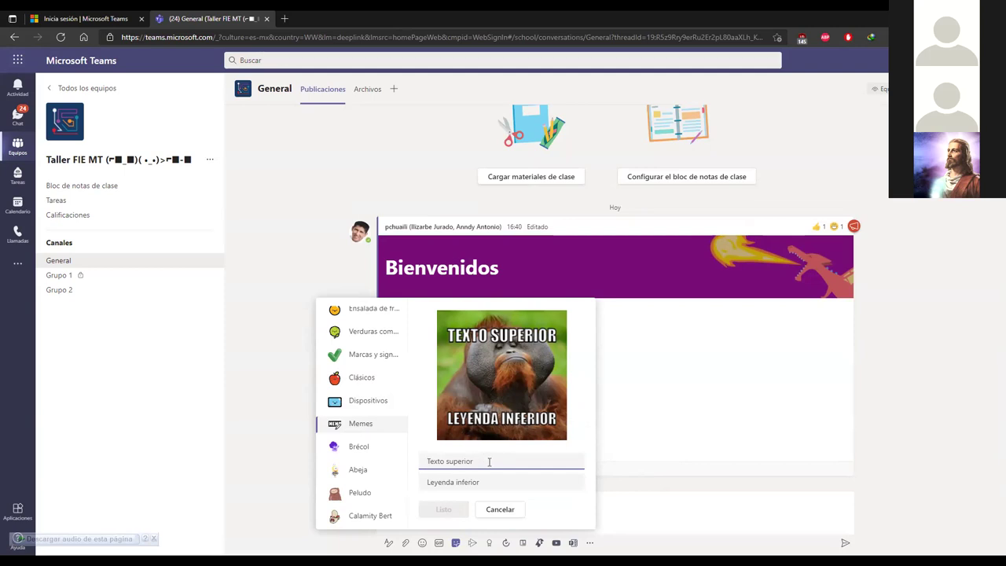
Step: Caption the orangutan meme 'Mi cara cuando' and 'Mis alumnos aprueban', then insert it
type("MI ca")
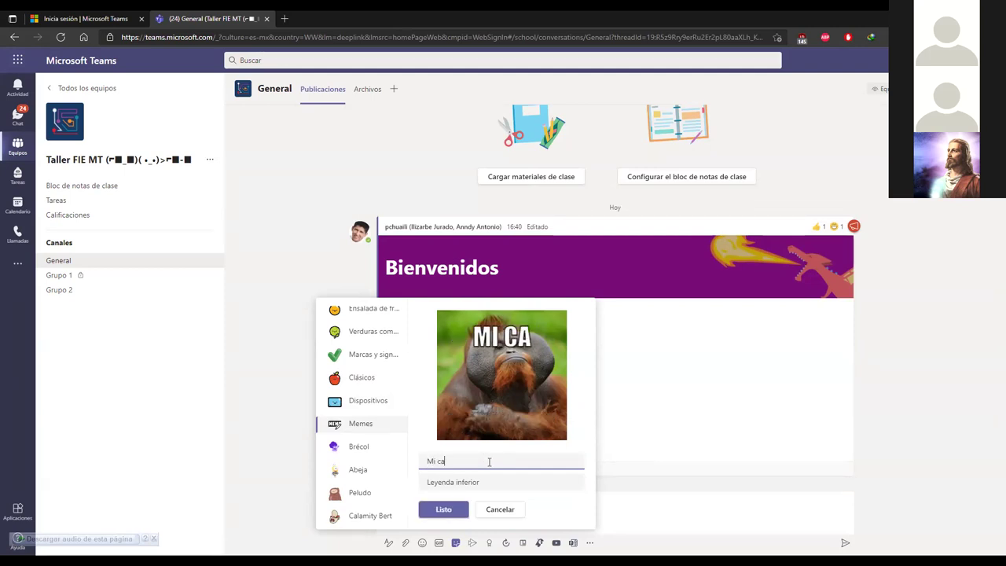
type("ra cuando")
left_click(452, 482)
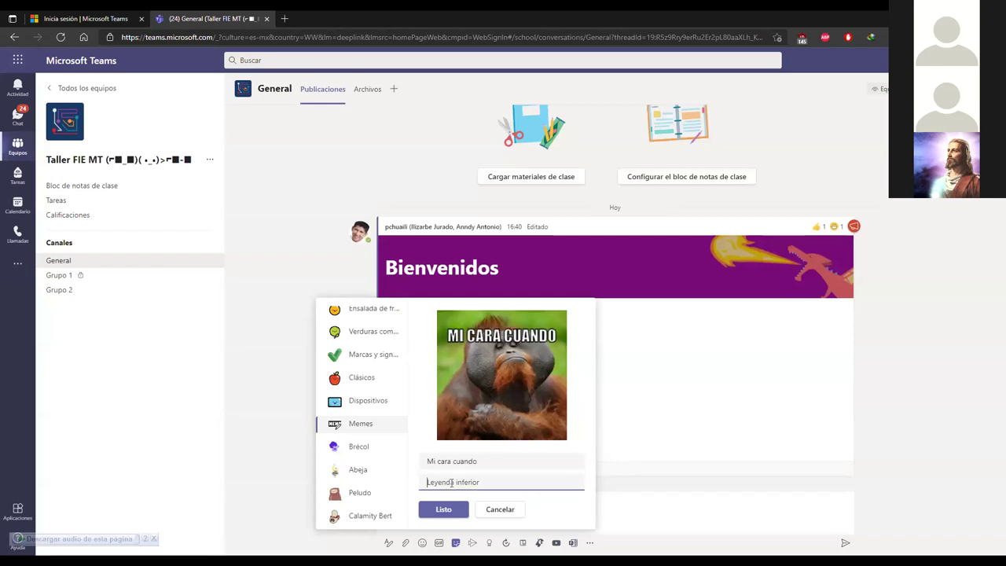
type("Mis alum")
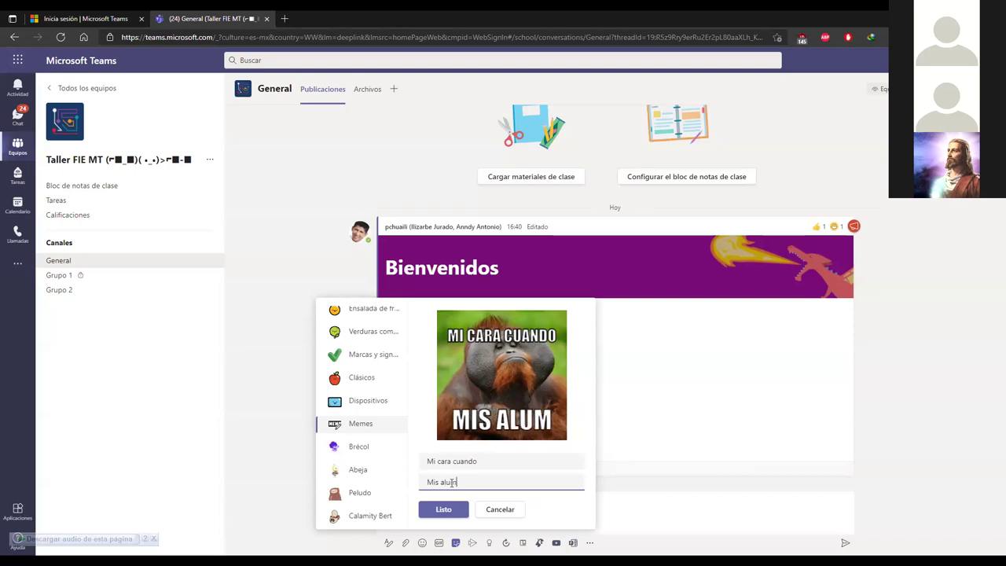
type("nos apruebam")
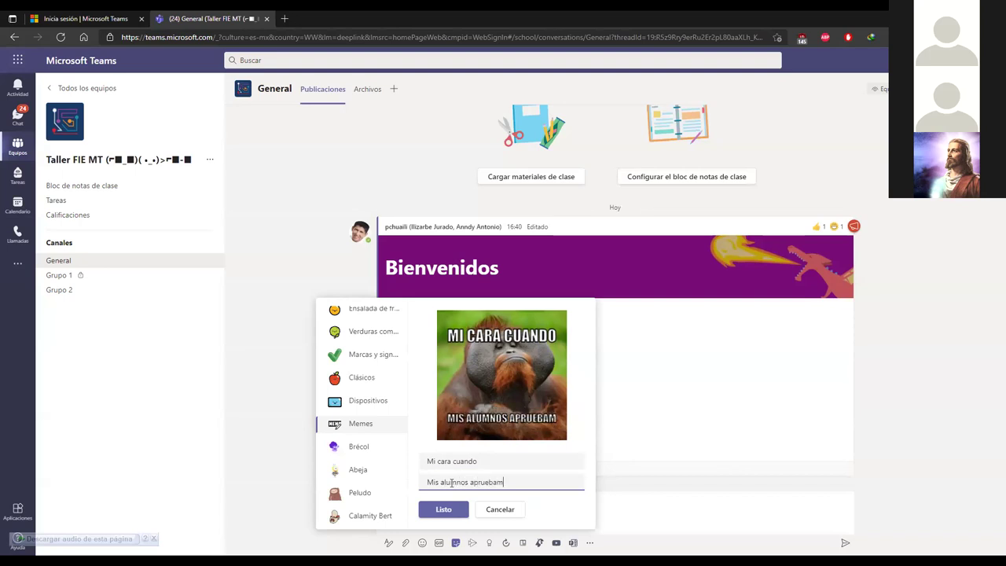
key("BackSpace")
type("n")
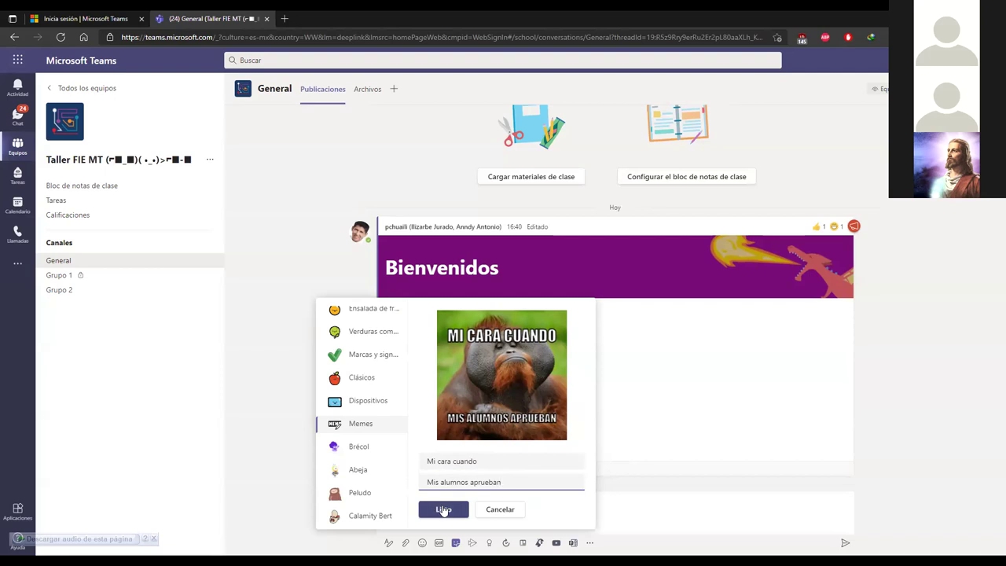
left_click(443, 509)
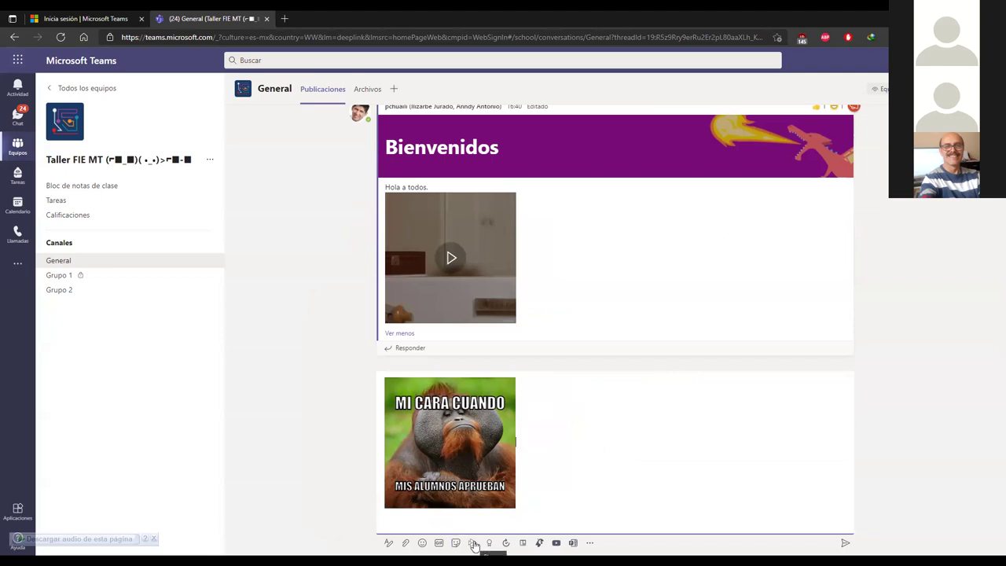
Step: Dismiss the Stream link panel and bring up the Elogio praise dialog instead
left_click(472, 543)
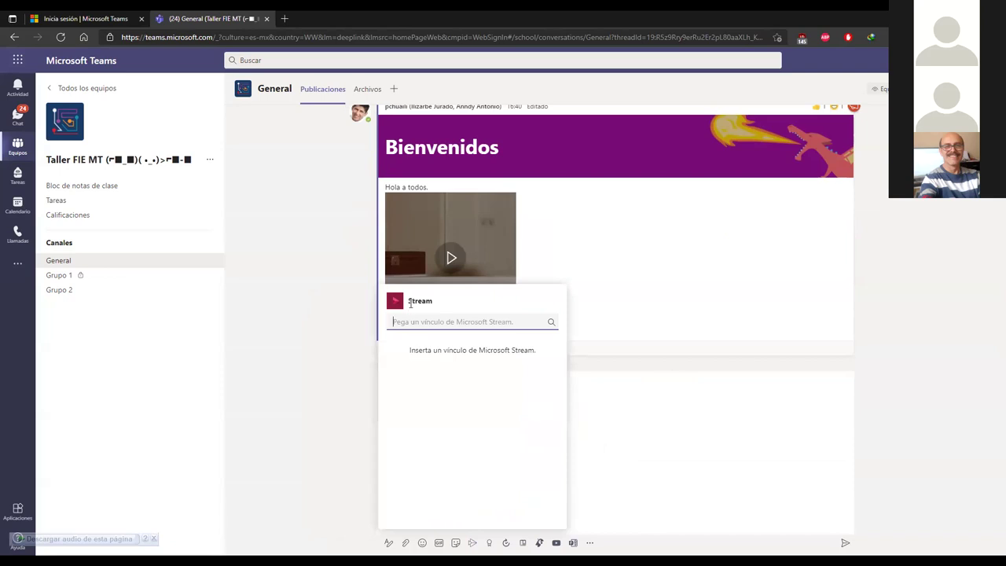
left_click_drag(431, 298, 410, 300)
left_click(485, 321)
left_click(342, 451)
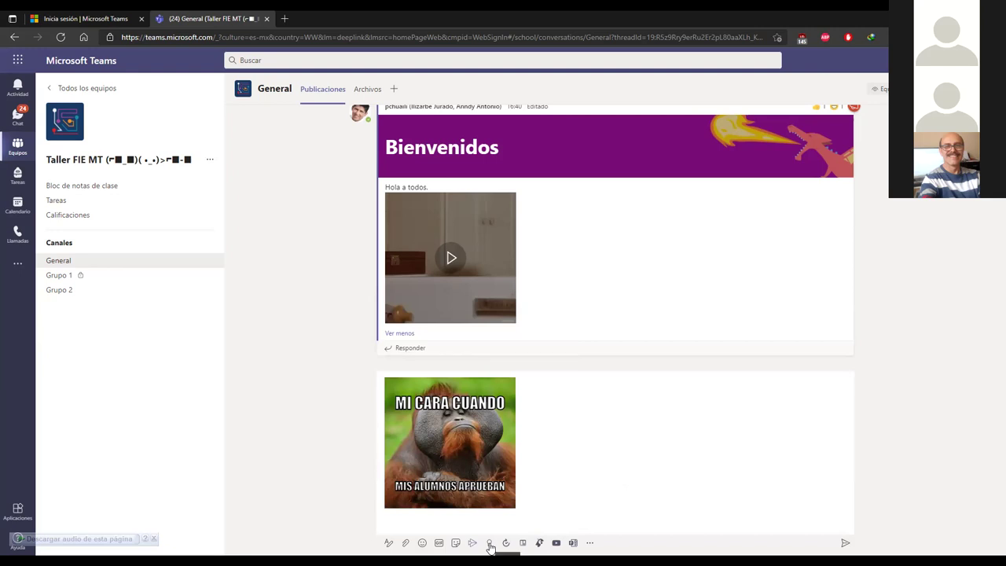
left_click(489, 544)
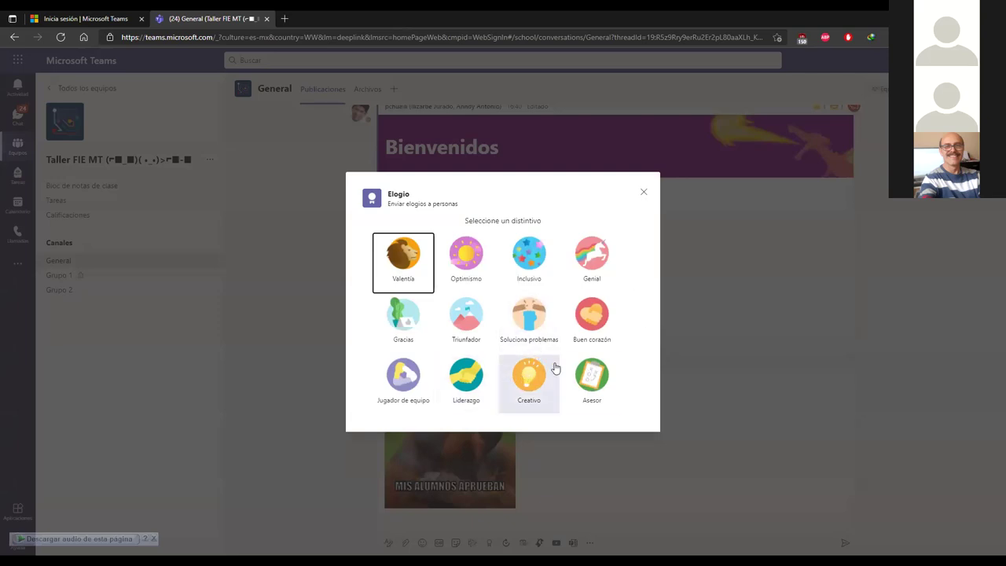
Step: Send a Creativo praise badge to the student with the note 'Muy buen trabajo.'
left_click(533, 383)
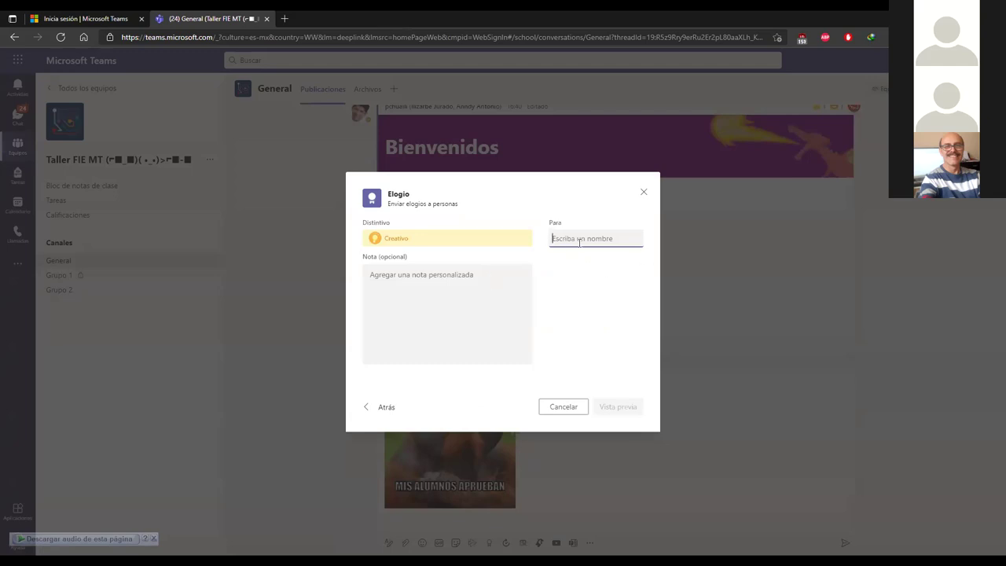
type("ch")
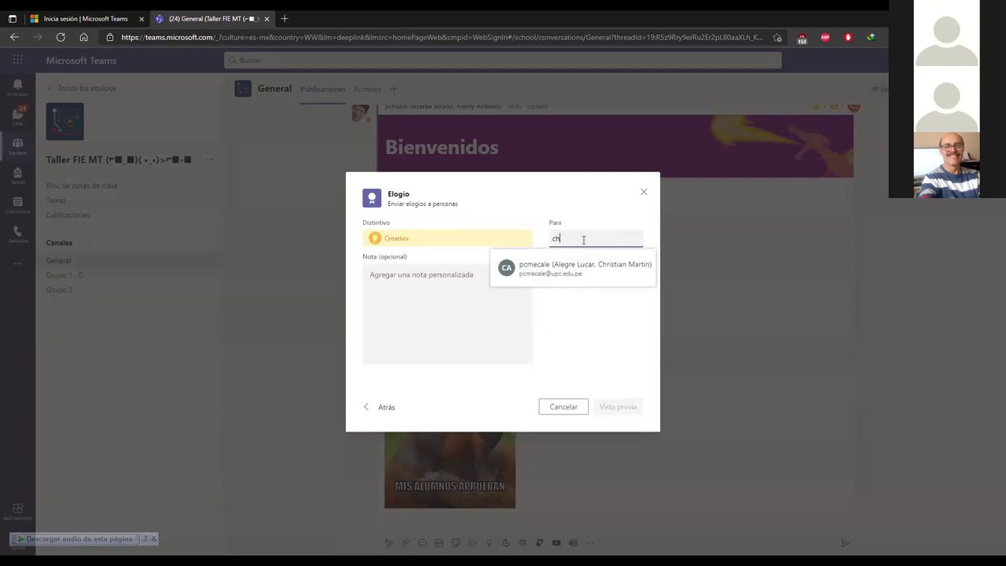
left_click(566, 270)
left_click(444, 319)
type("Muy buen trabajo.")
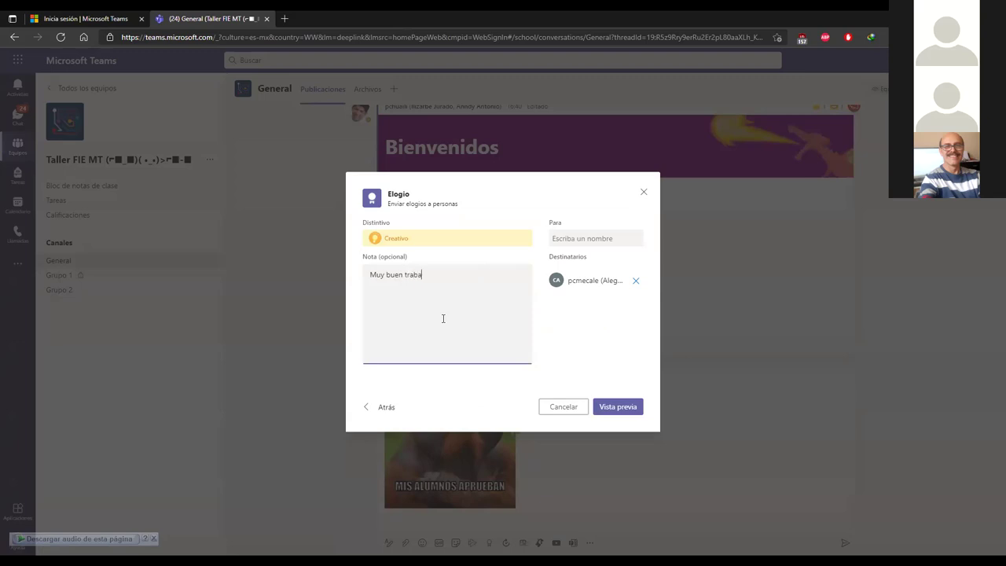
left_click(621, 408)
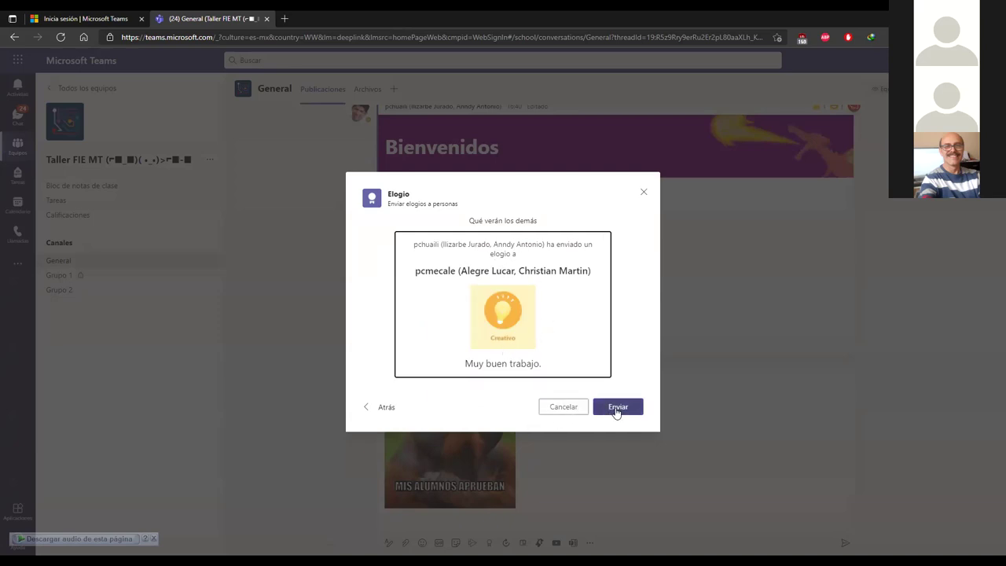
left_click(372, 409)
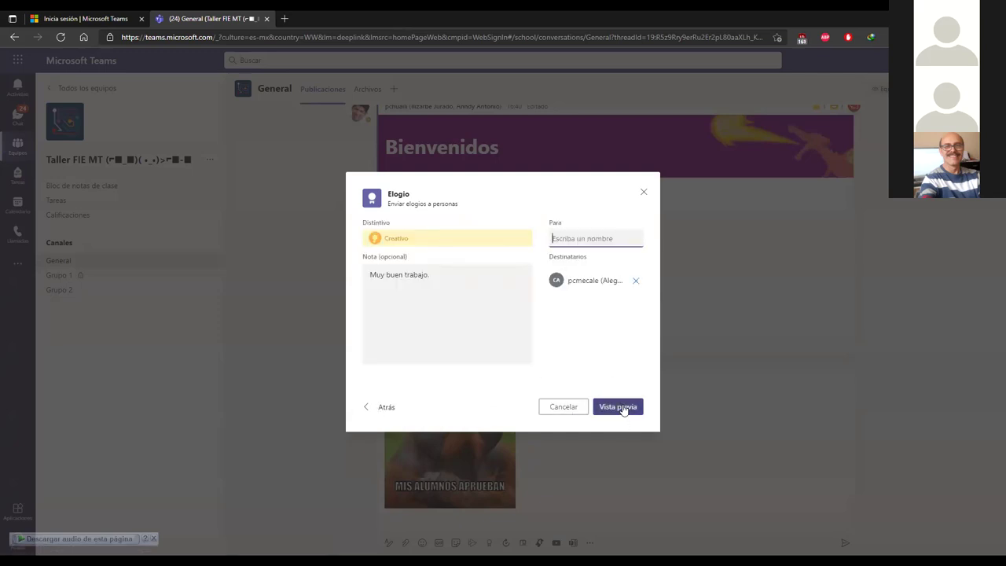
left_click(621, 407)
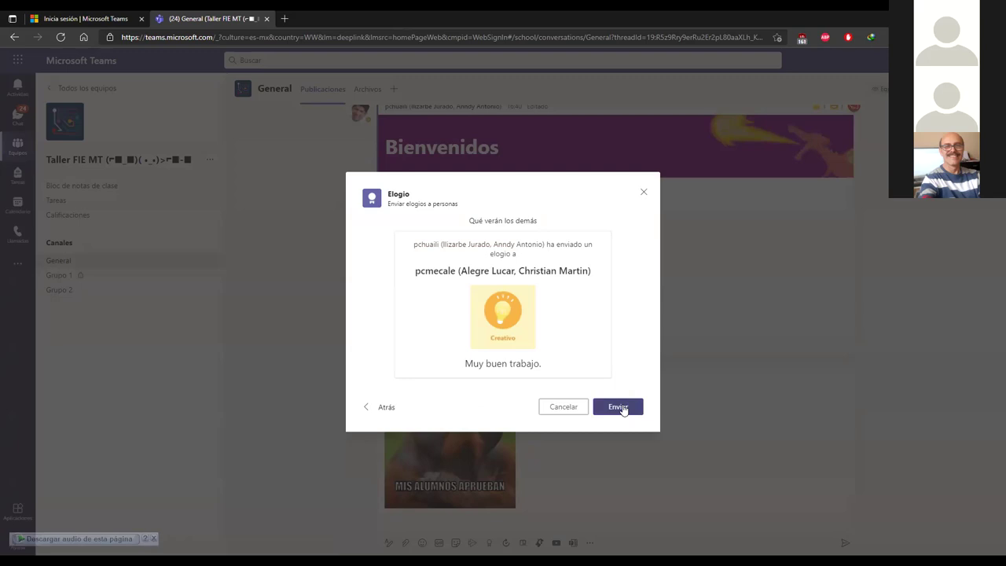
left_click(620, 408)
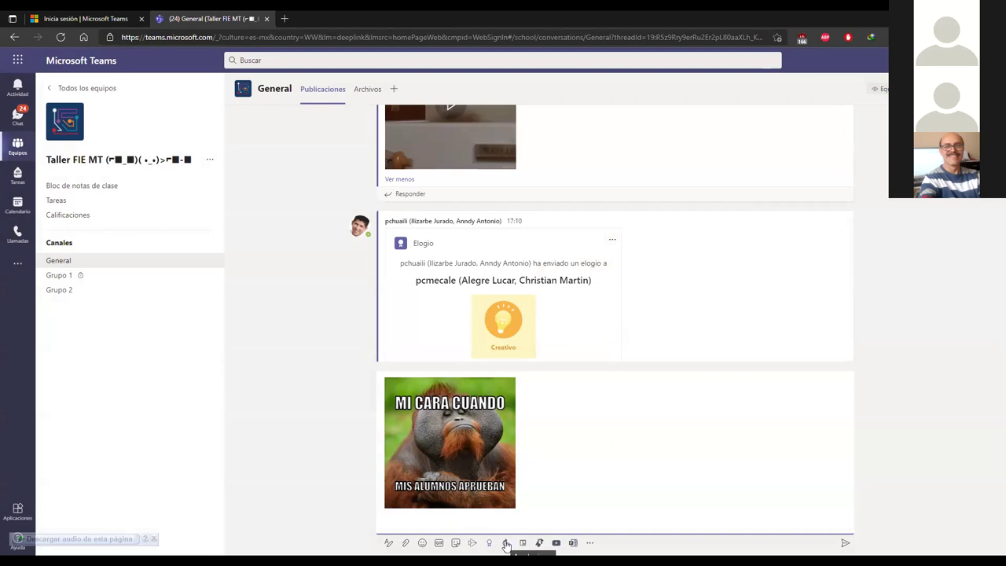
left_click(505, 543)
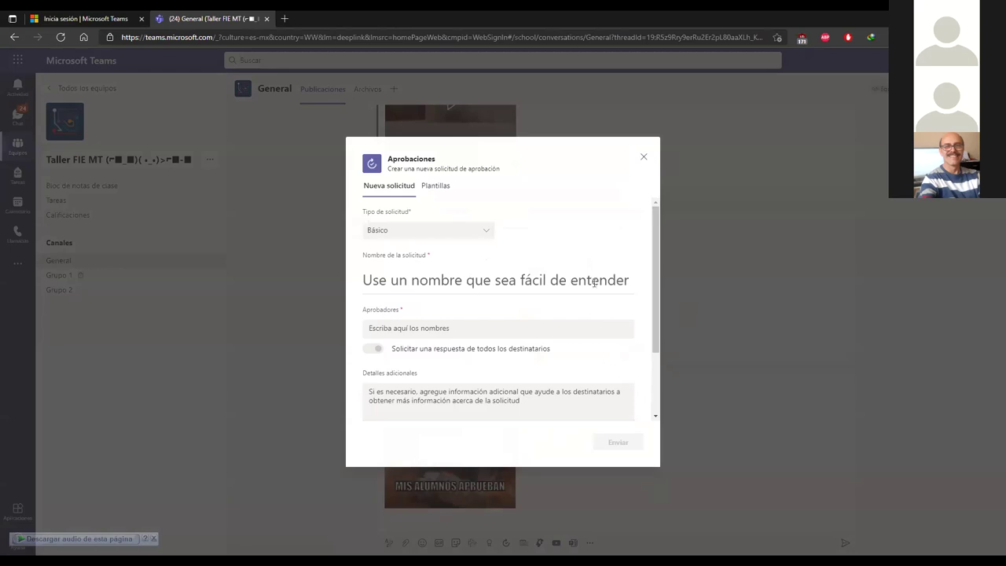
scroll(618, 275, "down", 2)
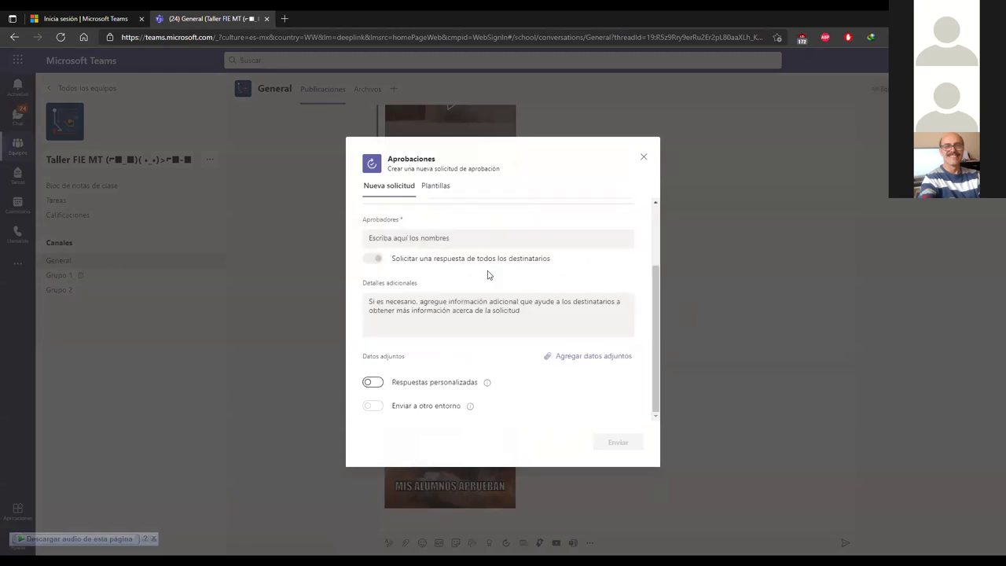
scroll(476, 243, "up", 2)
scroll(471, 326, "down", 2)
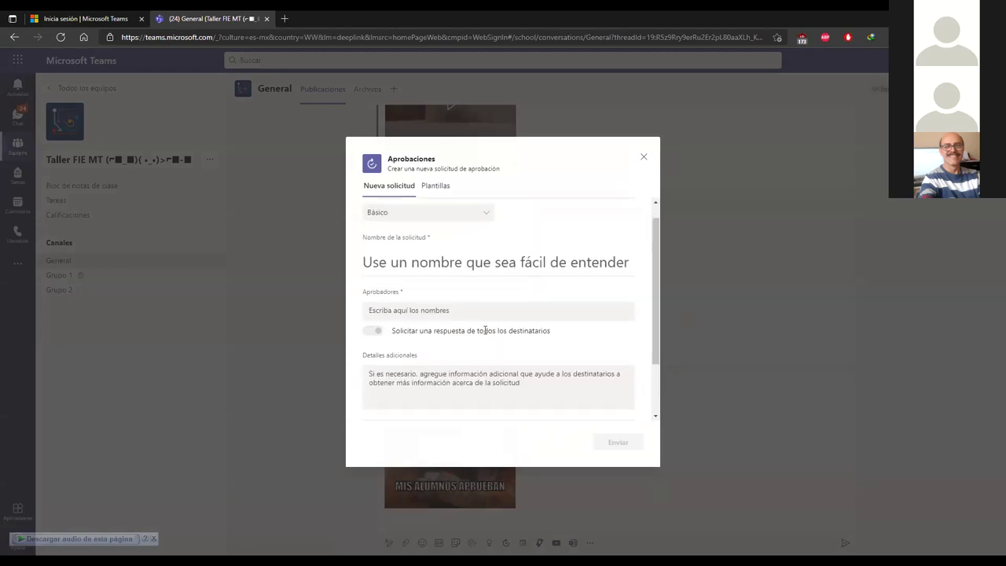
scroll(539, 289, "up", 2)
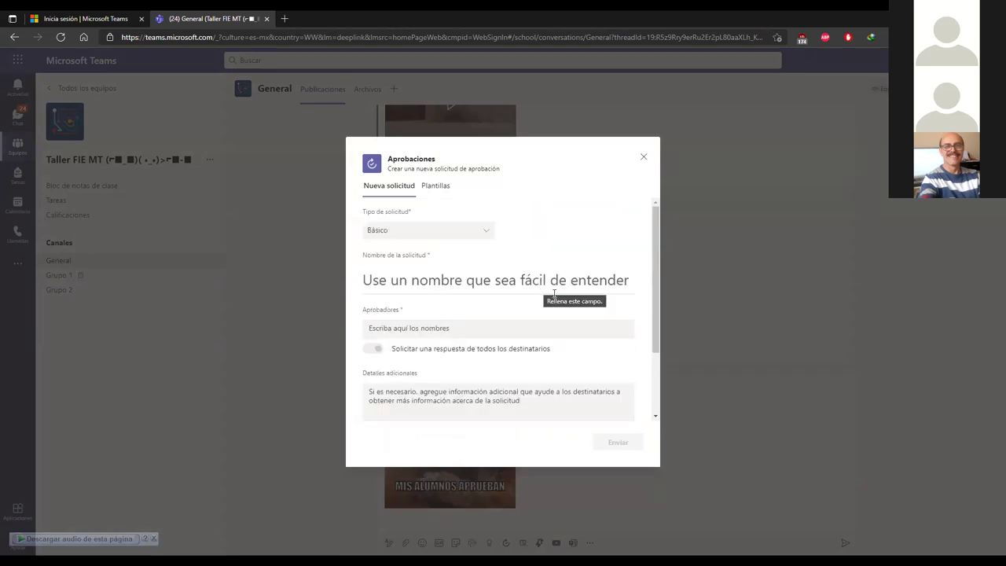
scroll(535, 312, "down", 3)
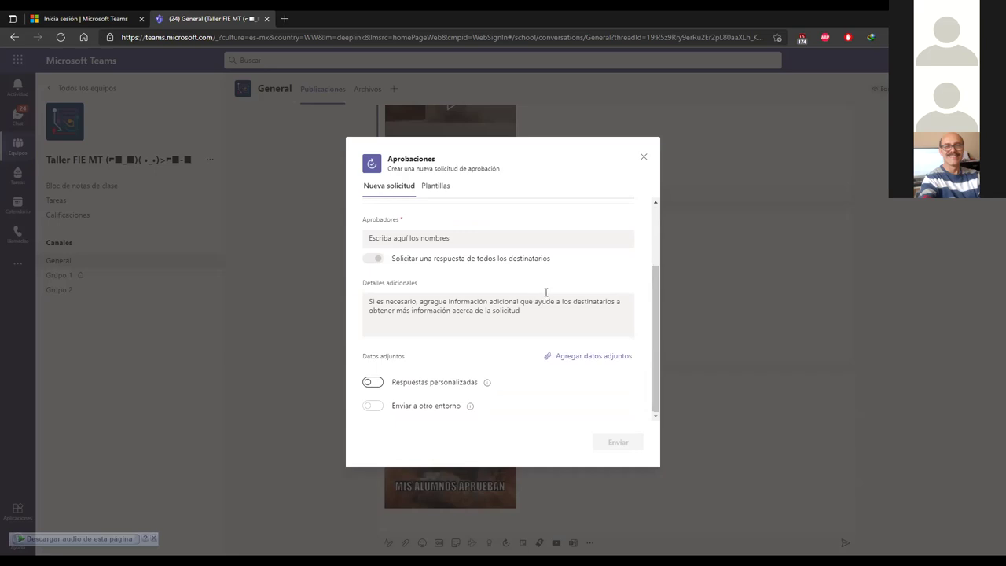
scroll(545, 297, "up", 3)
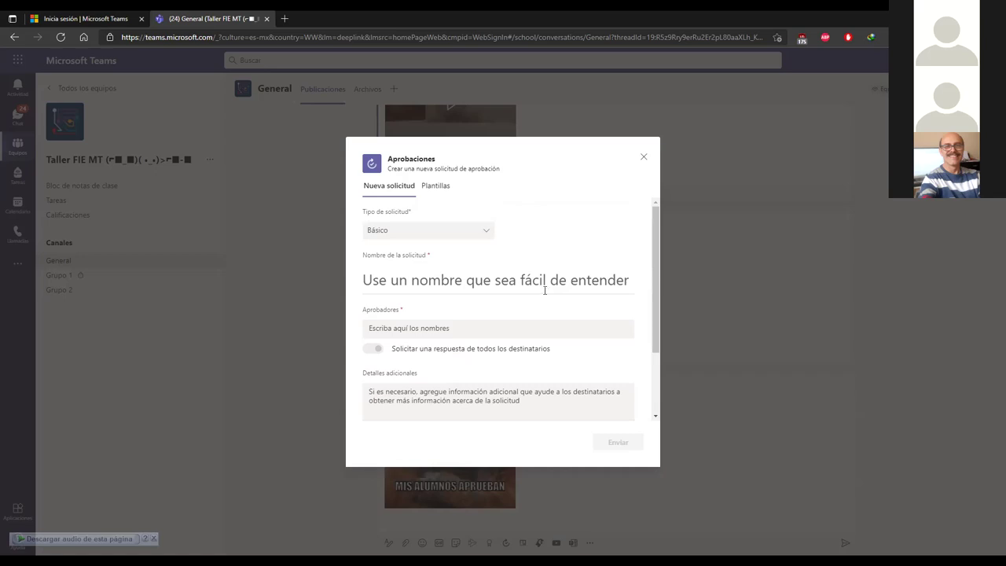
left_click(643, 160)
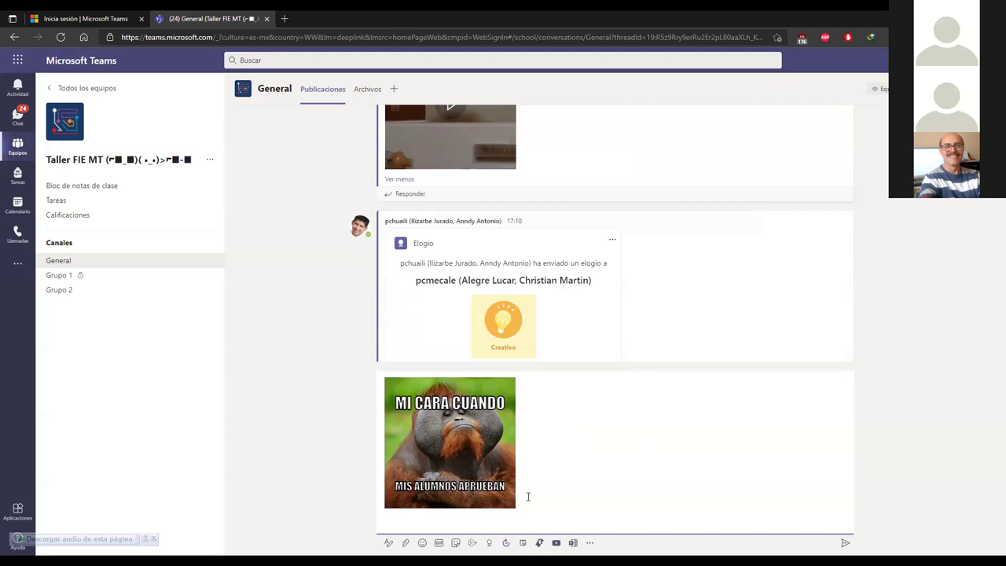
Step: Post the captioned meme to the General channel and switch to the private chat list
left_click(845, 542)
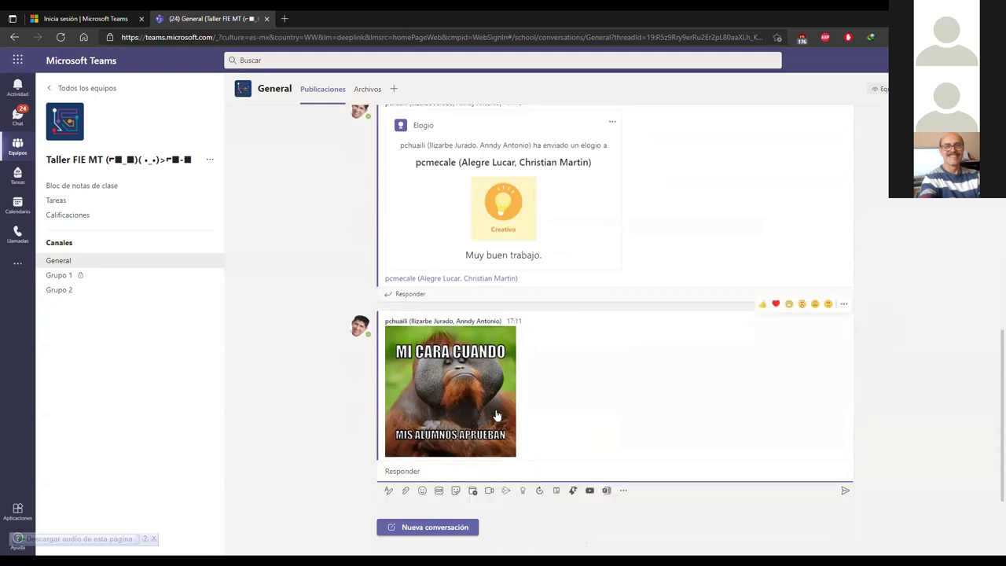
scroll(660, 332, "up", 10)
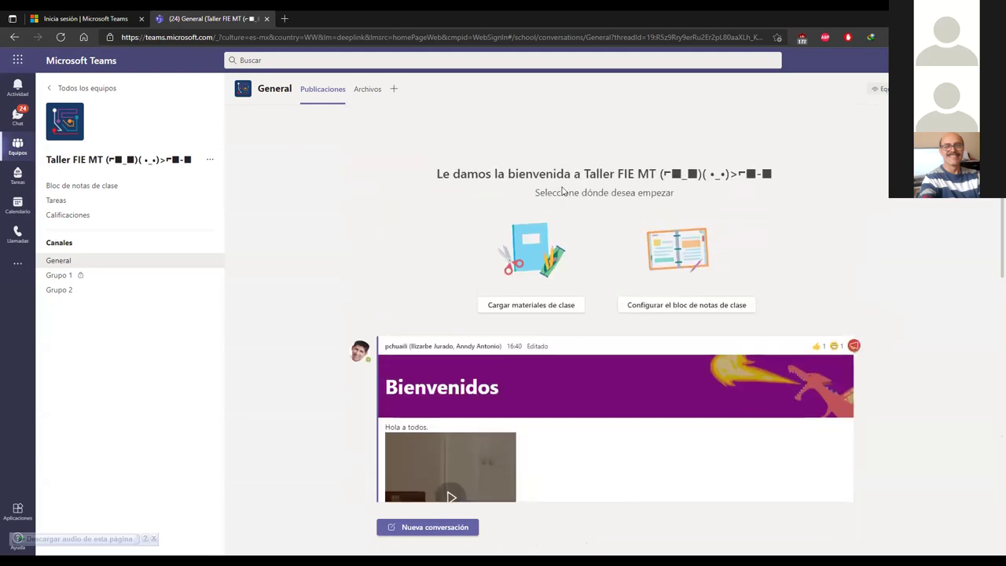
scroll(507, 341, "down", 10)
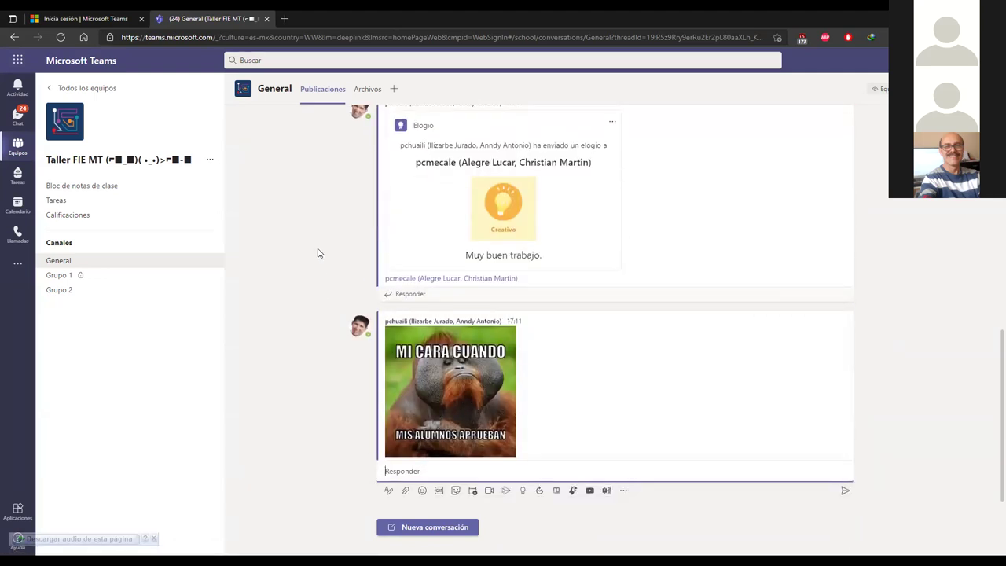
left_click(18, 120)
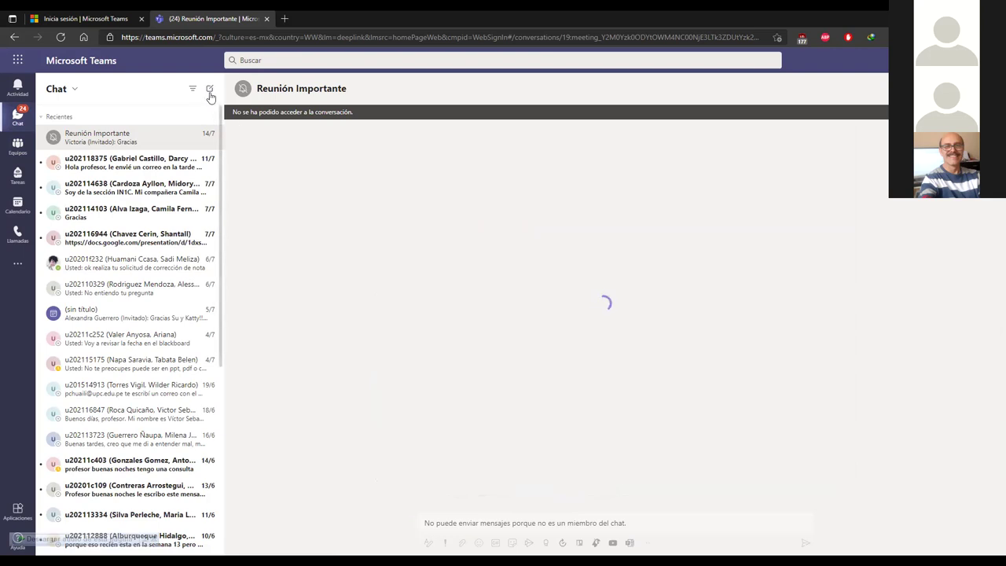
Step: Start a new one-to-one chat with the student and send the greeting 'Hola'
left_click(210, 88)
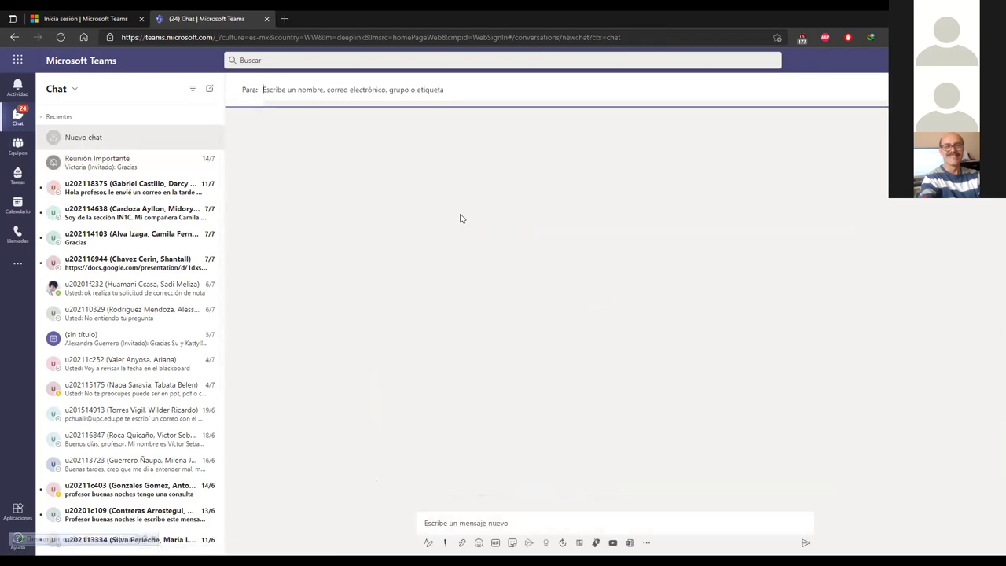
type("ch")
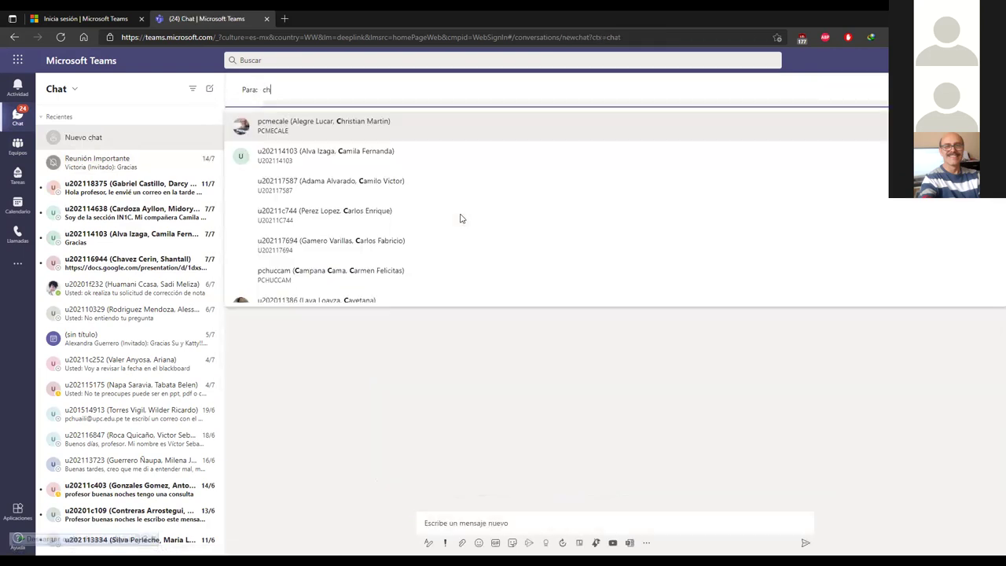
left_click(350, 131)
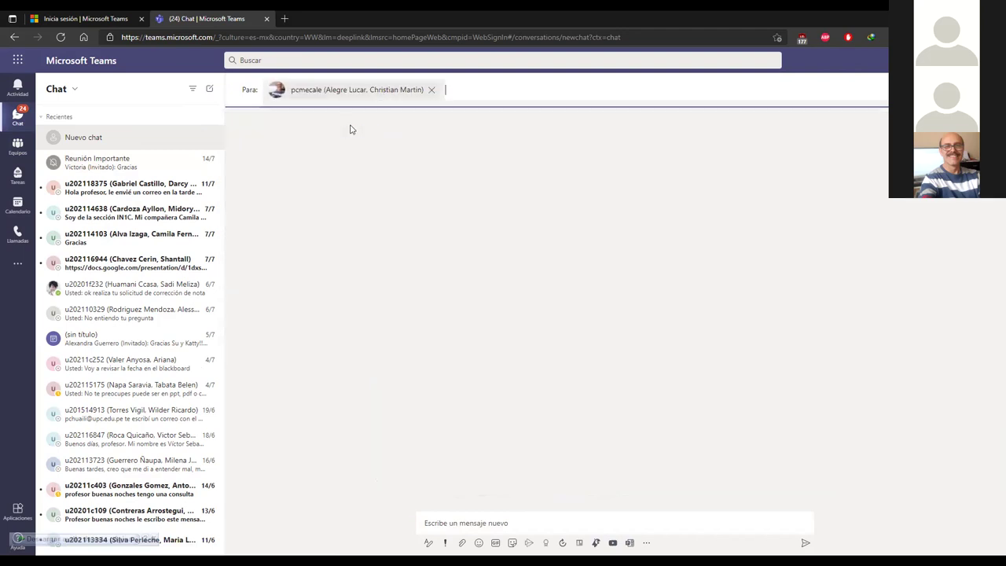
left_click(495, 520)
type("Hola")
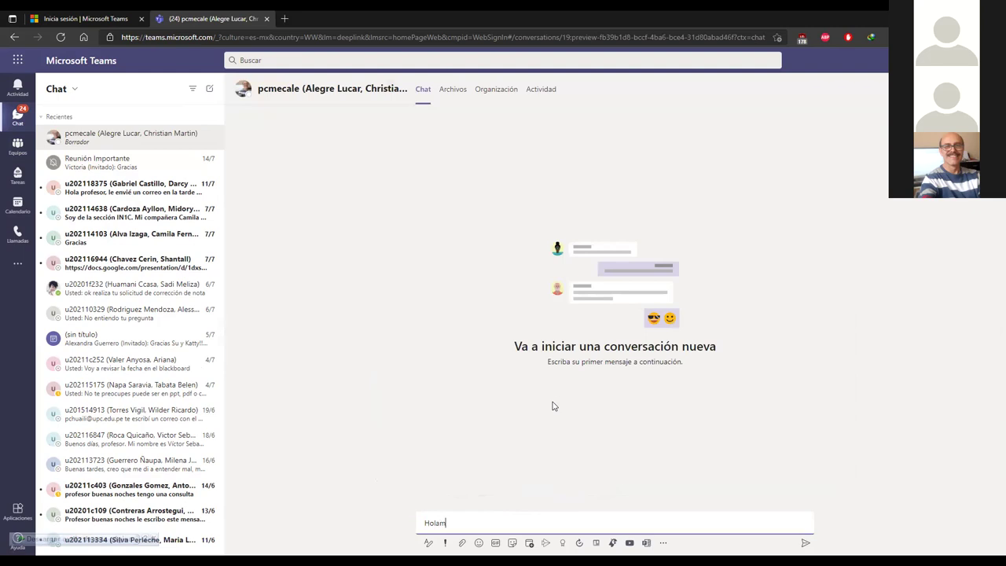
key("Return")
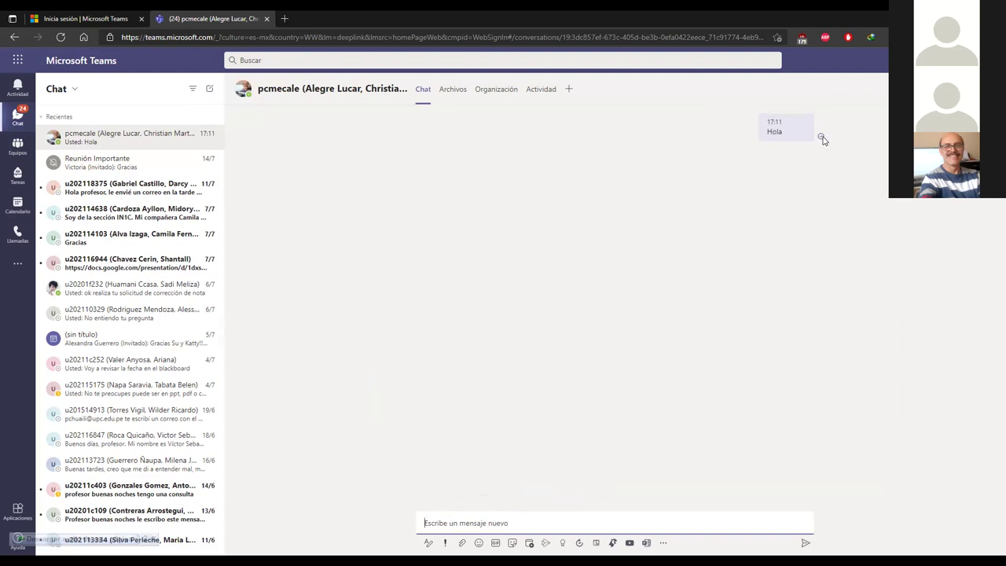
mouse_move(823, 141)
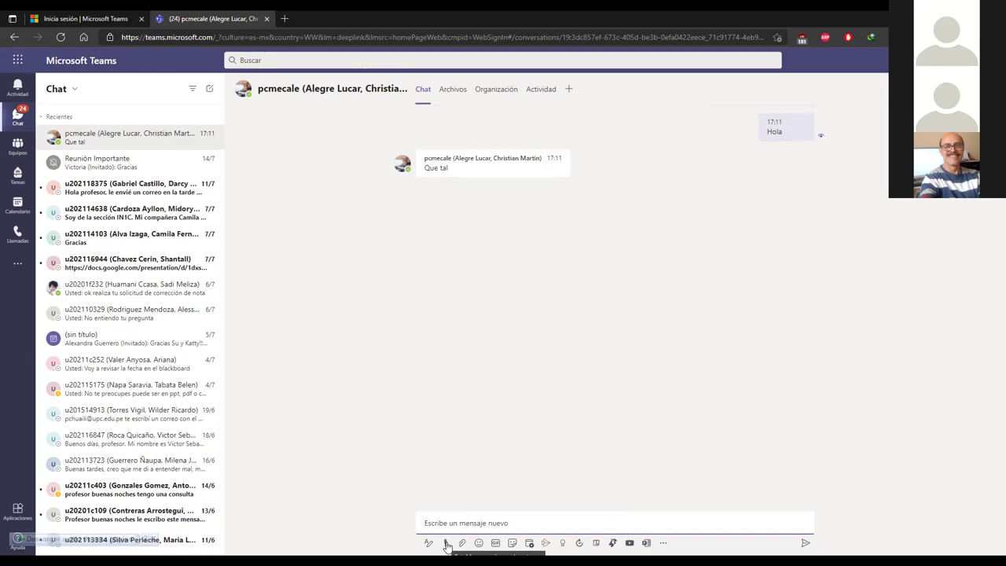
Step: Send a smiley emoji to the student, then return to the team's General channel
left_click(462, 544)
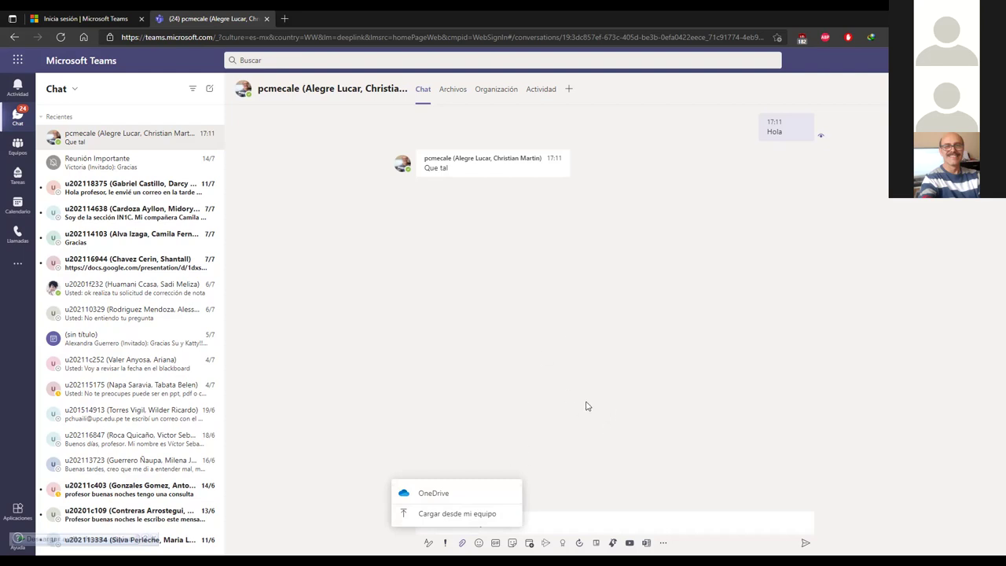
left_click(521, 324)
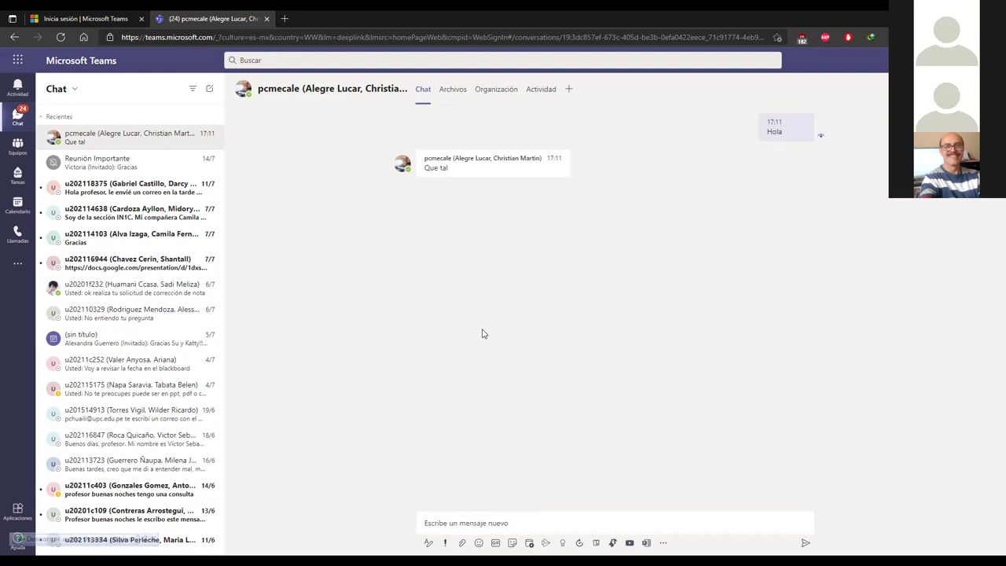
left_click(479, 544)
left_click(392, 344)
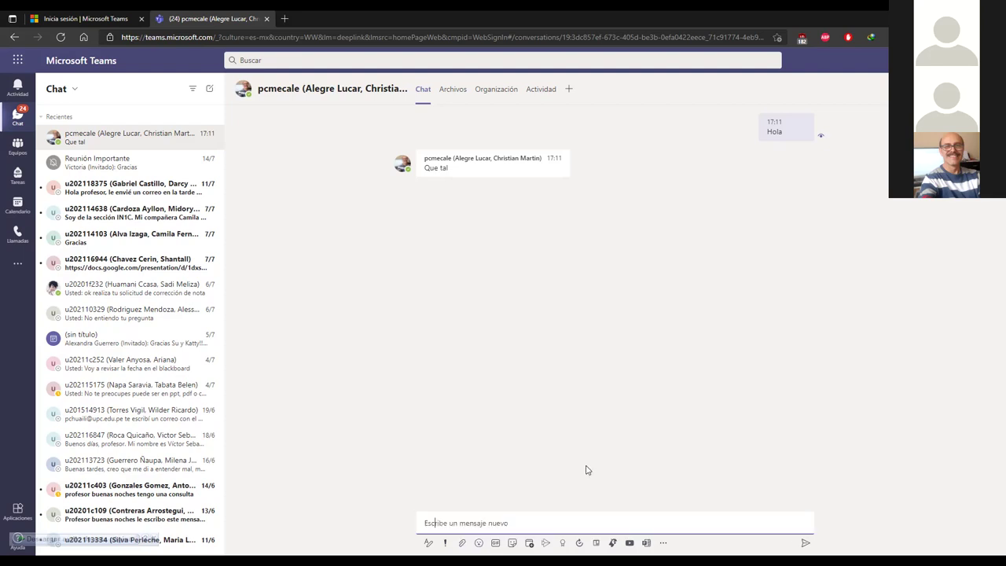
key("Return")
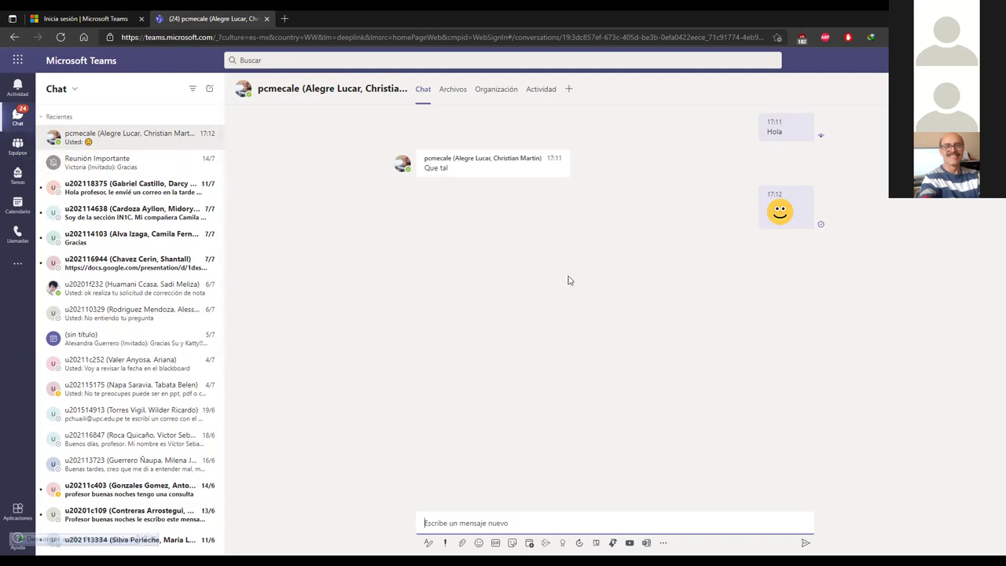
left_click(17, 148)
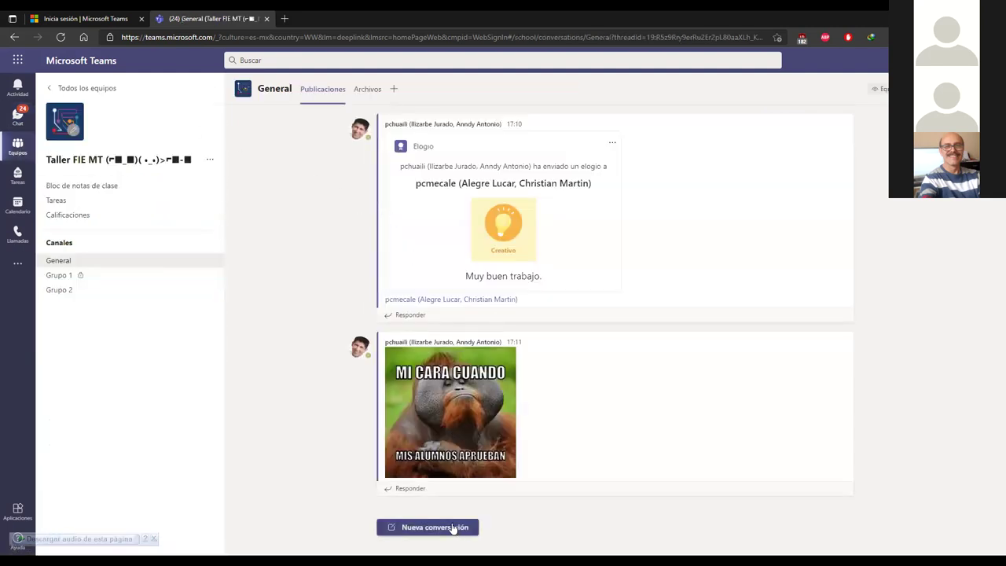
left_click(461, 537)
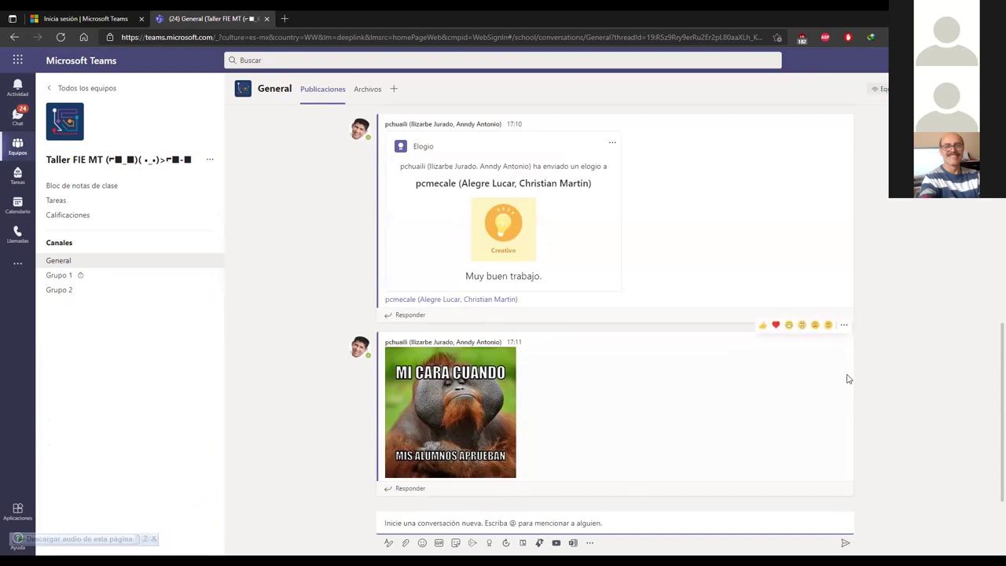
type("Profe")
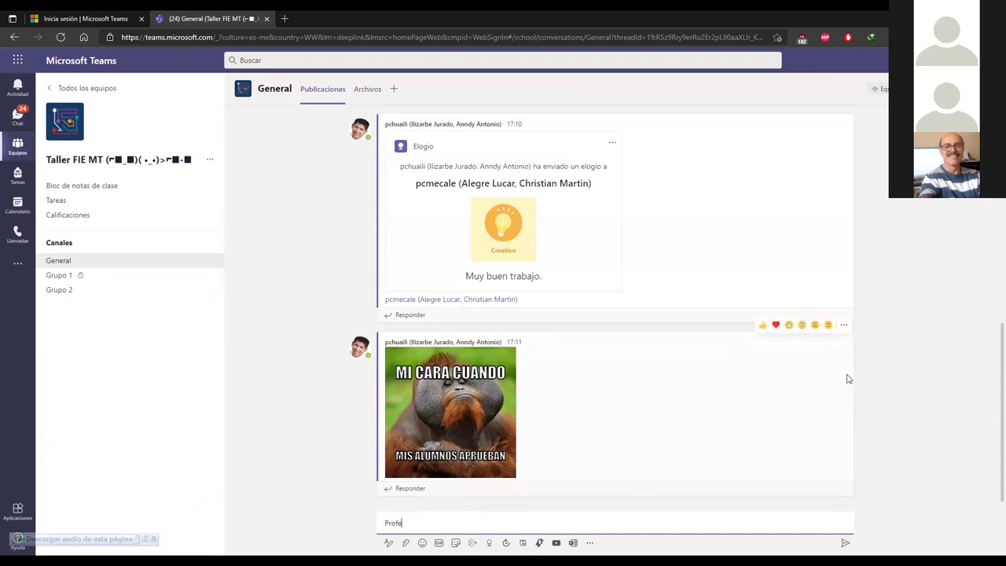
type("sor para cuando es la tarea")
type("@")
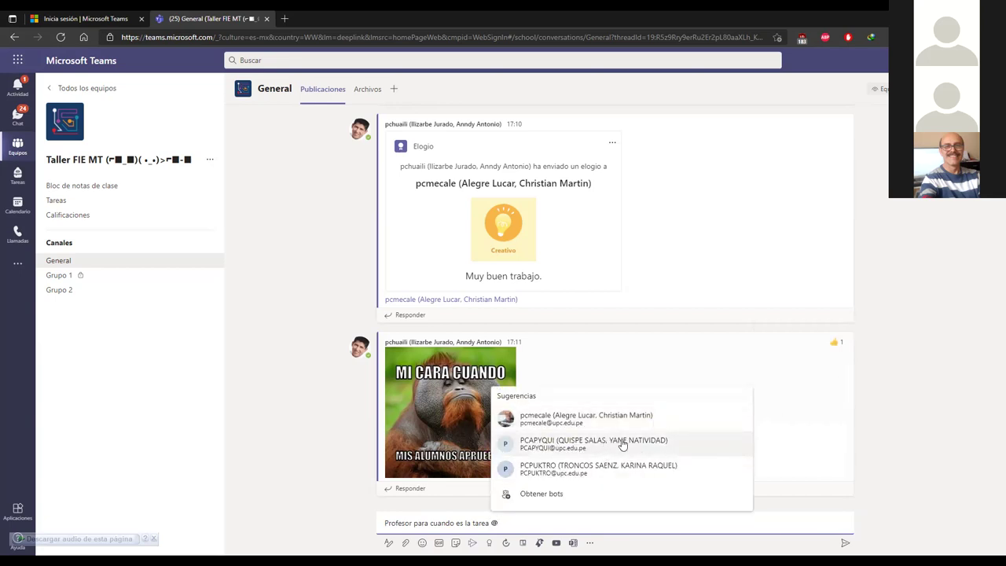
left_click(645, 470)
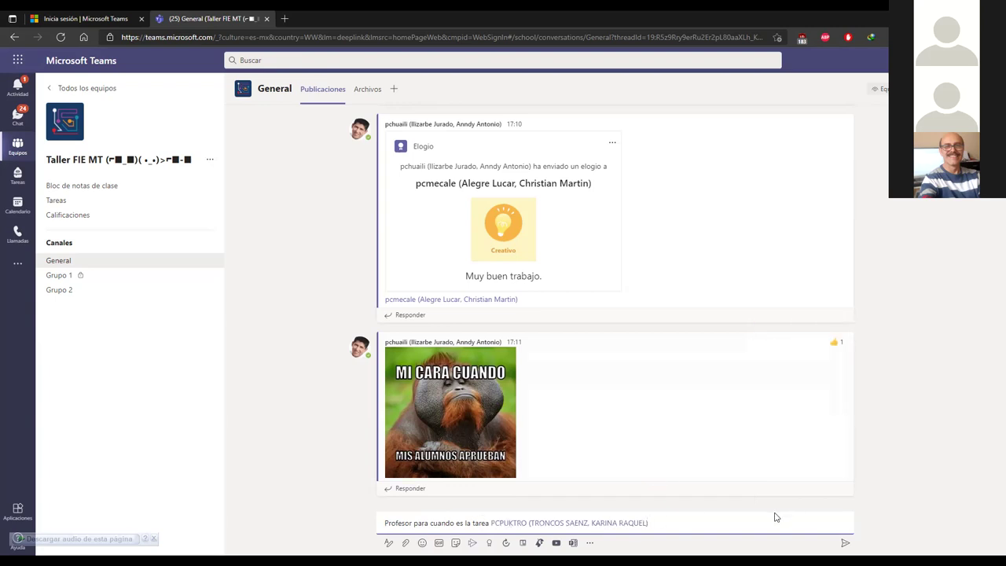
key("Return")
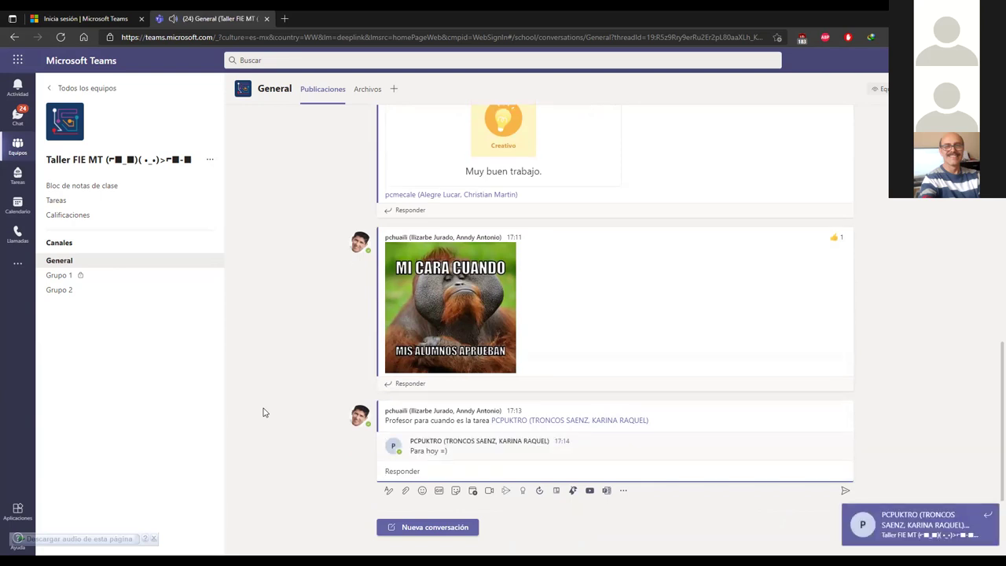
Step: Reply to the mention thread with a Giphy GIF, then switch to the Grupo 1 channel
left_click(438, 491)
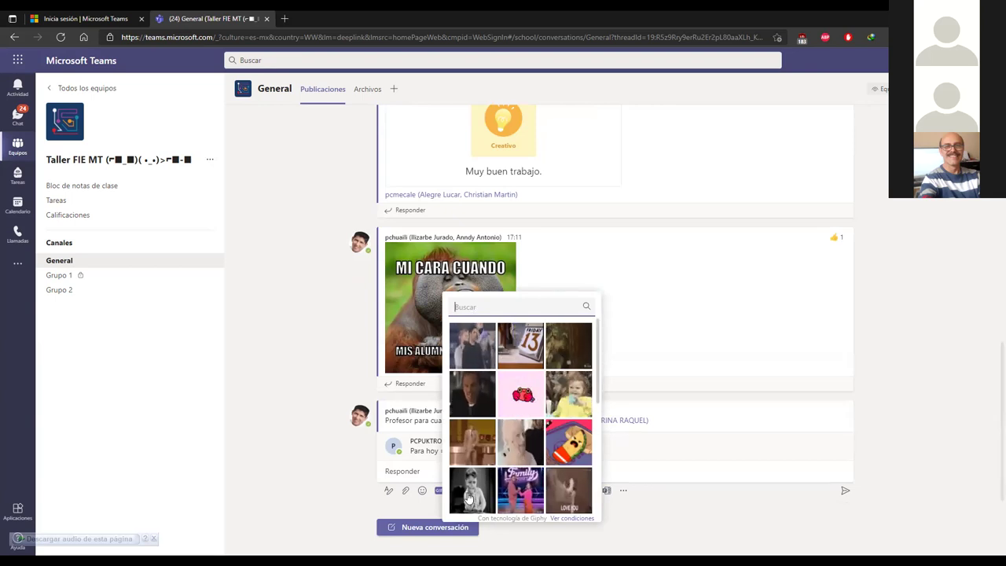
left_click(627, 461)
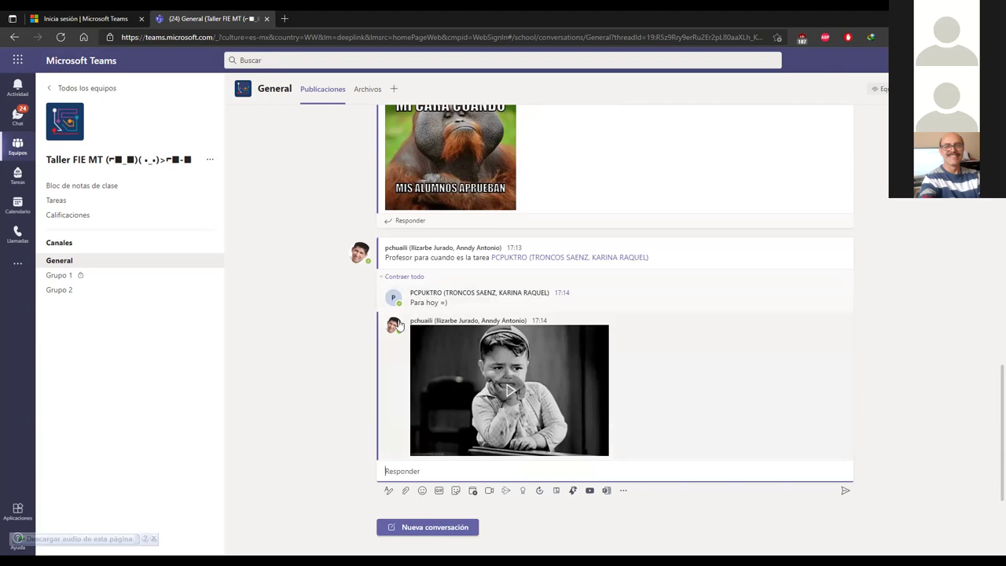
left_click(102, 280)
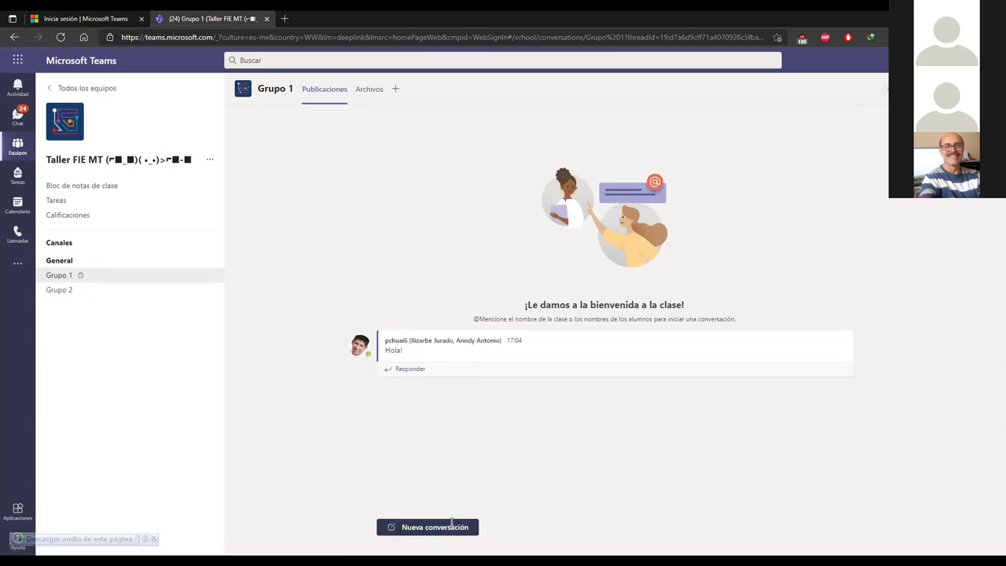
Step: Begin a new post in Grupo 1, then go back to the General channel
left_click(453, 527)
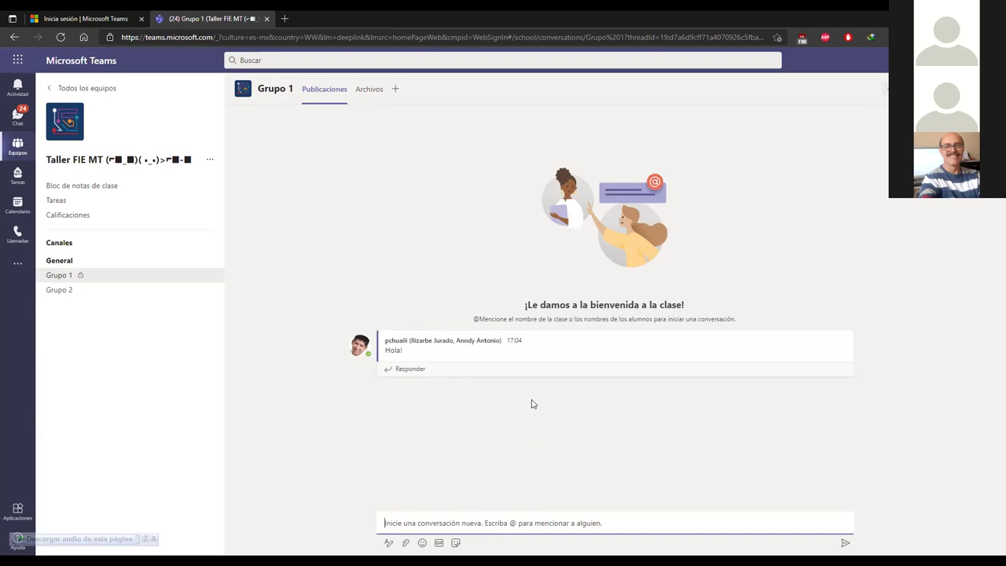
left_click(56, 260)
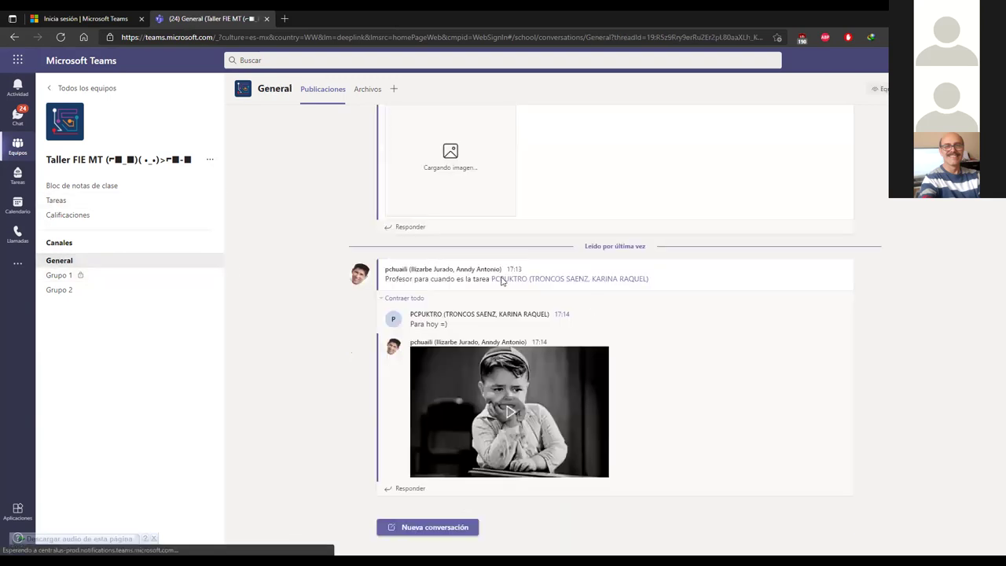
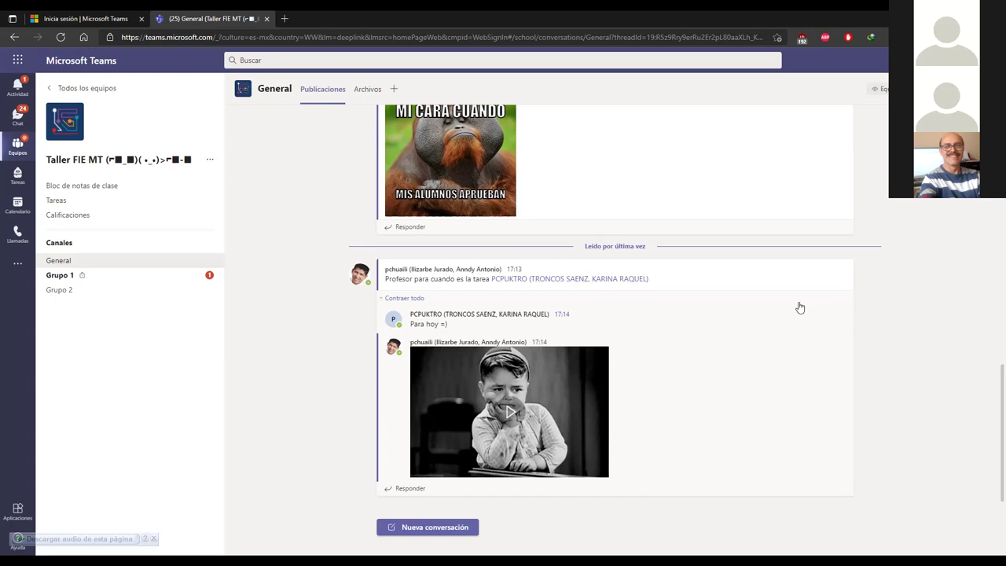
Step: Visit the Grupo 1 channel, activity feed and chats, then open the General channel
left_click(135, 272)
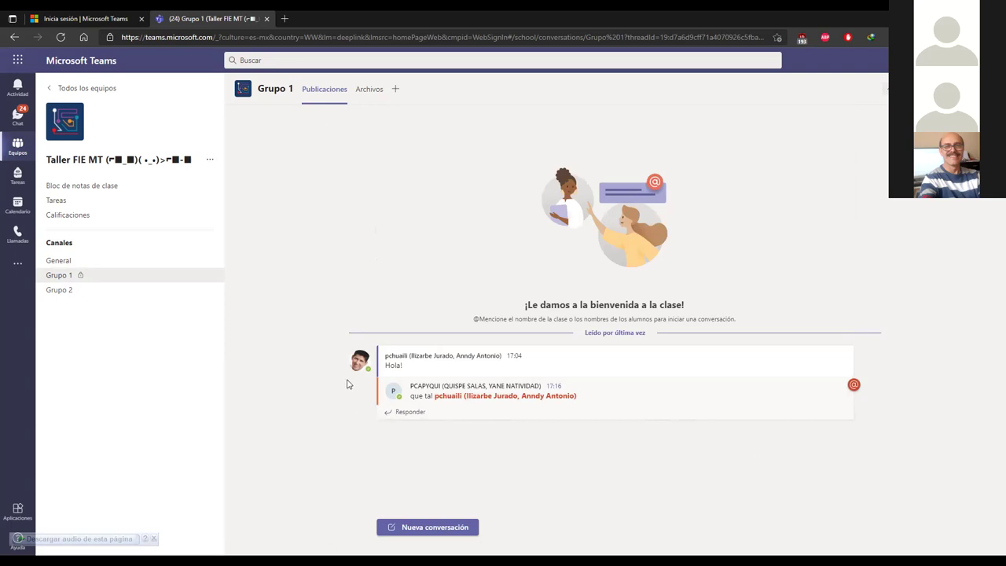
left_click(17, 86)
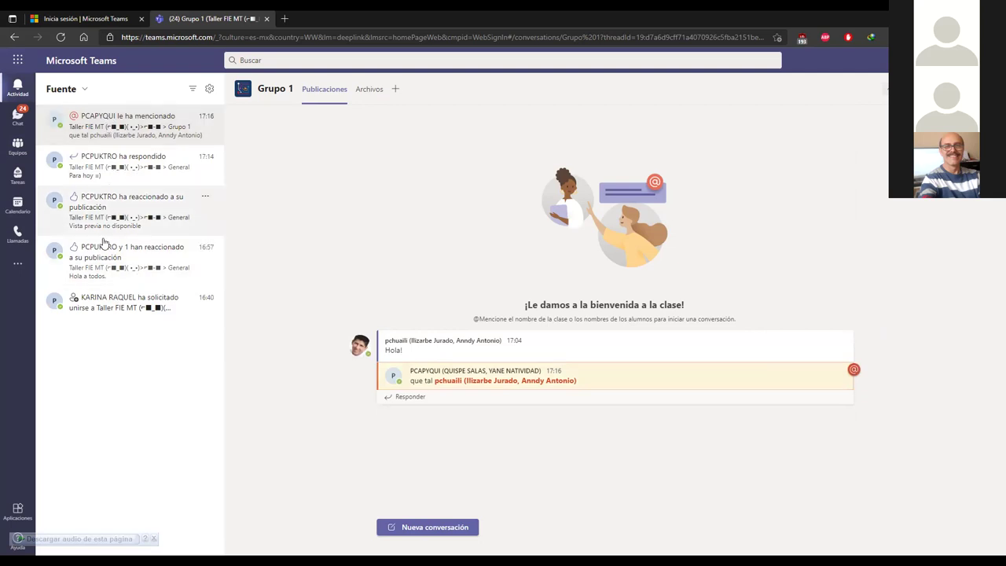
left_click(17, 116)
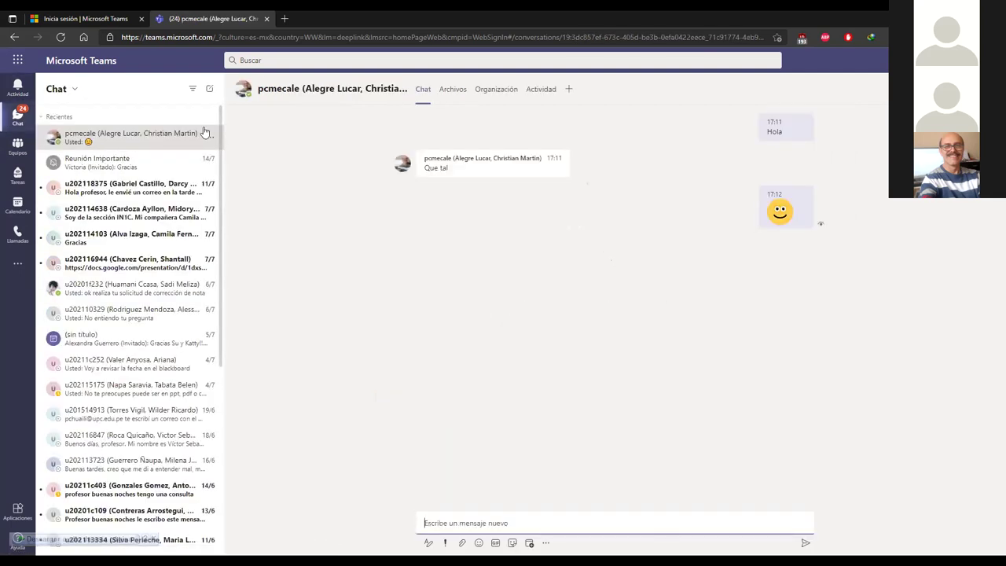
key("alt+Left")
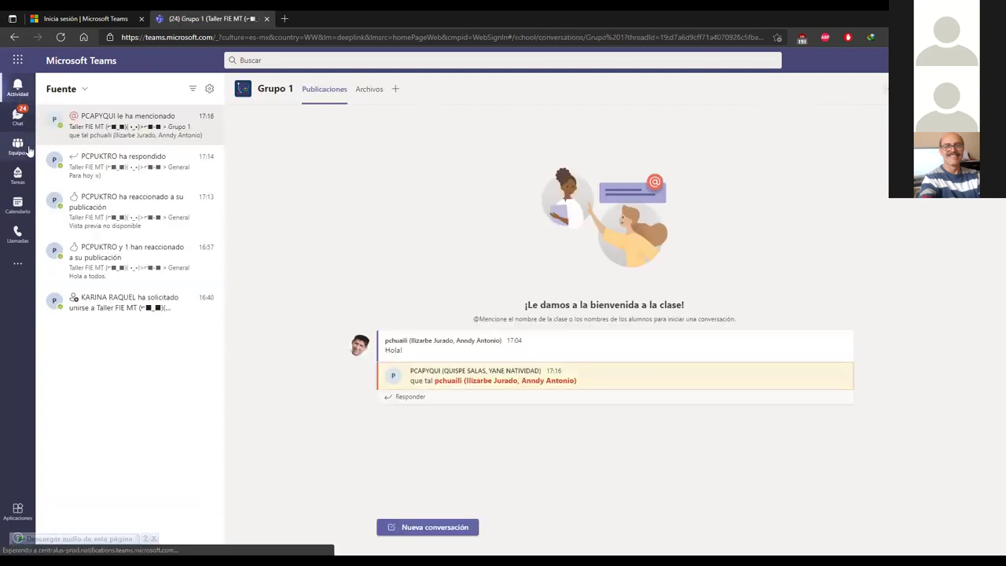
key("alt+Left")
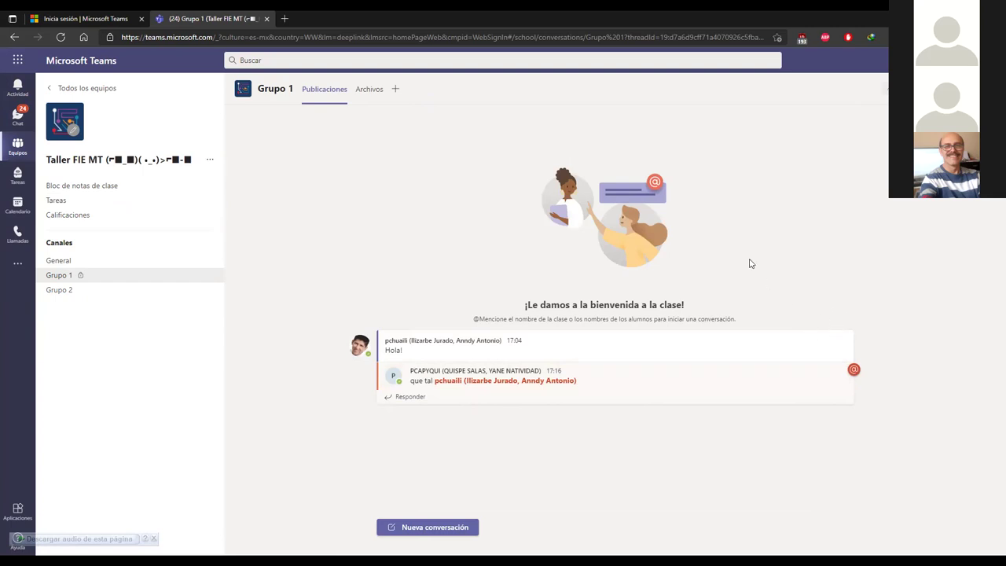
left_click(67, 260)
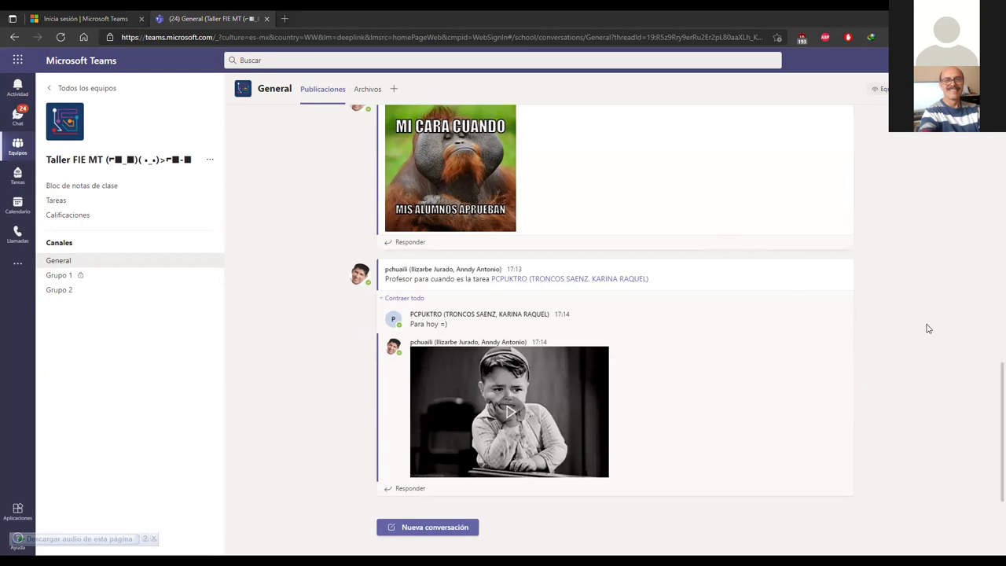
Step: Browse the teams grid and scroll through the recent conversations list
left_click(17, 117)
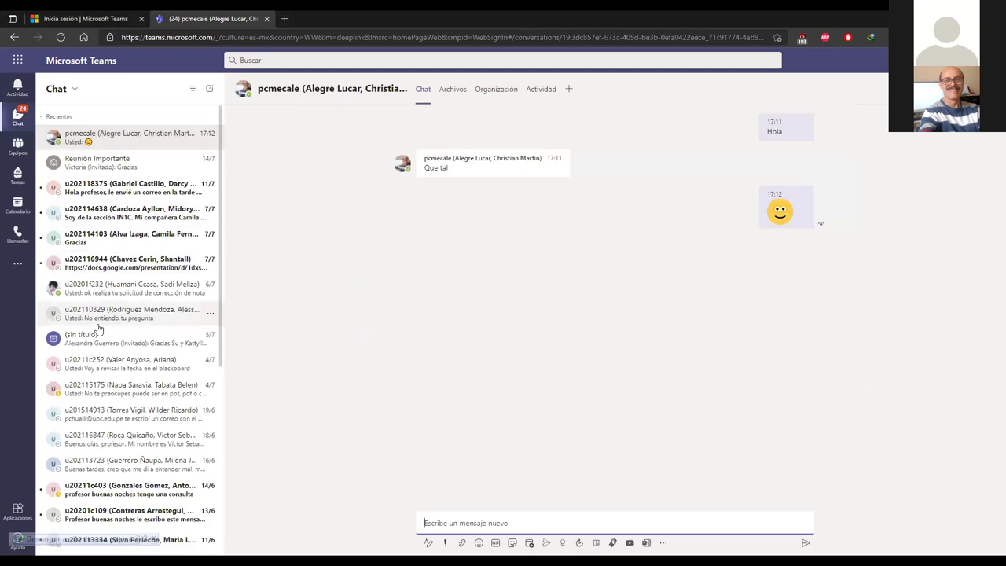
left_click(17, 147)
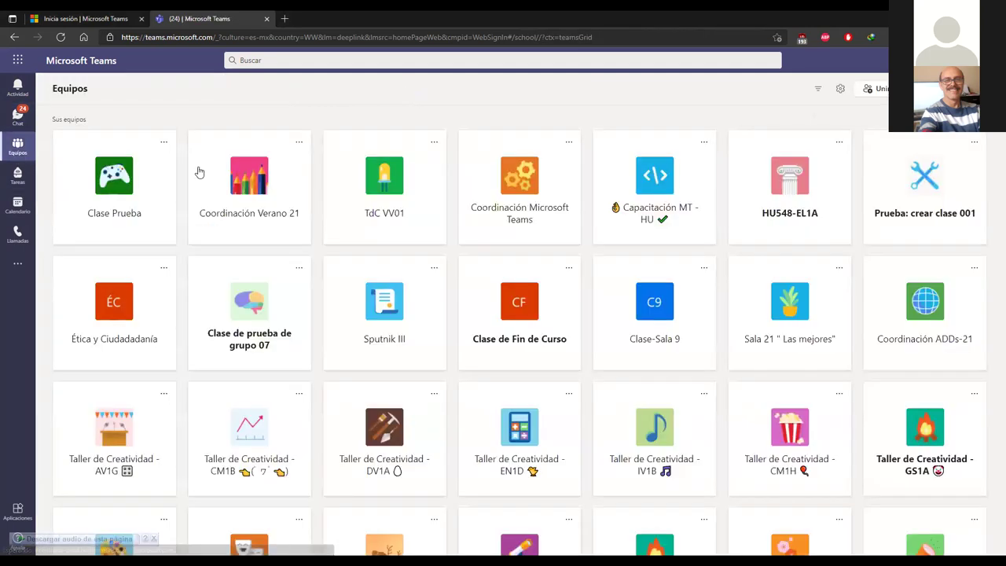
scroll(411, 265, "down", 4)
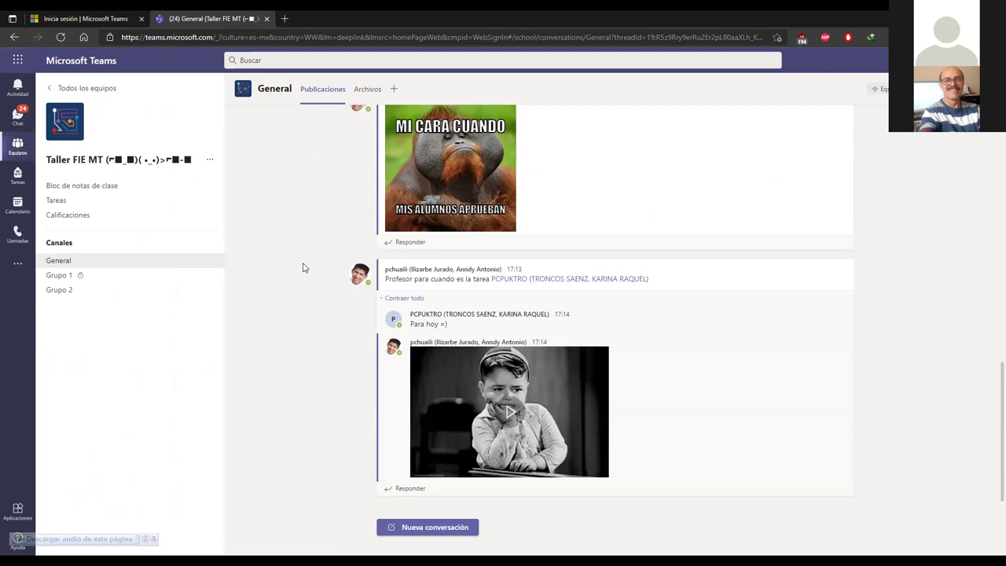
left_click(17, 116)
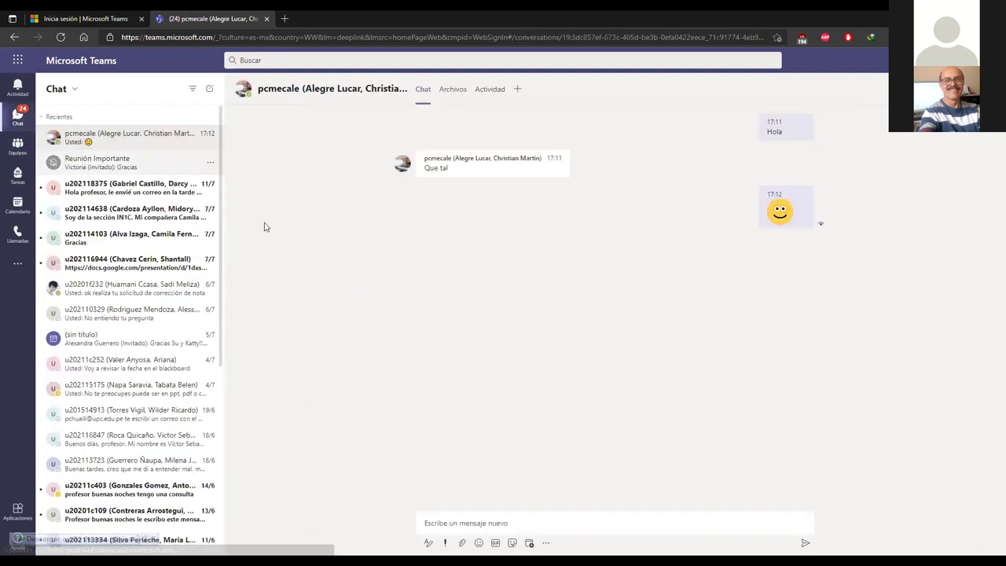
scroll(145, 264, "down", 1)
scroll(146, 263, "down", 10)
scroll(154, 252, "down", 15)
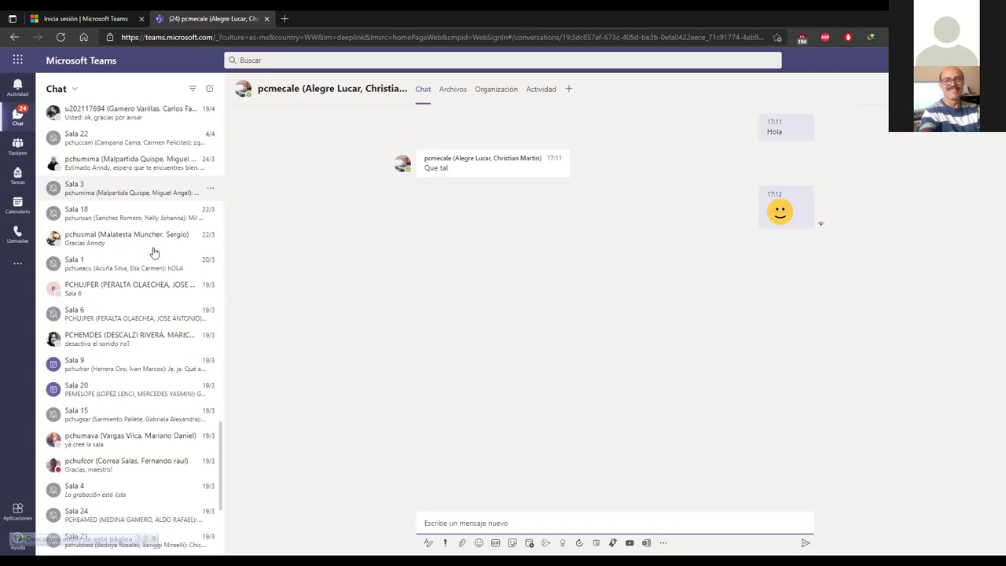
Step: Open the Sala 9 meeting chat, returning to it after a brief visit to General
left_click(110, 297)
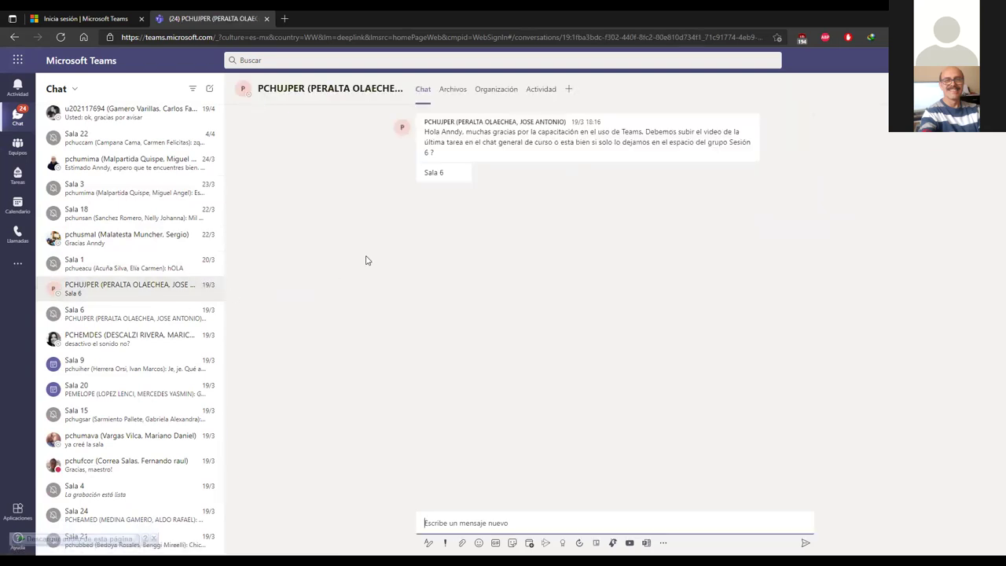
left_click(95, 363)
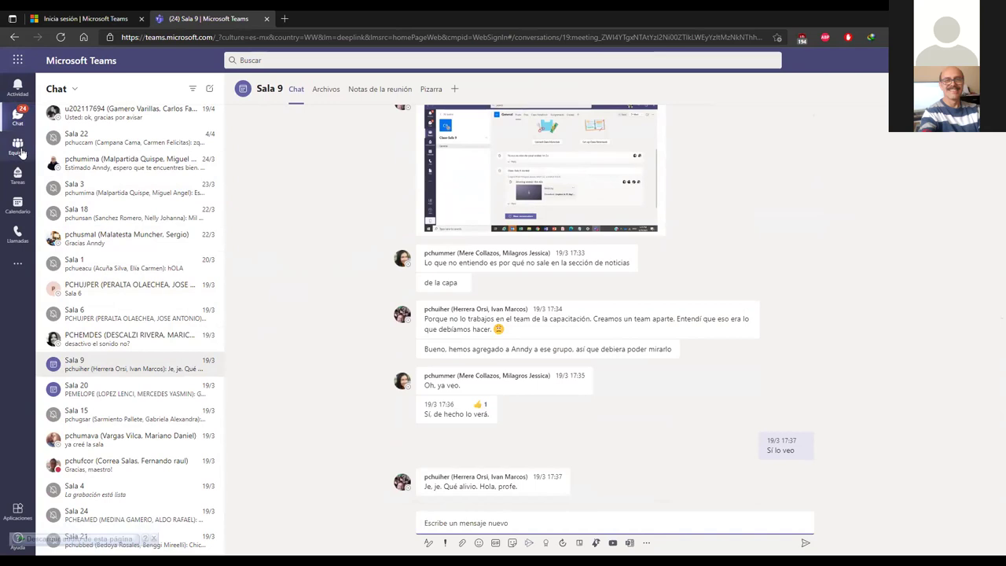
left_click(18, 146)
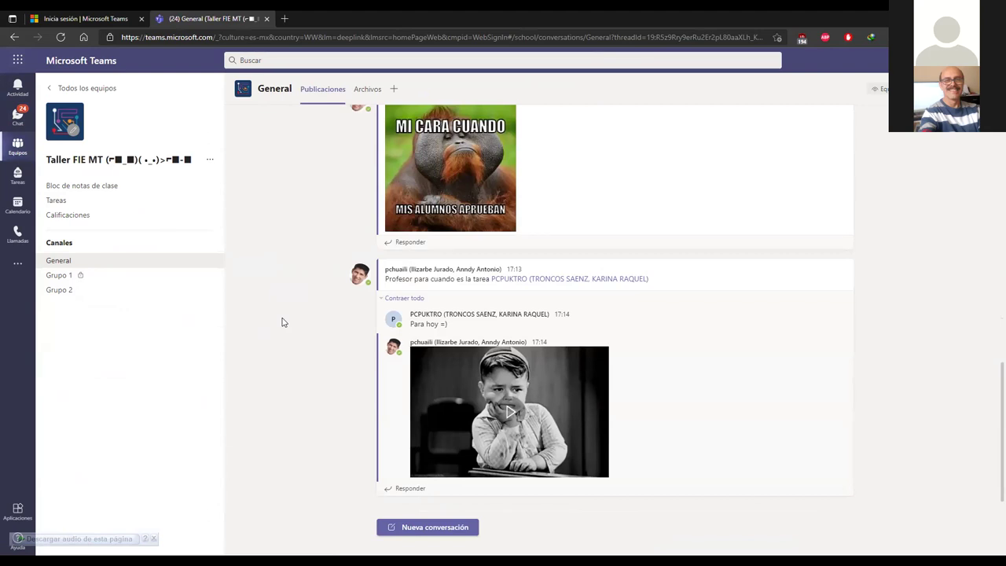
left_click(33, 121)
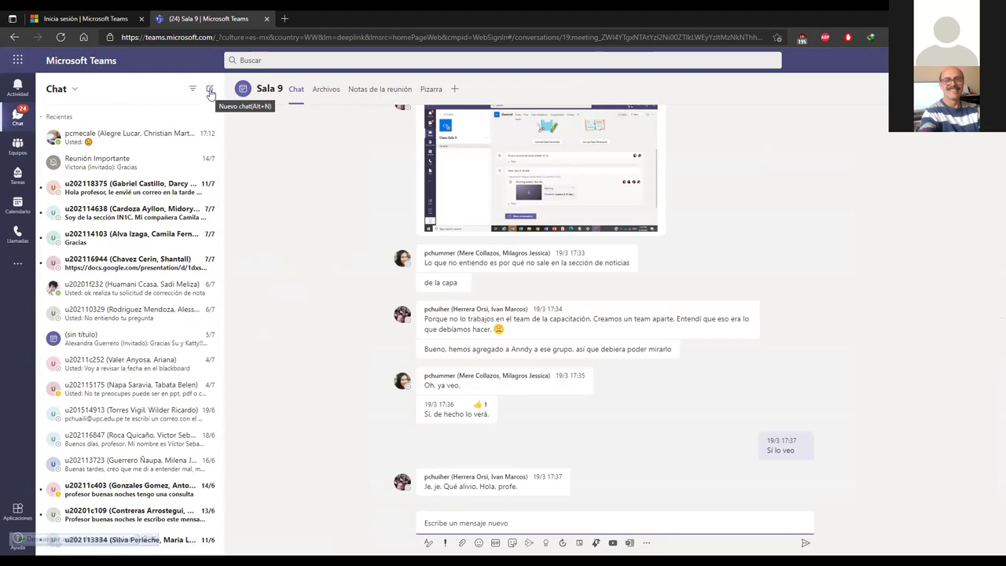
Step: Start a new chat, search recipients for 'u20', then clear the search
left_click(210, 92)
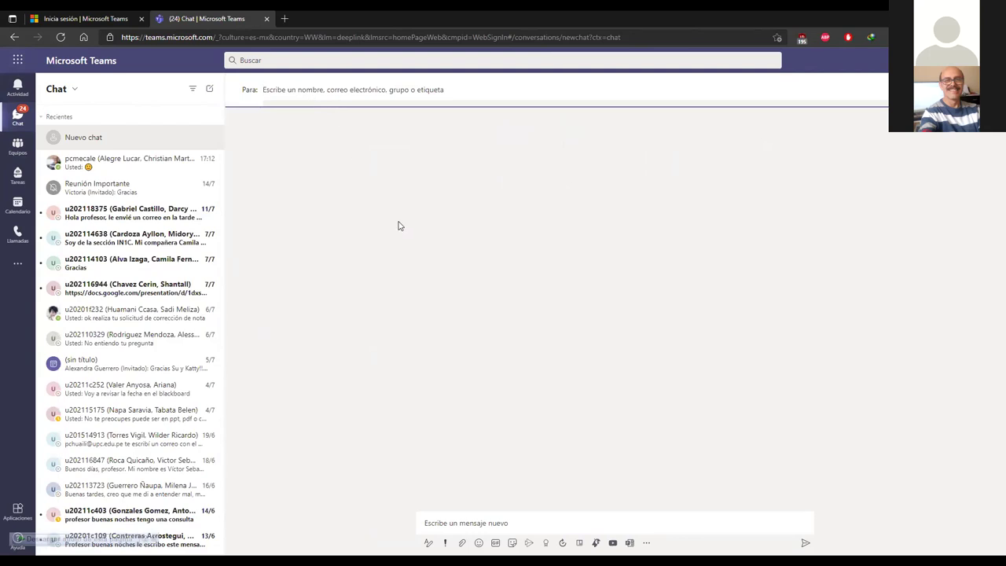
type("u")
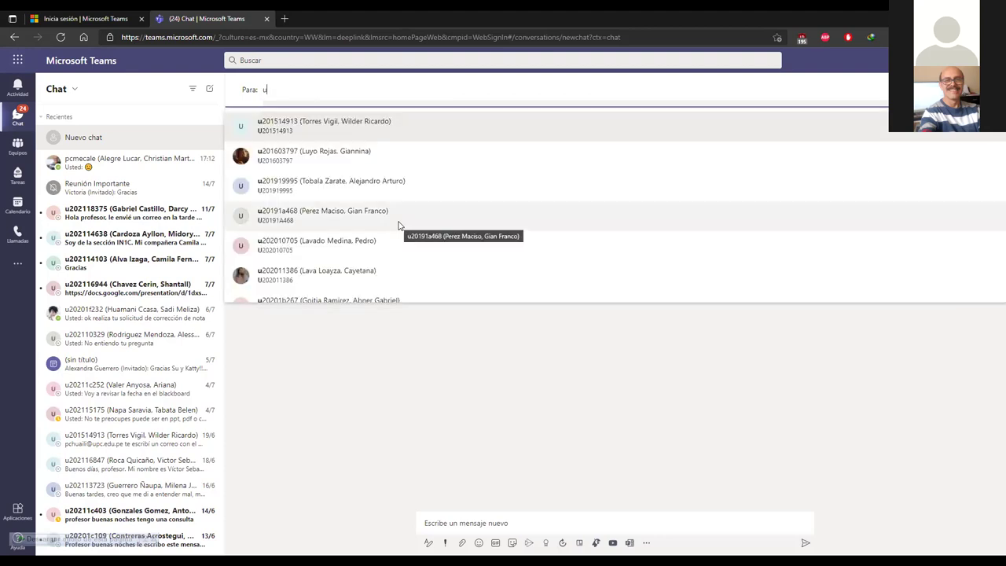
type("20")
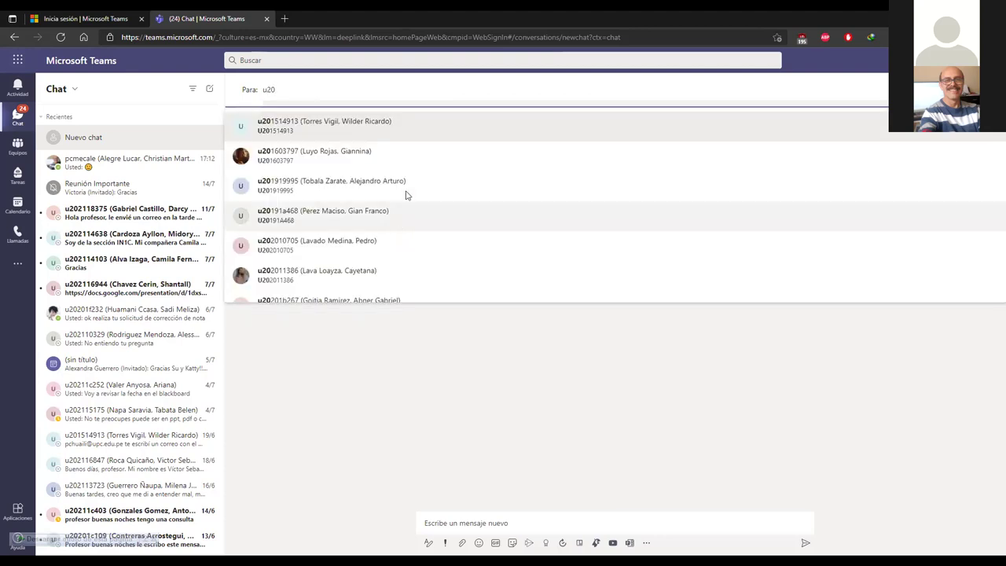
scroll(409, 191, "down", 10)
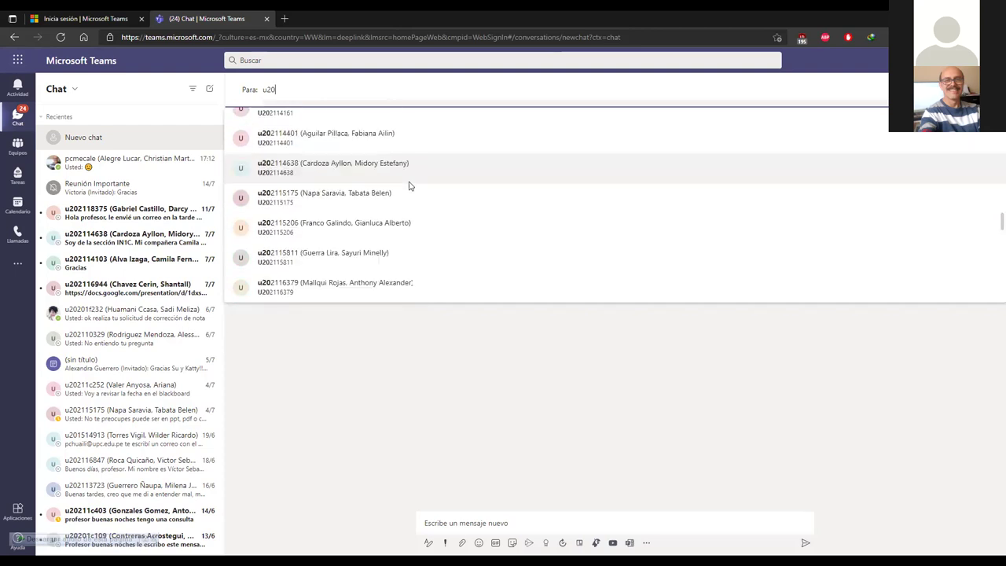
scroll(409, 191, "down", 5)
scroll(406, 191, "up", 8)
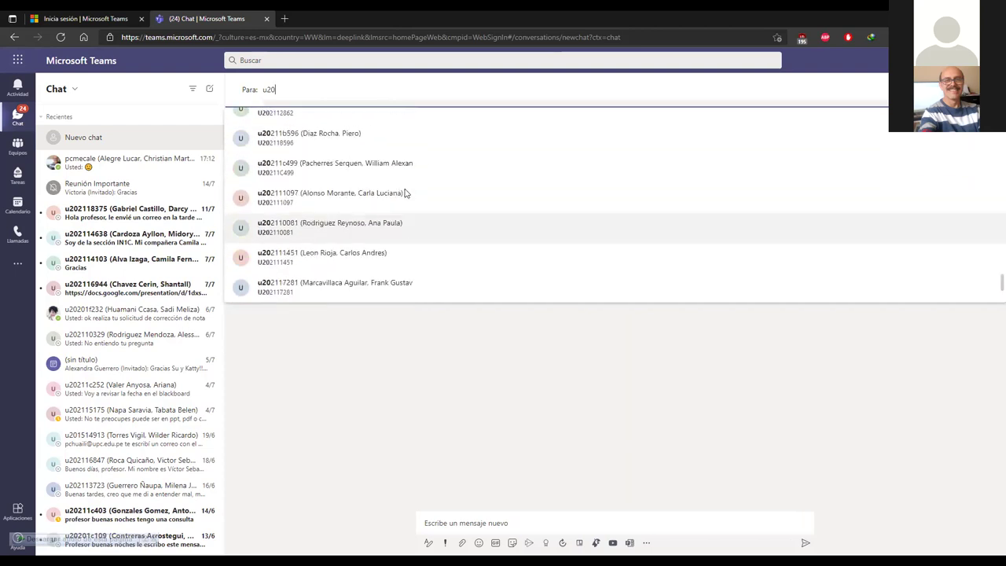
scroll(409, 195, "up", 8)
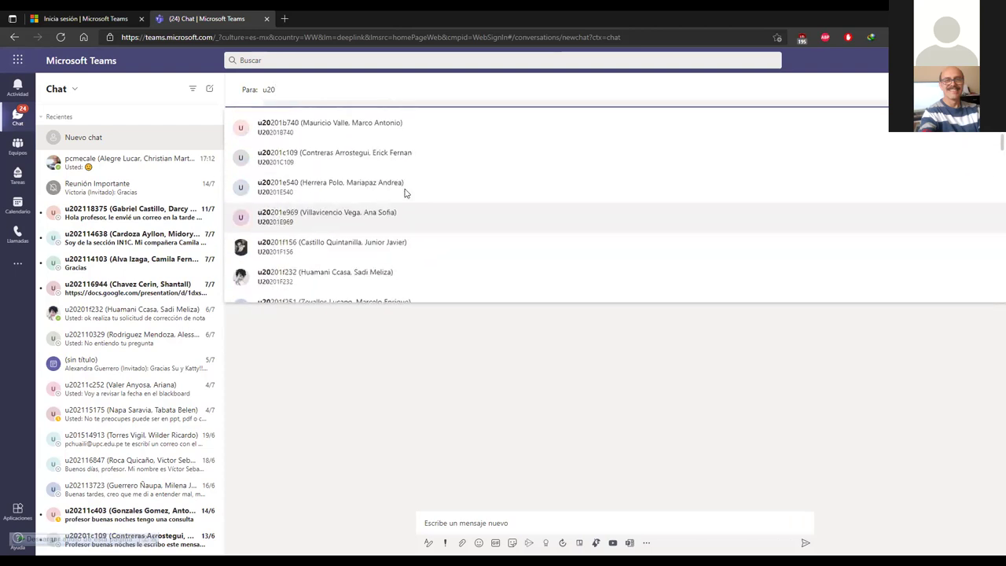
scroll(425, 202, "up", 1)
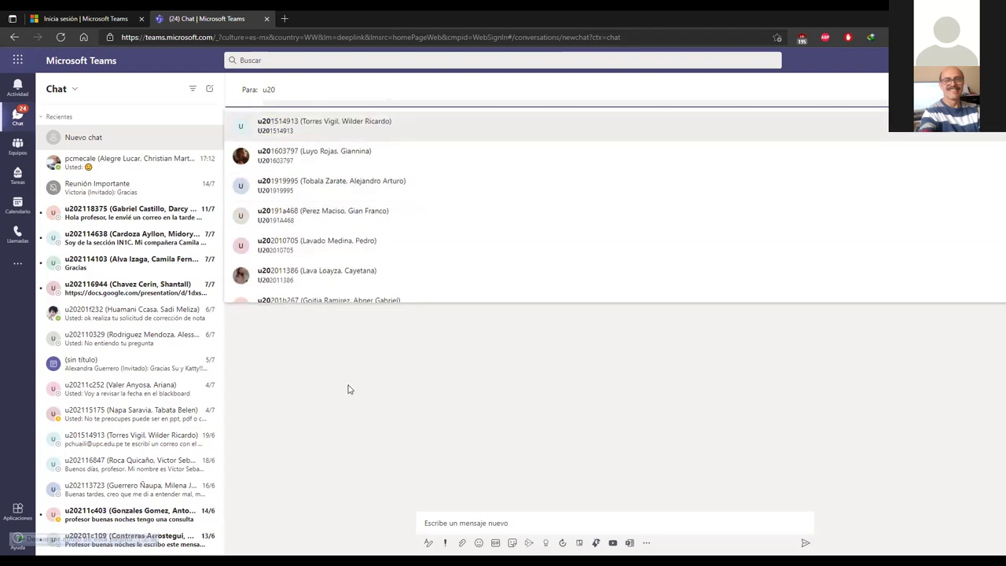
key("BackSpace")
key("BackSpace")
key("BackSpace")
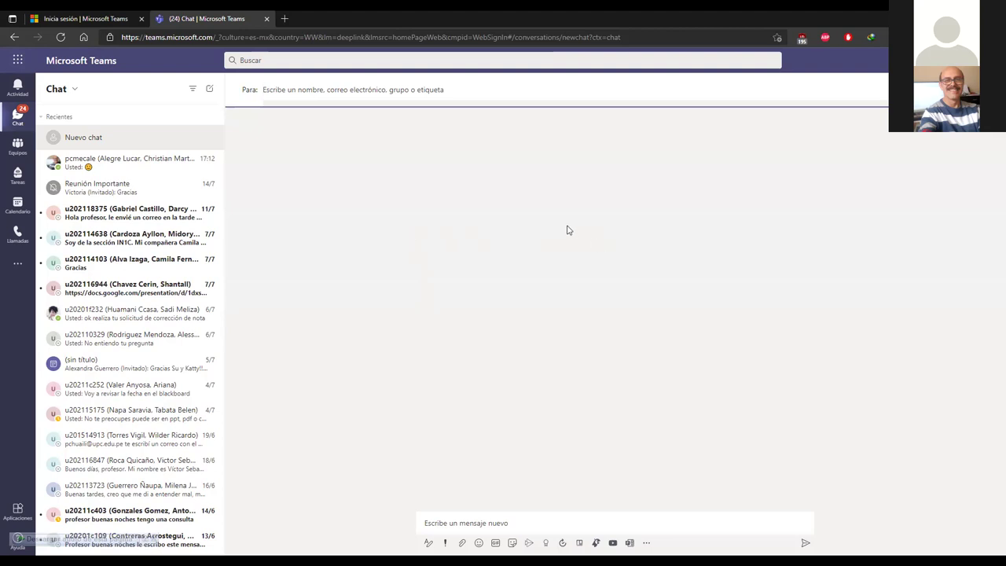
Step: Try the group-name field and chats/contacts choice, then return to the General channel
left_click(877, 90)
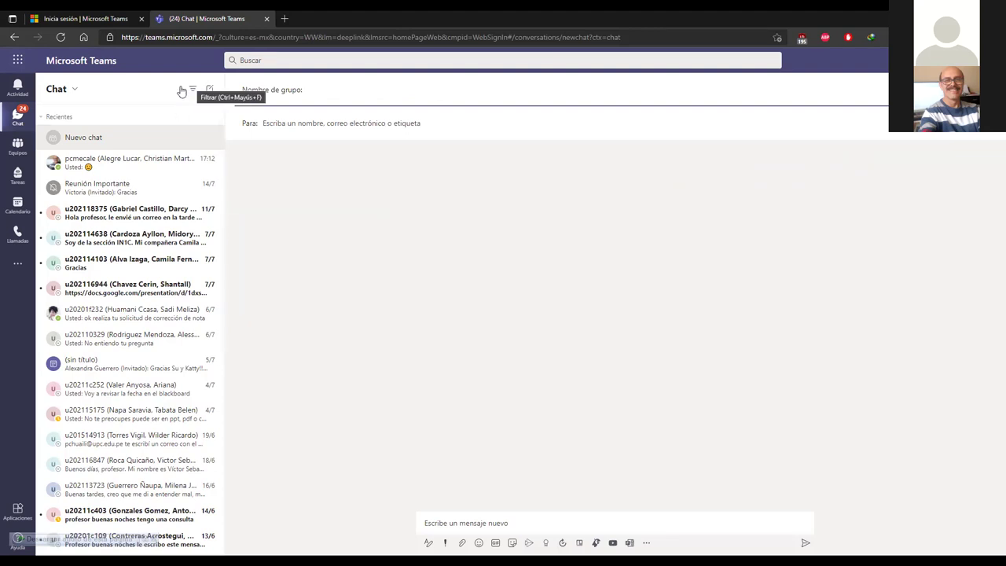
left_click(75, 91)
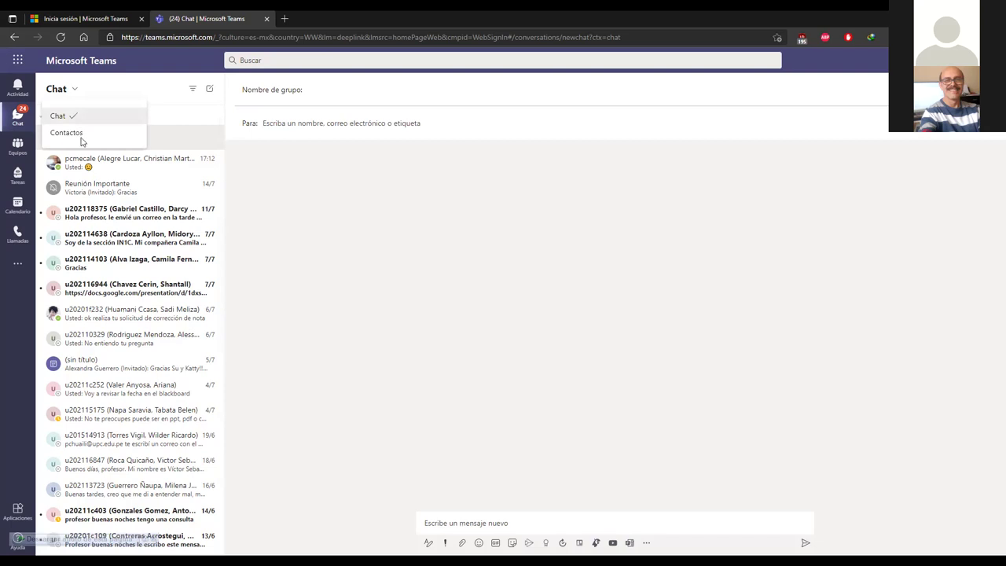
left_click(96, 98)
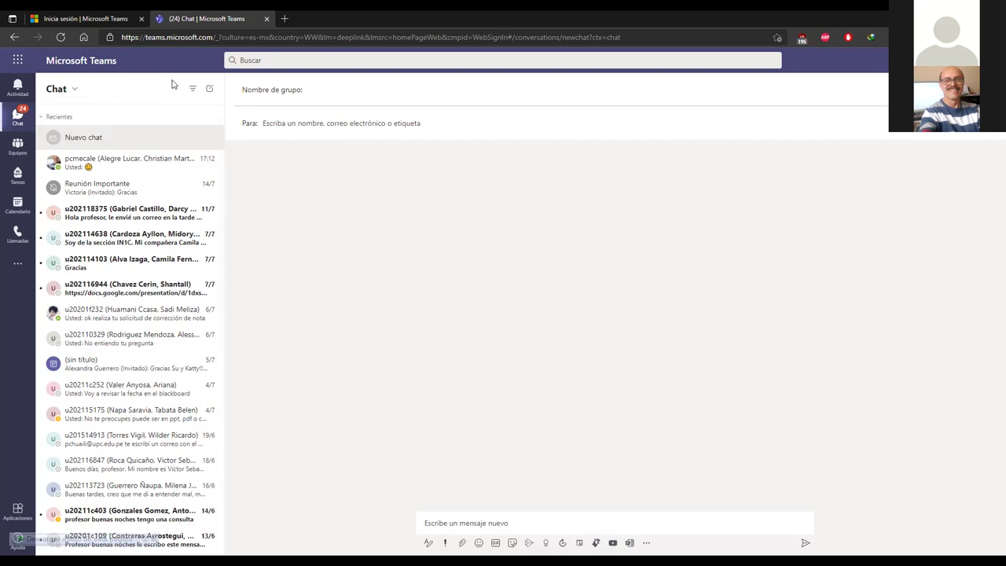
left_click(17, 146)
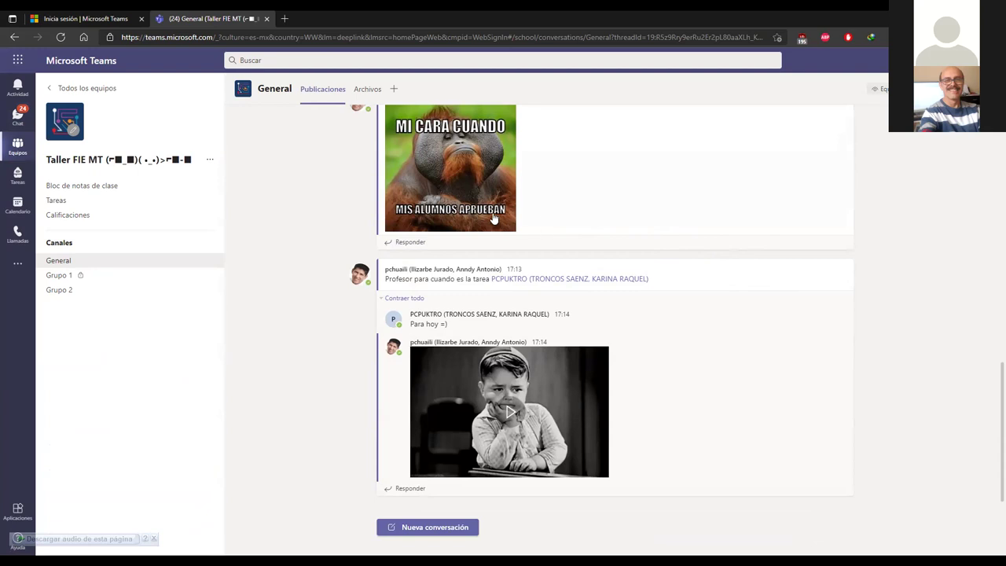
Step: Show the General channel's files and list the new file types available
left_click(368, 91)
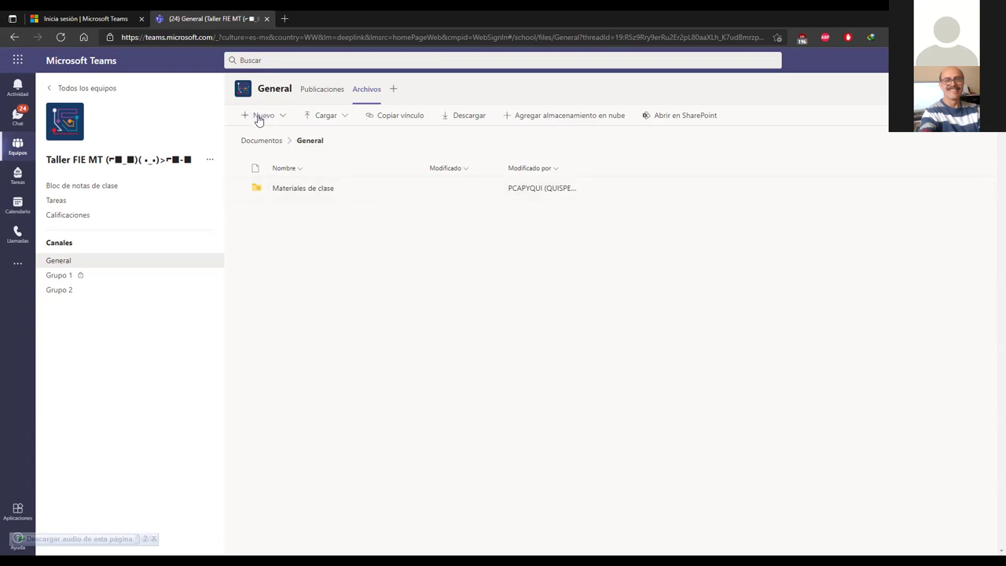
left_click(283, 118)
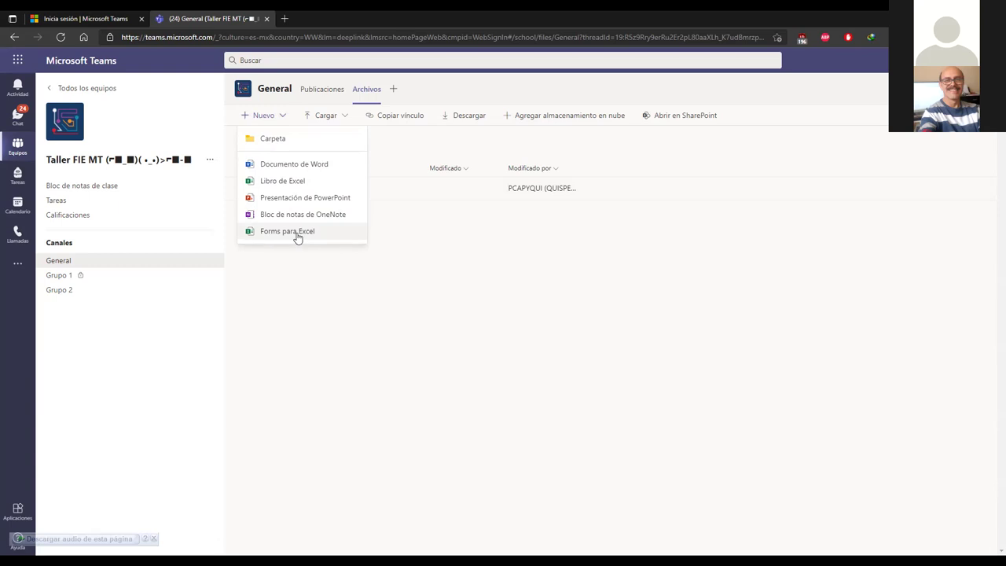
Step: Create a new Word document named 'Taller FIE' in the General channel's files
left_click(296, 168)
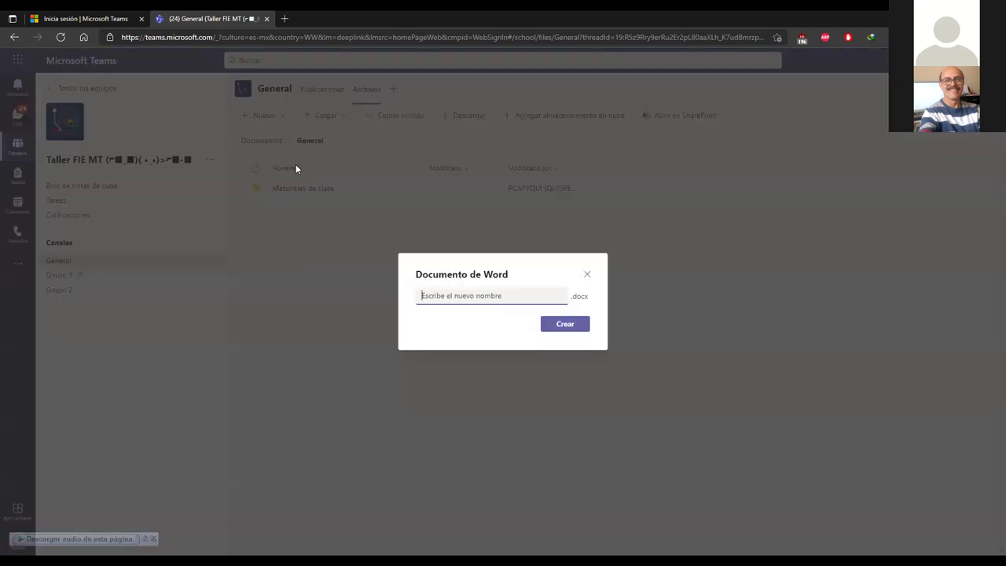
type("Tall")
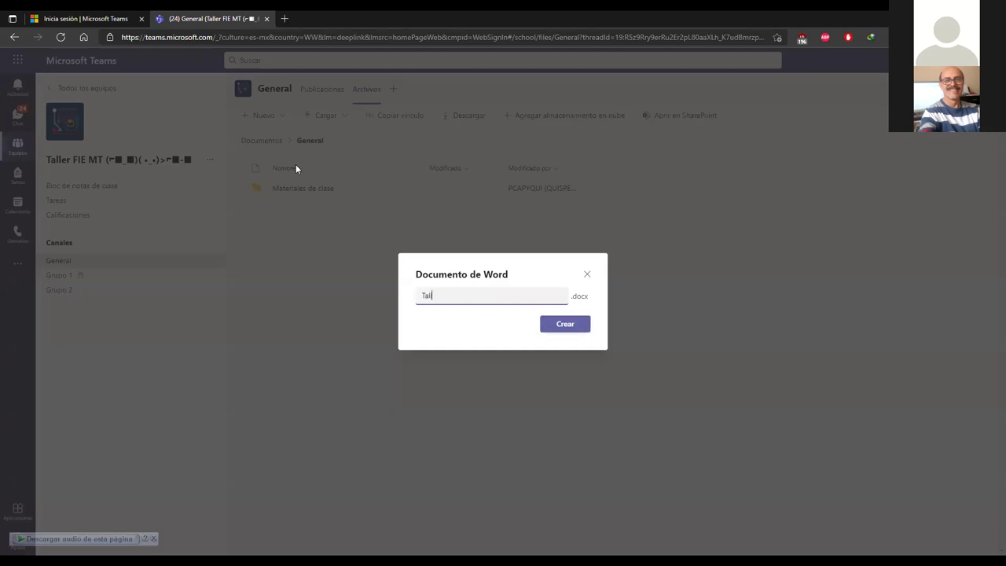
type("er FIE")
left_click(577, 324)
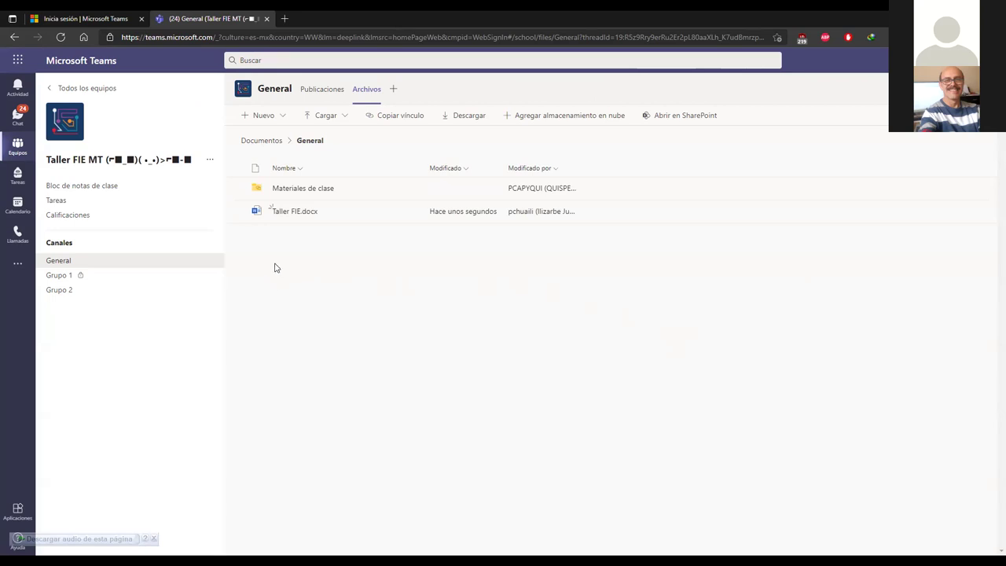
left_click(66, 262)
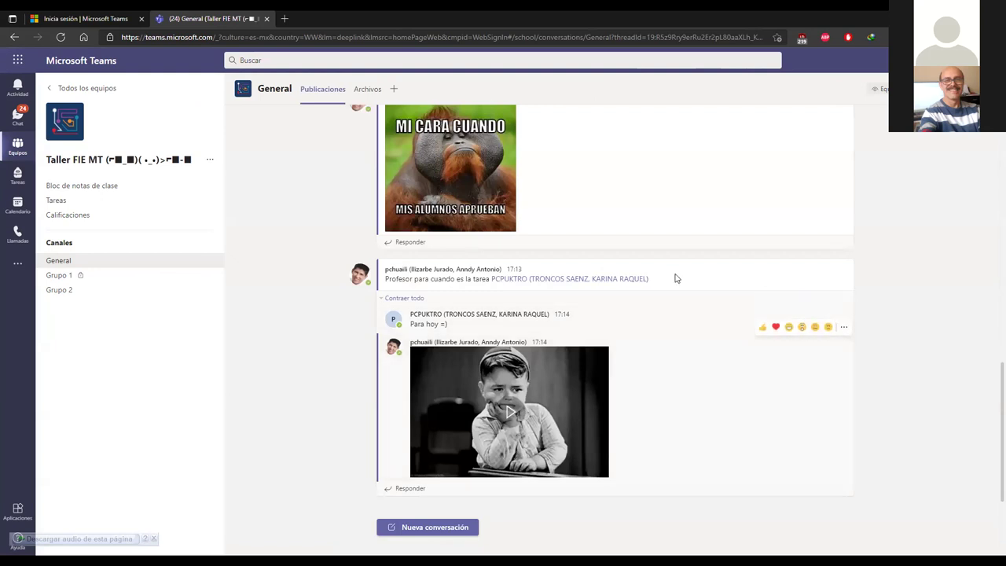
left_click(366, 89)
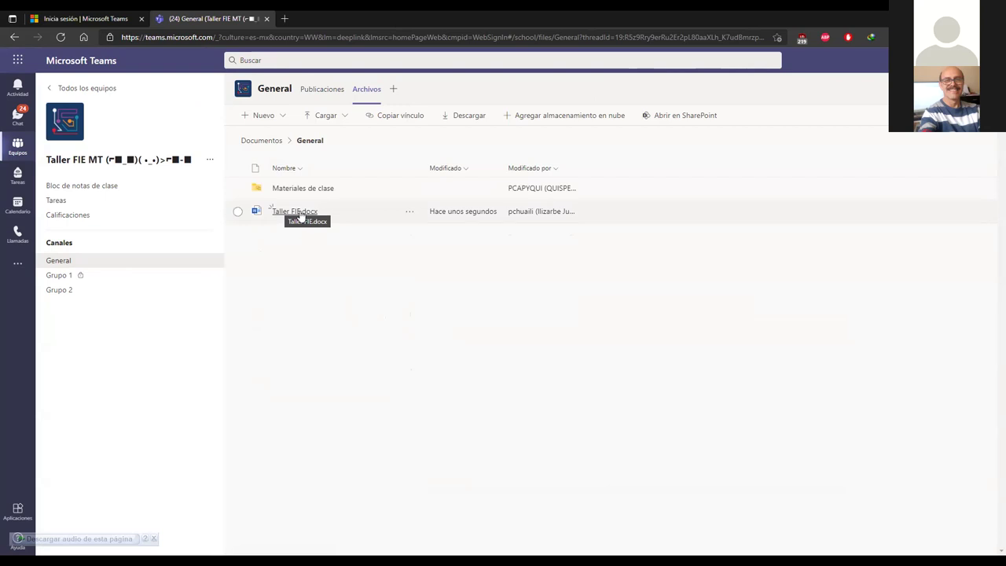
Step: Open Taller FIE.docx from the General channel's file list for editing
left_click(300, 212)
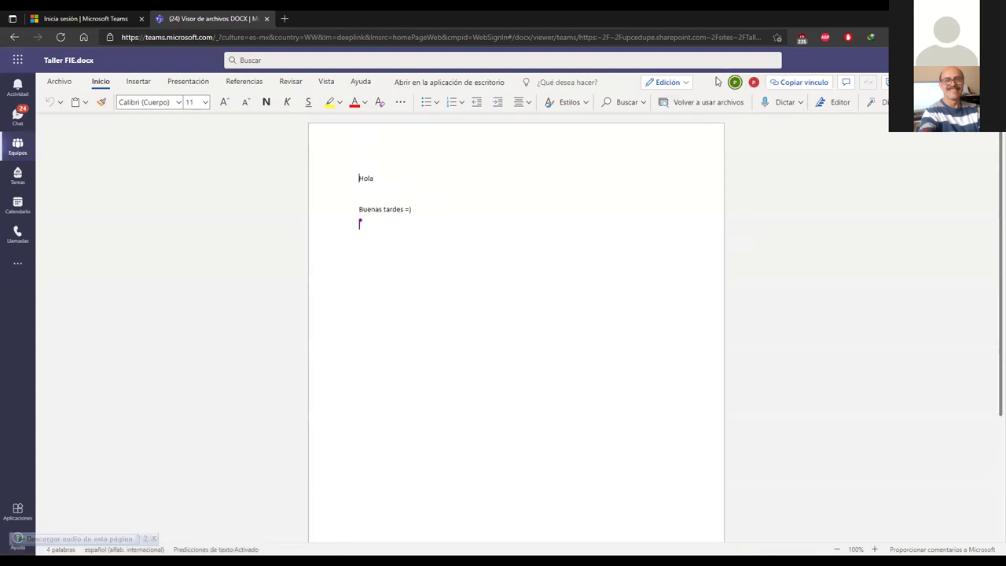
mouse_move(755, 84)
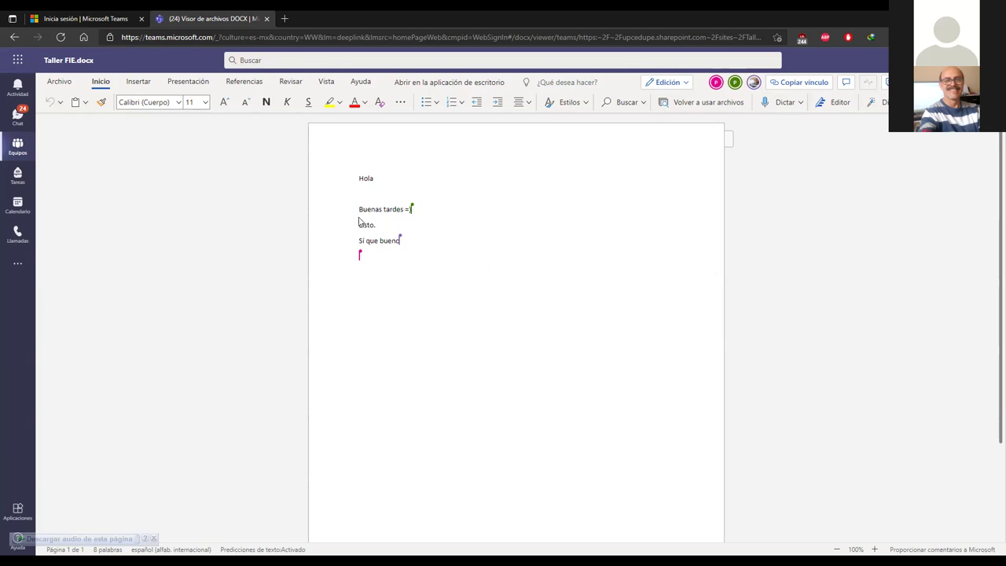
Step: Detour through a one-to-one chat, then reopen Taller FIE.docx from the General files
left_click(17, 115)
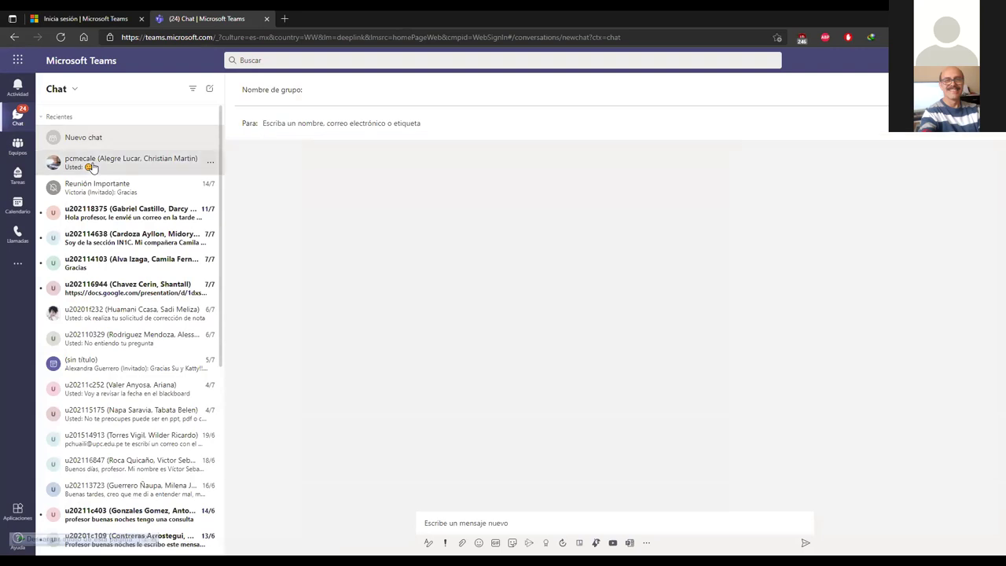
left_click(122, 162)
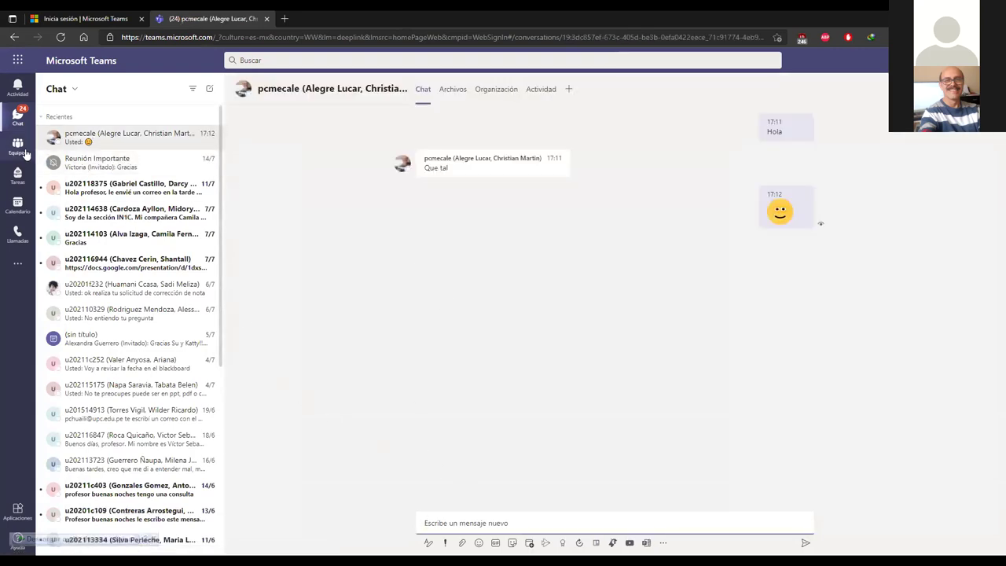
left_click(17, 147)
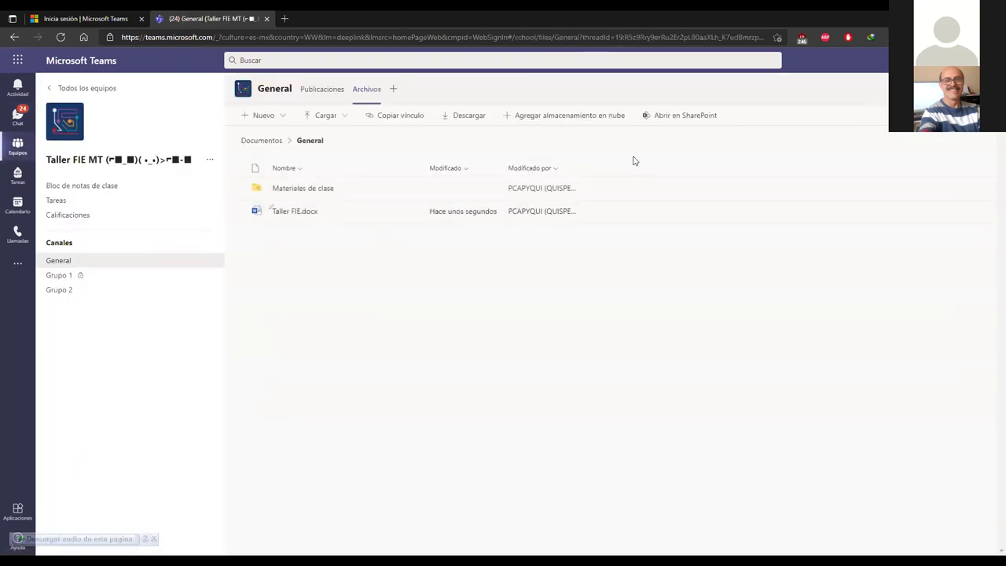
left_click(287, 214)
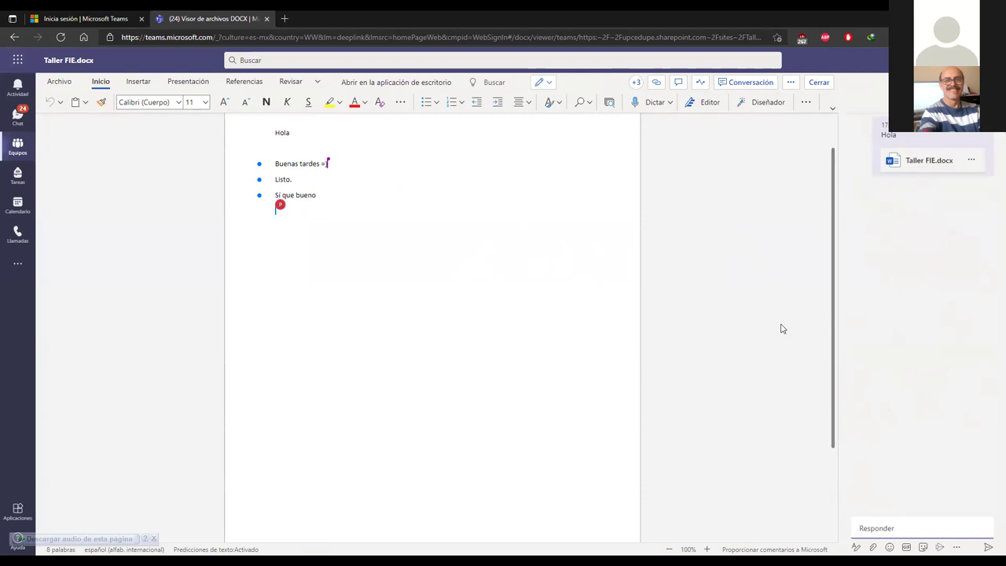
left_click(338, 318)
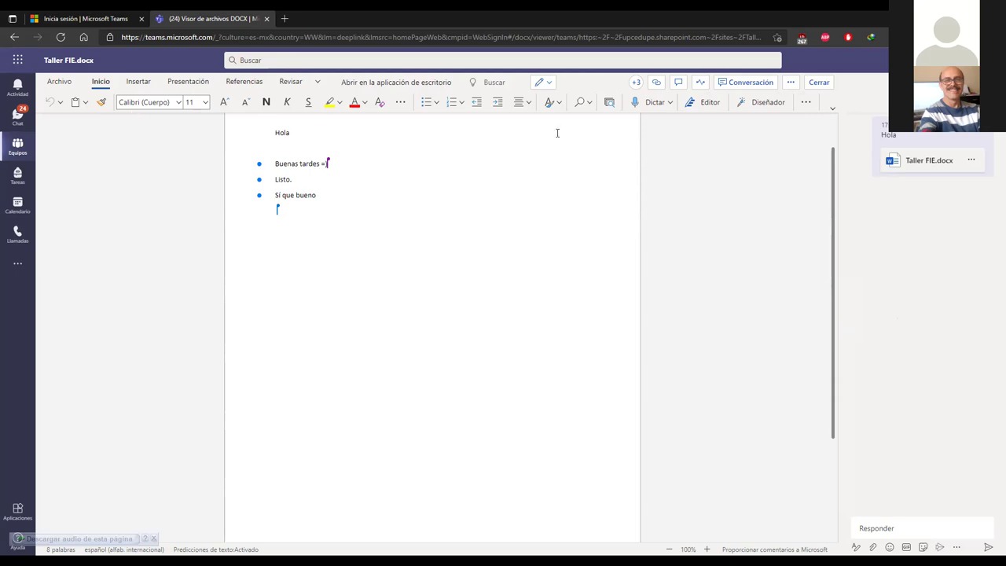
left_click(136, 82)
left_click(192, 83)
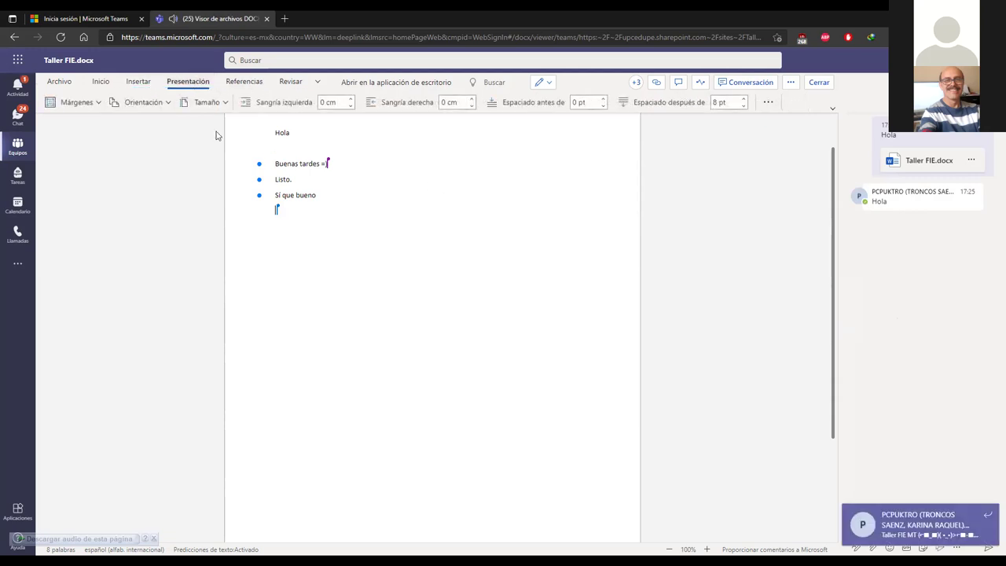
left_click(100, 82)
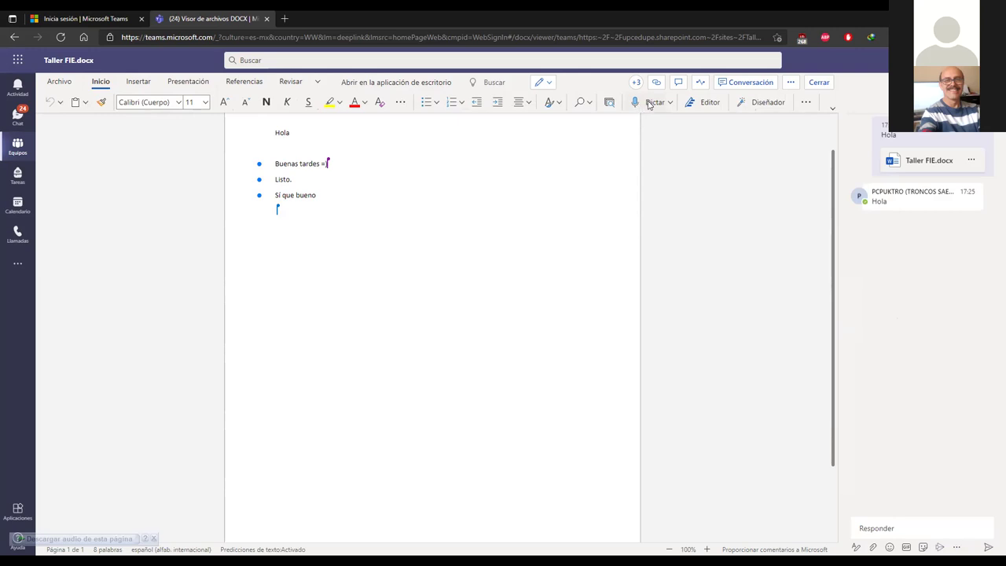
Step: Dictate the line 'Esta es una prueba de mercado hay desigualdad' at the document's end
left_click(649, 105)
left_click(146, 102)
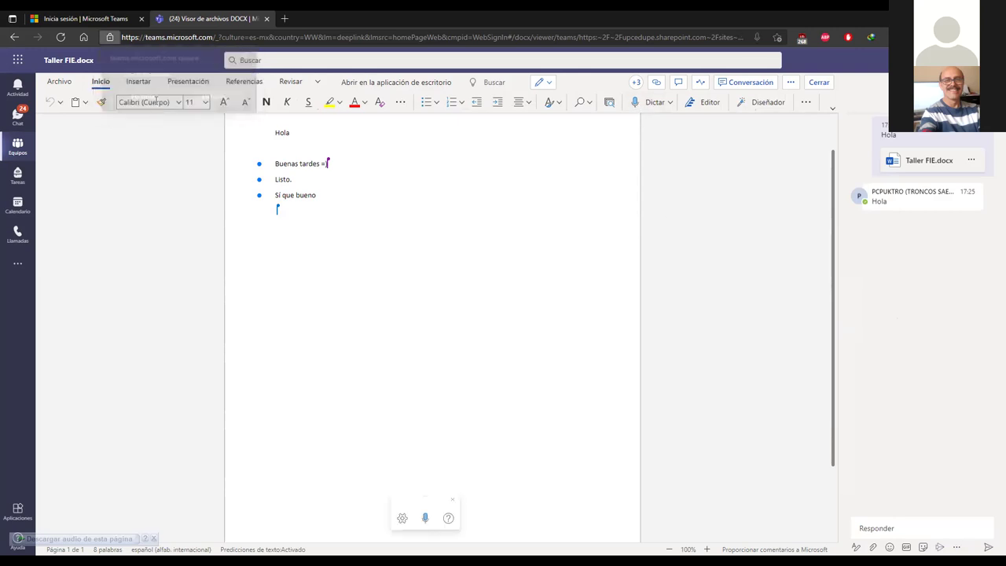
left_click(641, 102)
left_click(643, 107)
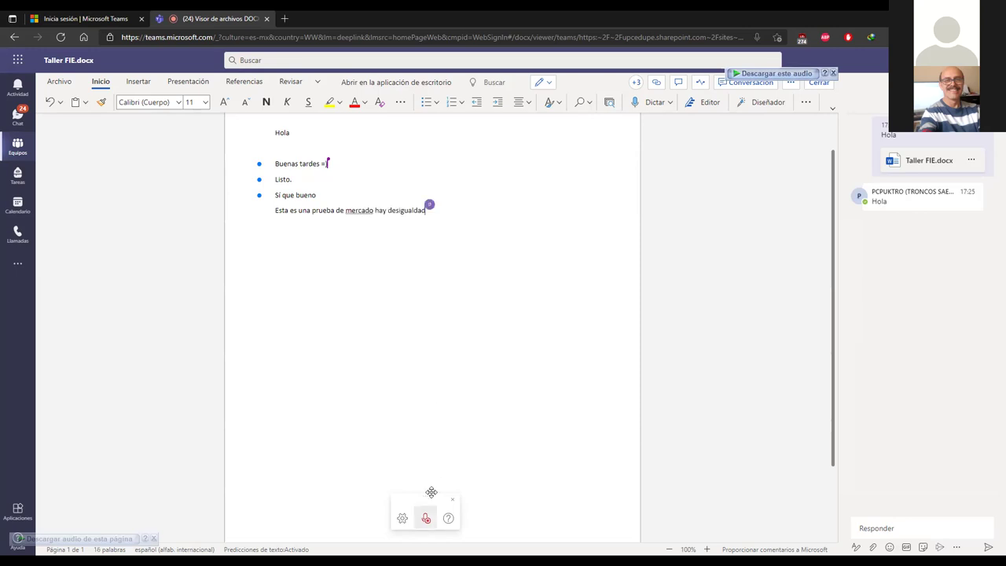
left_click(643, 107)
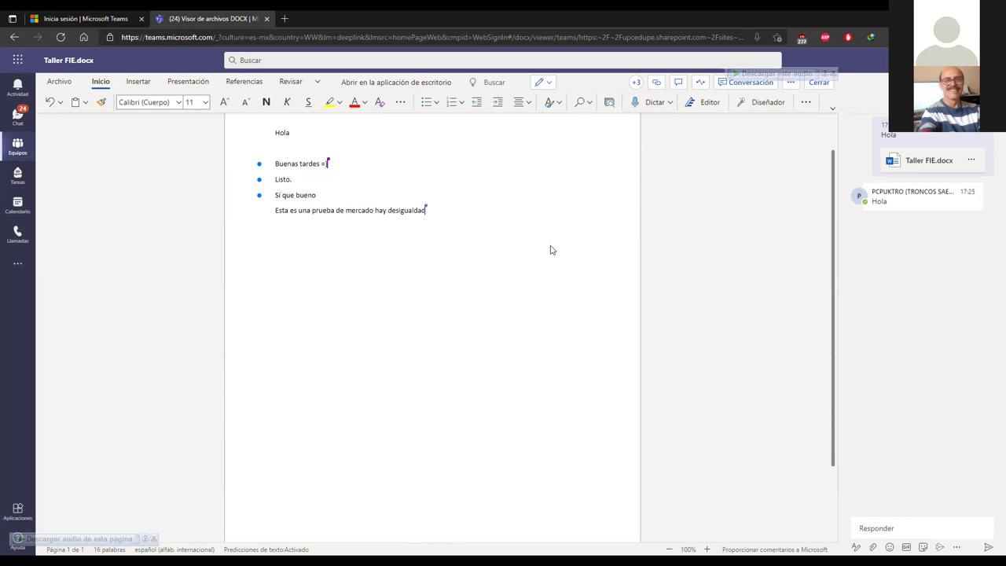
scroll(551, 249, "up", 1)
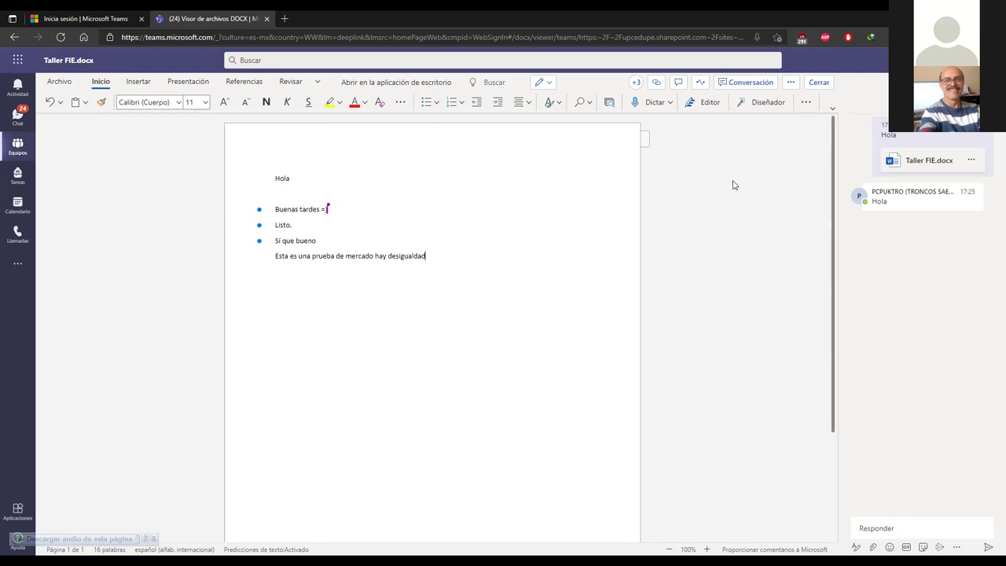
Step: Check recent activity and editing modes without changes, then show the document's comments
left_click(702, 84)
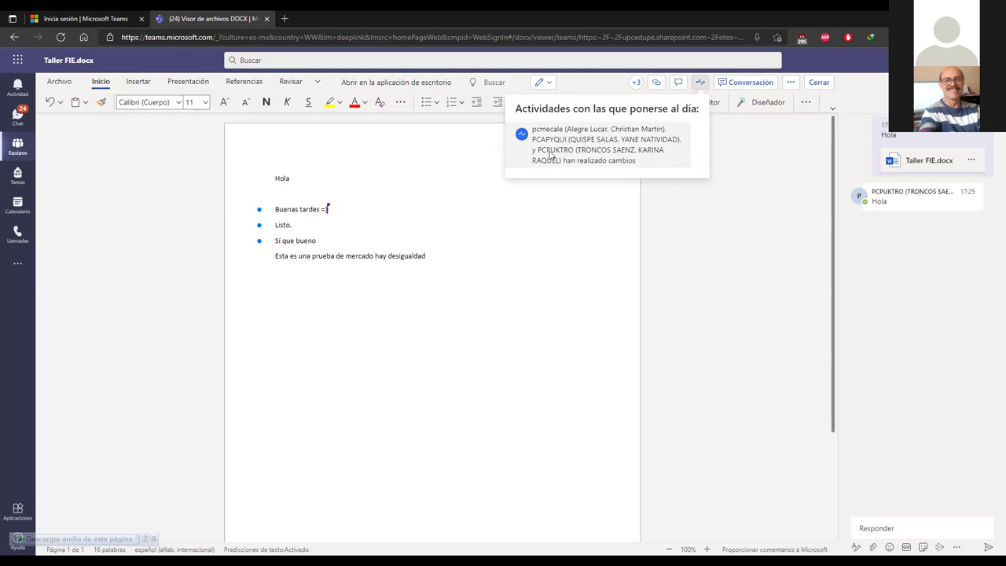
left_click(701, 84)
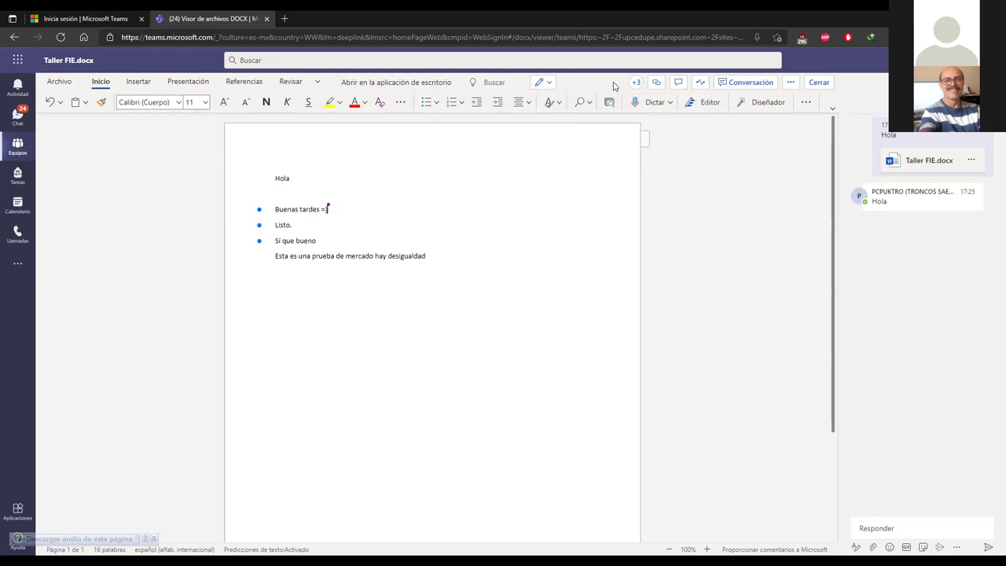
left_click(547, 85)
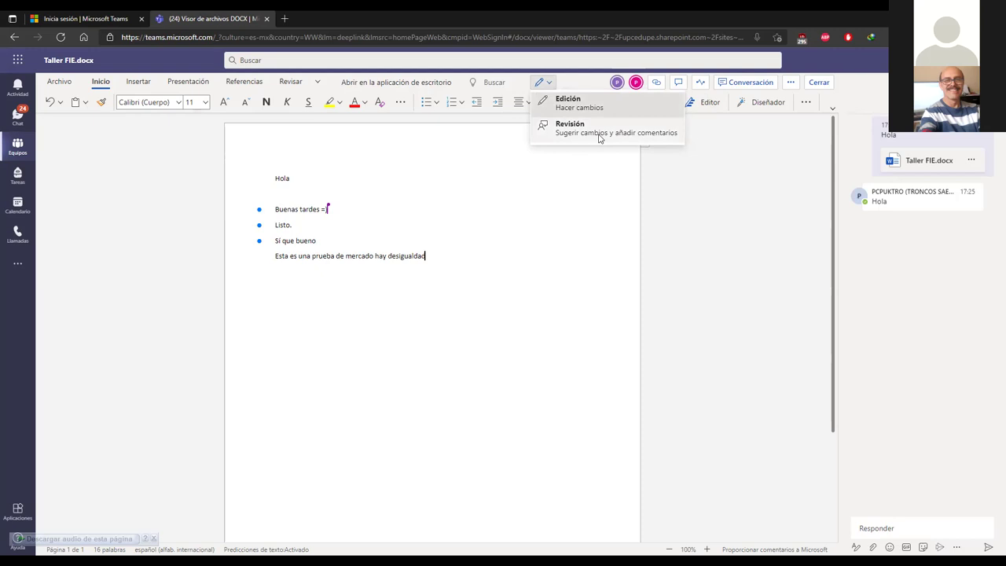
left_click(582, 80)
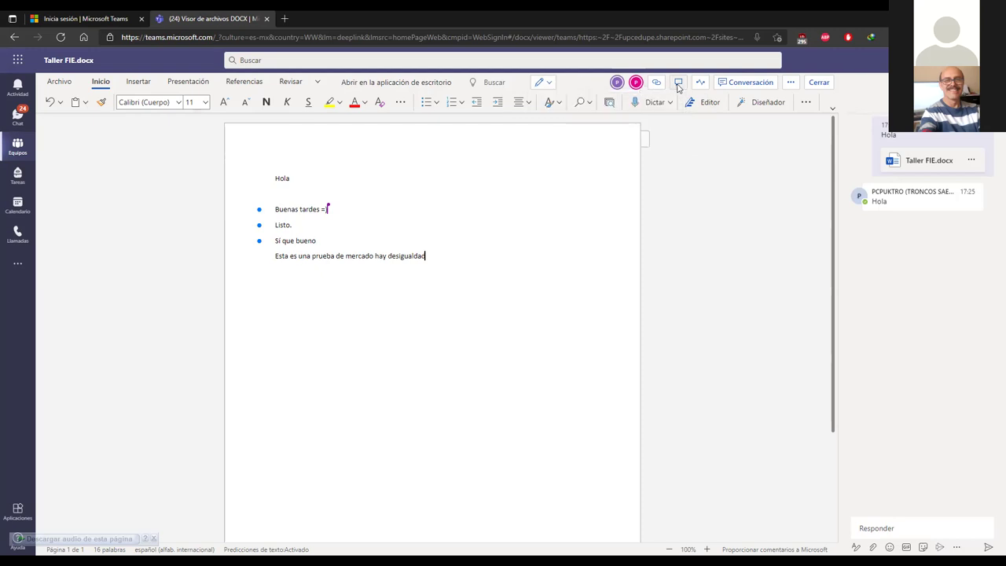
left_click(679, 83)
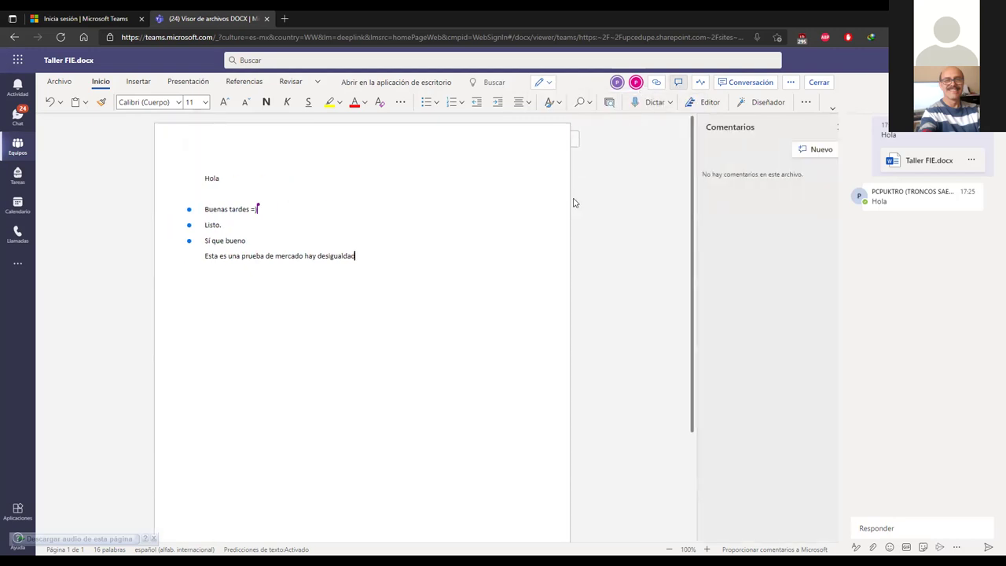
Step: Comment 'Modificar' on the line 'Esta es una prueba de mercado hay desigualdad'
left_click_drag(200, 261, 676, 282)
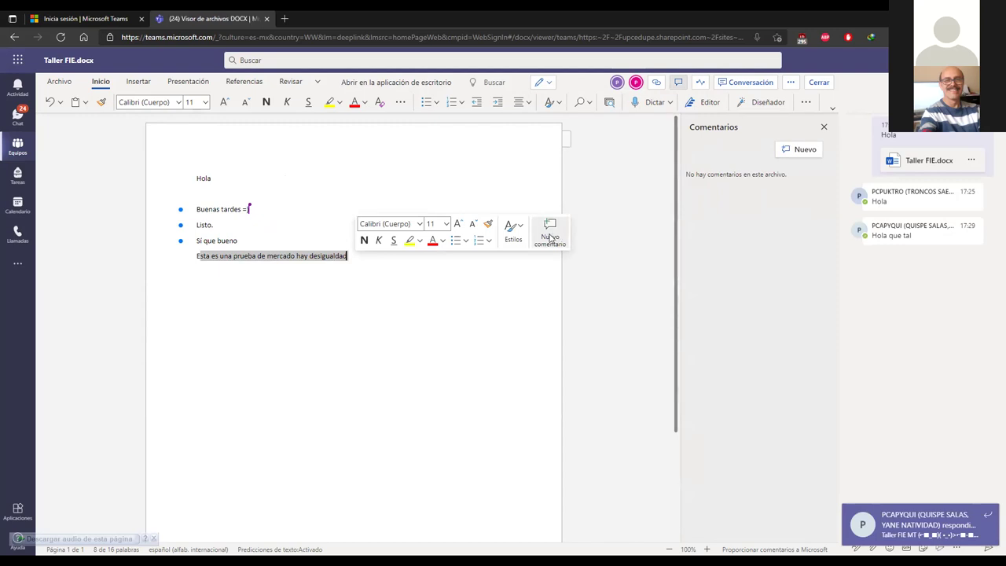
type("Modi")
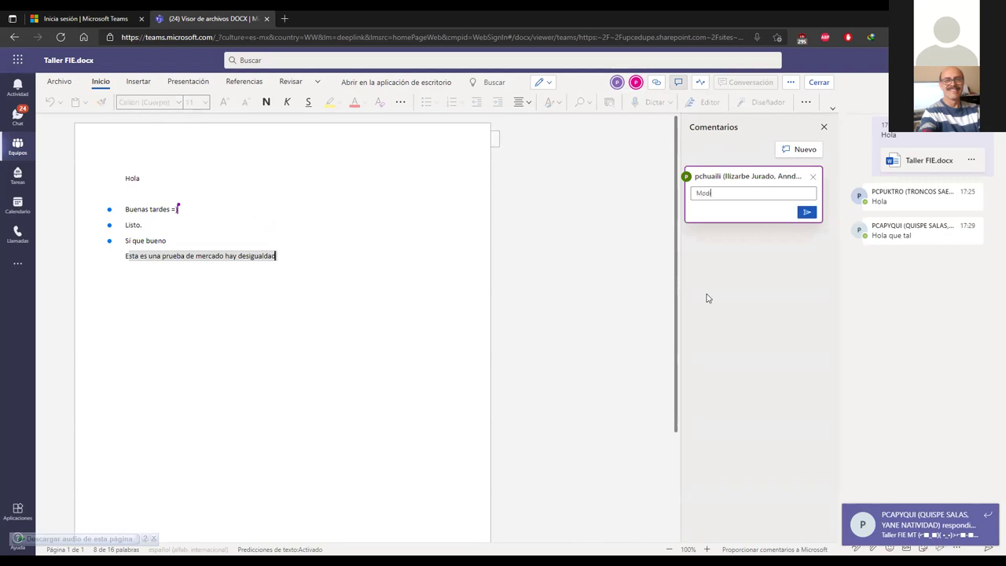
type("ficar")
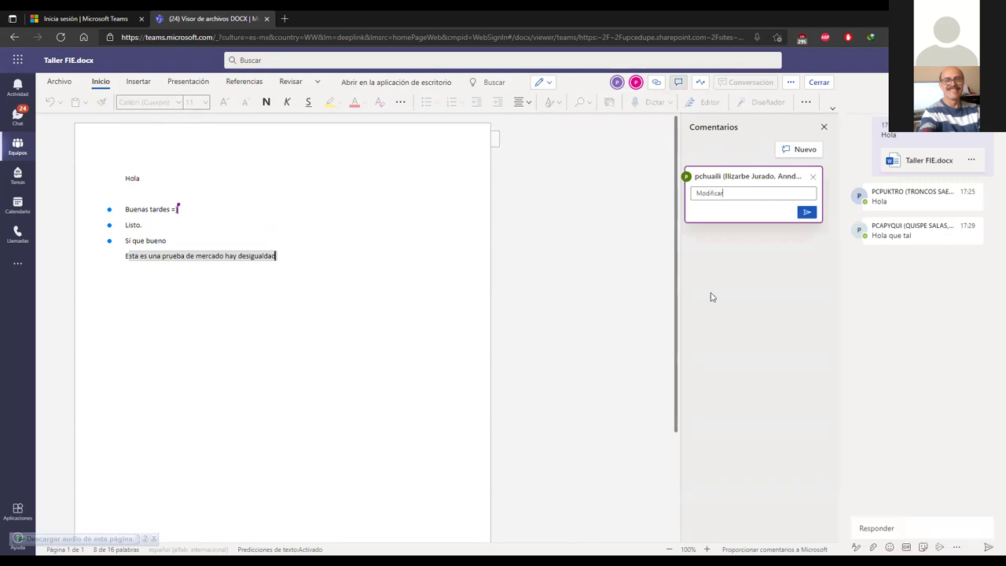
left_click(806, 212)
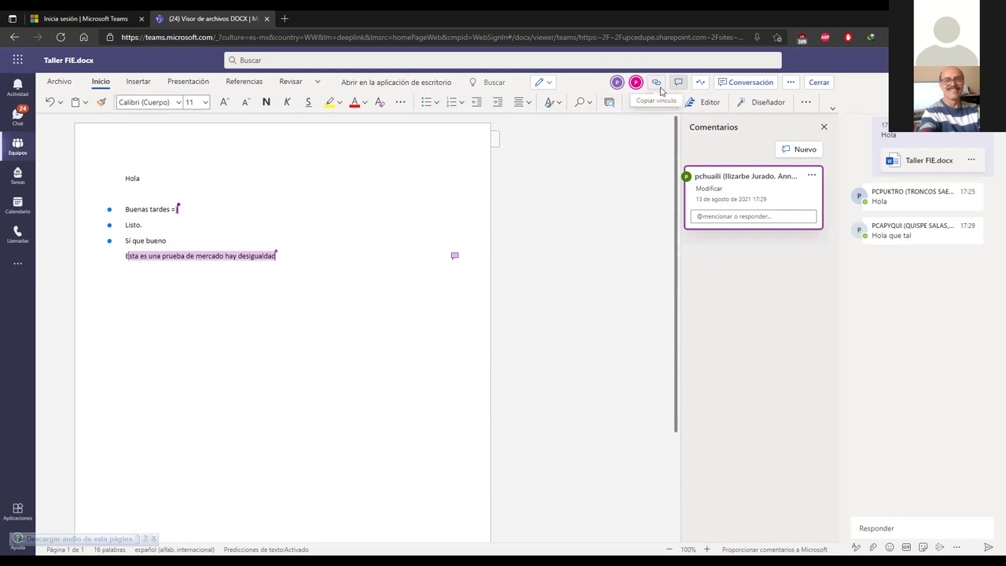
left_click(792, 82)
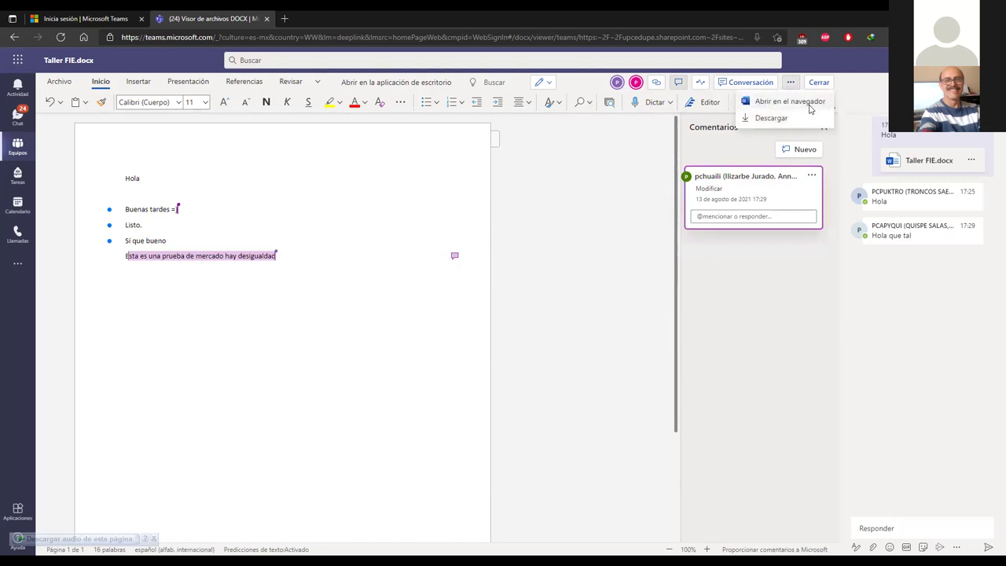
left_click(565, 188)
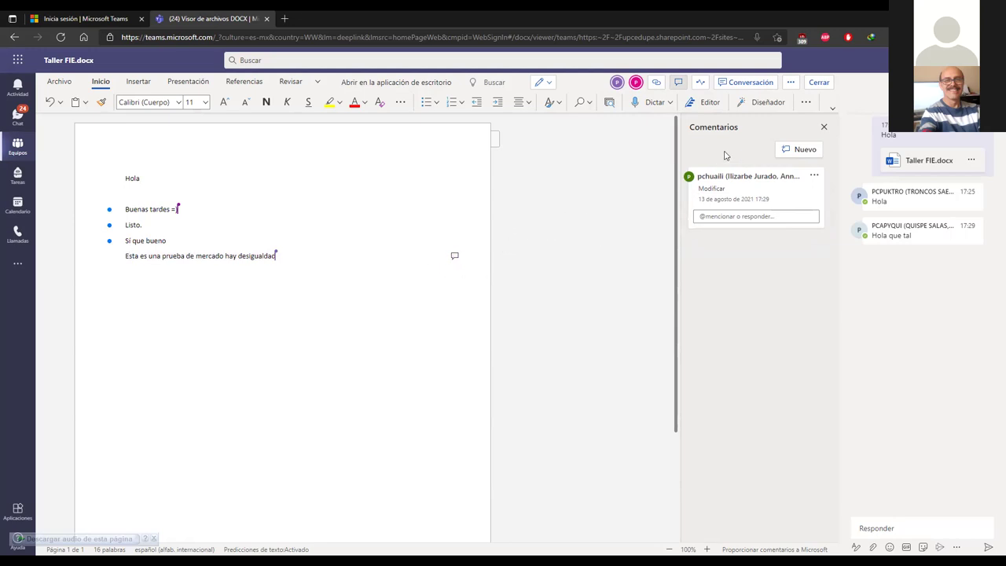
left_click(791, 82)
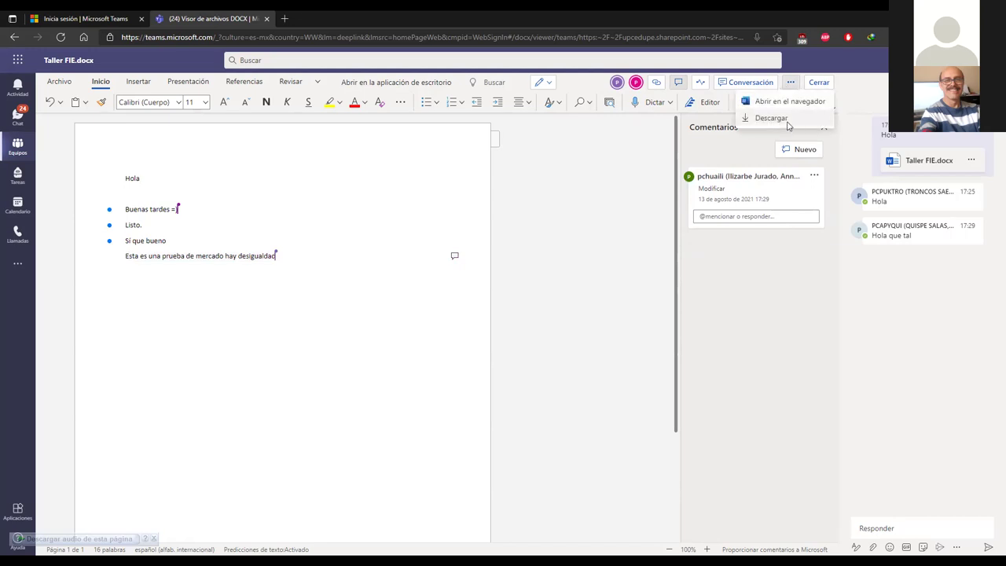
left_click(598, 214)
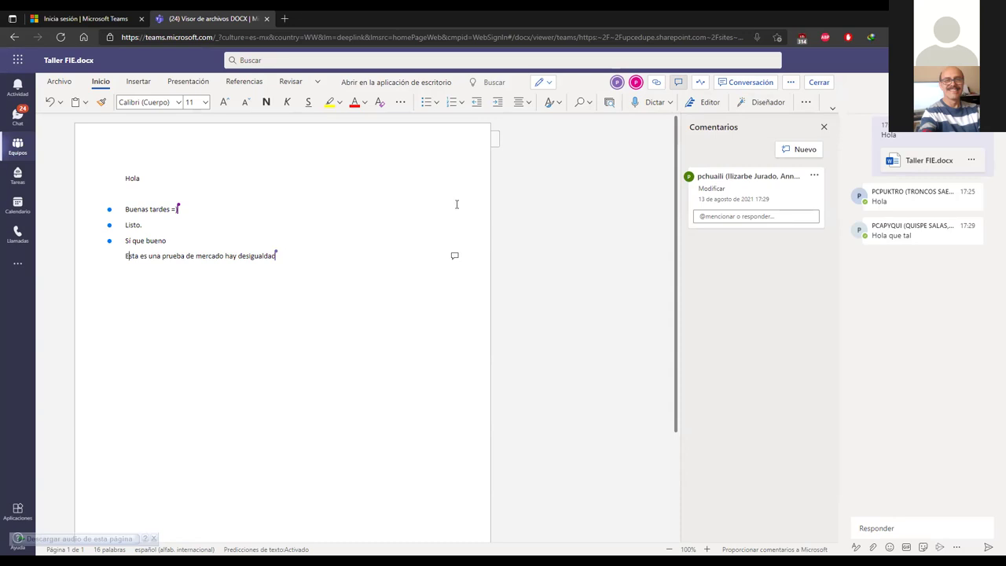
Step: Close Taller FIE.docx and look through the Nuevo and Cargar options in the files list
left_click(823, 83)
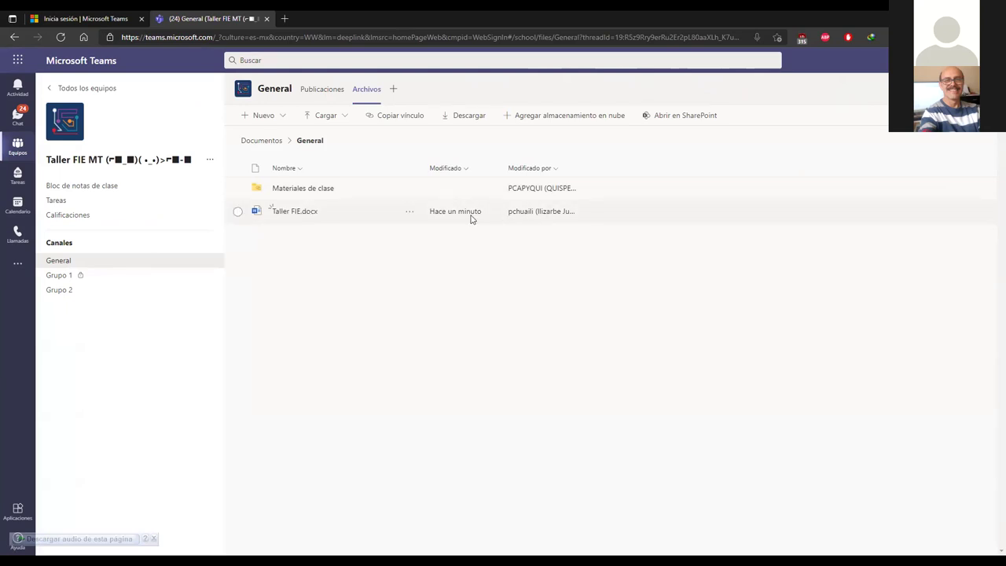
left_click(281, 114)
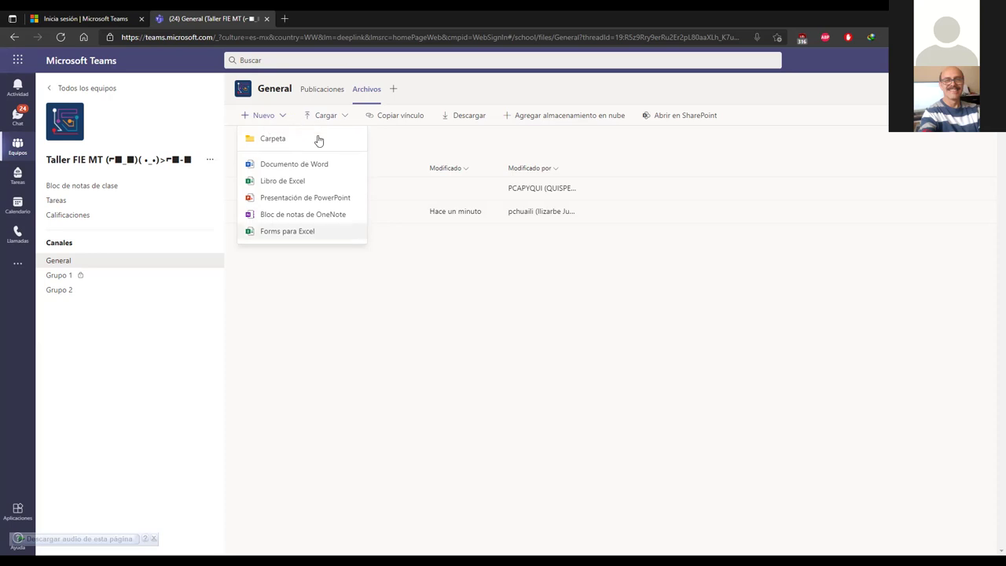
left_click(346, 330)
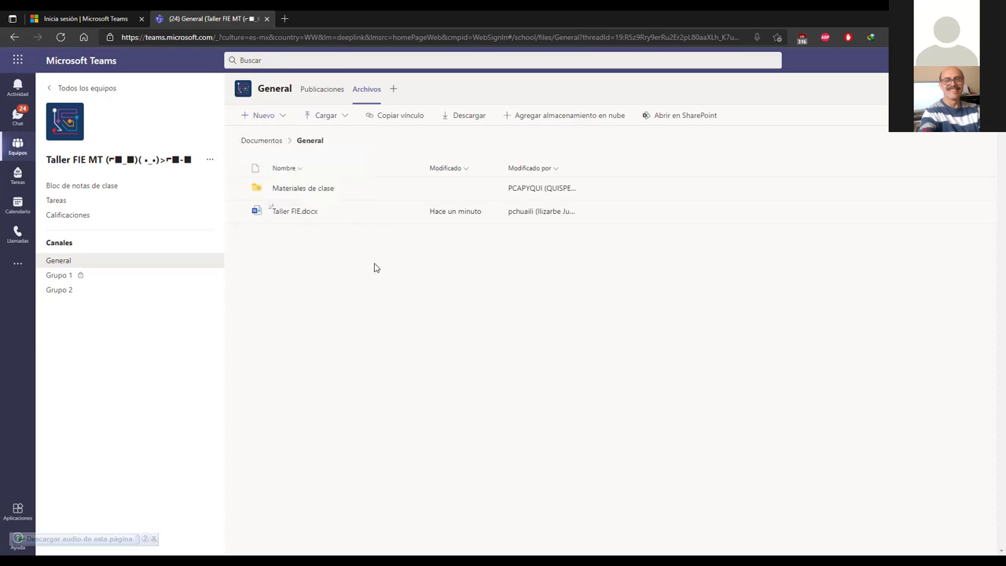
left_click(340, 114)
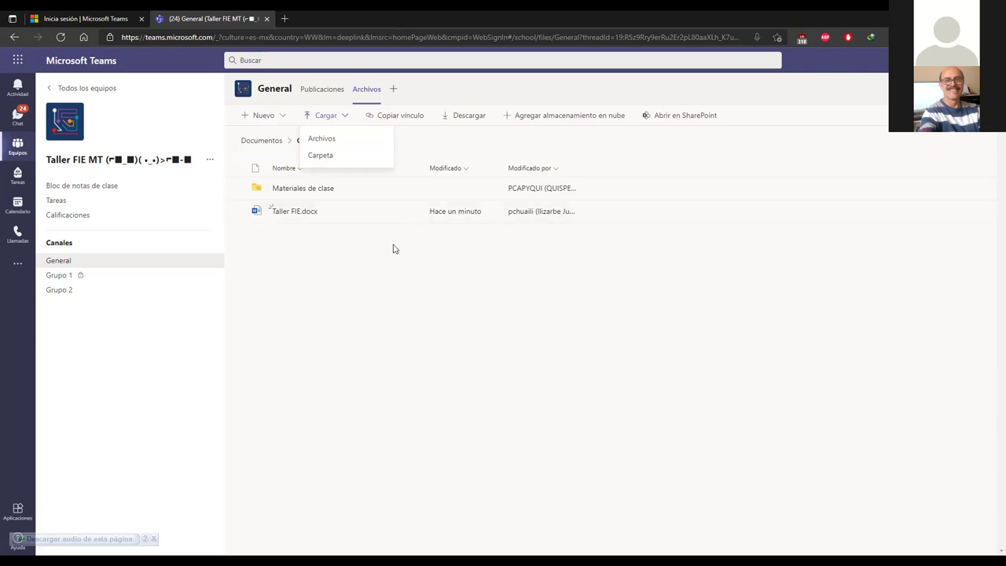
Step: Dismiss the upload choices and open the empty, read-only Materiales de clase folder
left_click(383, 271)
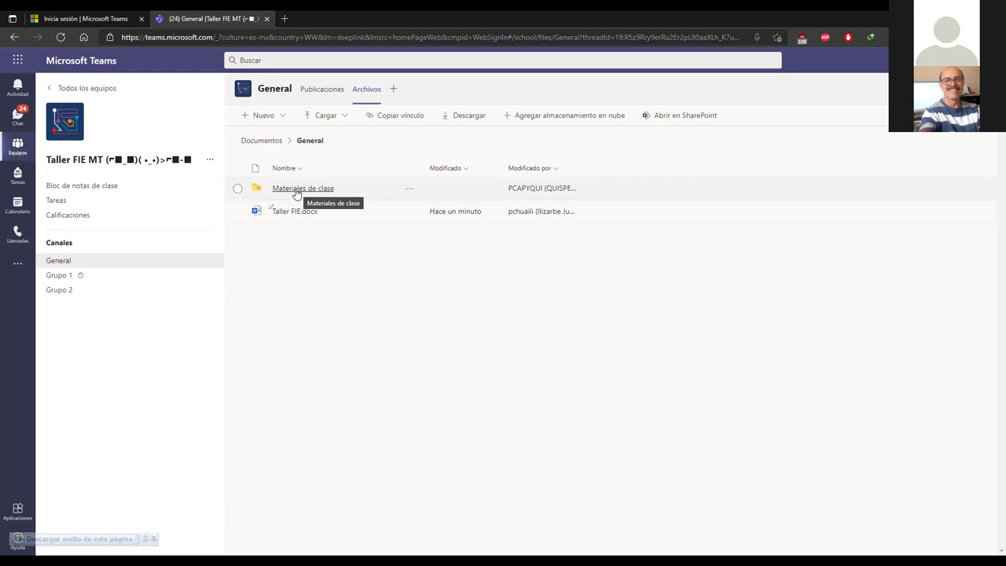
left_click(296, 194)
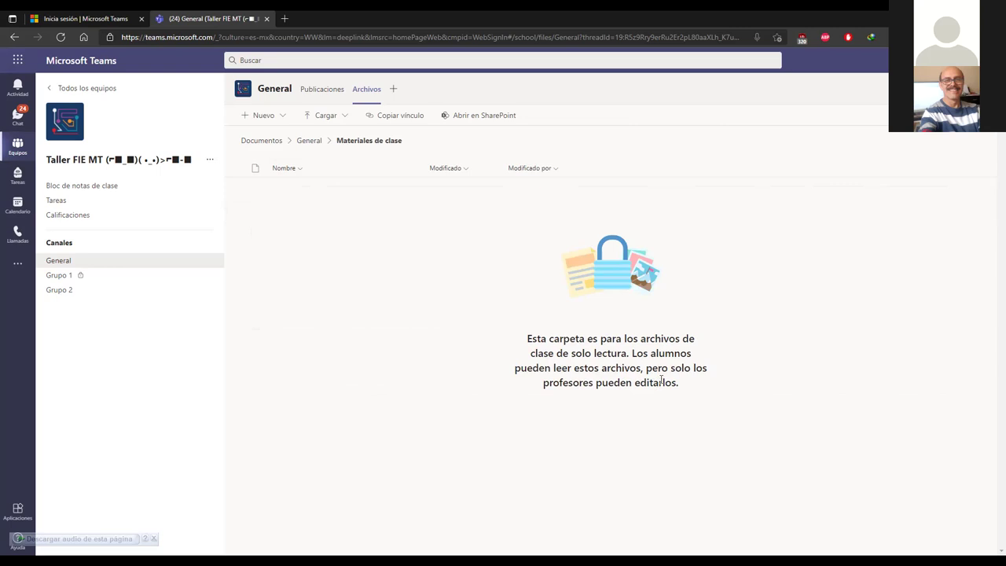
Step: Create a PowerPoint presentation named 'Clase 1' in Materiales de clase, then return to General's files
left_click(283, 118)
left_click(286, 198)
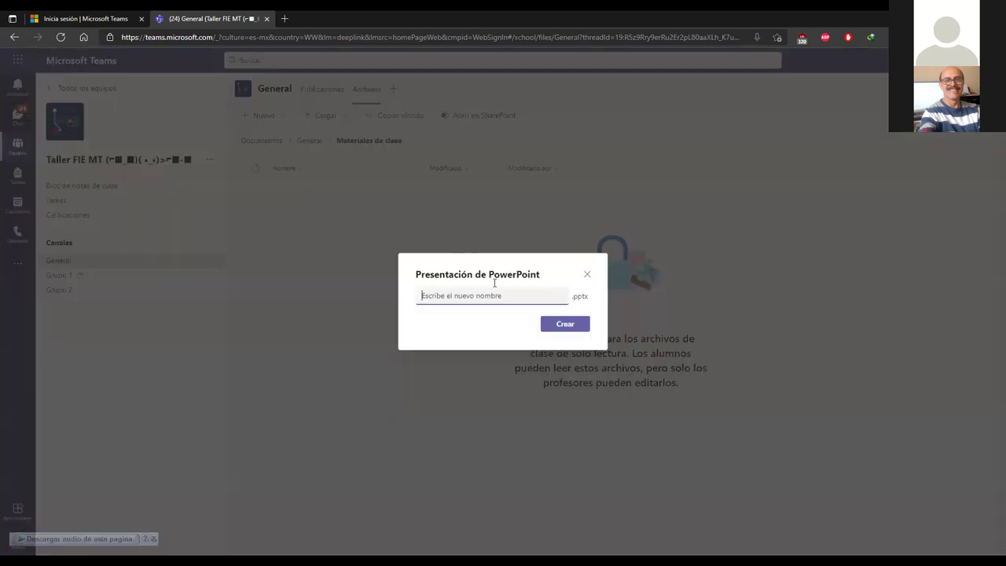
type("Class")
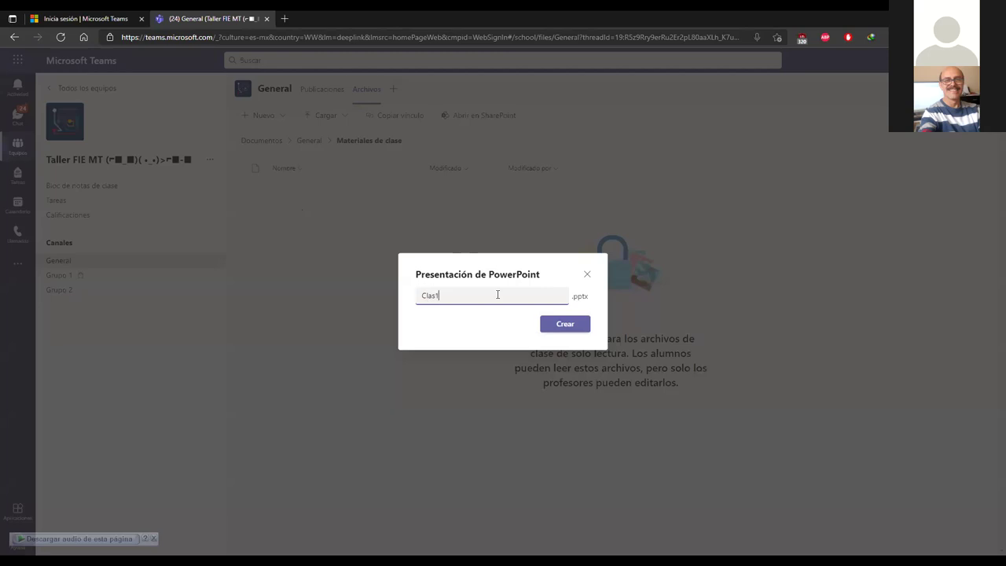
type("e 1")
key("Return")
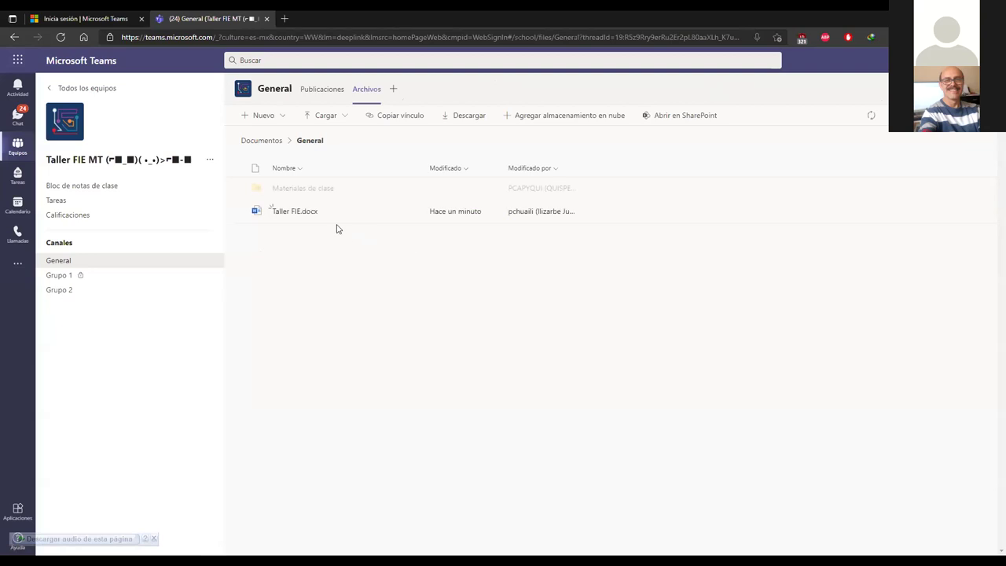
left_click(287, 188)
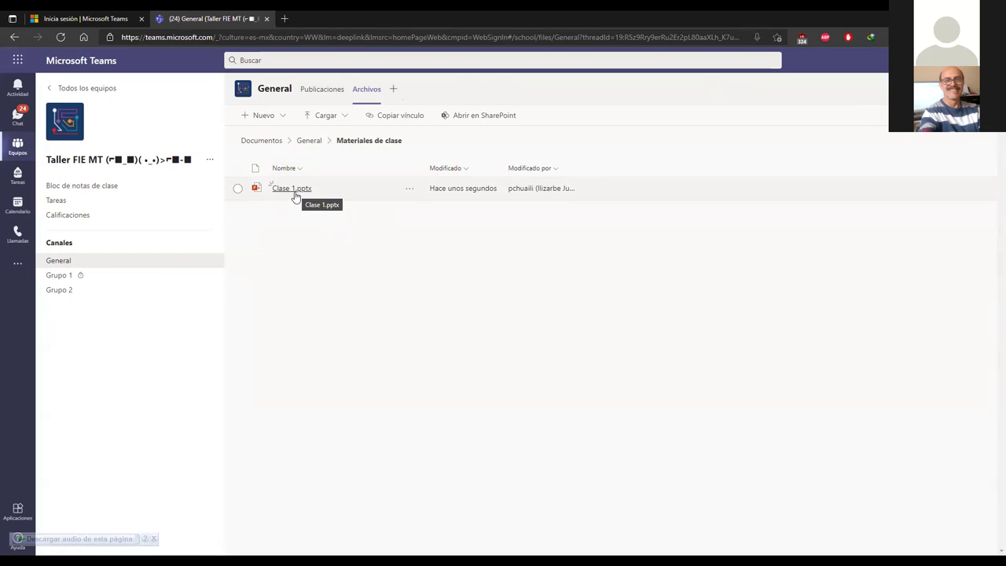
left_click(317, 144)
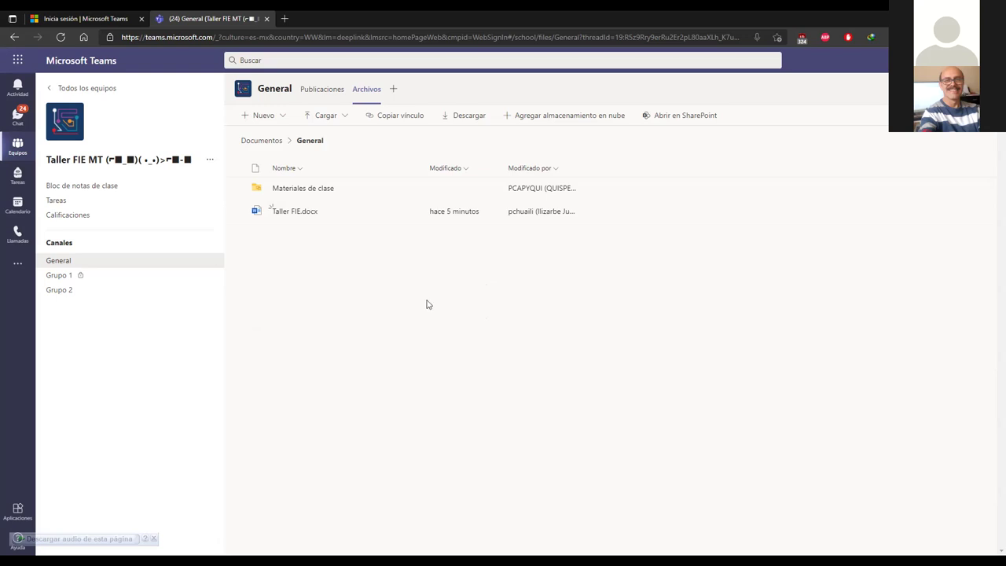
Step: Switch the General channel from its files to its Publicaciones posts feed
left_click(68, 262)
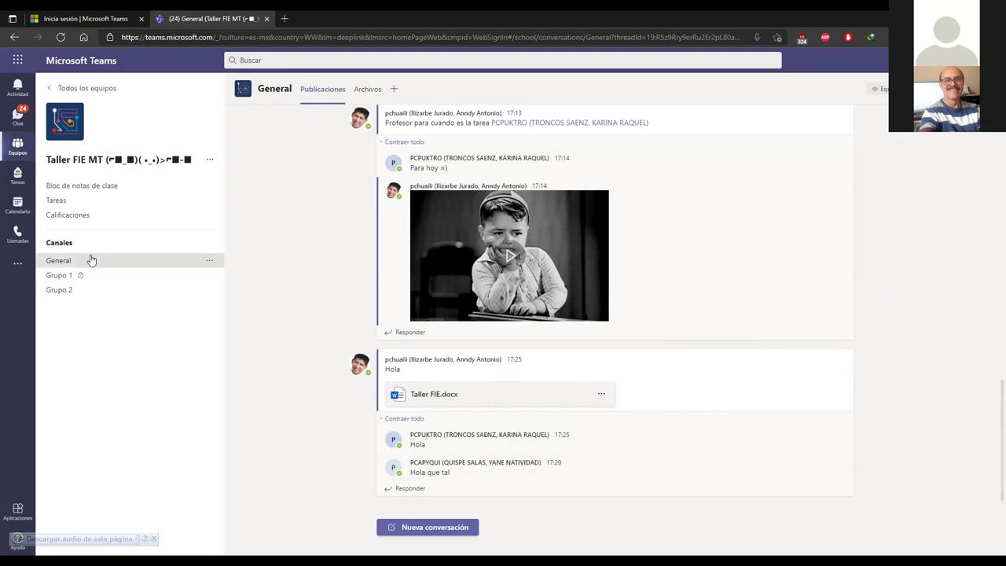
Step: Check that Grupo 1's Files list is empty, then return to the General channel
left_click(62, 277)
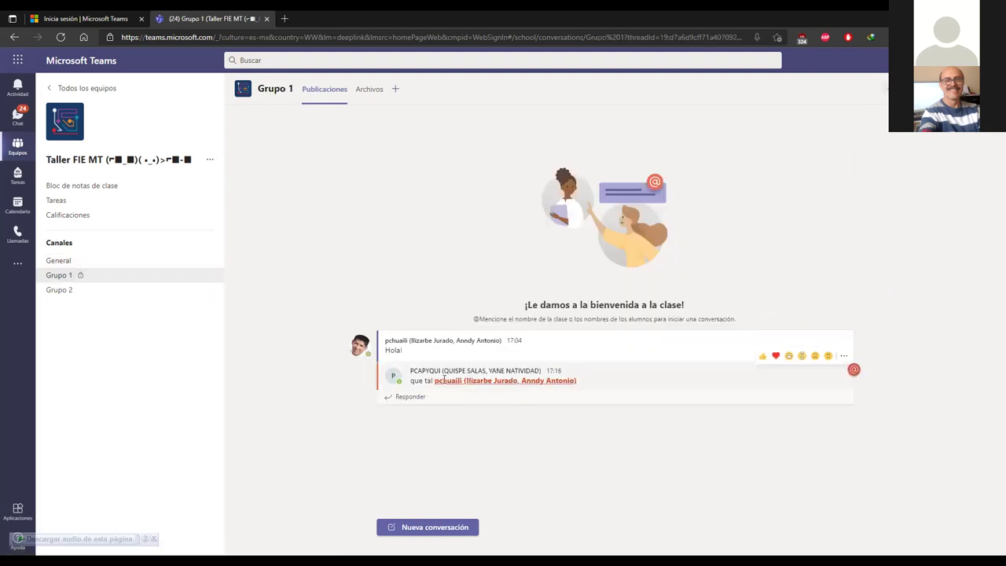
left_click(373, 97)
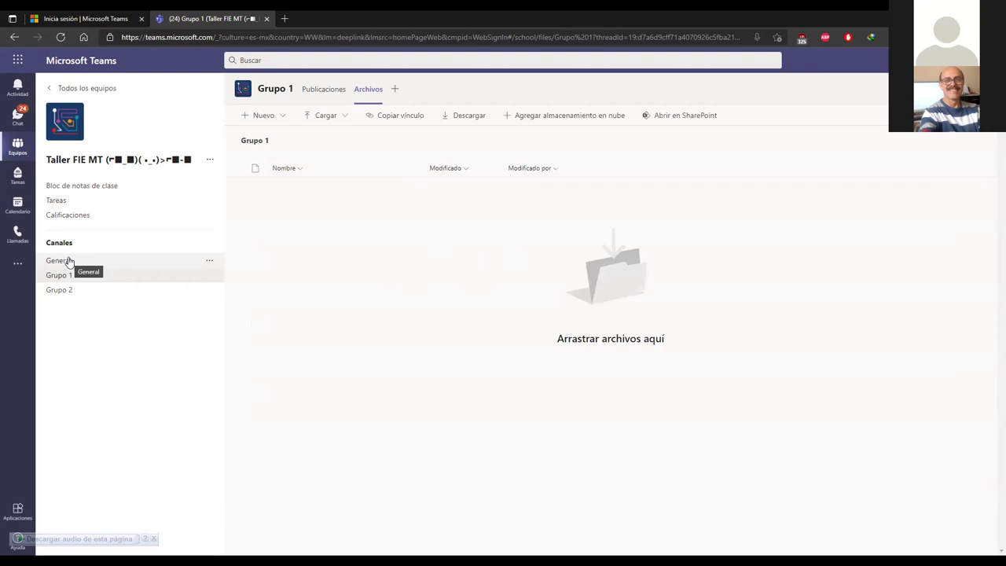
left_click(165, 263)
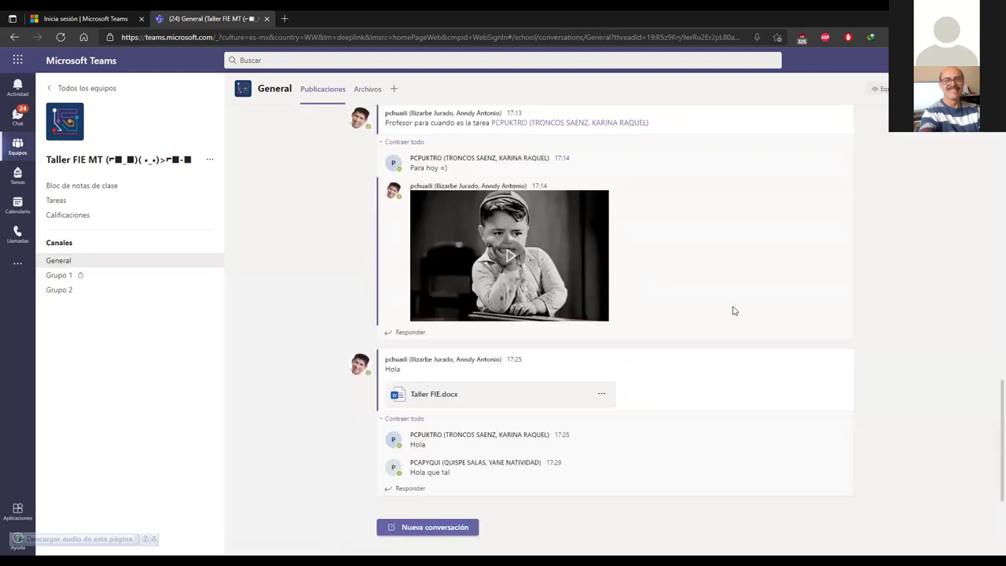
Step: Add a new tab to the General channel and pick Whiteboard from the app list
left_click(397, 91)
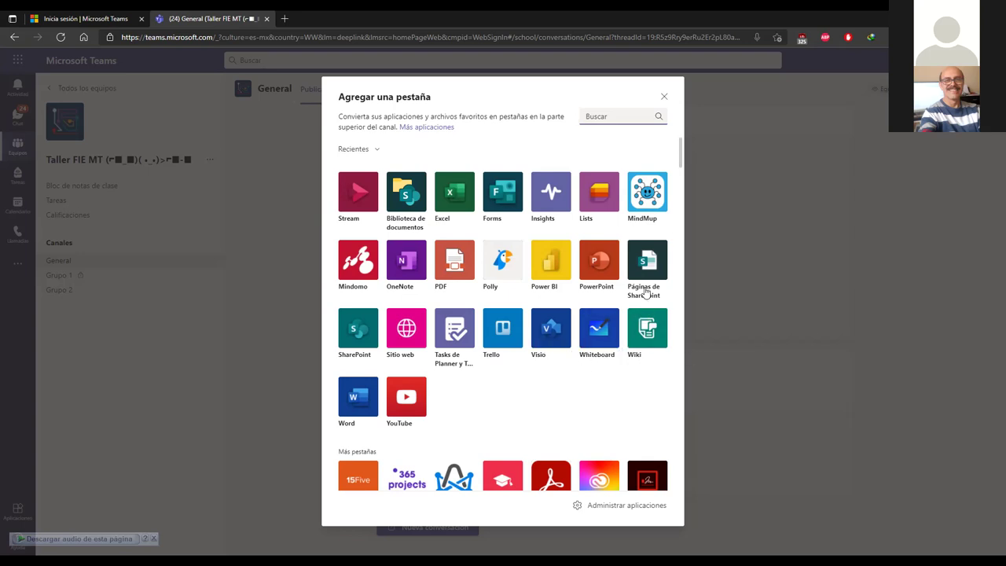
scroll(595, 262, "down", 6)
scroll(562, 240, "down", 20)
scroll(562, 238, "down", 15)
scroll(560, 239, "down", 15)
scroll(555, 274, "up", 3)
scroll(556, 274, "up", 20)
scroll(555, 274, "up", 20)
left_click(600, 328)
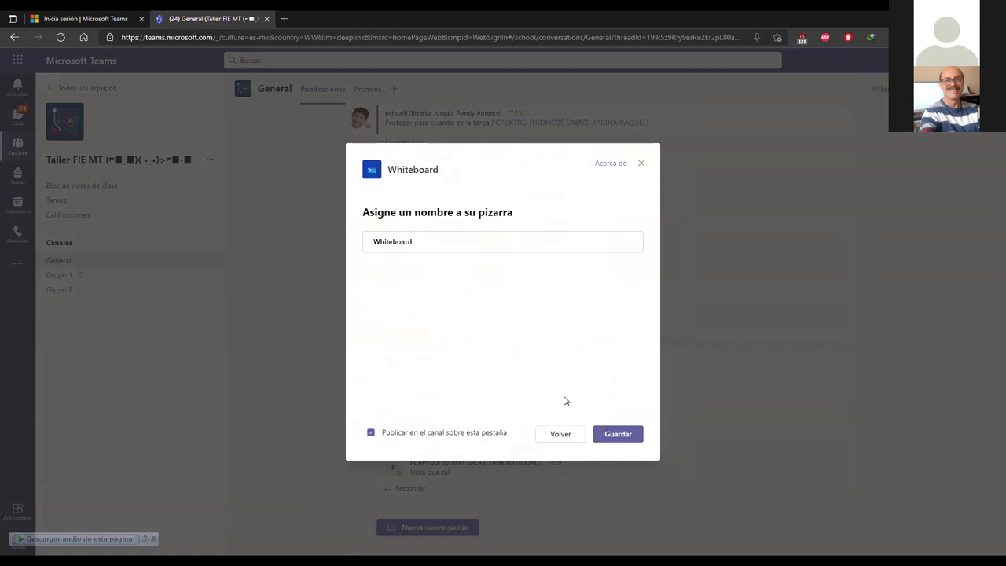
Step: Save the Whiteboard tab so everyone can collaborate, then view its announcement post
left_click(619, 440)
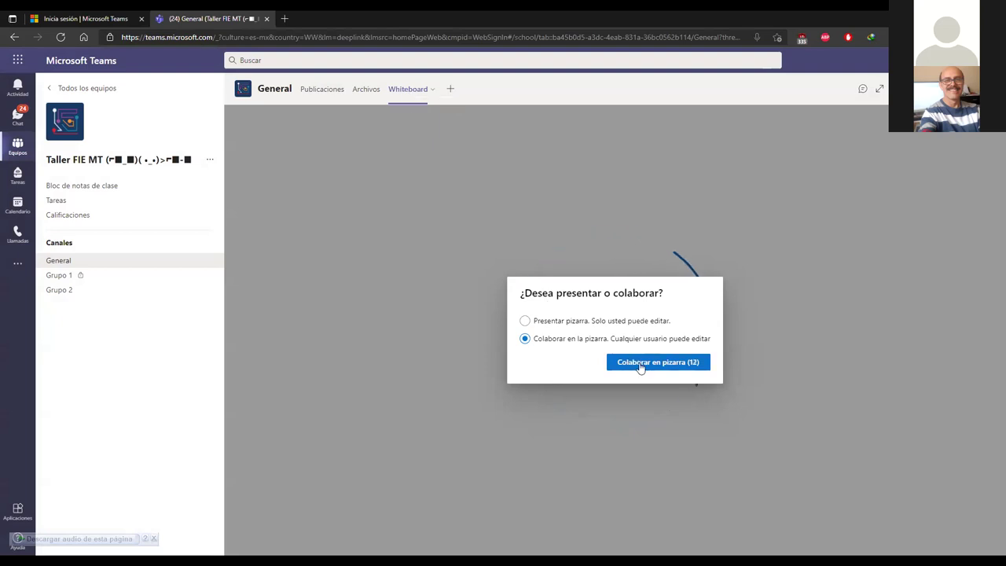
left_click(641, 364)
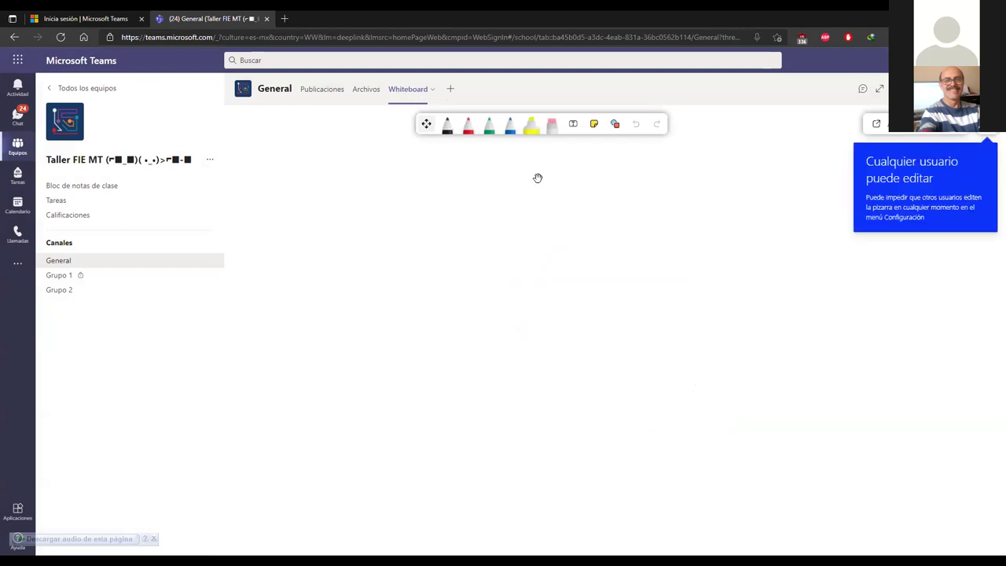
left_click(489, 126)
left_click(322, 89)
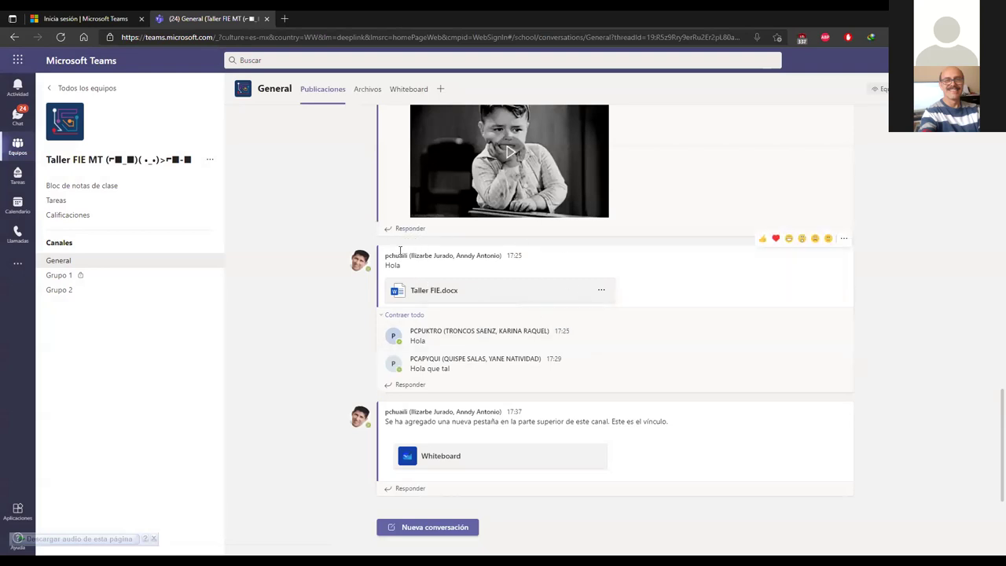
Step: Handwrite 'Hola' in red ink on the General whiteboard and underline it
left_click(409, 90)
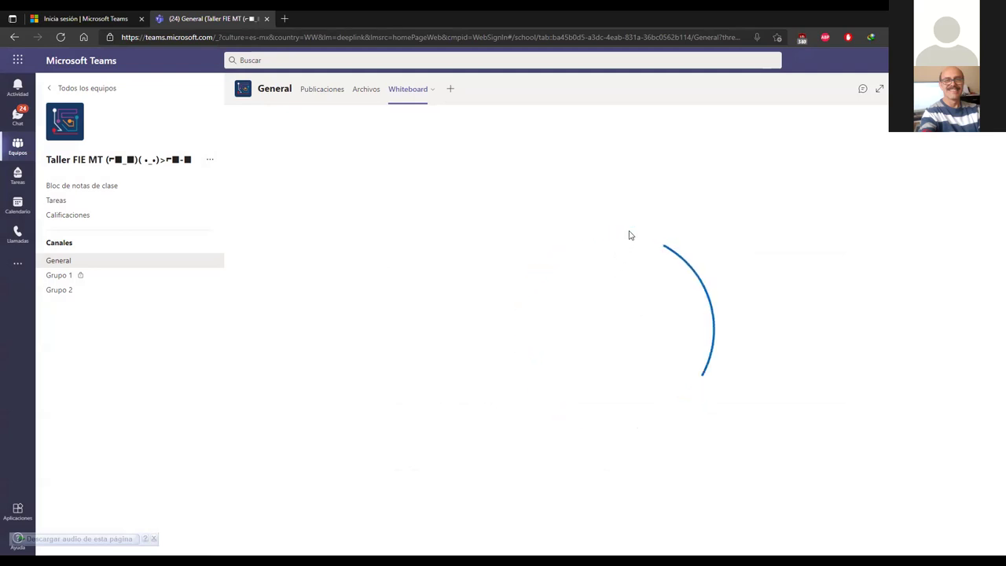
left_click(467, 125)
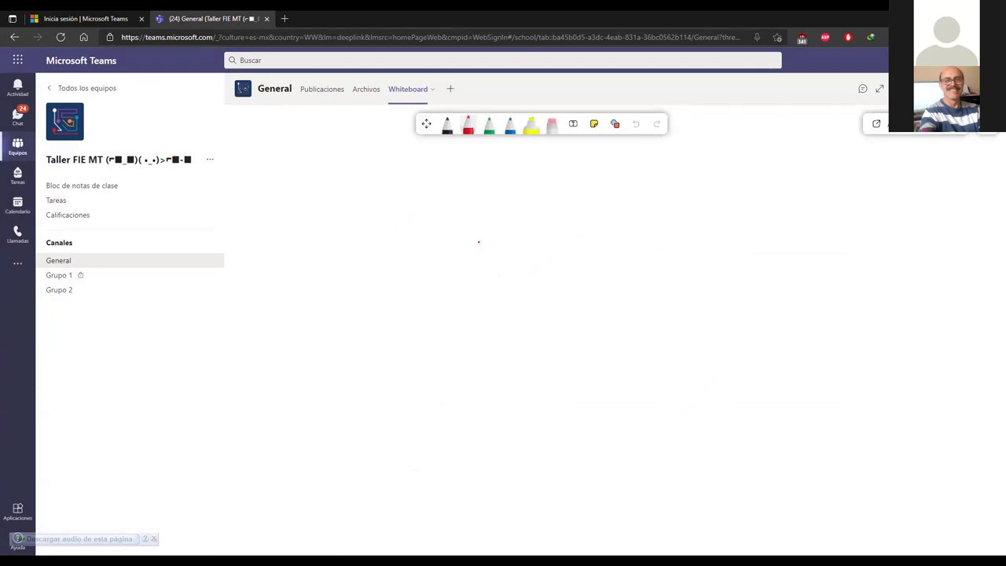
left_click_drag(427, 209, 453, 362)
left_click_drag(444, 321, 514, 346)
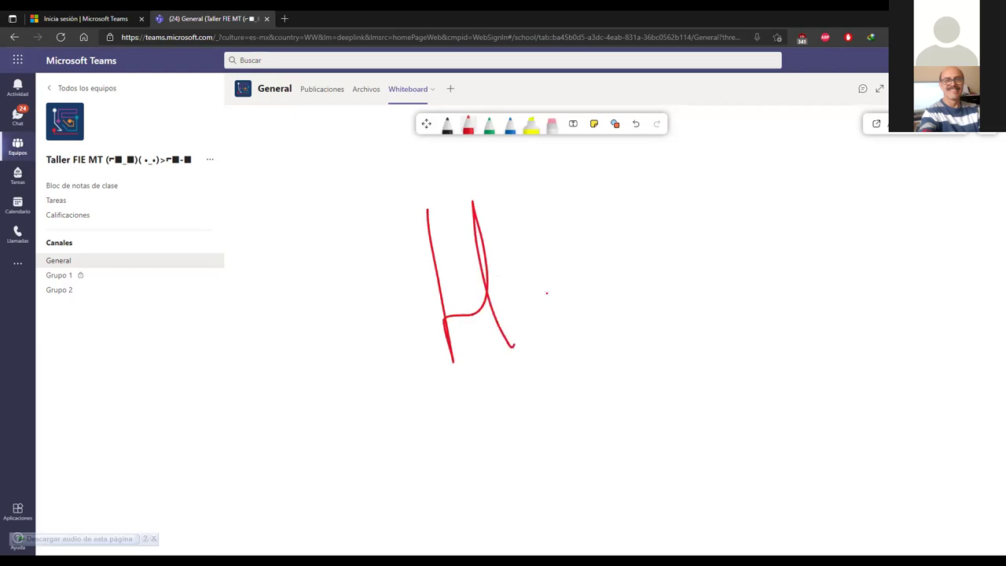
left_click_drag(556, 299, 543, 300)
left_click_drag(565, 203, 607, 329)
left_click_drag(643, 300, 598, 296)
left_click_drag(643, 269, 684, 300)
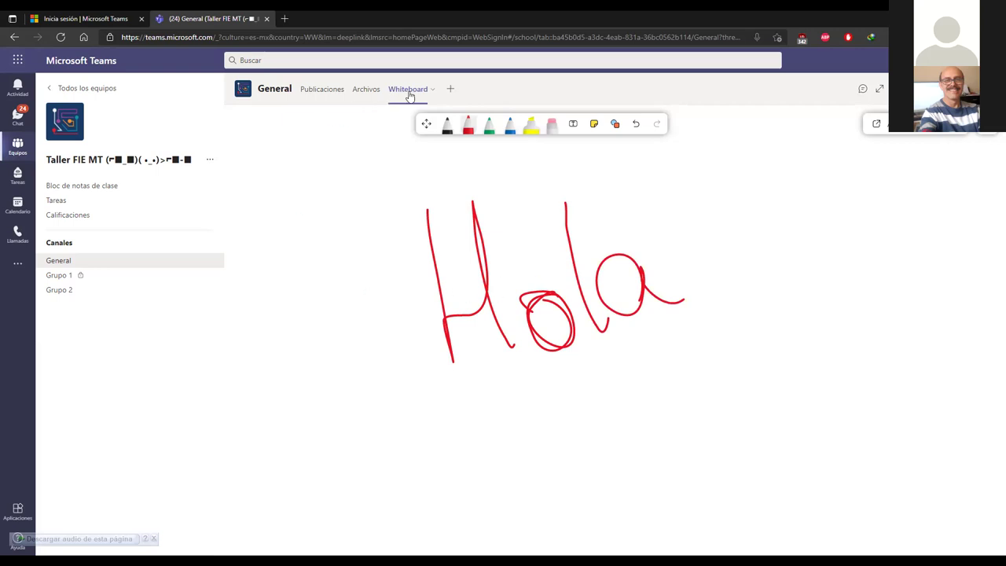
left_click_drag(438, 395, 679, 344)
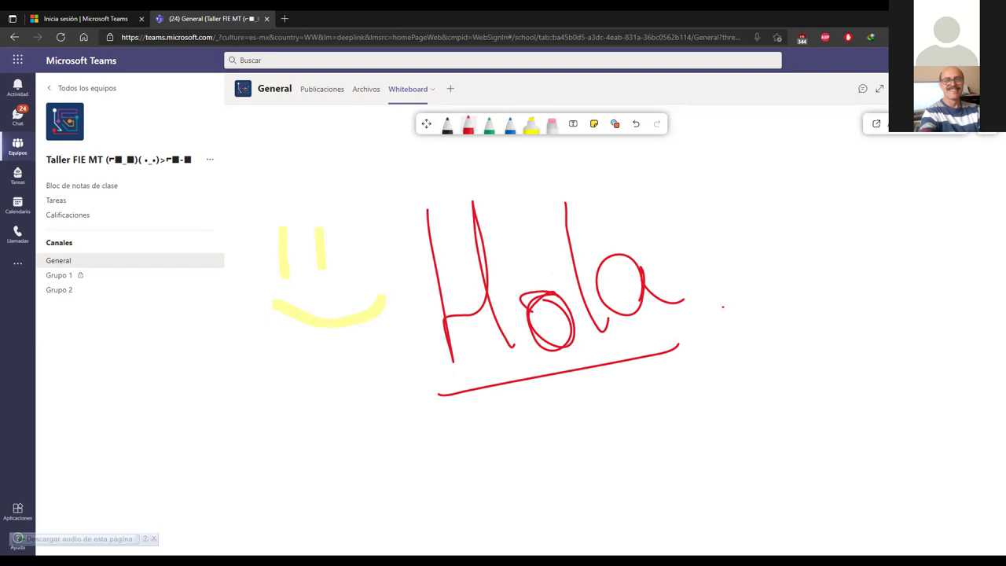
left_click(452, 89)
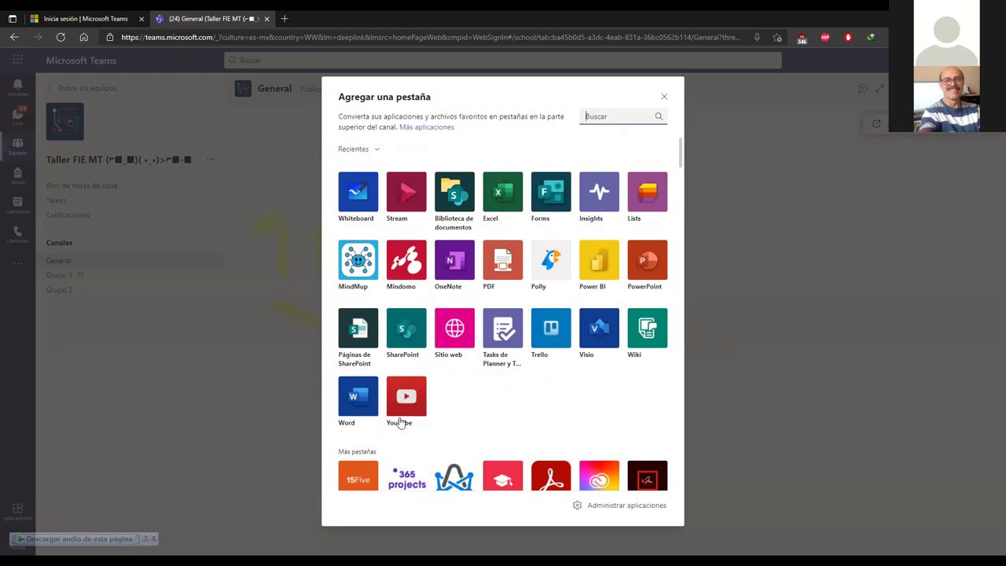
Step: Try adding a YouTube tab, retry after the connection error, then close the failed setup
left_click(403, 399)
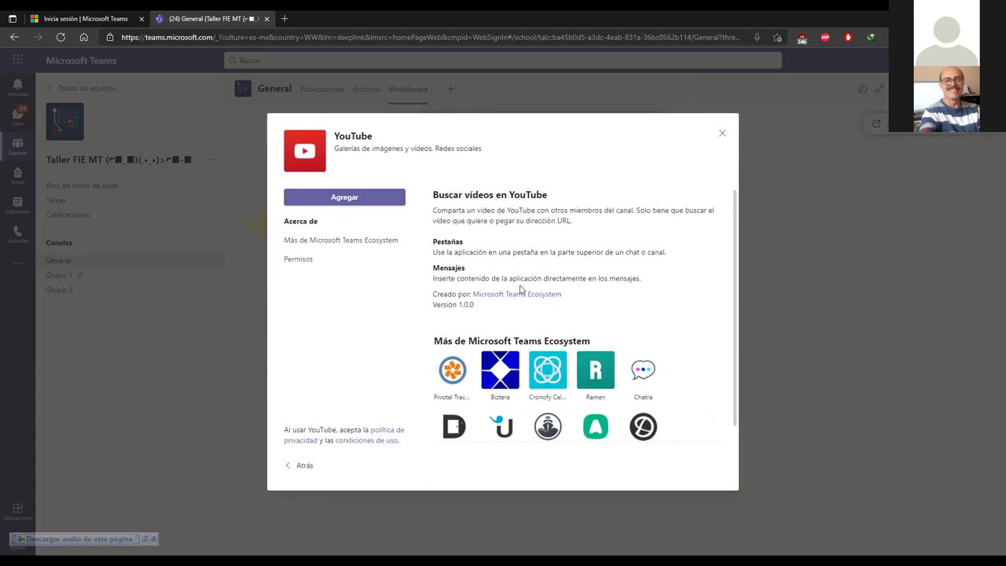
left_click(363, 207)
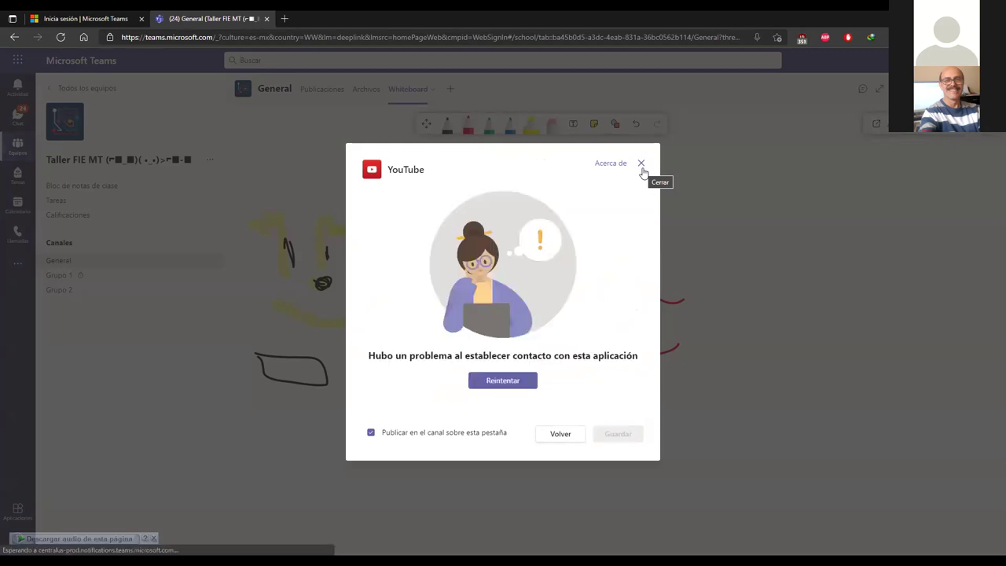
left_click(517, 387)
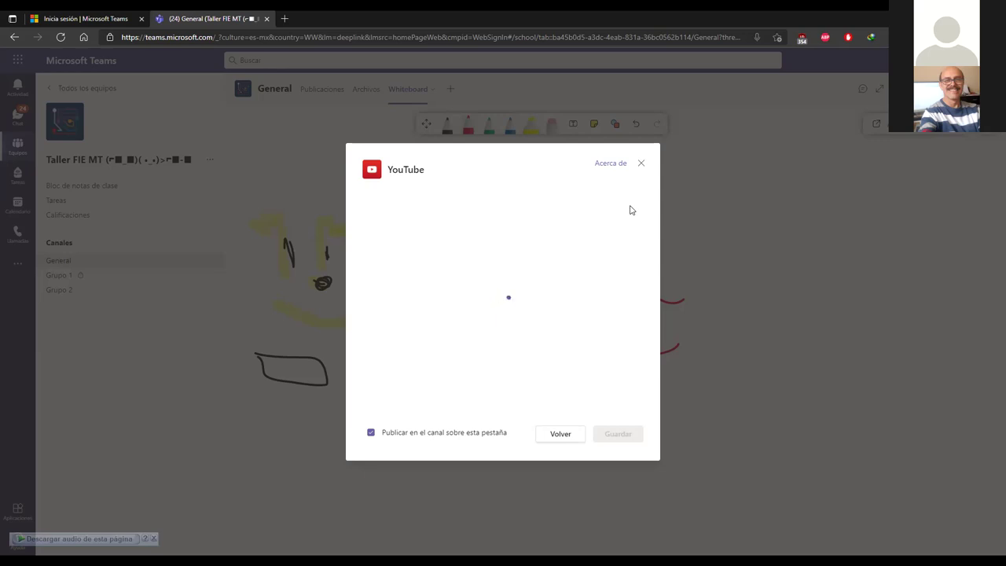
left_click(643, 165)
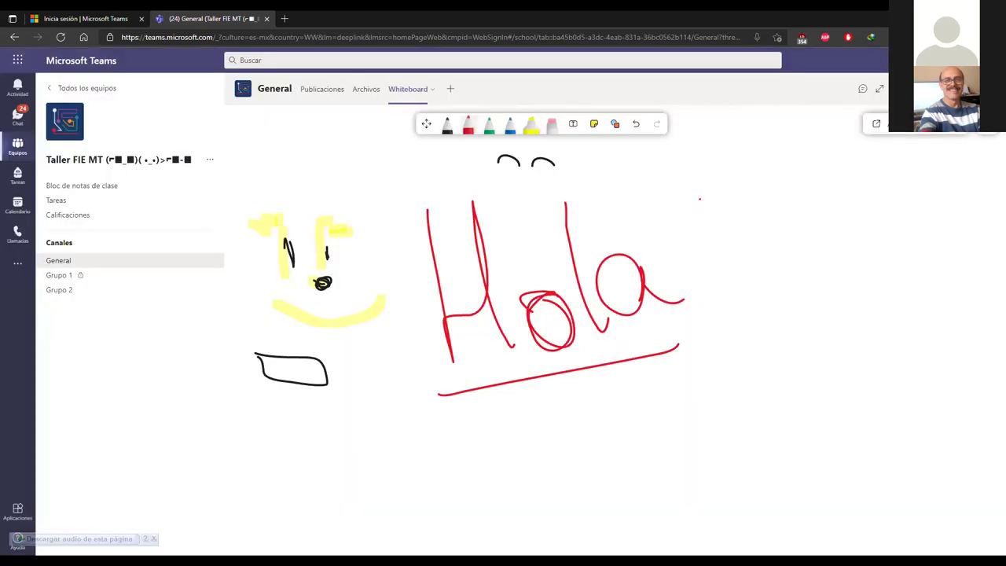
Step: Search the add-tab app list for 'genially', find no match, and clear the search
left_click(451, 91)
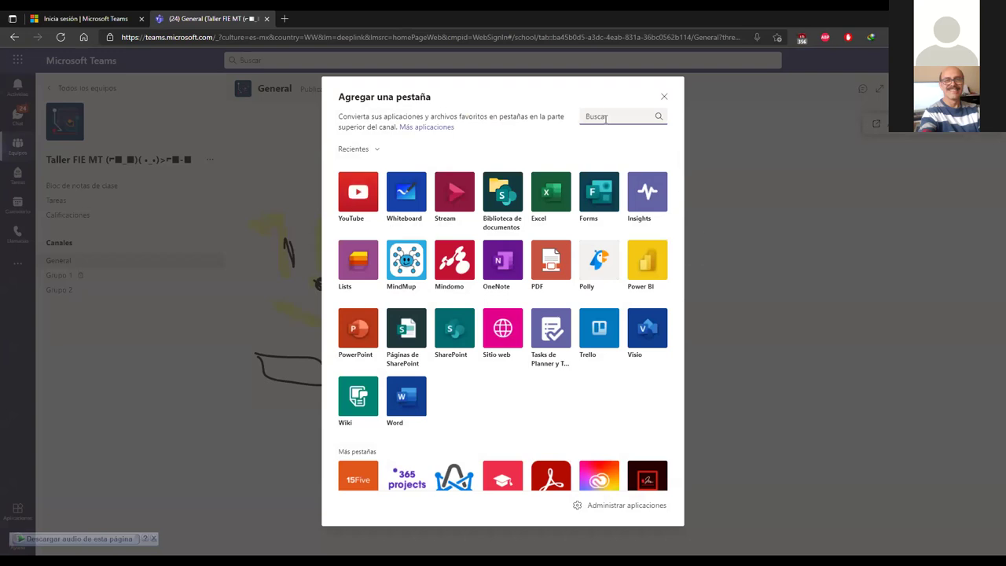
type("gen")
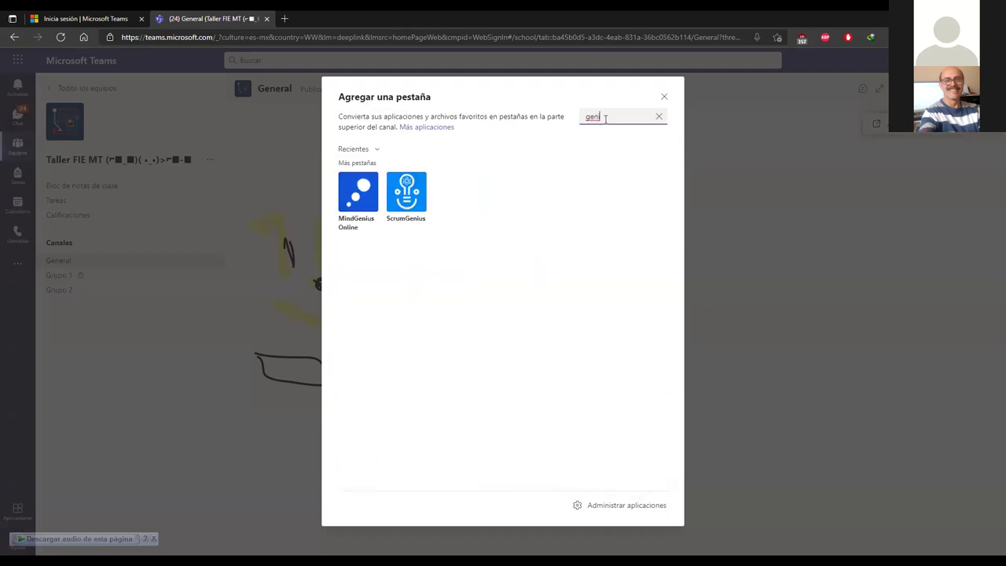
type("ially")
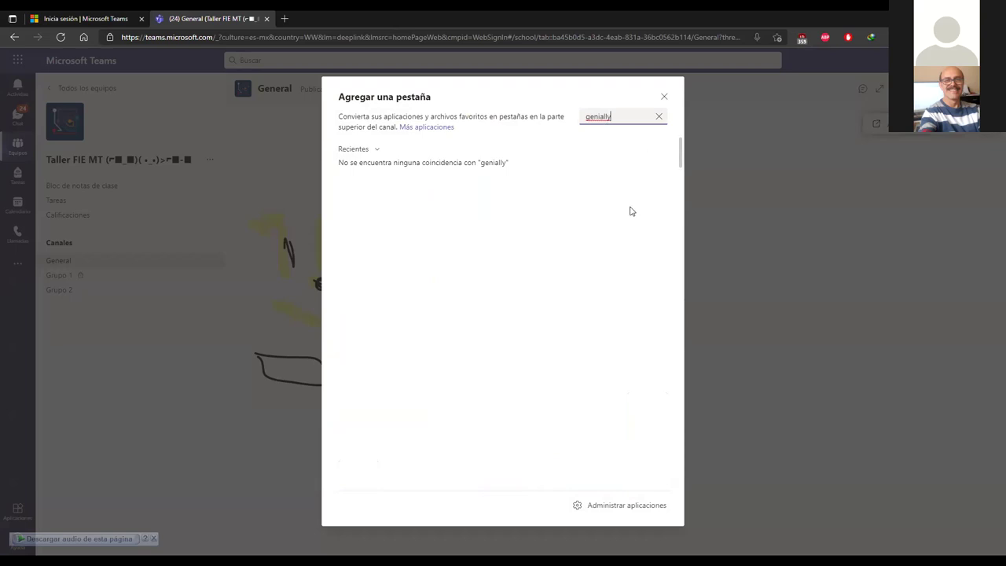
key("BackSpace")
key("BackSpace")
key("BackSpace")
key("BackSpace")
key("BackSpace")
key("BackSpace")
key("BackSpace")
key("BackSpace")
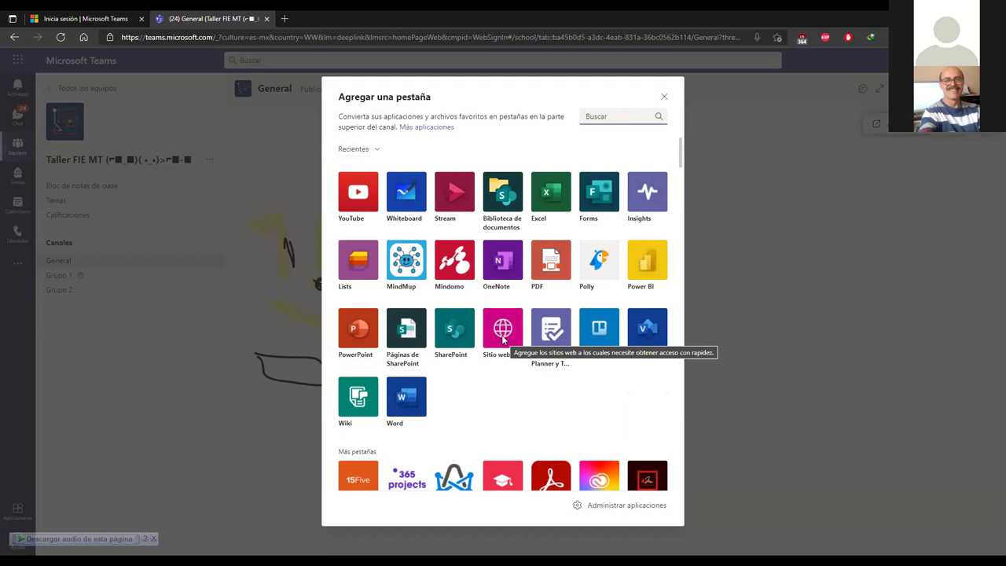
Step: Start a Sitio web tab named 'Genially', leaving its URL field empty
left_click(503, 338)
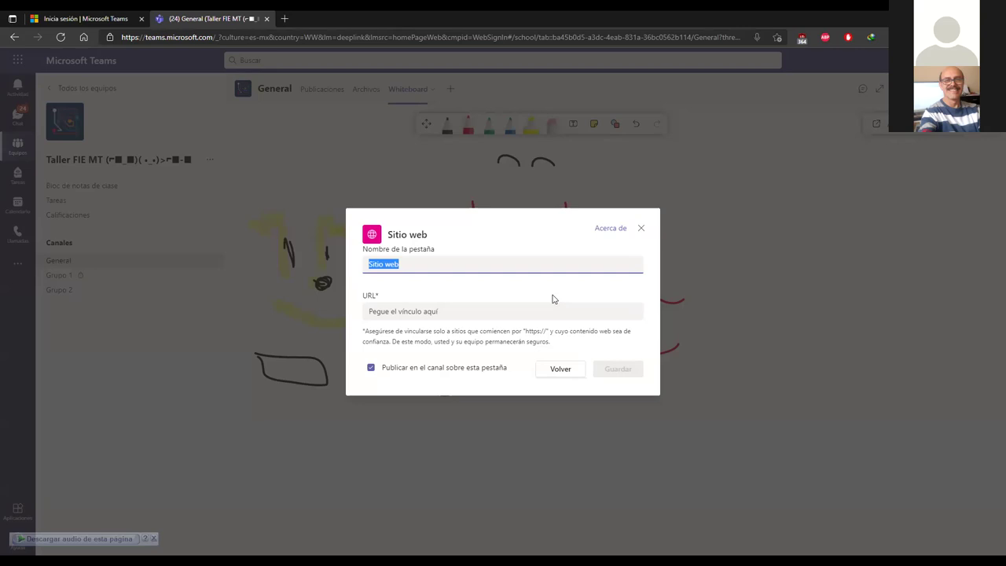
type("GEnia")
key("BackSpace")
key("BackSpace")
type("ial")
left_click(419, 311)
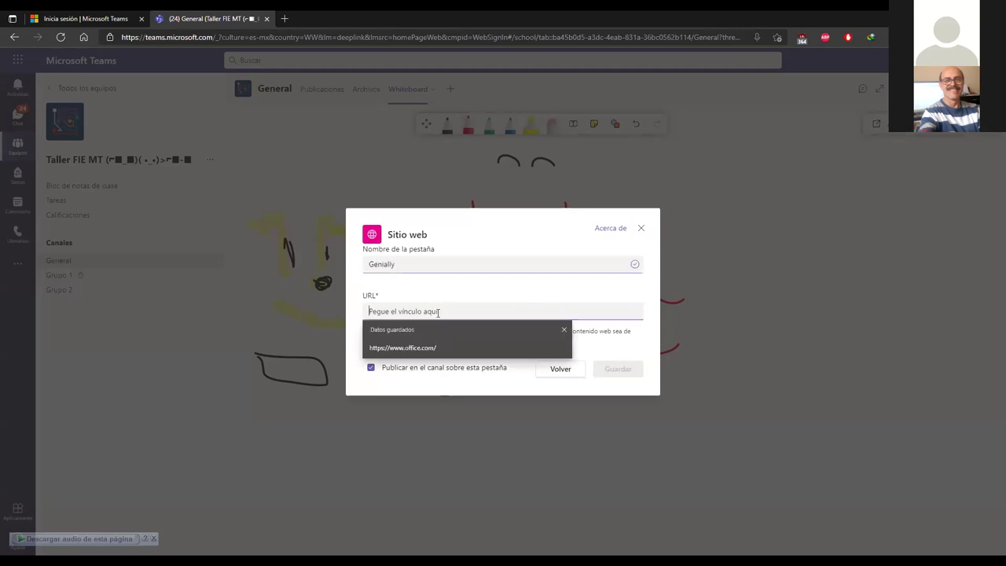
left_click(452, 295)
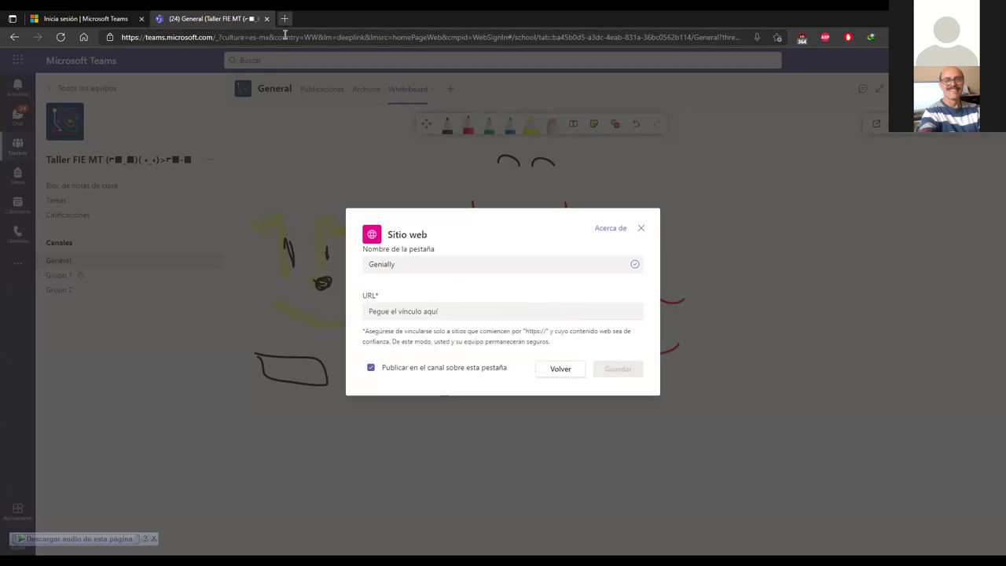
Step: Search Google for genially in a new Edge tab and open the genial.ly site
left_click(284, 18)
type("g")
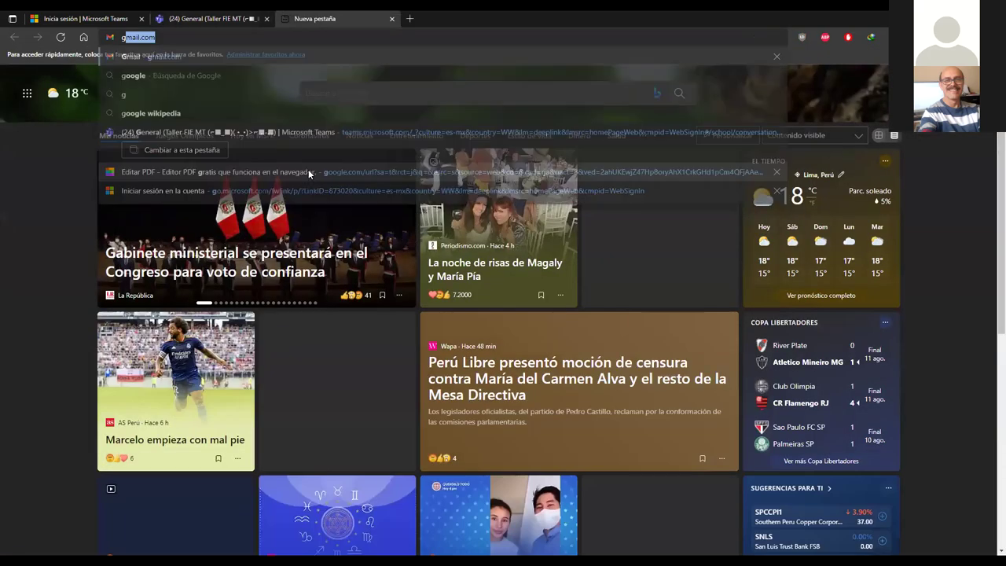
type("oogle")
key("Return")
double_click(189, 87)
type("genia")
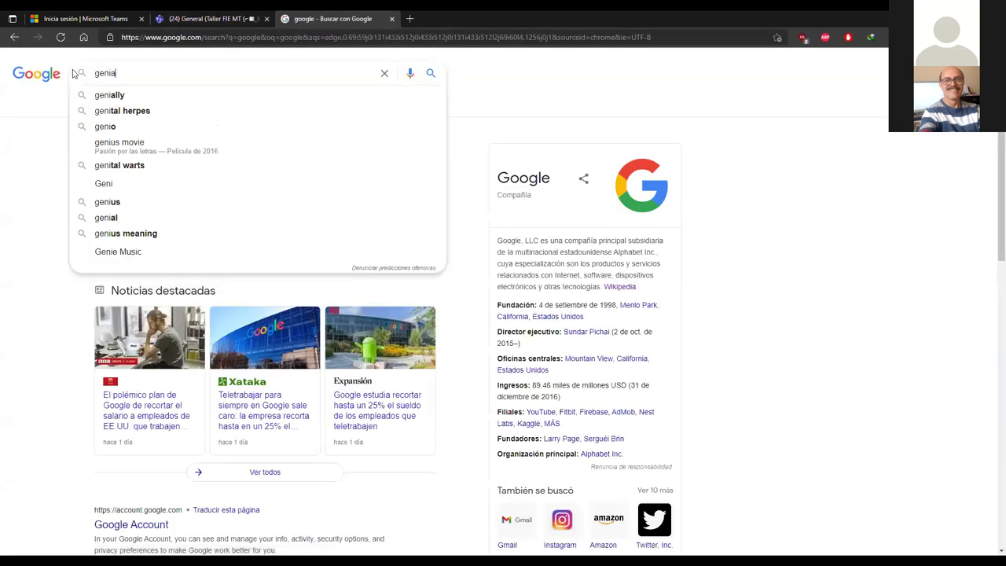
type("ll")
key("Down")
key("Return")
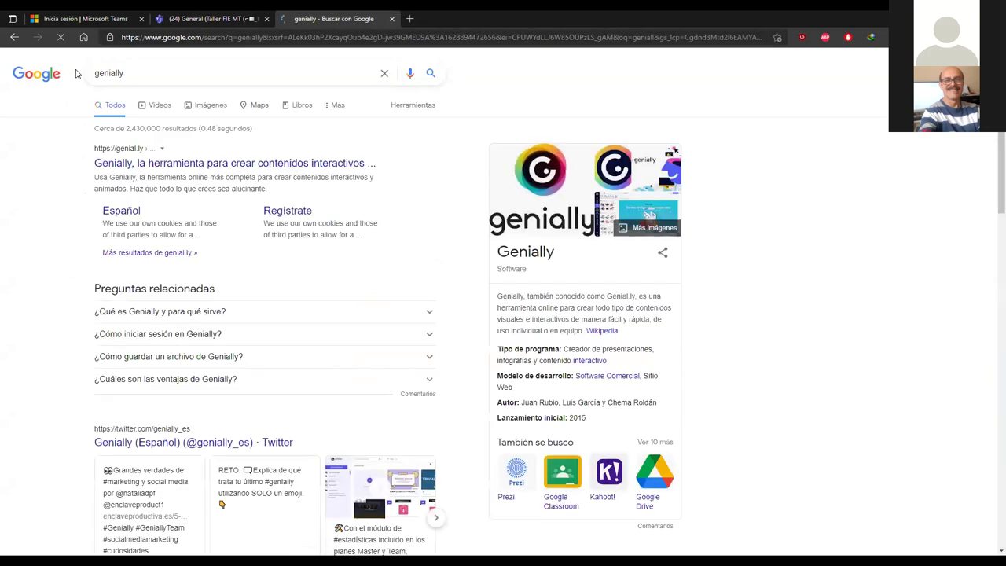
left_click(178, 162)
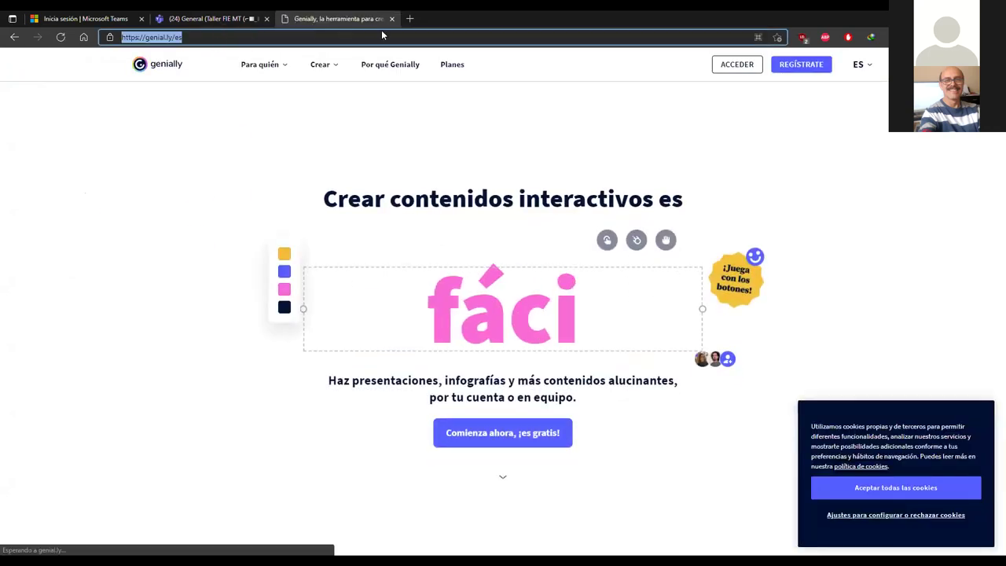
key("ctrl+c")
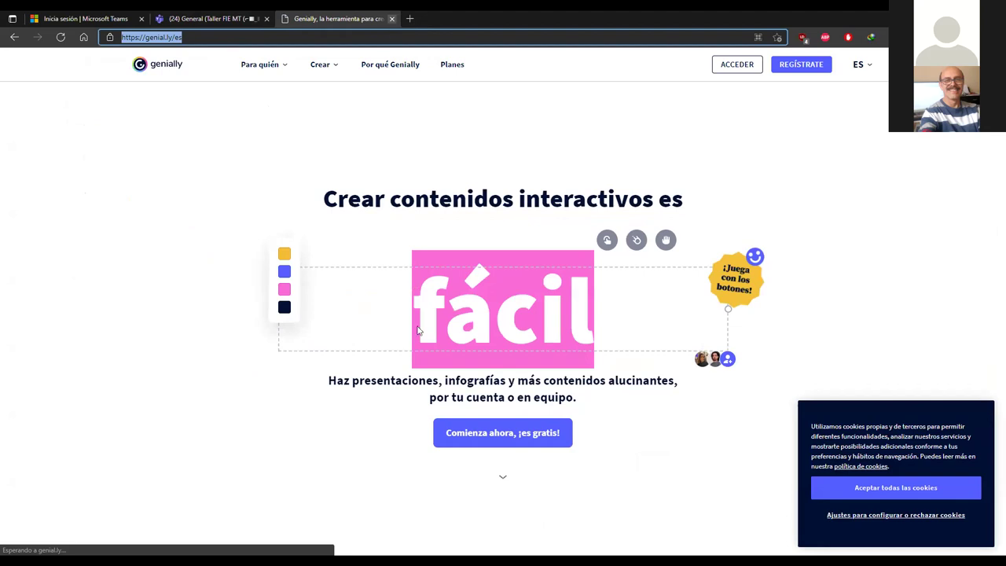
key("ctrl+w")
left_click(407, 310)
key("ctrl+v")
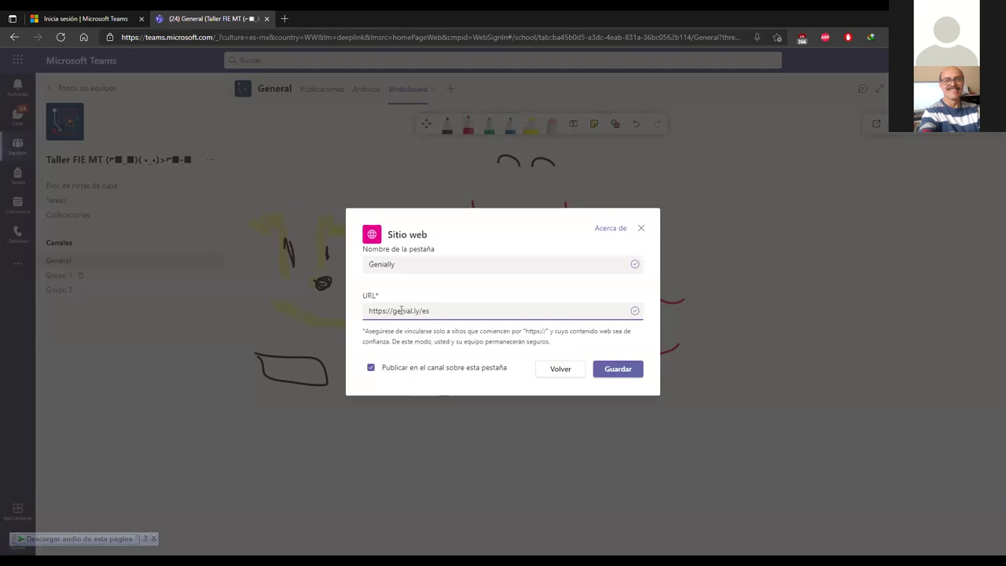
Step: Save the Genially website tab and view the General channel's posts
left_click(620, 371)
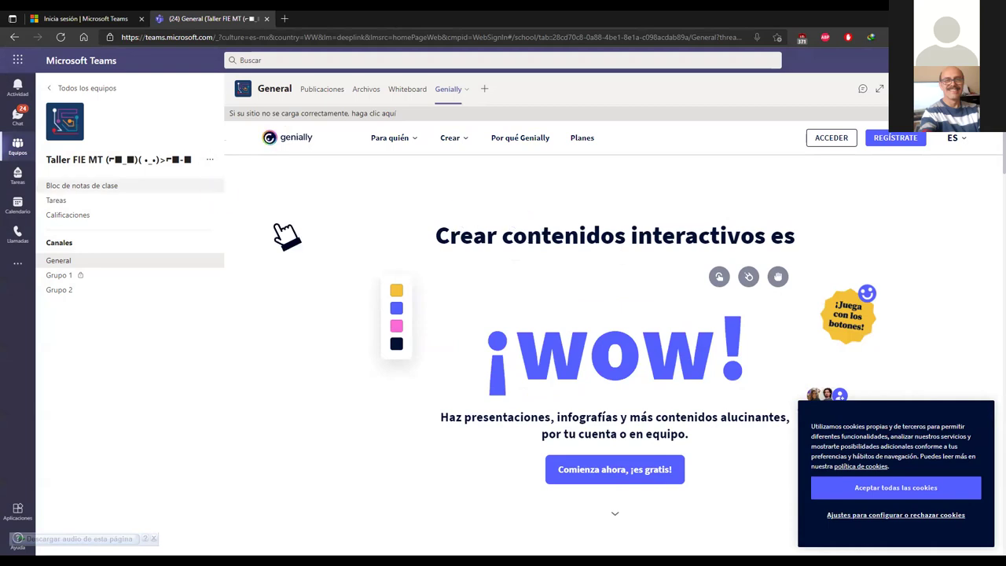
left_click(318, 91)
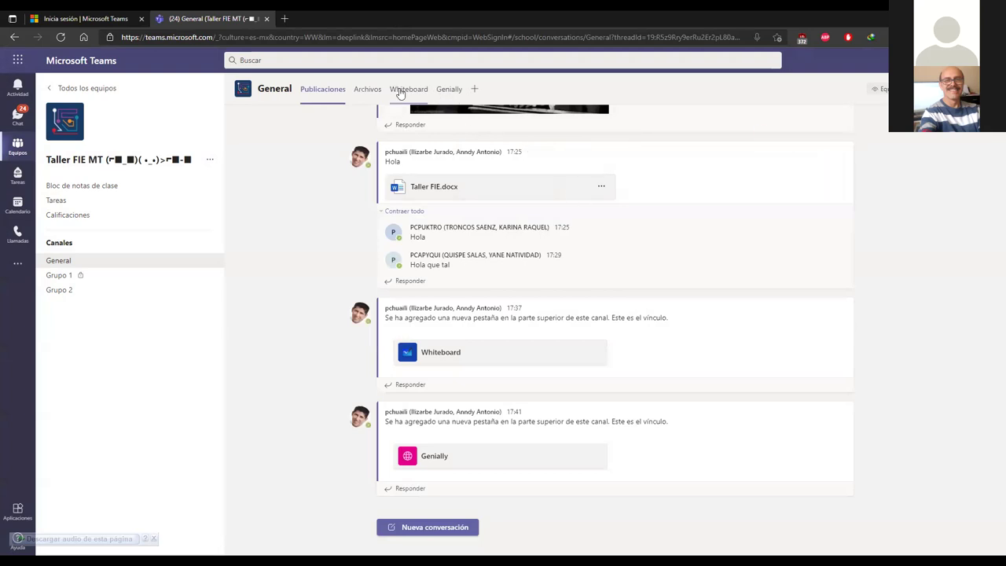
Step: Open the new Genially tab and scroll through the loaded genial.ly site
left_click(455, 90)
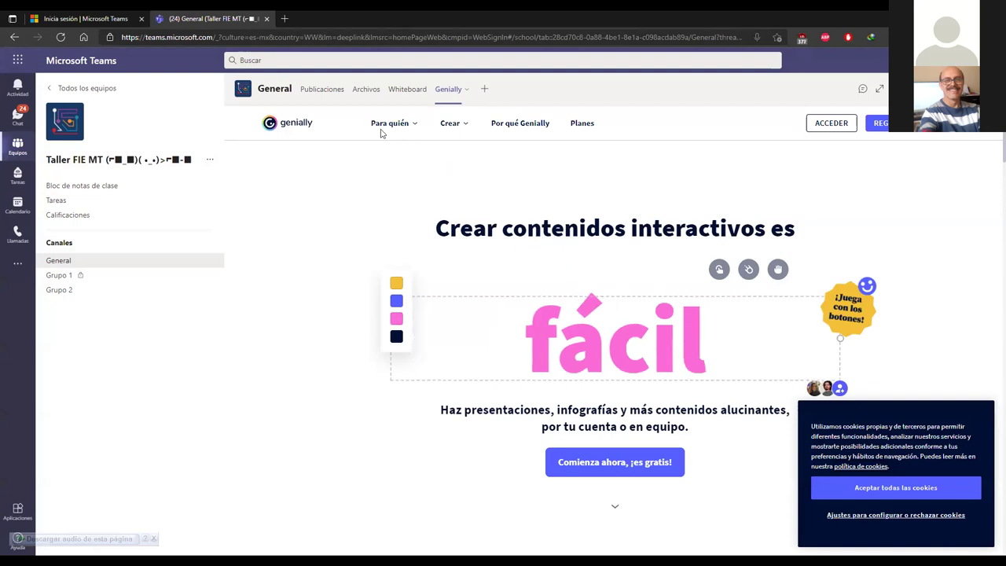
scroll(613, 314, "down", 5)
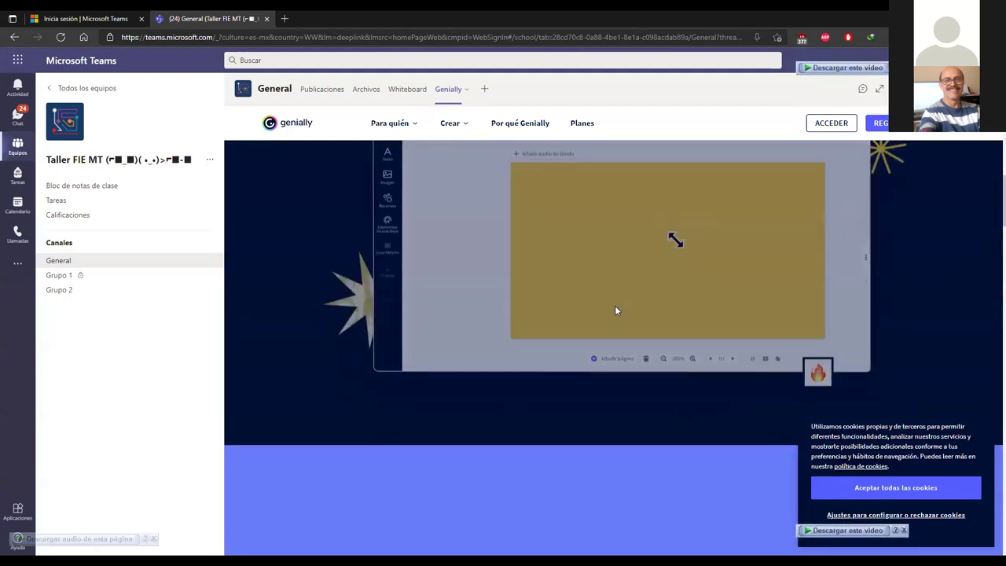
scroll(616, 309, "up", 5)
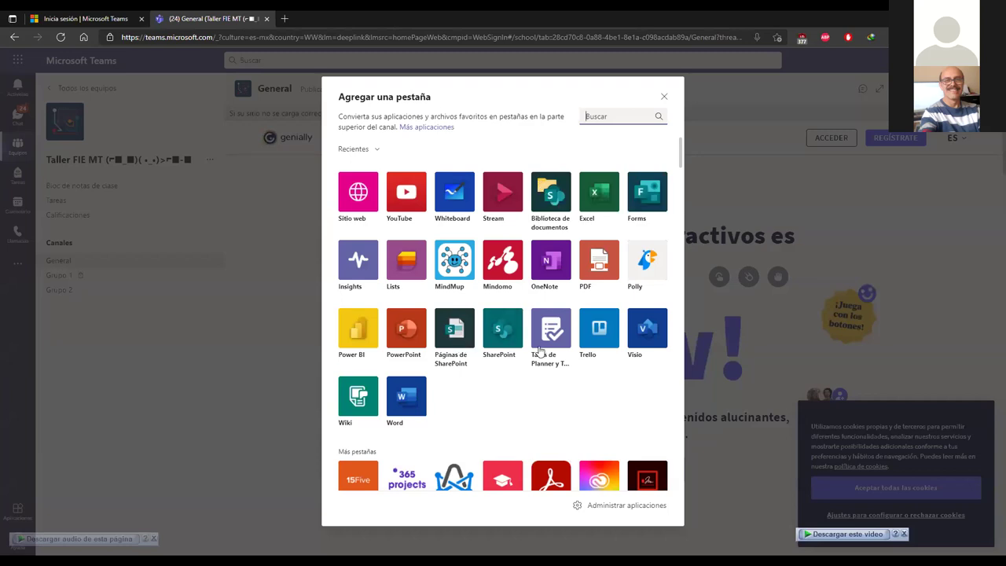
Step: Set up a Sitio web tab named Dojo, with a fresh browser tab ready
type("dojo")
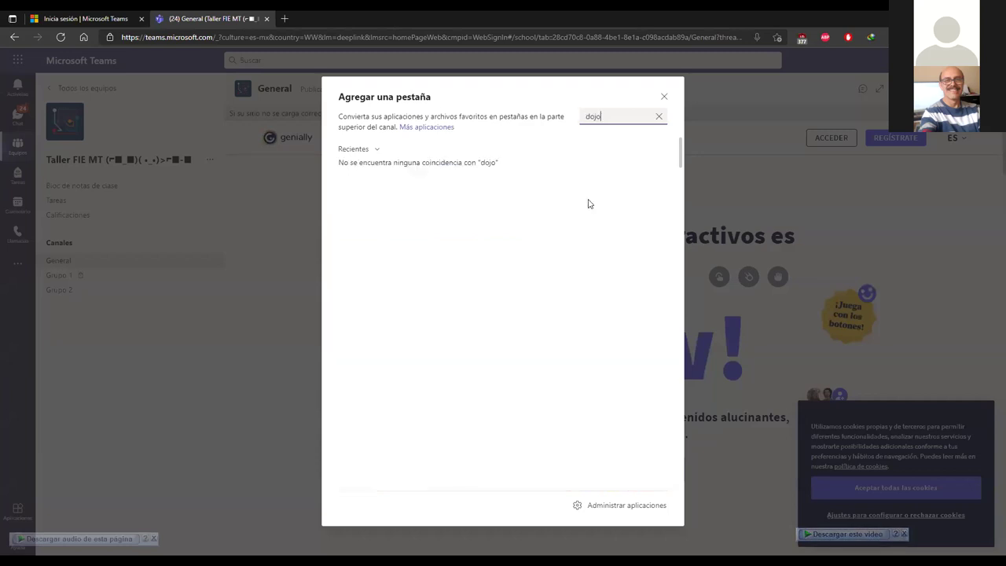
key("BackSpace")
key("BackSpace")
key("BackSpace")
key("BackSpace")
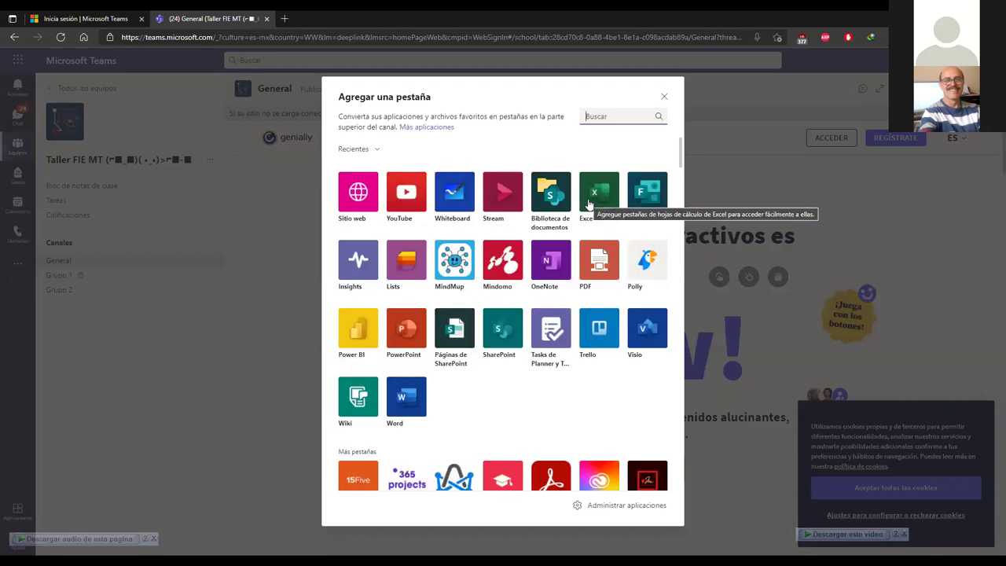
left_click(342, 187)
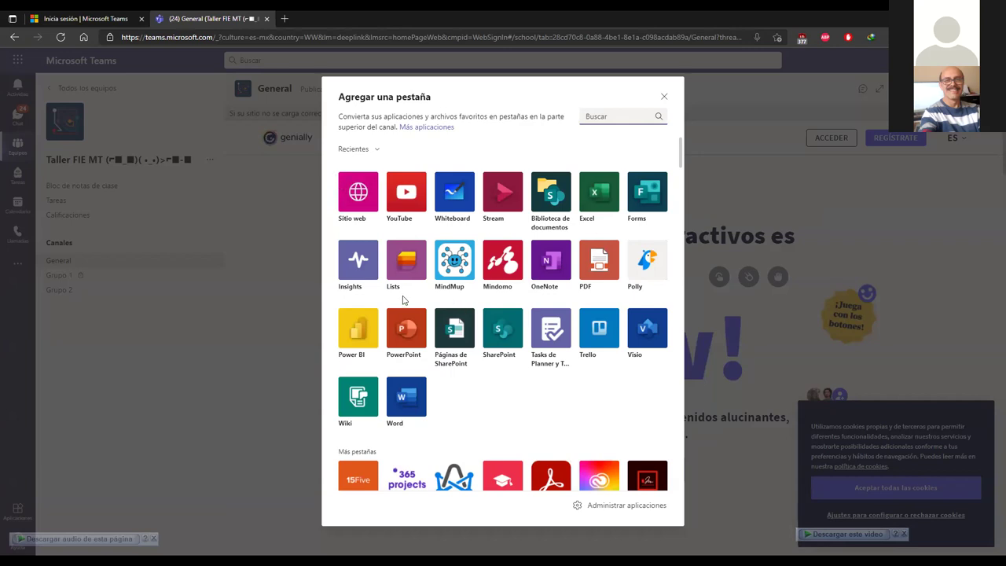
type("Dojo")
left_click(285, 18)
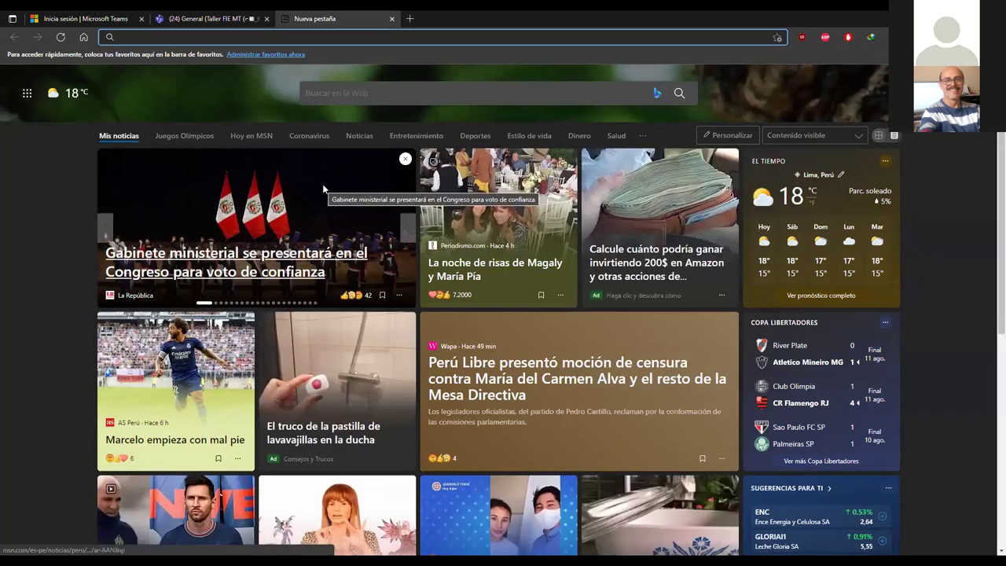
Step: Find ClassDojo via a dojo class search, copy its address, and return to the URL field
type("dojo clas")
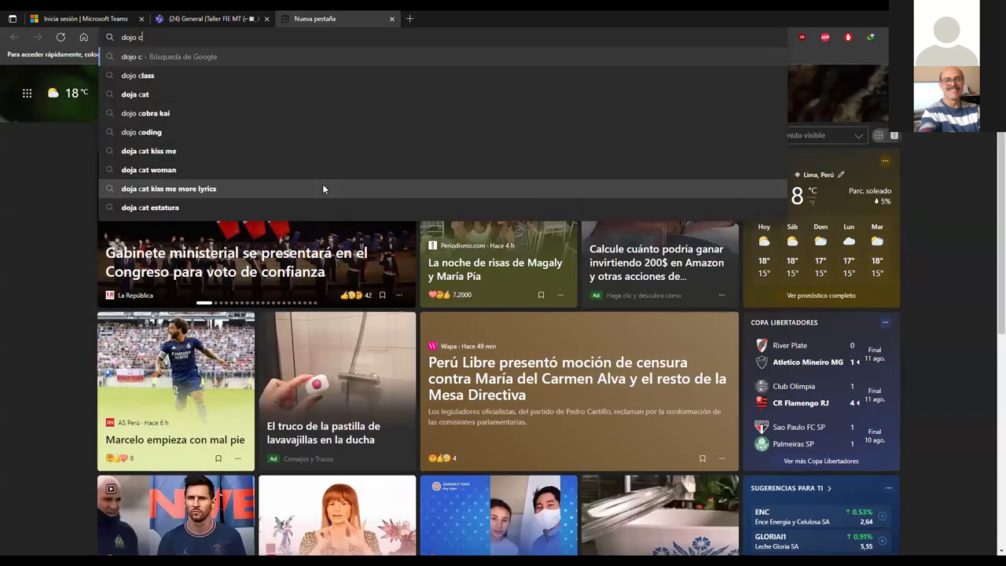
type("s")
key("Return")
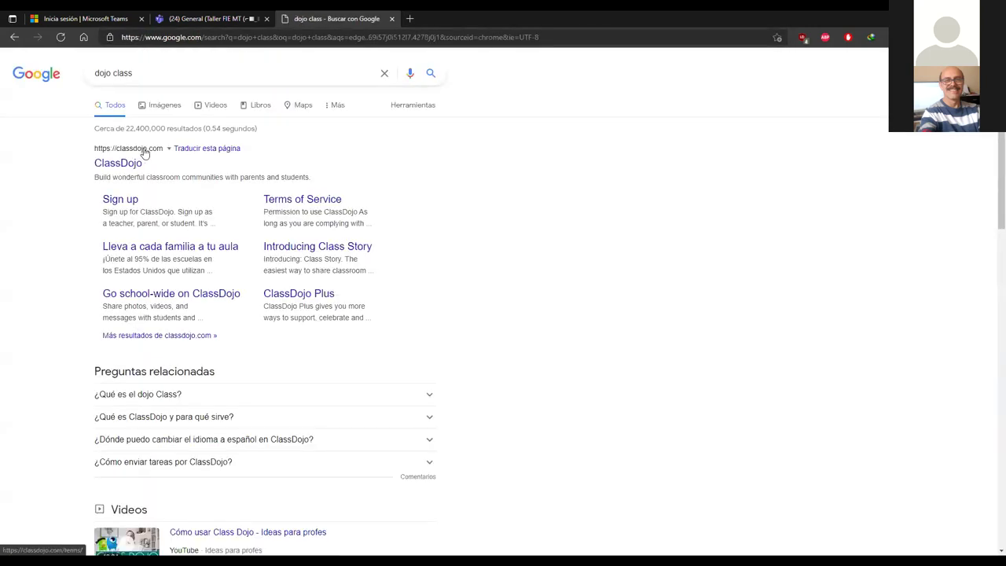
left_click(135, 163)
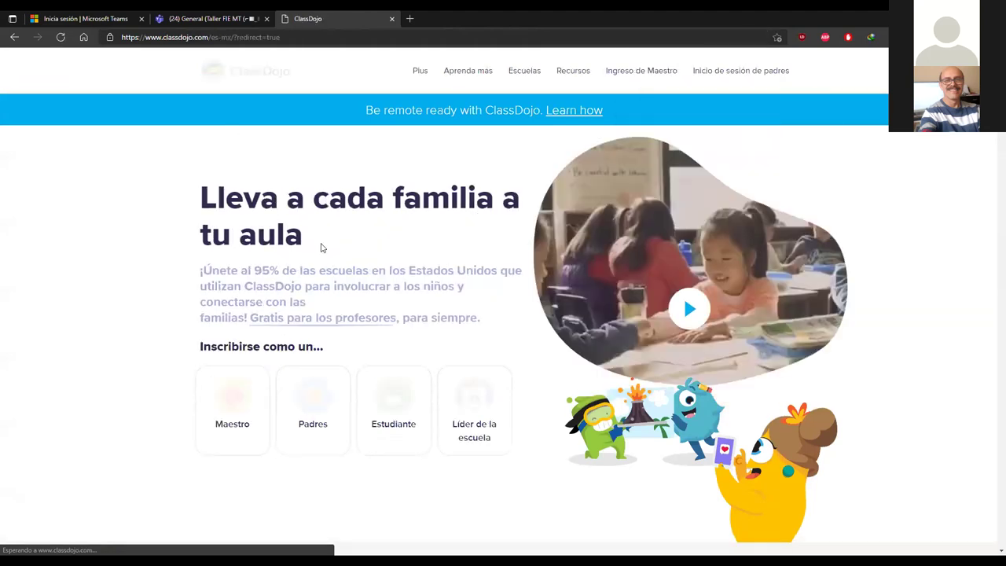
key("ctrl+l")
left_click(208, 18)
left_click(401, 312)
Step: Save the Dojo tab with the ClassDojo URL, retry its refused page, then reopen the gallery
key("ctrl+v")
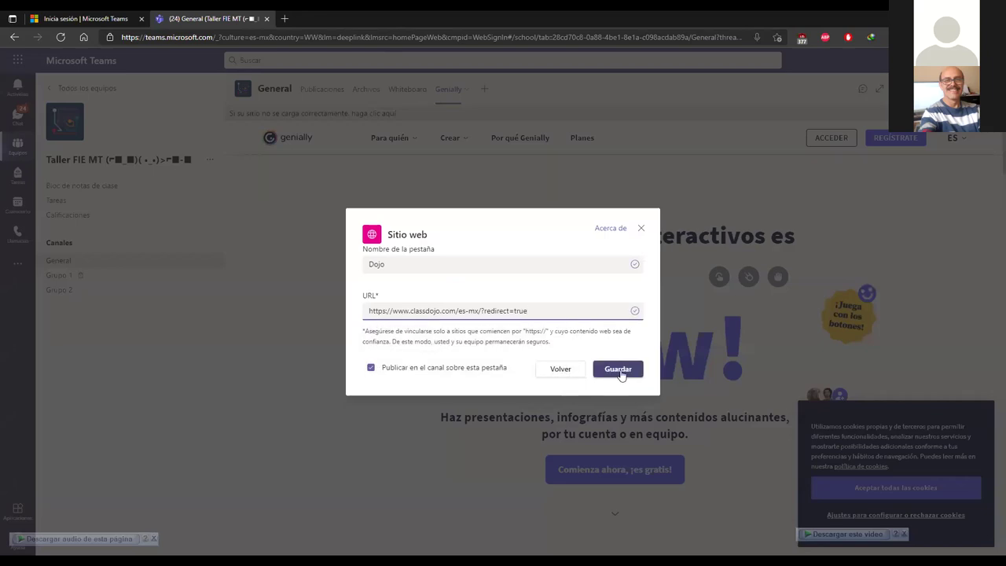
left_click(620, 373)
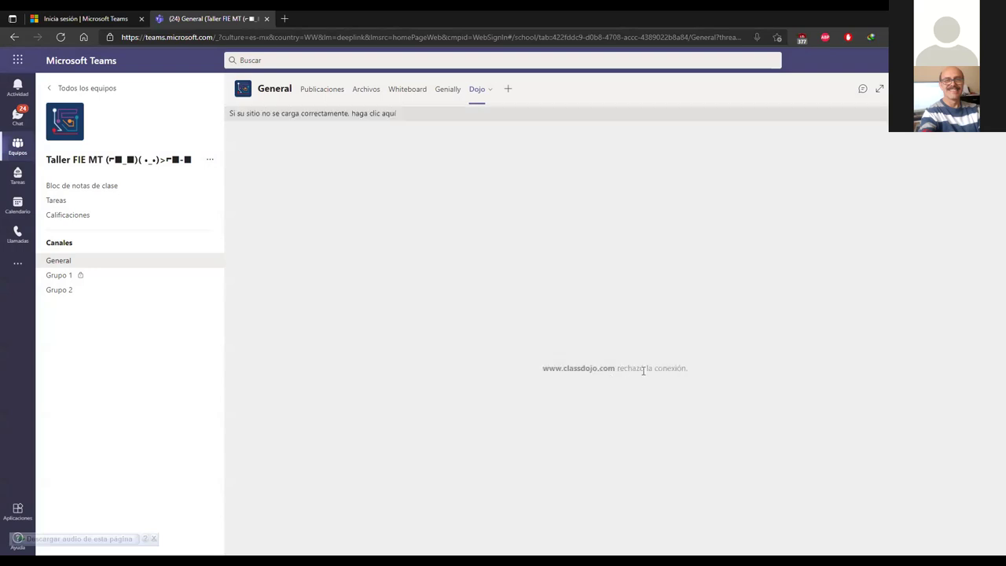
left_click(379, 114)
left_click(485, 107)
left_click(446, 91)
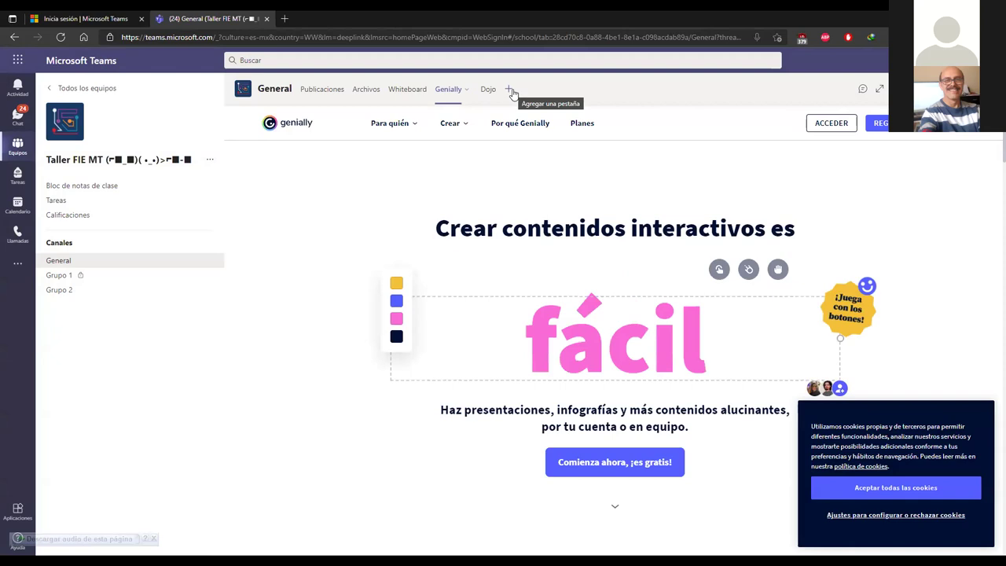
left_click(510, 90)
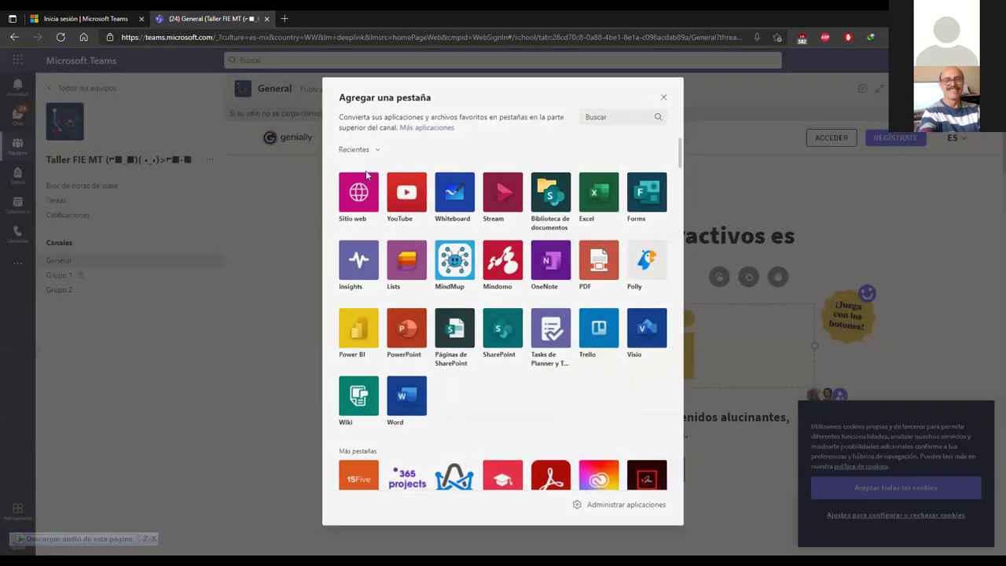
Step: Start a Sitio web tab named Youtube, with a new browser tab open
left_click(357, 192)
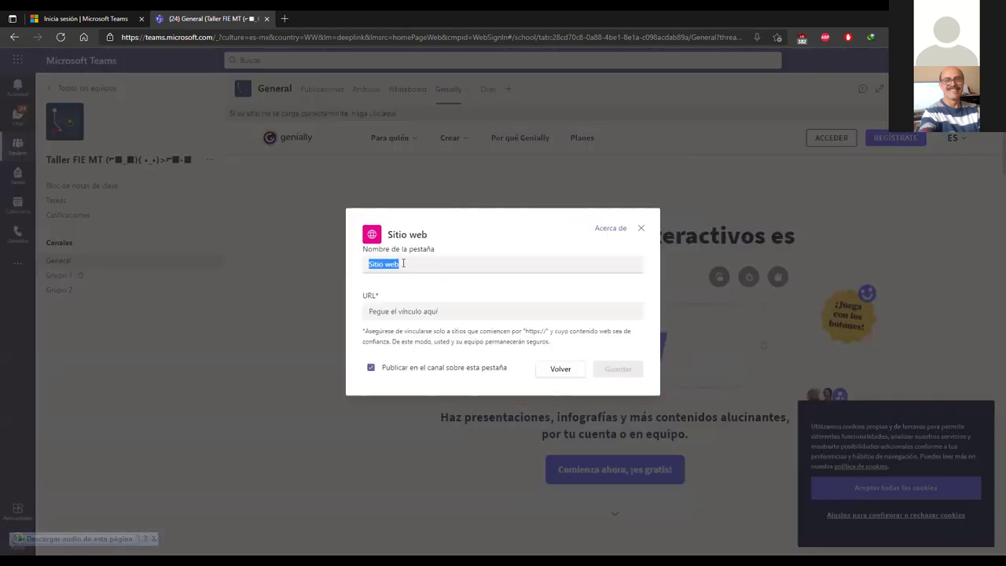
triple_click(403, 264)
type("V")
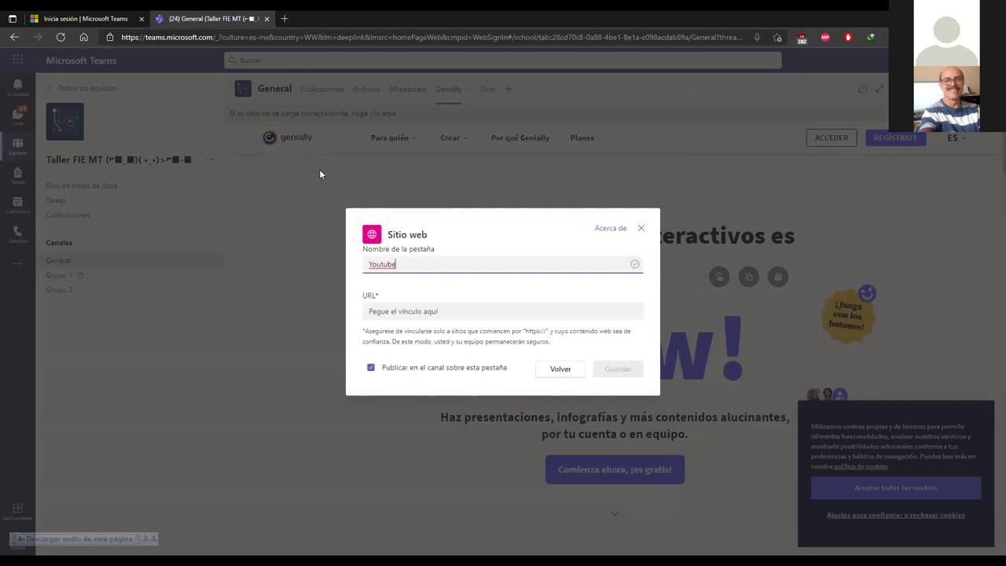
key("ctrl+t")
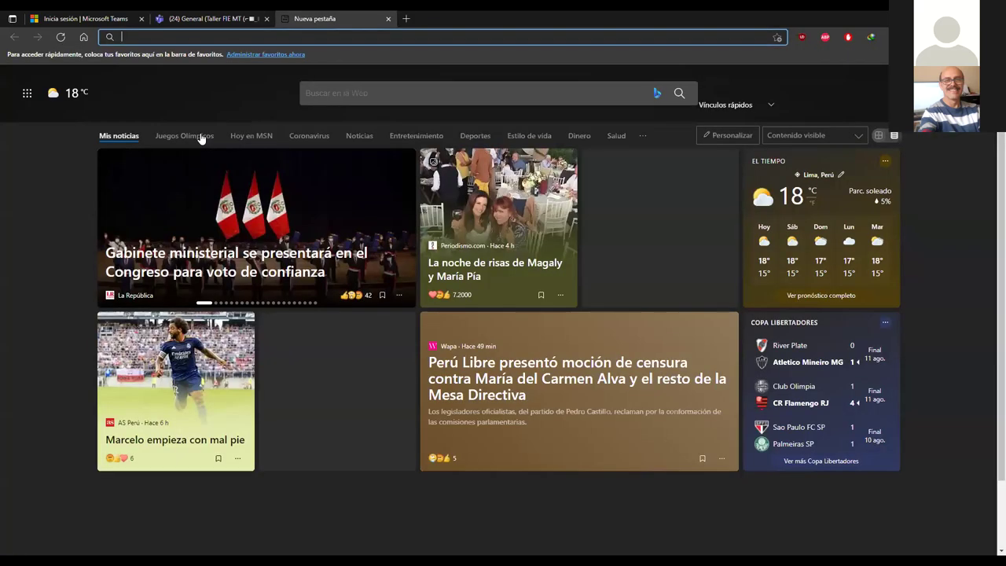
Step: Copy the YouTube result link from Google and paste it into the Youtube tab's URL field
type("you")
key("Return")
right_click(124, 163)
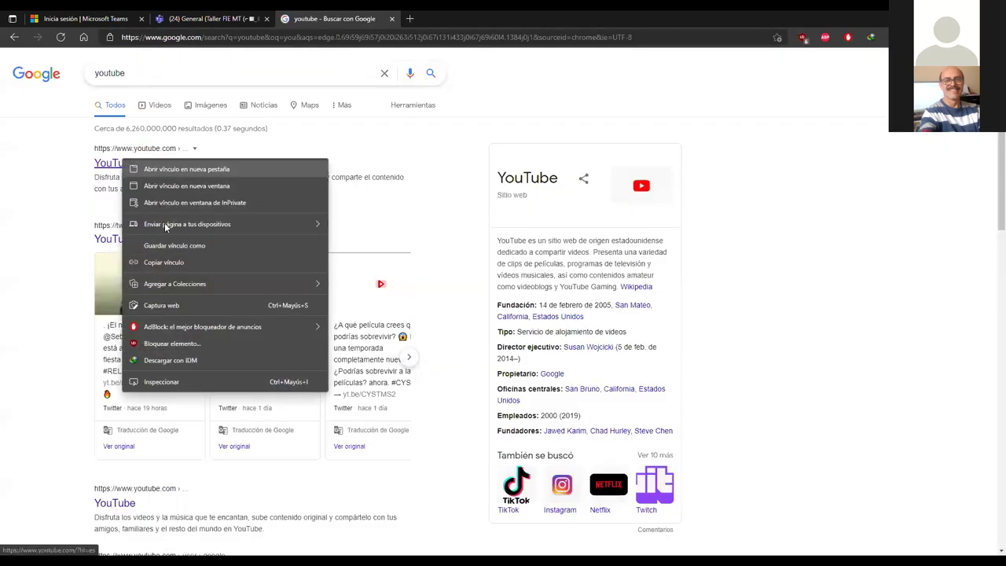
left_click(173, 265)
left_click(208, 19)
left_click(433, 311)
key("ctrl+v")
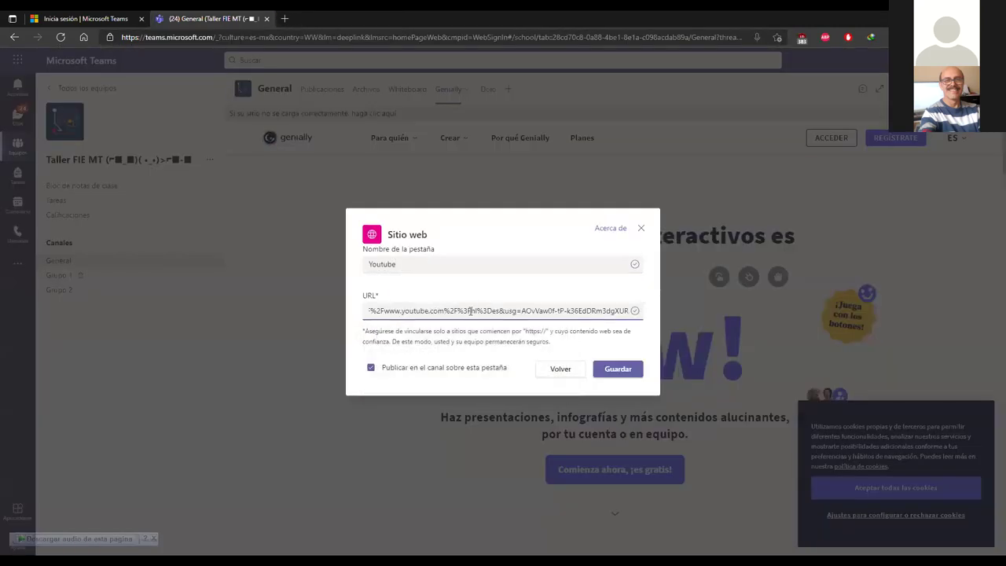
Step: Save the Youtube website tab and reload the Teams page
left_click(617, 369)
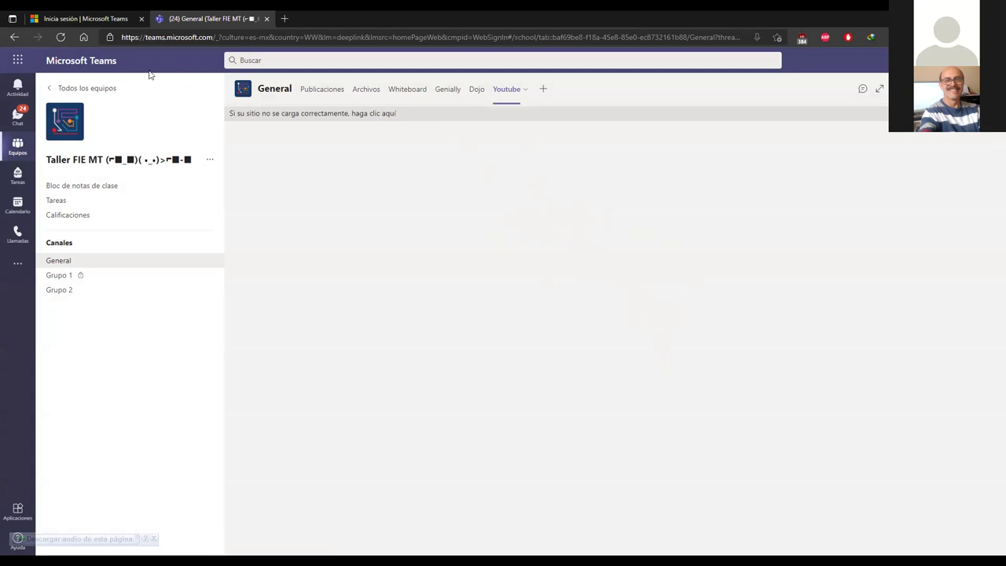
left_click(60, 37)
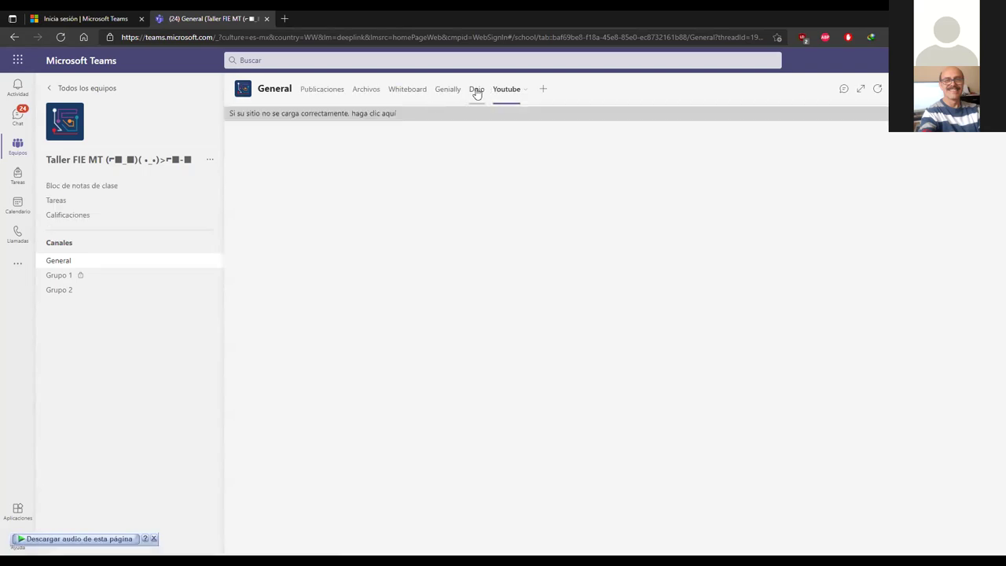
Step: Check the Genially, Dojo and Youtube tabs in General, then open the Grupo 1 channel
left_click(448, 89)
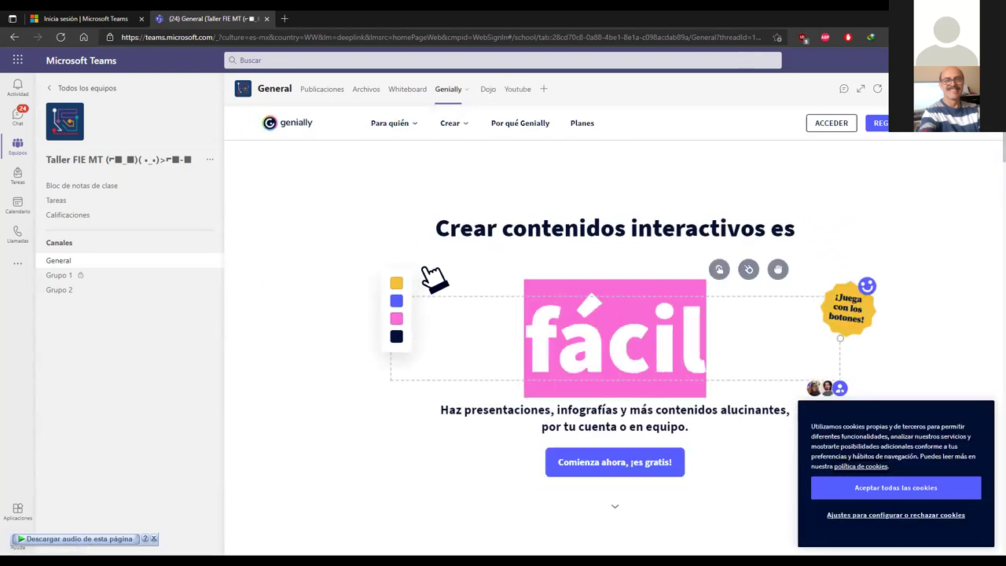
left_click(487, 94)
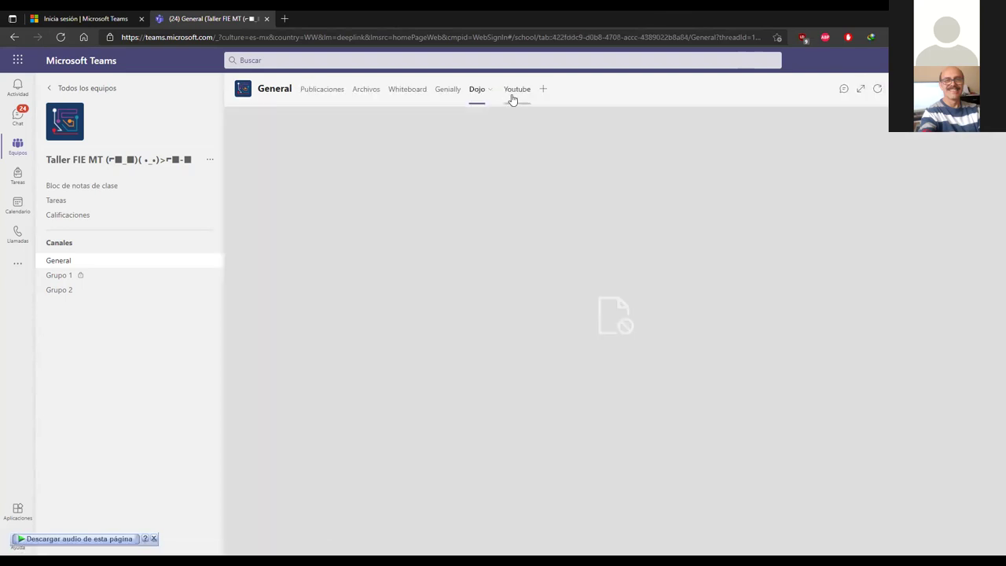
left_click(512, 97)
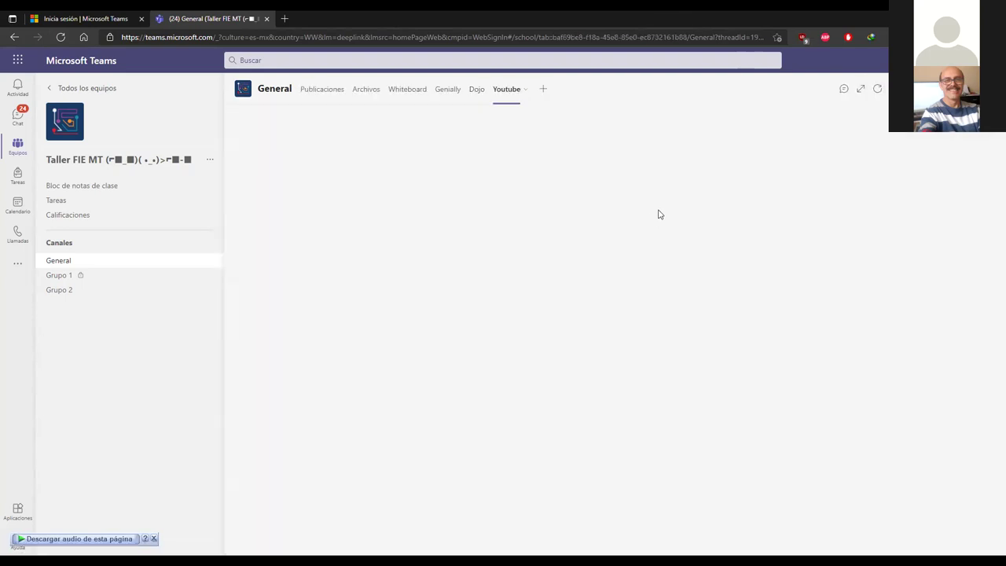
left_click(439, 93)
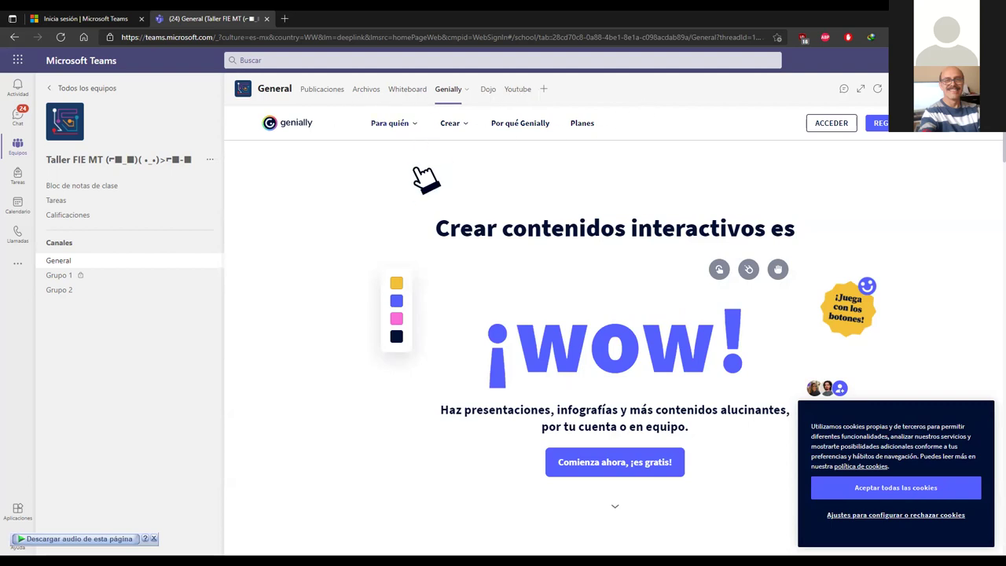
left_click(69, 277)
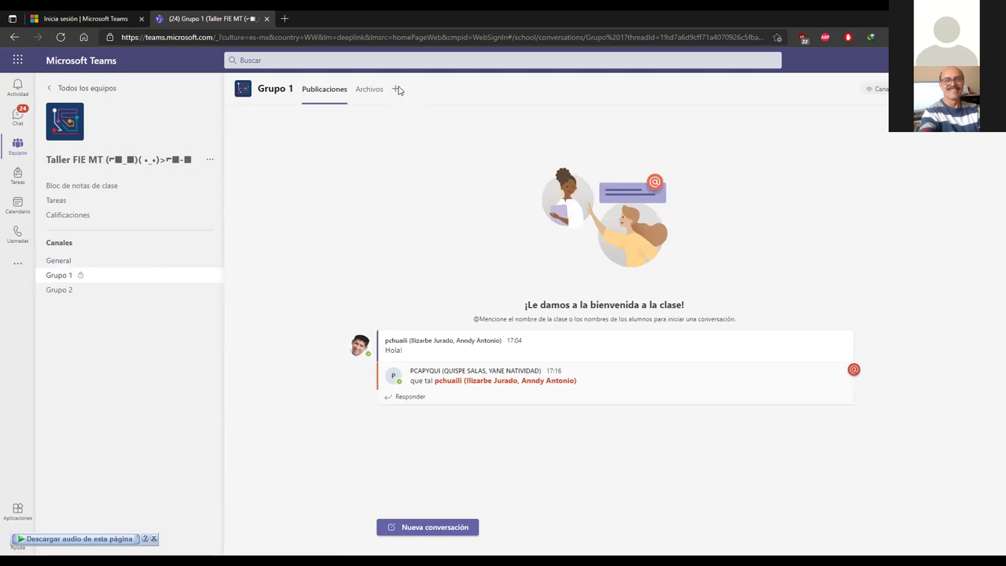
Step: Start a Sitio web tab named Canva in Grupo 1 and open a new browser tab to find its URL
left_click(403, 90)
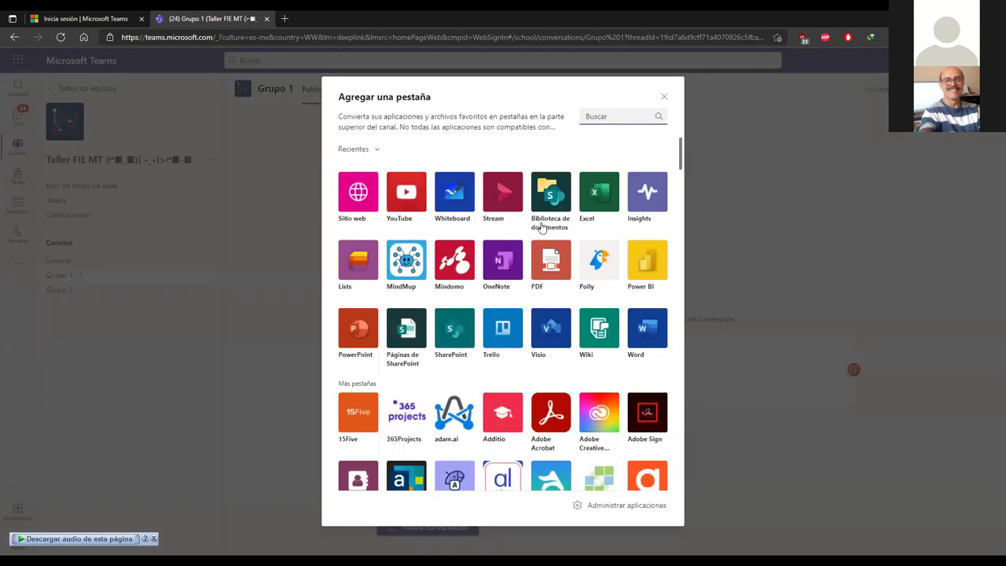
type("car")
type("va")
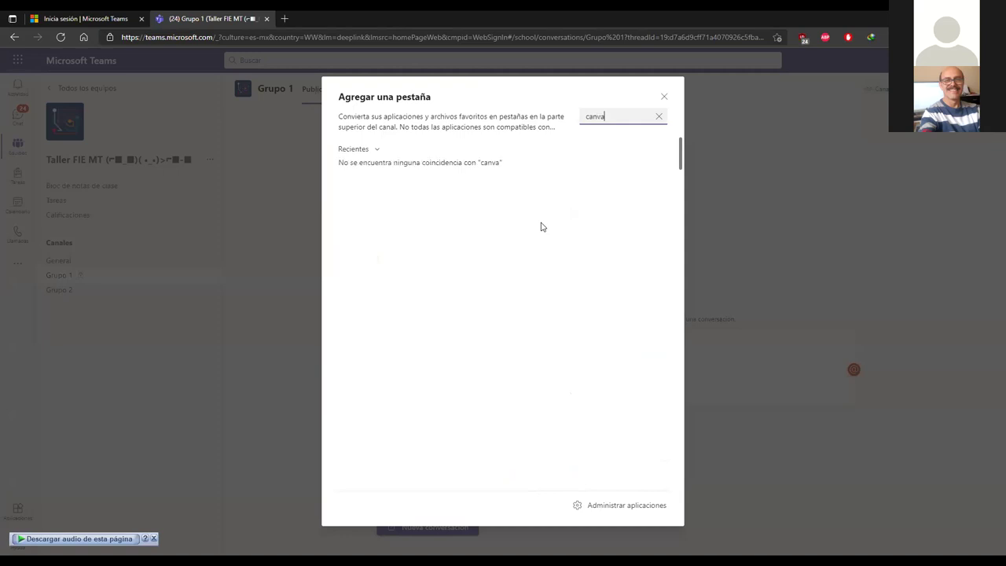
left_click_drag(621, 118, 520, 119)
key("BackSpace")
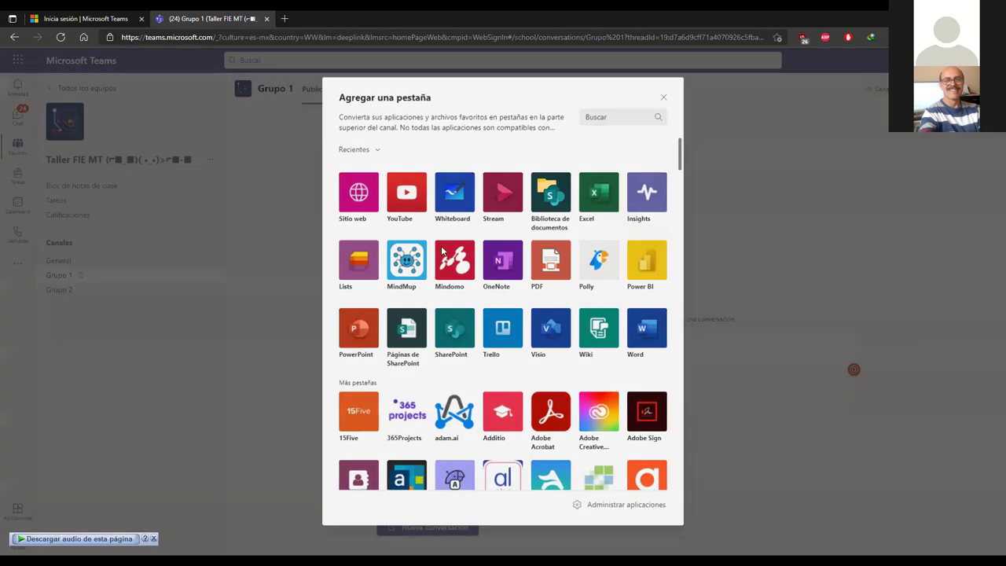
left_click(359, 192)
type("Canva")
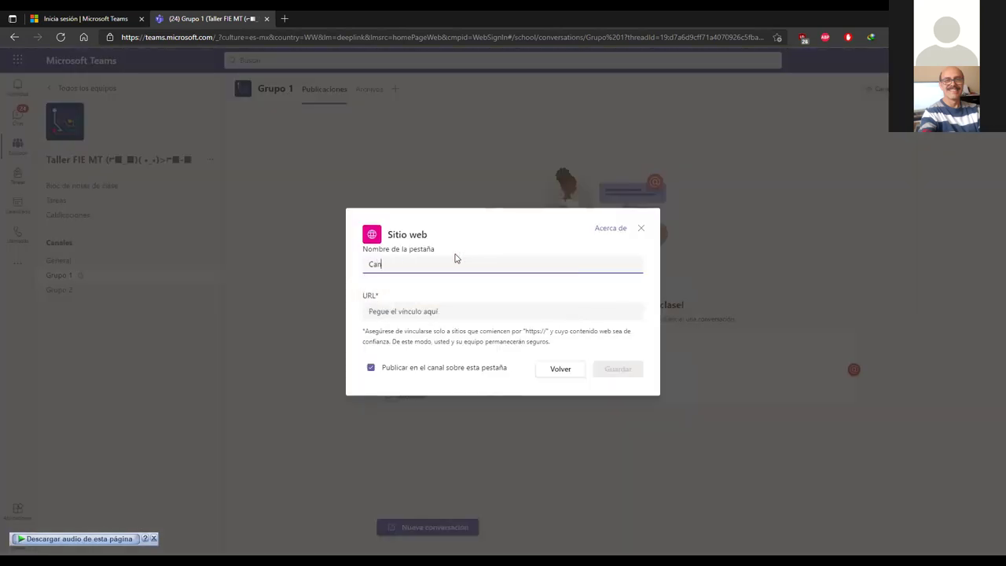
left_click(462, 311)
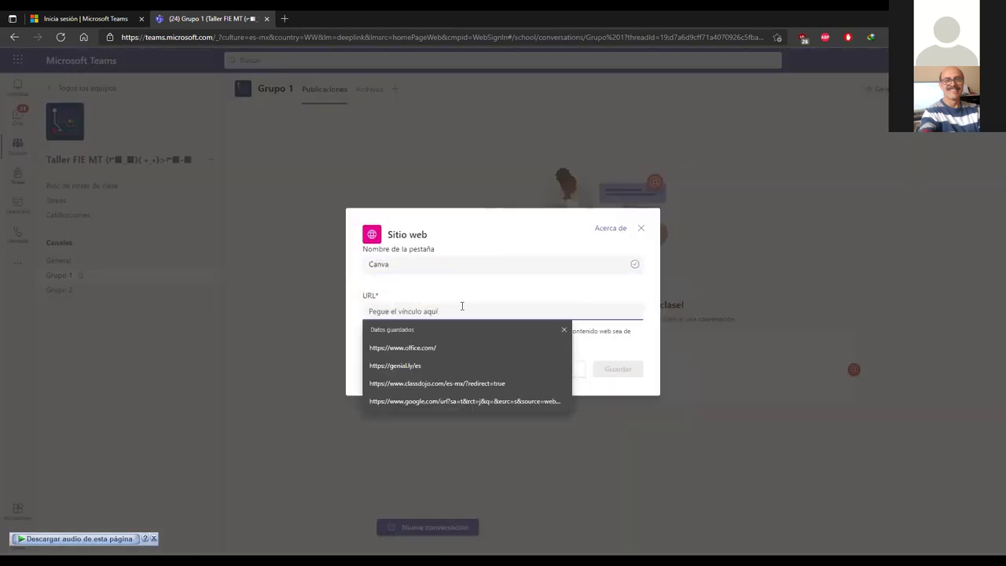
left_click(445, 221)
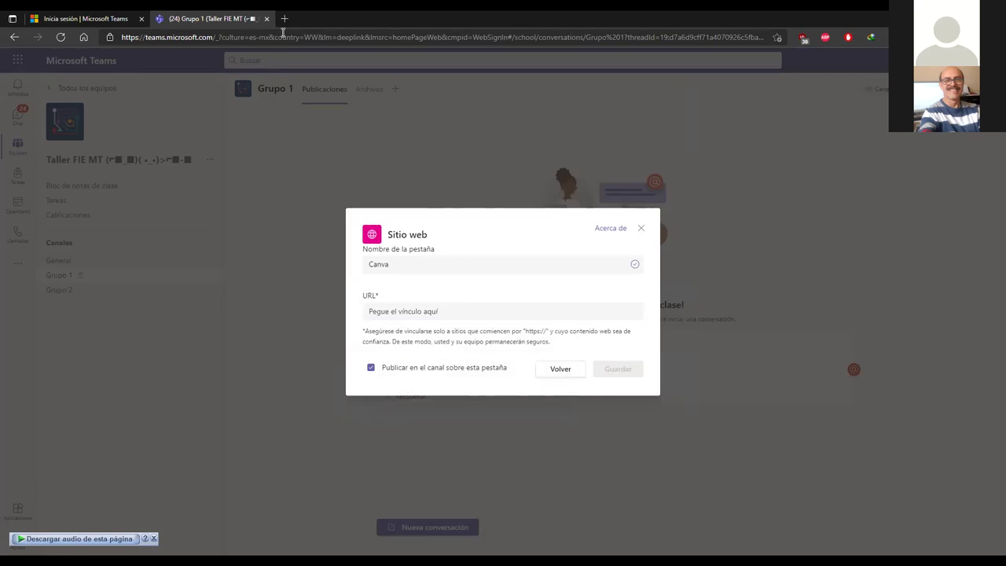
left_click(285, 19)
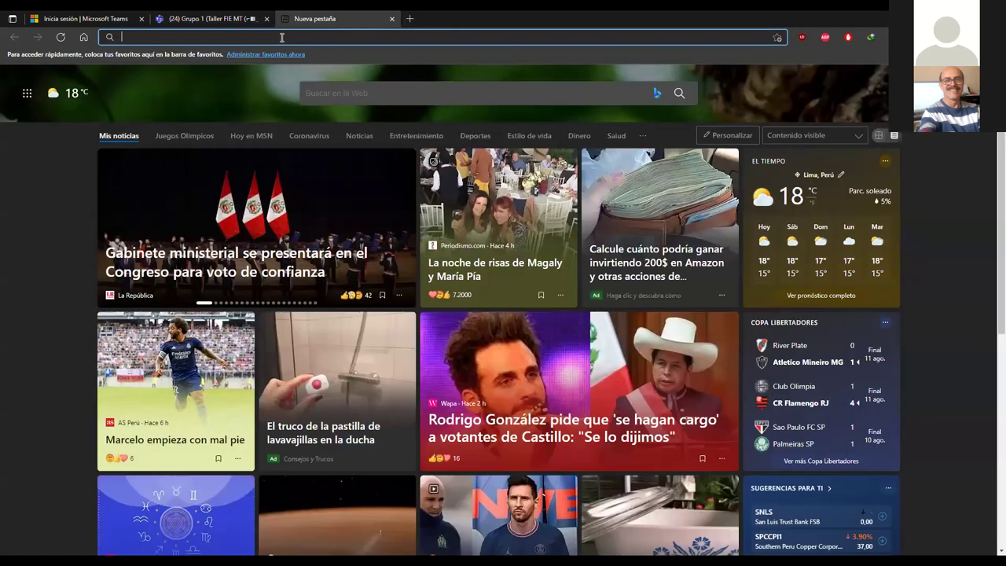
Step: Find canva.com through a Google search and save it as the Grupo 1 Canva tab's URL
type("canva")
key("Return")
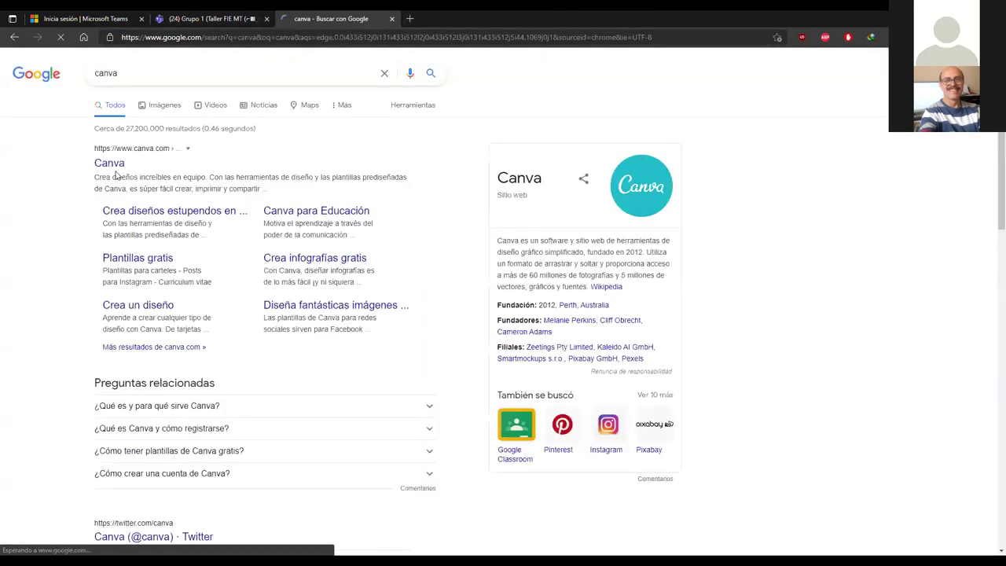
left_click(112, 165)
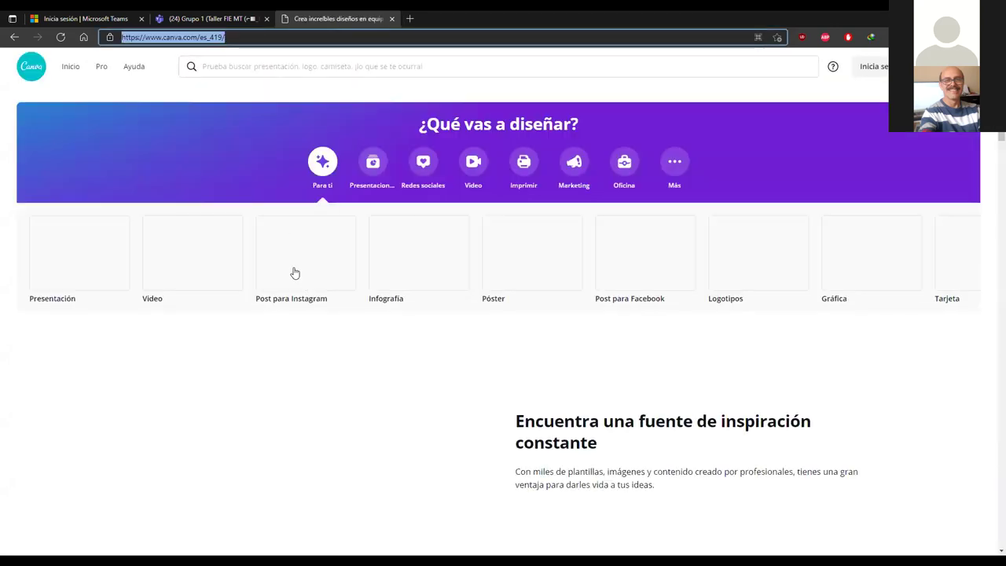
key("ctrl+shift+Tab")
left_click(431, 312)
type("https://www.canva.com/es_419/")
left_click(608, 364)
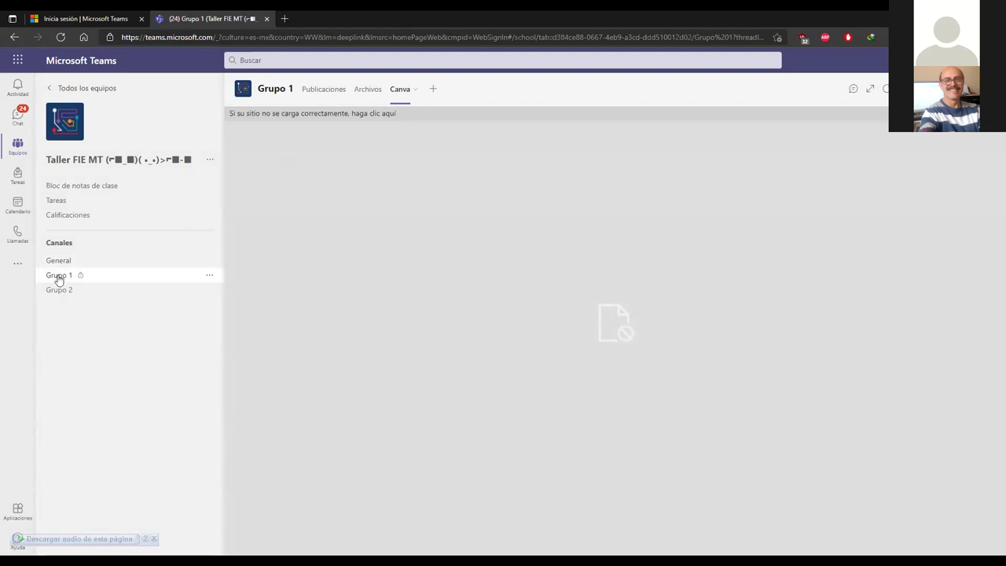
Step: Return to the General channel and view its Genially tab
left_click(57, 262)
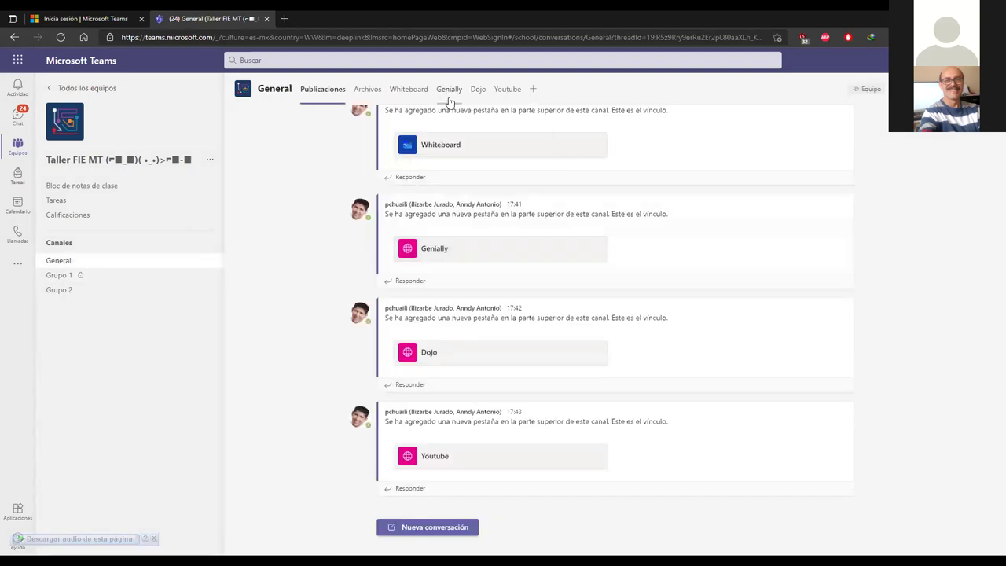
left_click(445, 90)
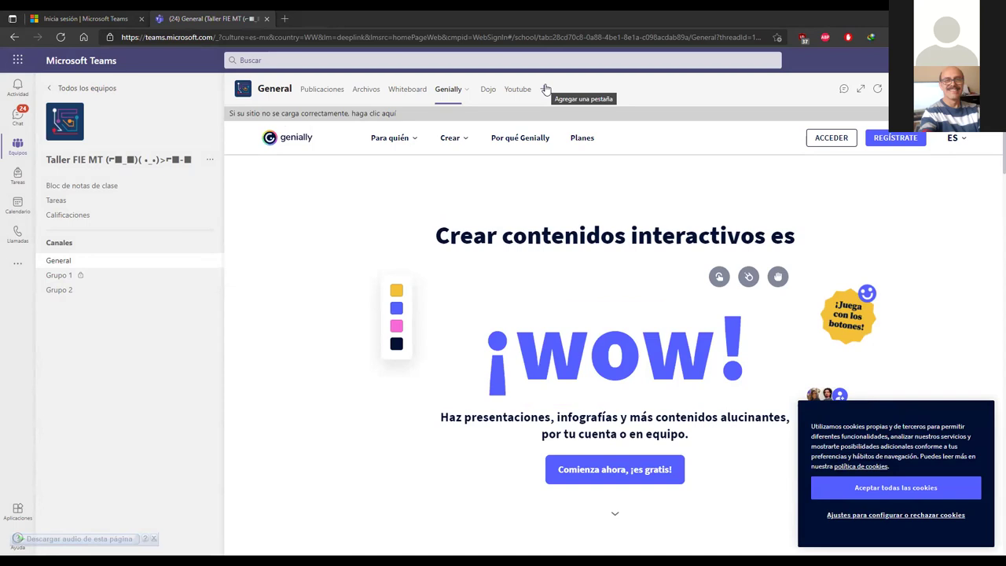
Step: Add an Insights tab to General with 'Publicar en el canal sobre esta pestaña' unchecked
left_click(546, 89)
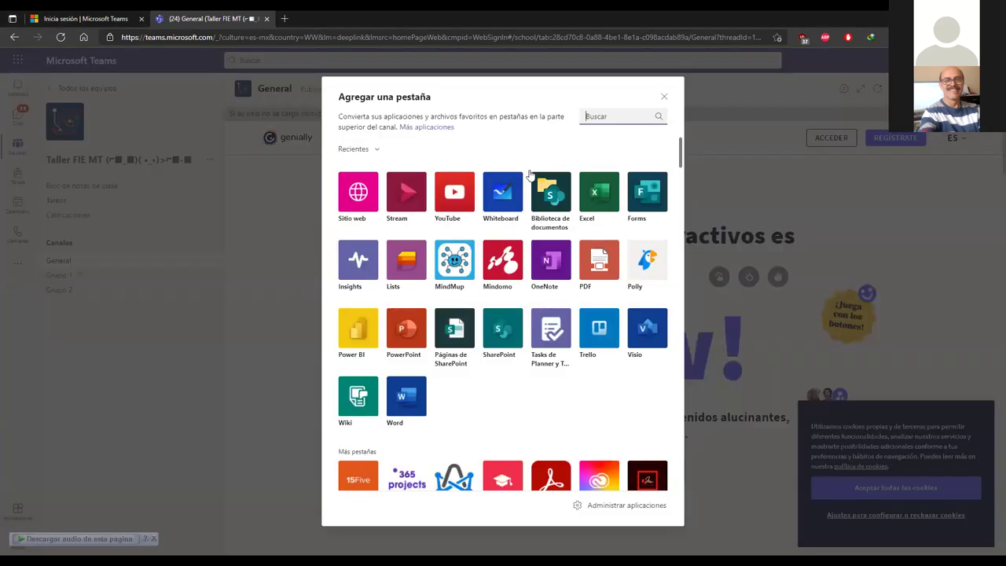
left_click(356, 272)
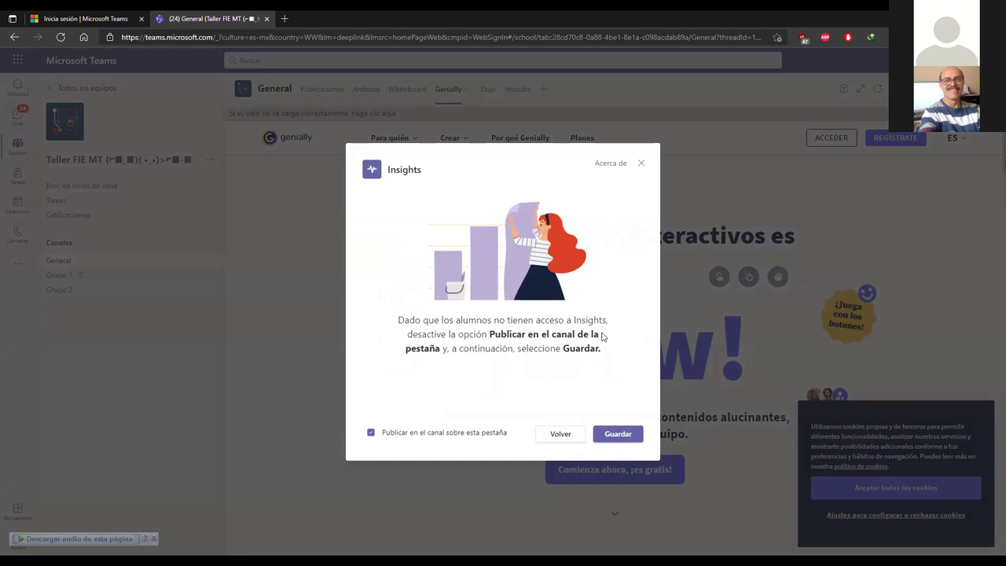
left_click(370, 433)
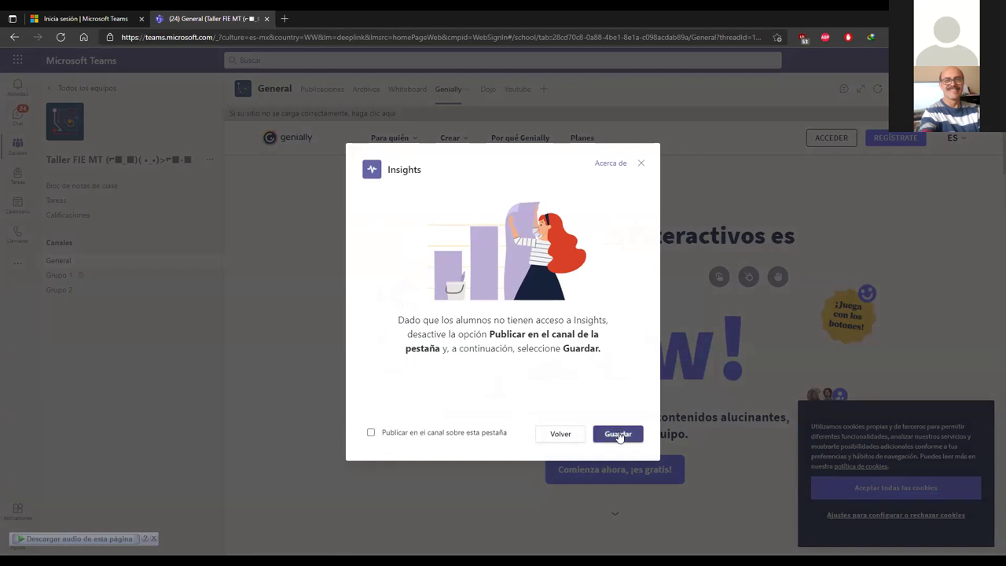
Step: Save the Insights tab and let the Insights para Educación page load
left_click(617, 434)
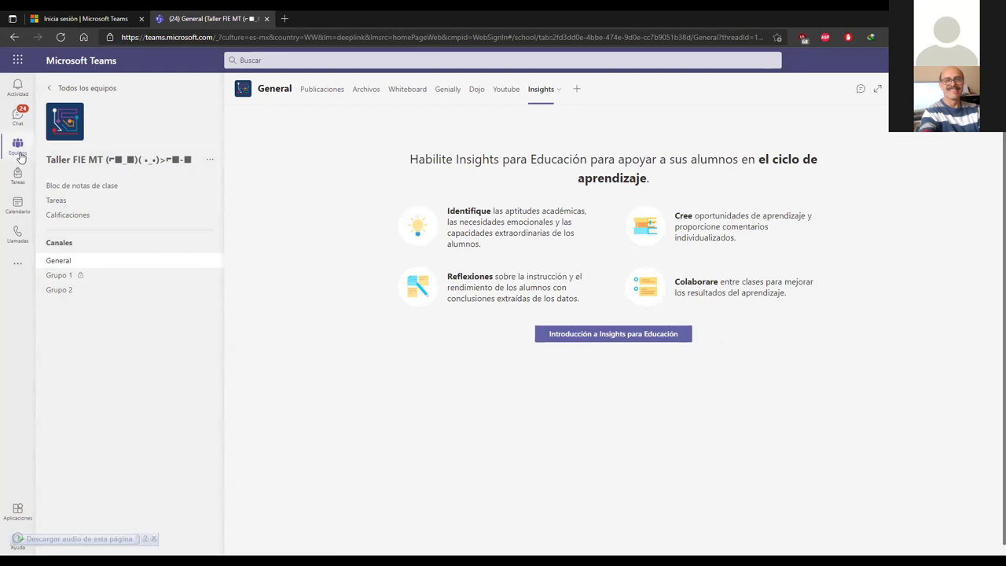
left_click(22, 157)
scroll(391, 248, "down", 2)
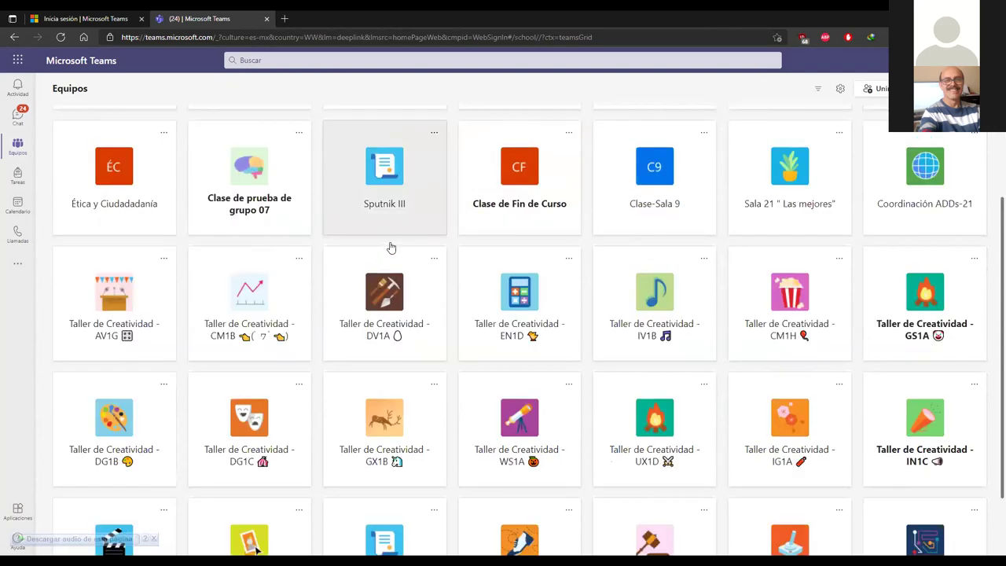
scroll(391, 247, "down", 1)
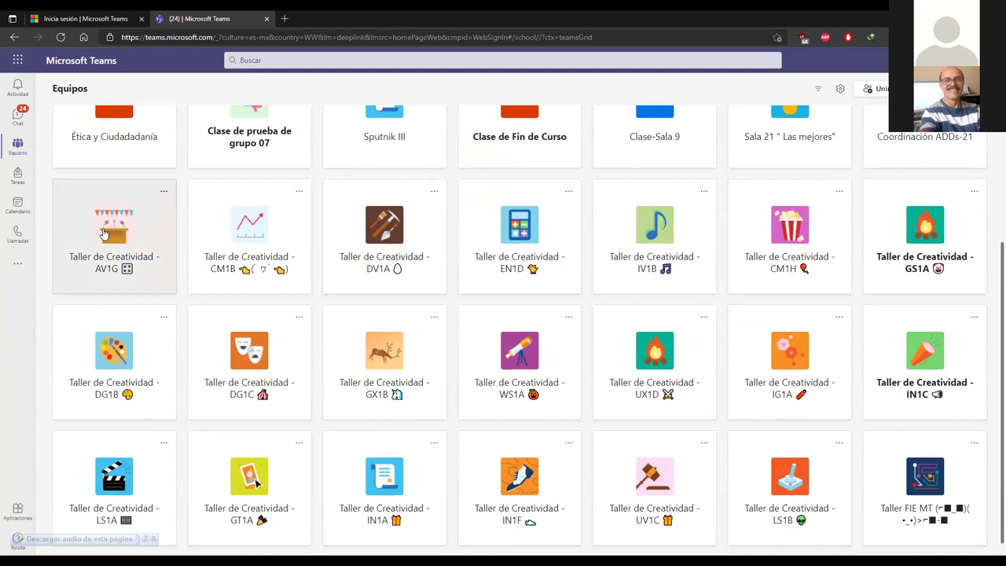
left_click(104, 233)
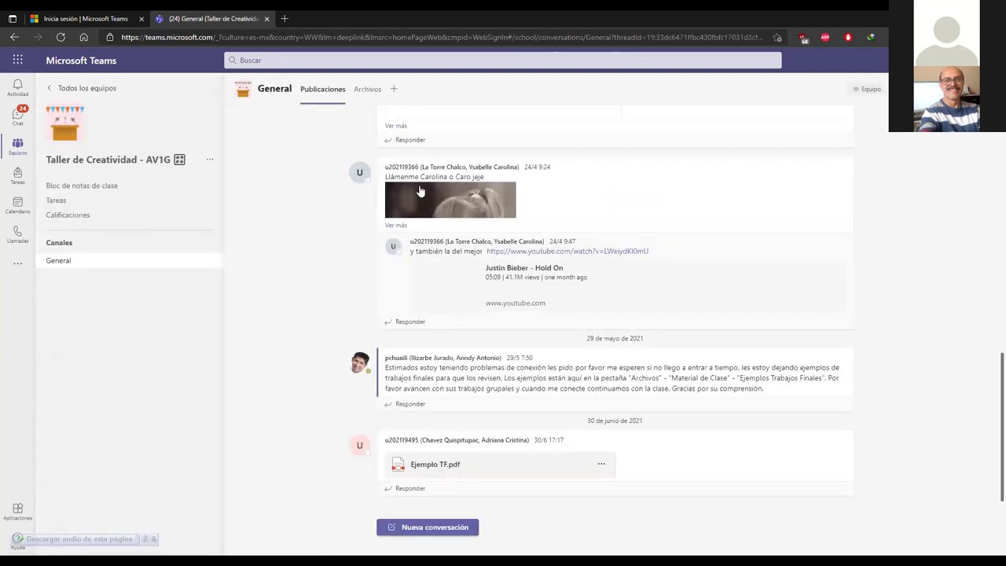
scroll(872, 226, "up", 5)
scroll(889, 222, "up", 10)
scroll(869, 213, "up", 10)
scroll(864, 212, "up", 10)
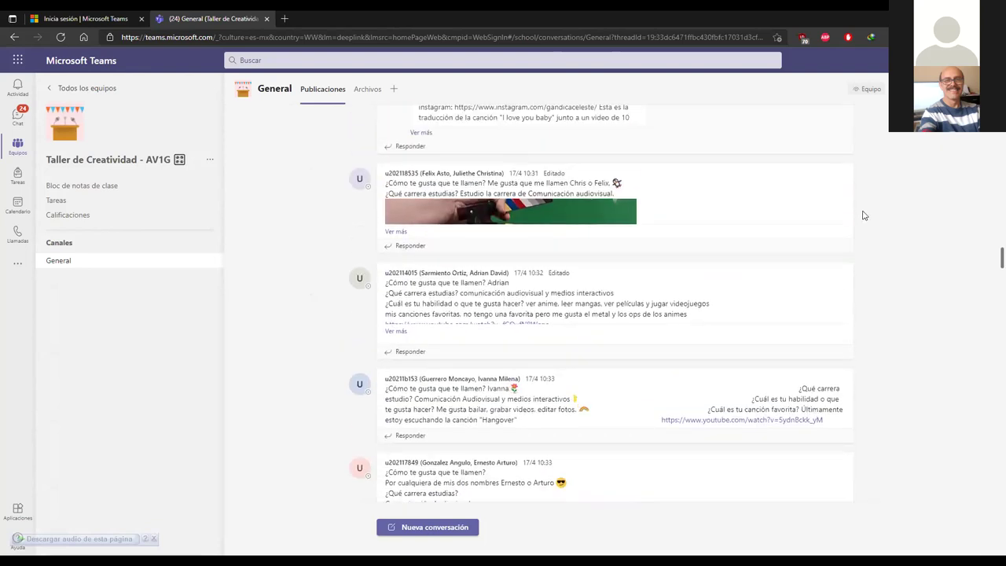
scroll(864, 215, "up", 8)
scroll(936, 213, "up", 1)
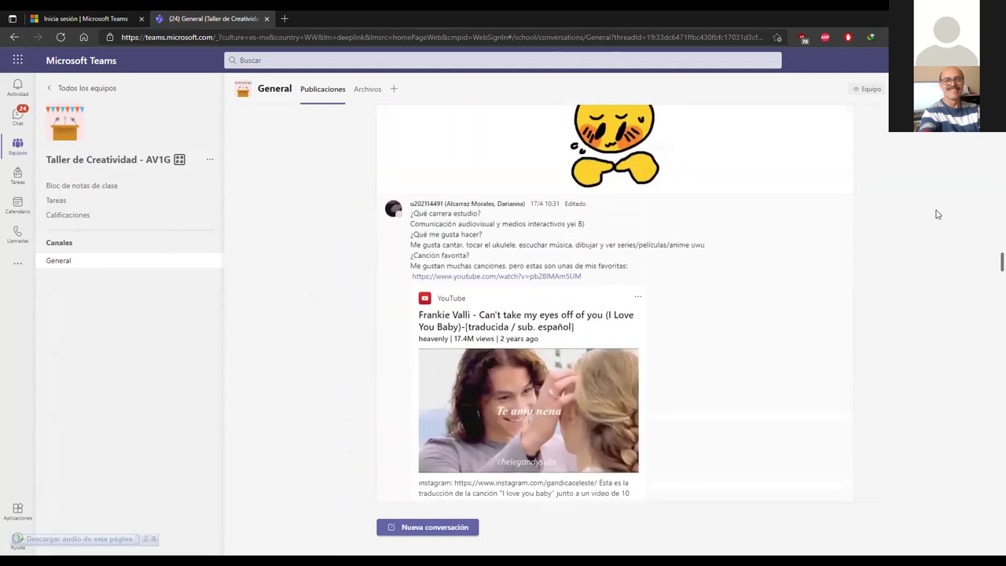
scroll(938, 212, "up", 5)
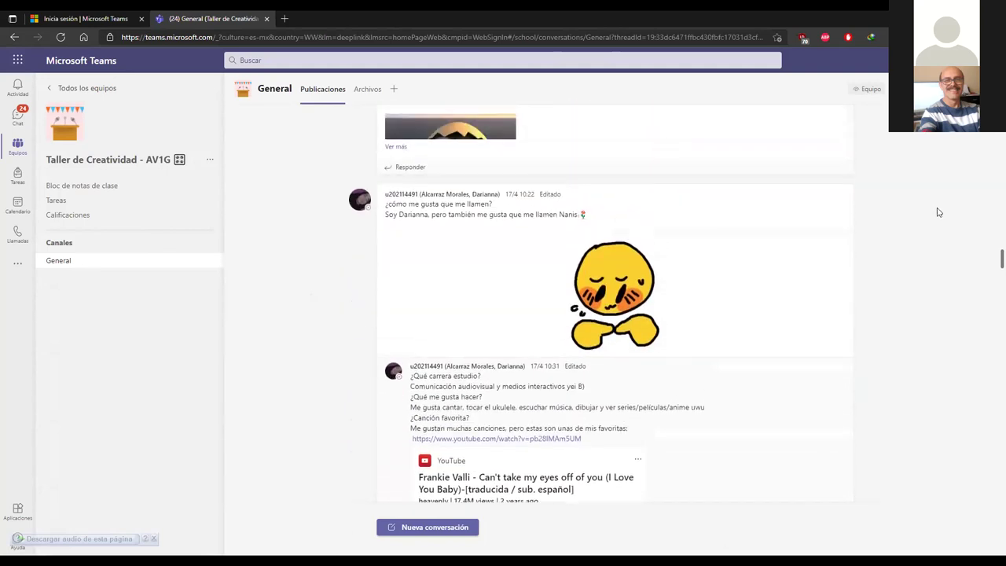
scroll(933, 205, "down", 4)
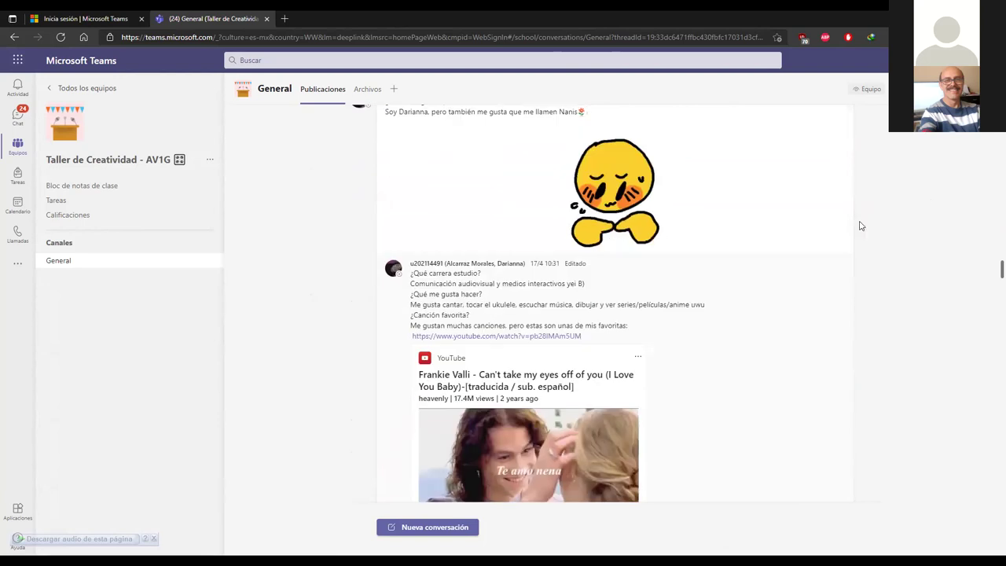
scroll(865, 212, "up", 2)
scroll(834, 223, "down", 4)
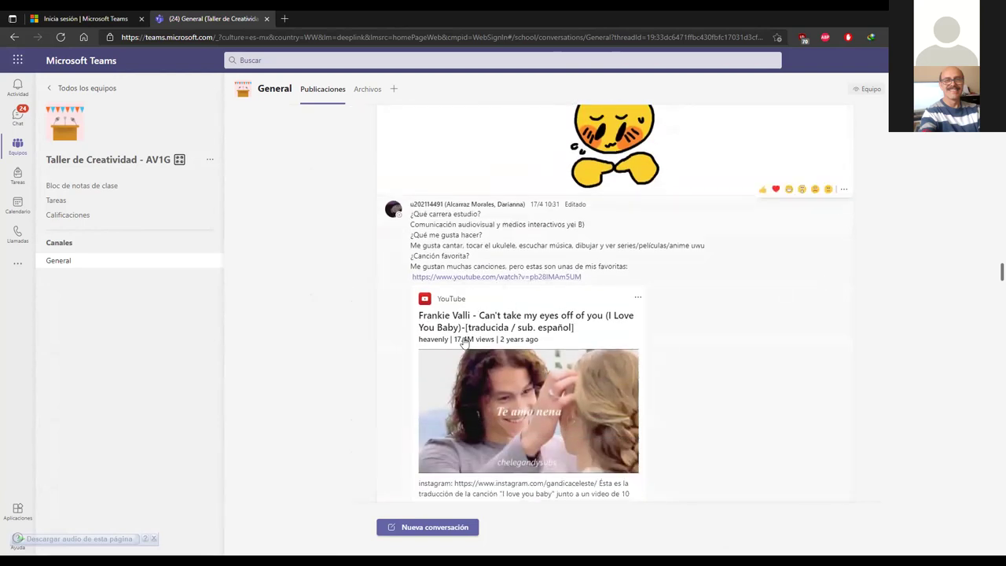
scroll(799, 291, "down", 5)
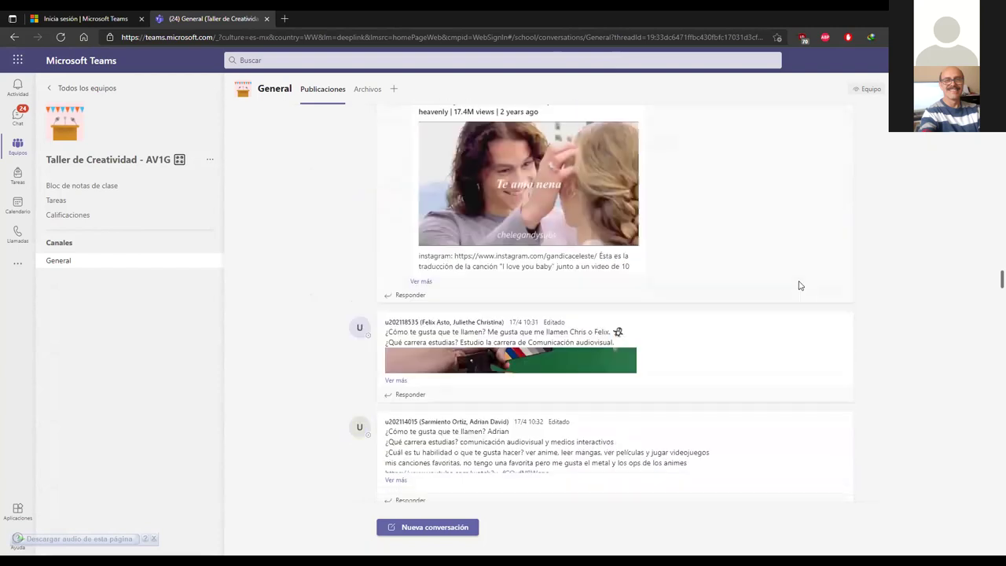
scroll(465, 266, "up", 2)
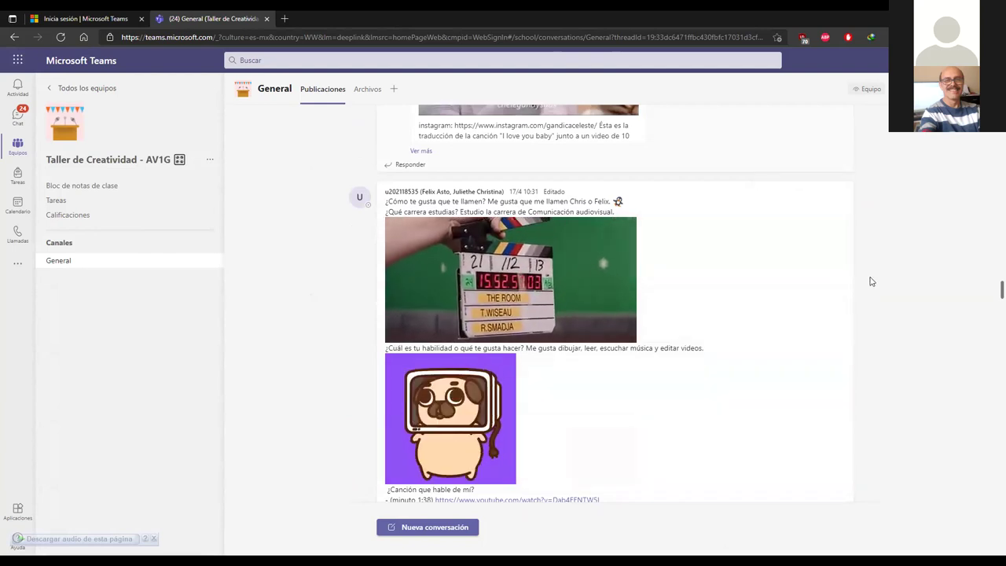
scroll(864, 281, "down", 3)
scroll(871, 271, "down", 3)
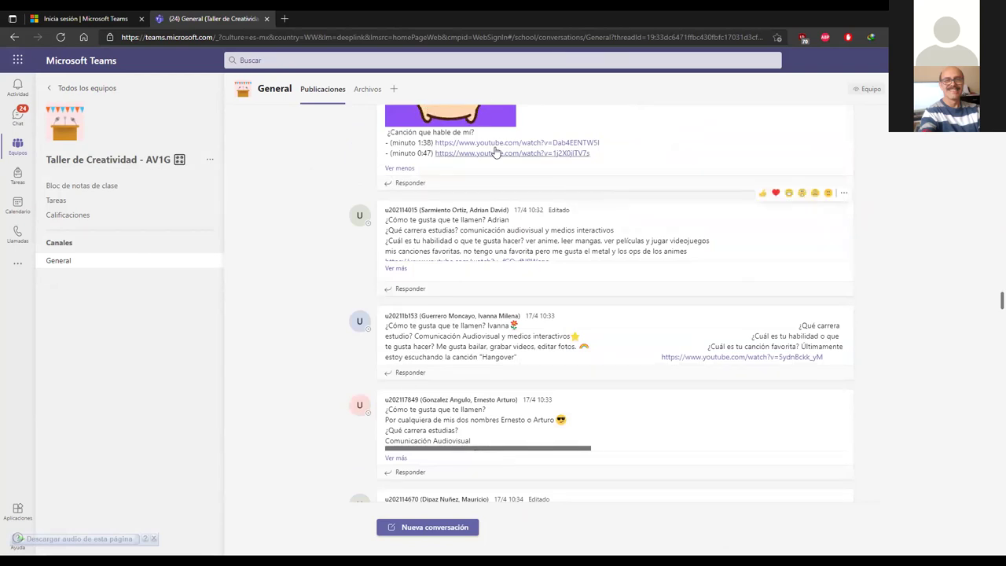
scroll(723, 244, "down", 5)
scroll(728, 247, "down", 10)
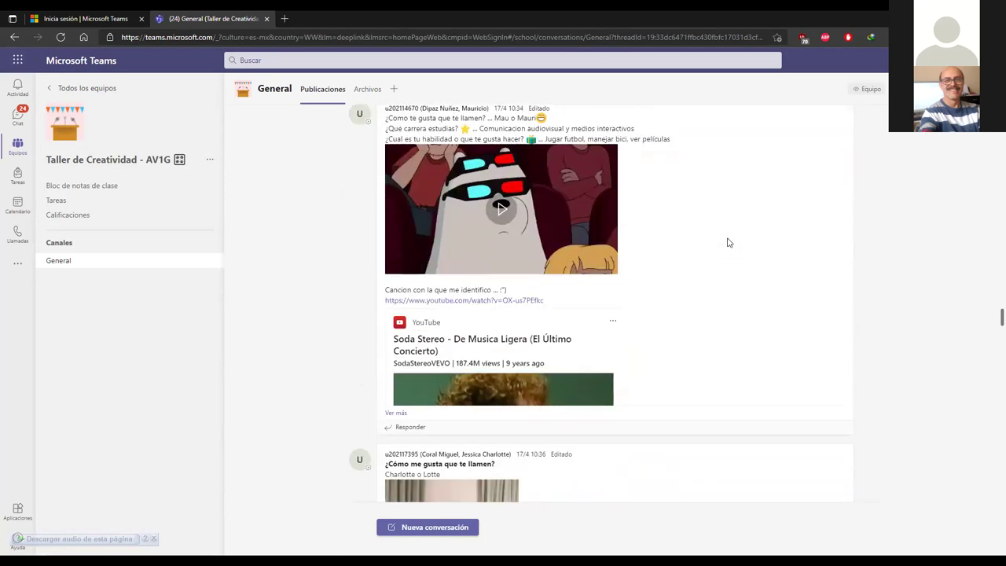
scroll(736, 233, "down", 7)
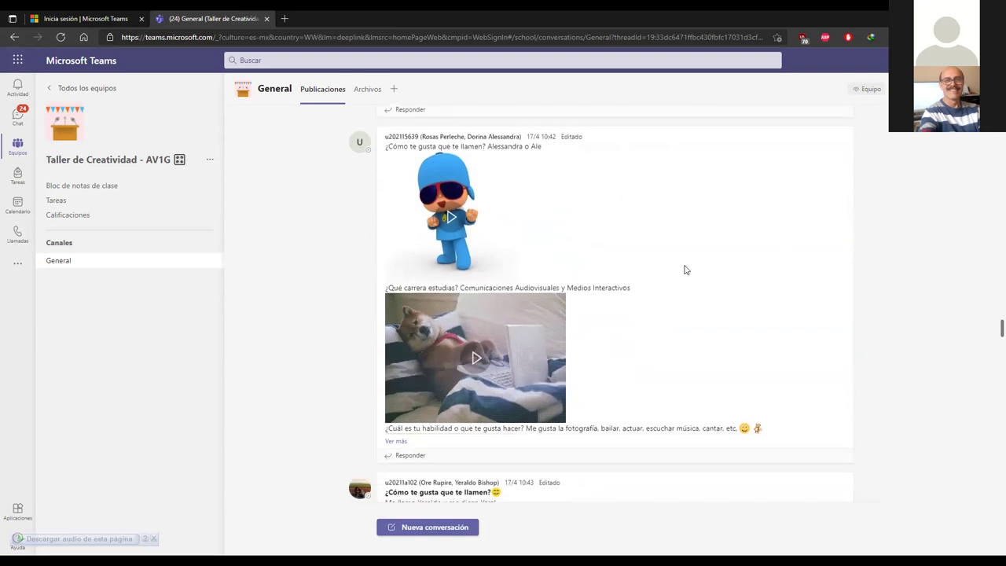
scroll(679, 279, "down", 1)
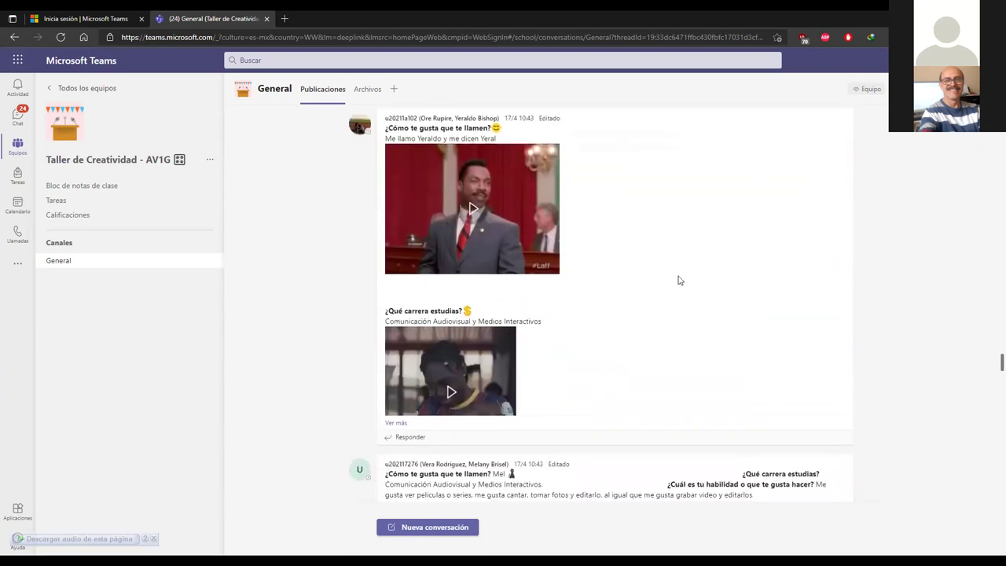
scroll(679, 274, "down", 3)
scroll(467, 276, "up", 3)
scroll(550, 267, "up", 1)
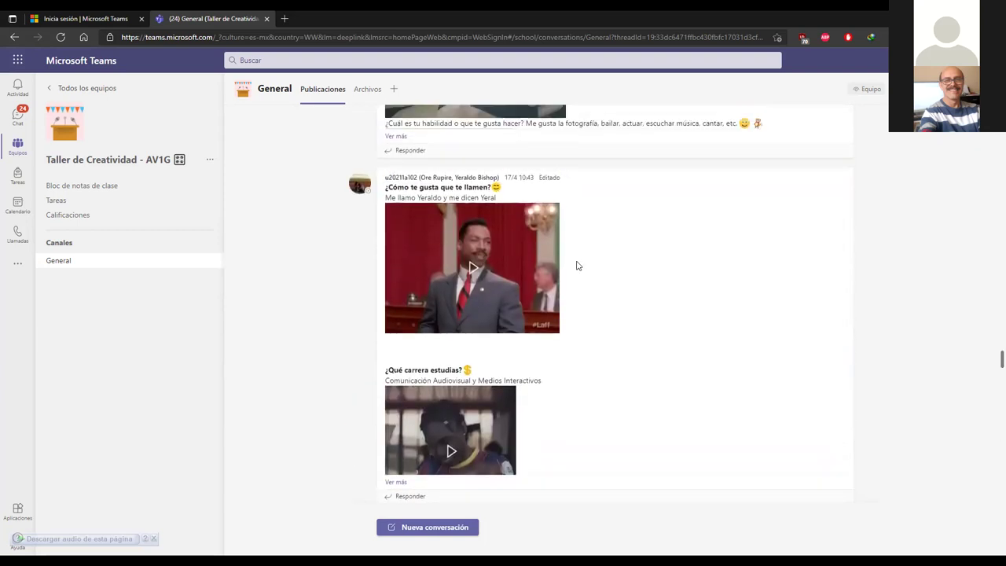
Step: Open the Taller de Creatividad - CM1B team from the Equipos grid and browse its General posts
left_click(18, 146)
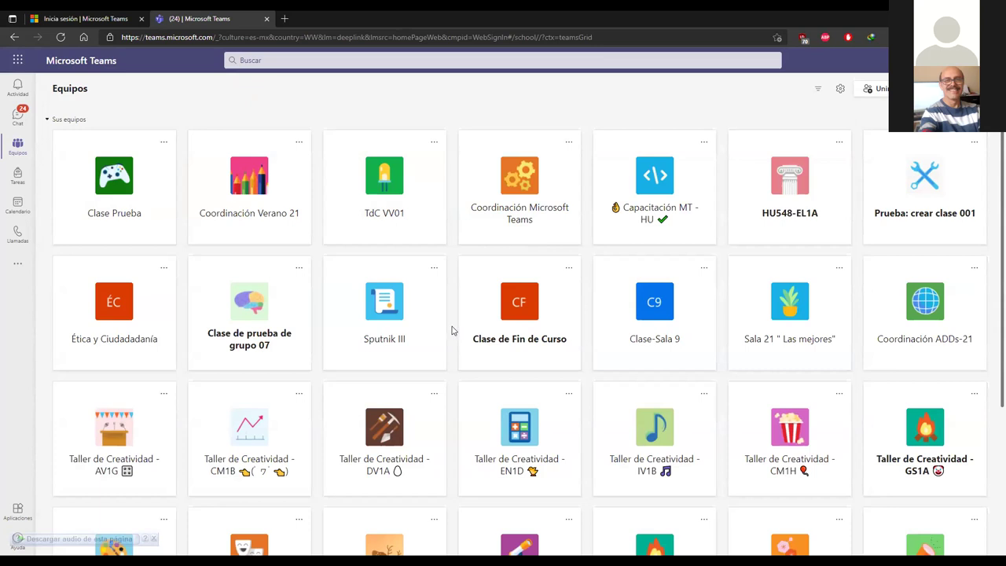
scroll(452, 325, "down", 2)
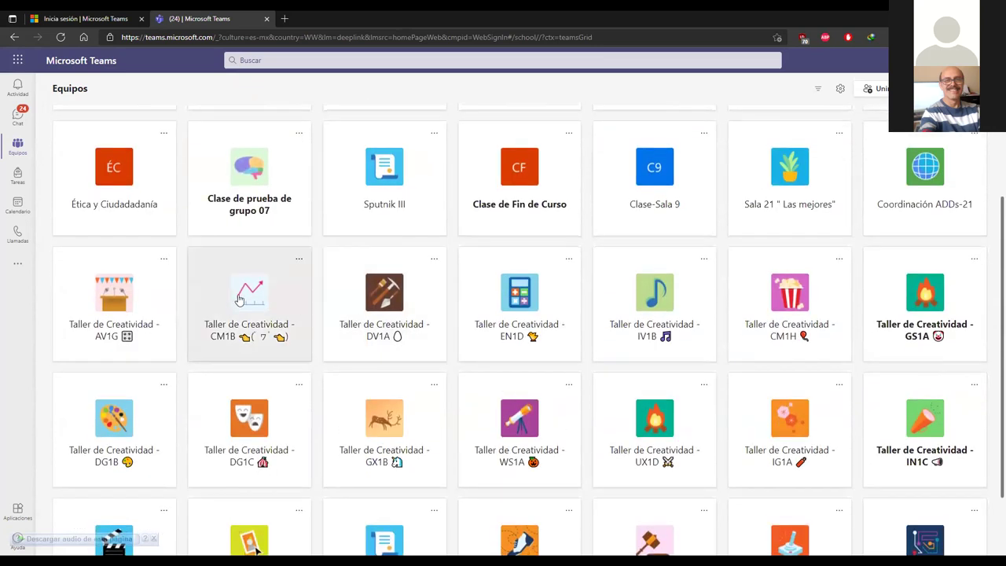
left_click(240, 299)
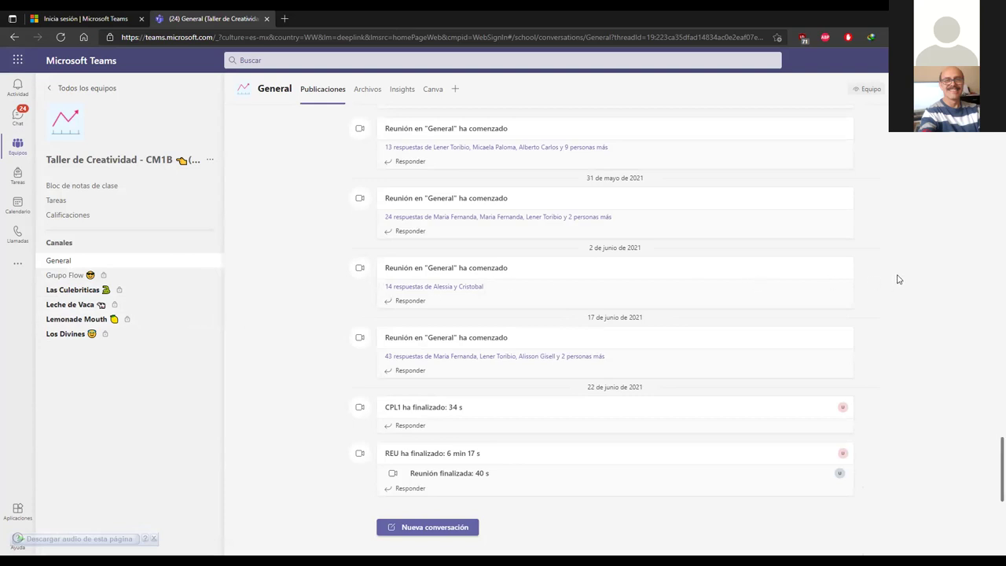
scroll(902, 273, "up", 3)
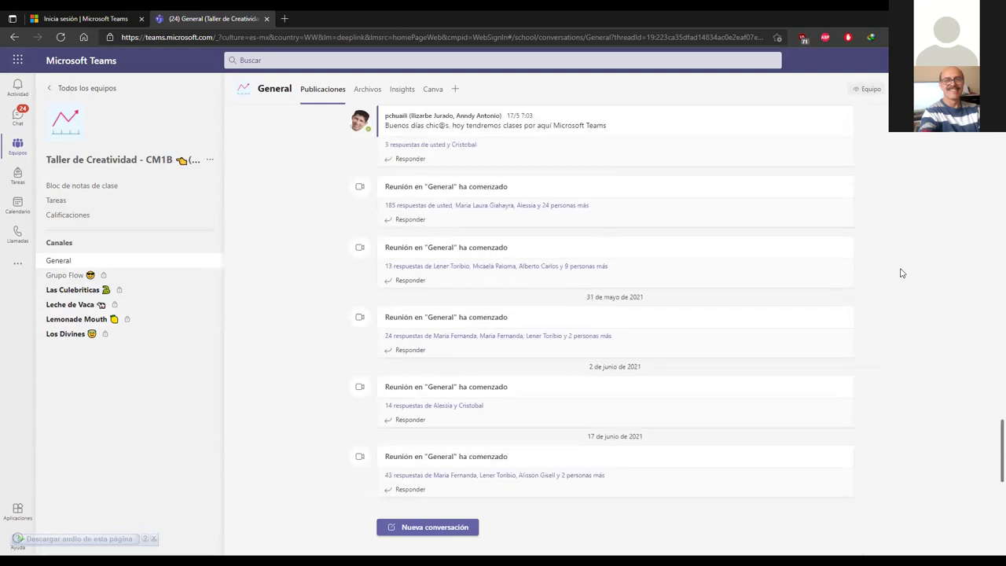
scroll(902, 273, "down", 2)
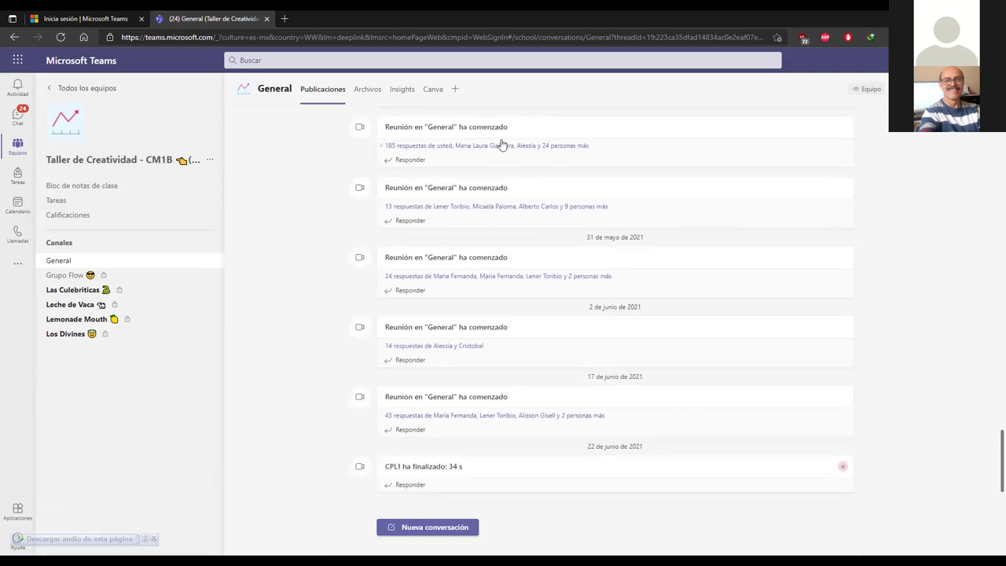
scroll(559, 322, "down", 2)
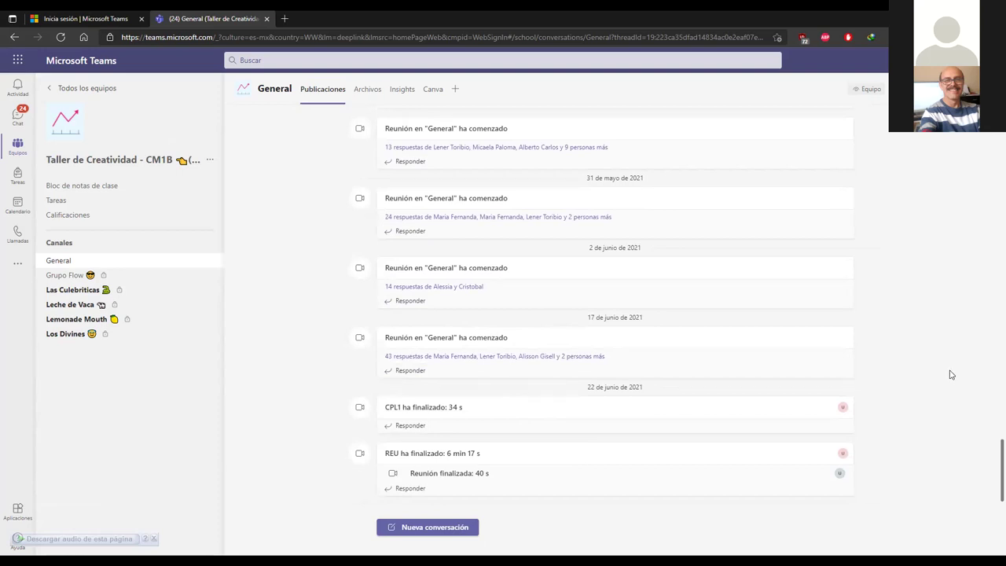
scroll(950, 375, "up", 5)
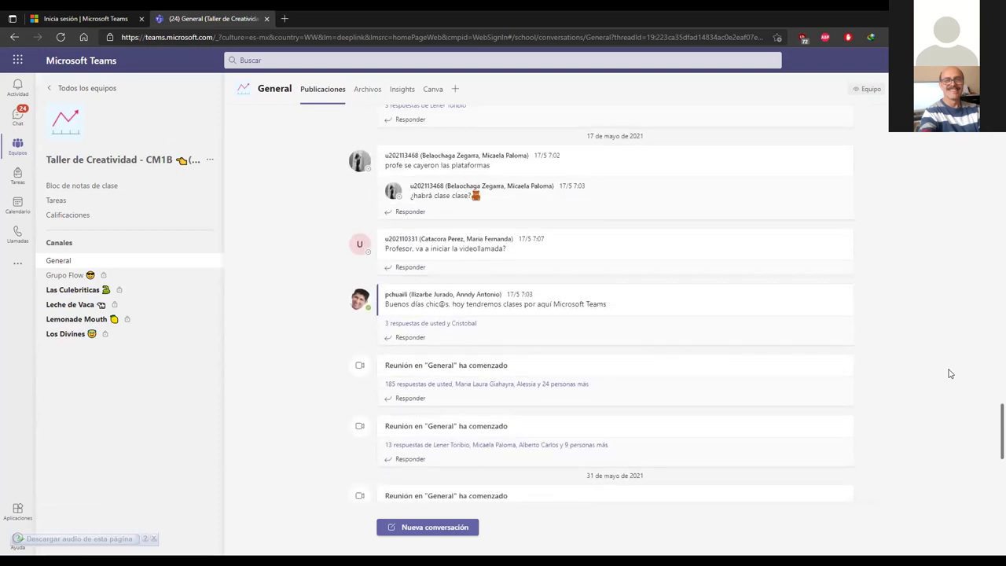
scroll(951, 371, "up", 4)
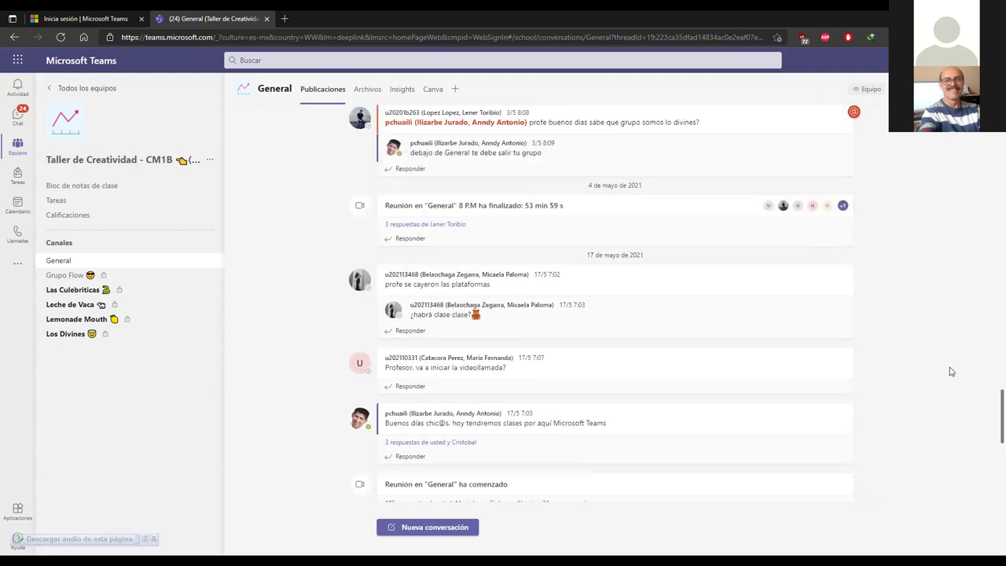
scroll(951, 371, "up", 6)
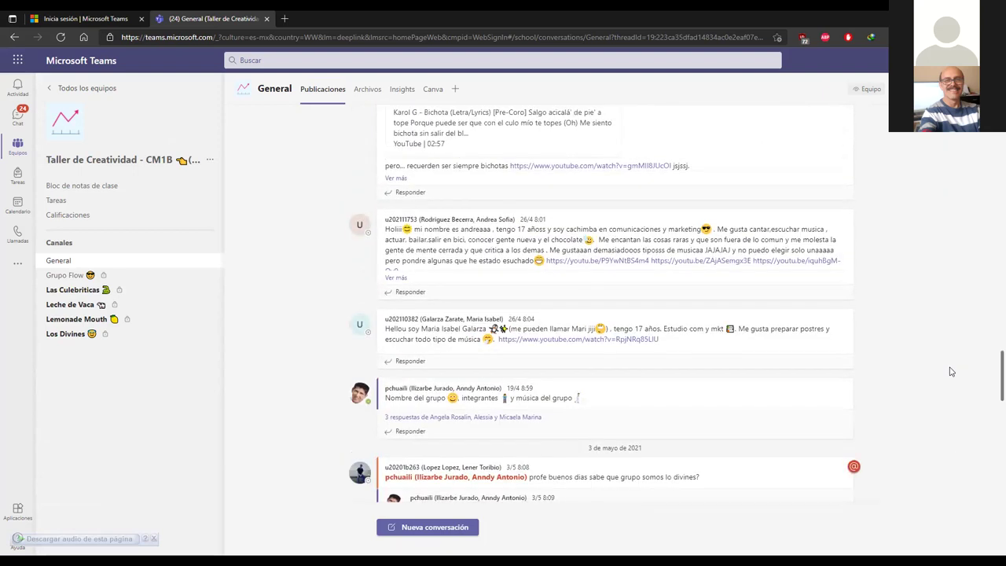
scroll(950, 370, "down", 10)
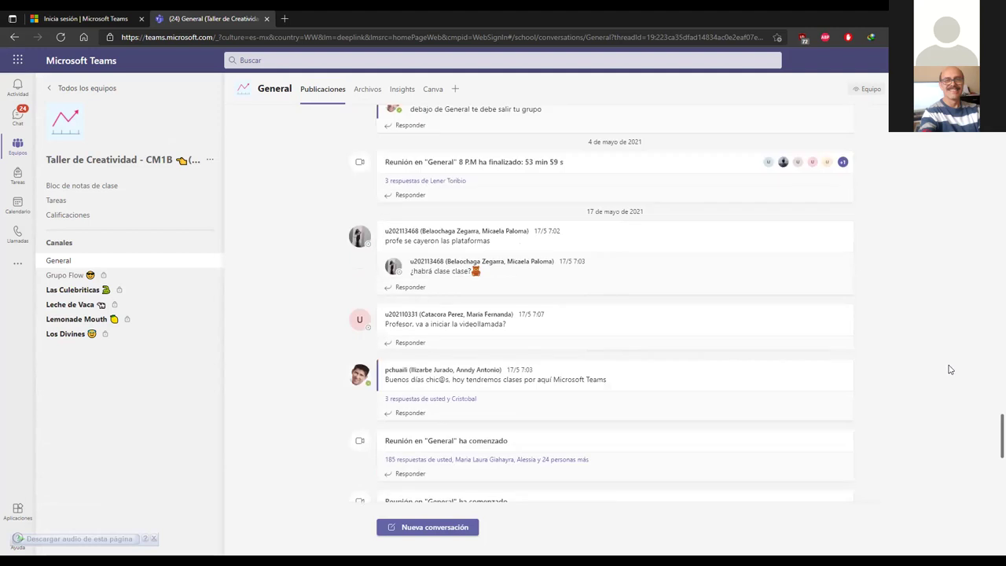